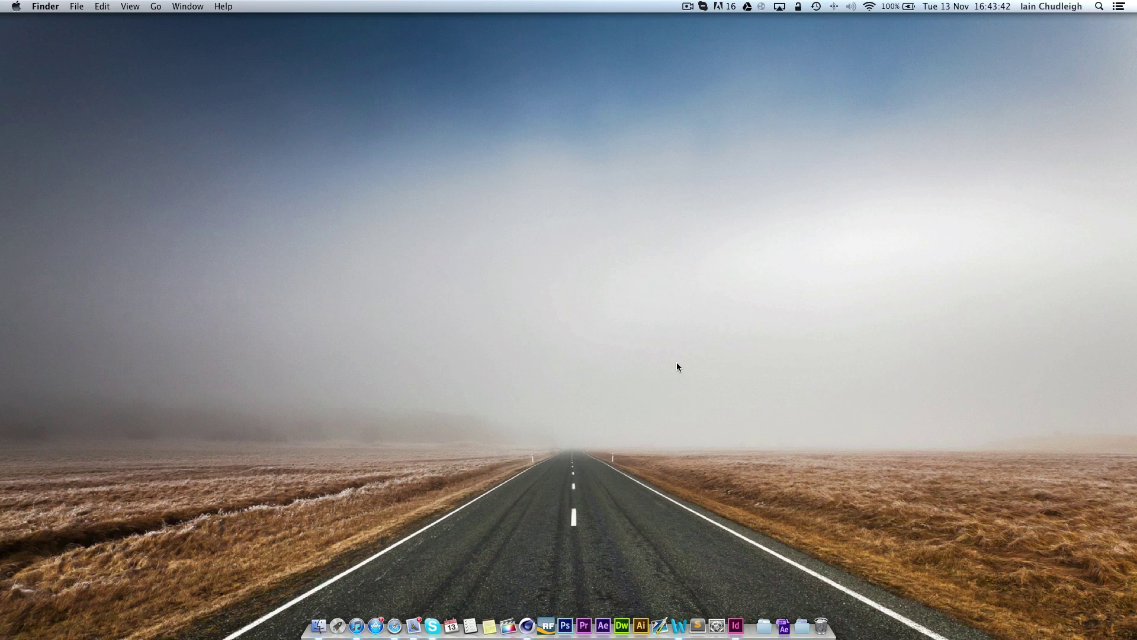
Open CINEMA 4D and add a Cylinder primitive with its orientation set to +X
{"action": "left_click", "coordinate": [527, 623]}
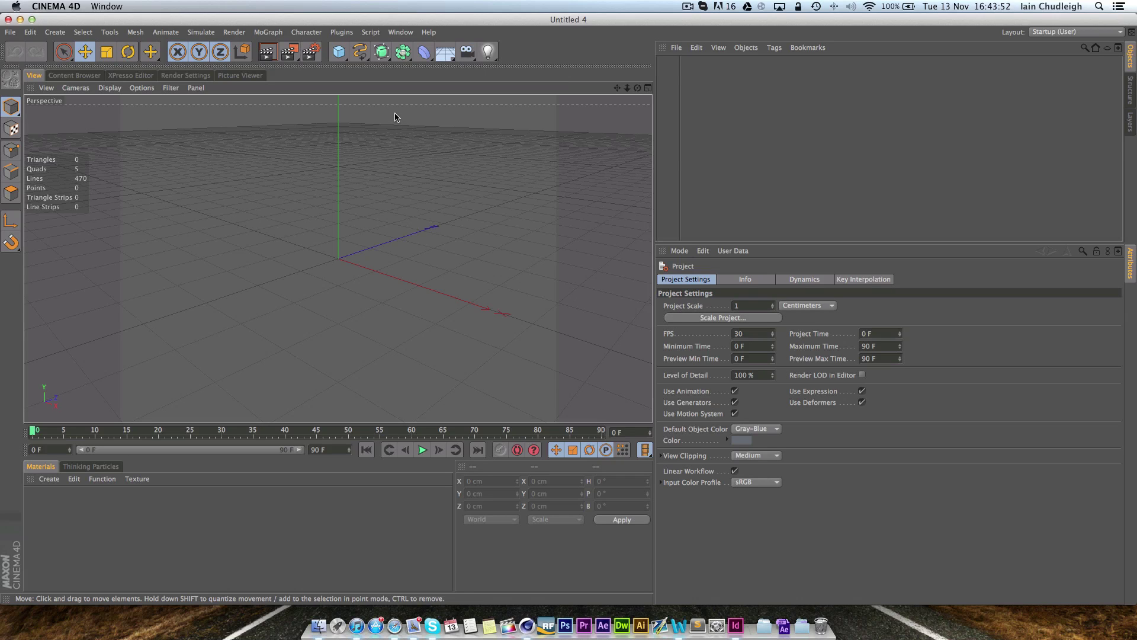
{"action": "left_click", "coordinate": [339, 52]}
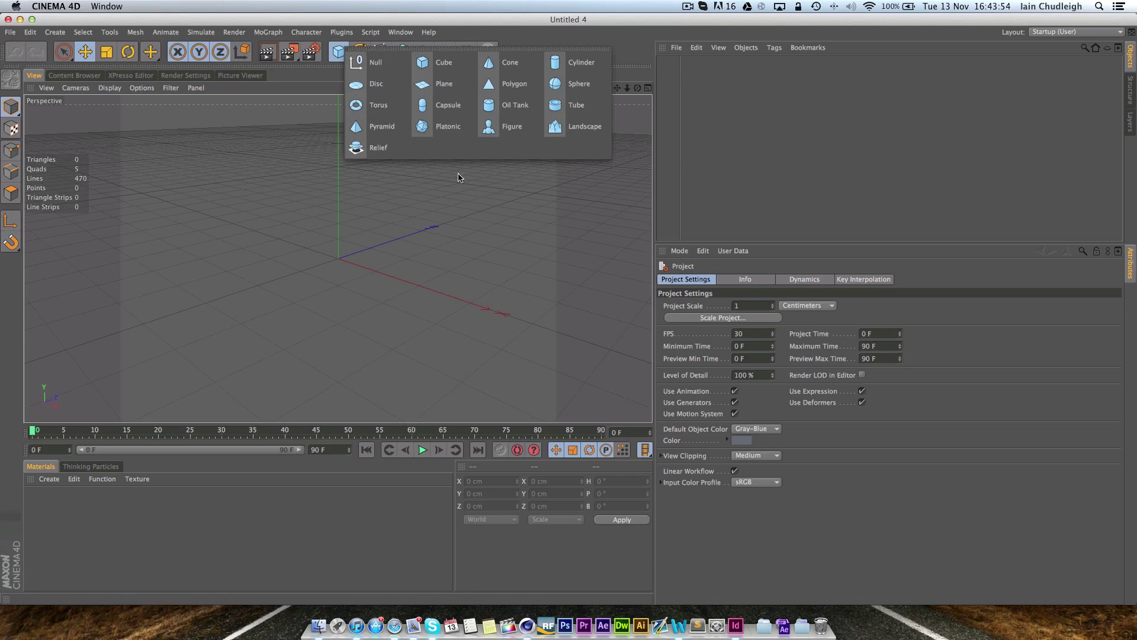
{"action": "left_click", "coordinate": [577, 61]}
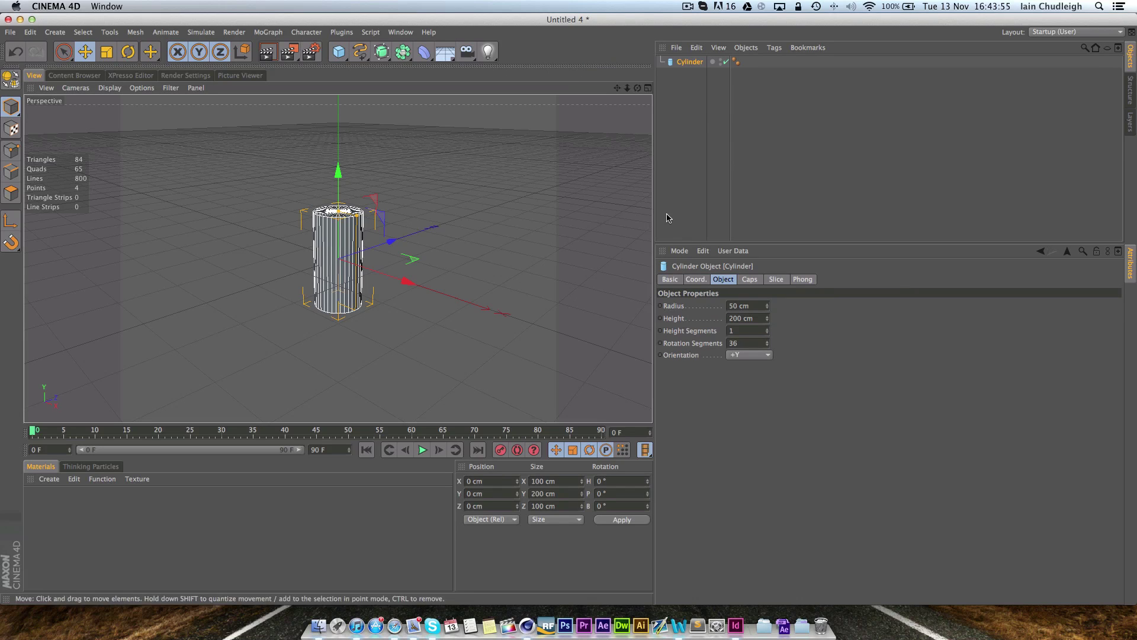
{"action": "left_click", "coordinate": [744, 355]}
{"action": "left_click", "coordinate": [745, 378]}
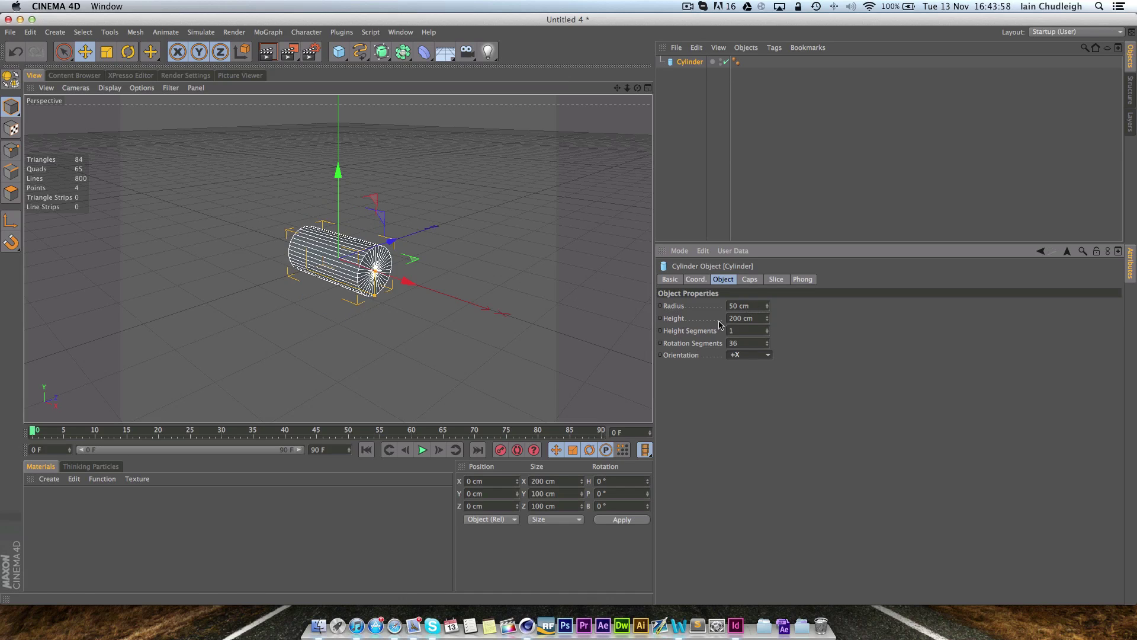
Reshape the cylinder into a thin rod about 721 cm high with a radius of about 5.8 cm and 16 rotation segments
{"action": "left_click_drag", "start_coordinate": [374, 294], "coordinate": [508, 315]}
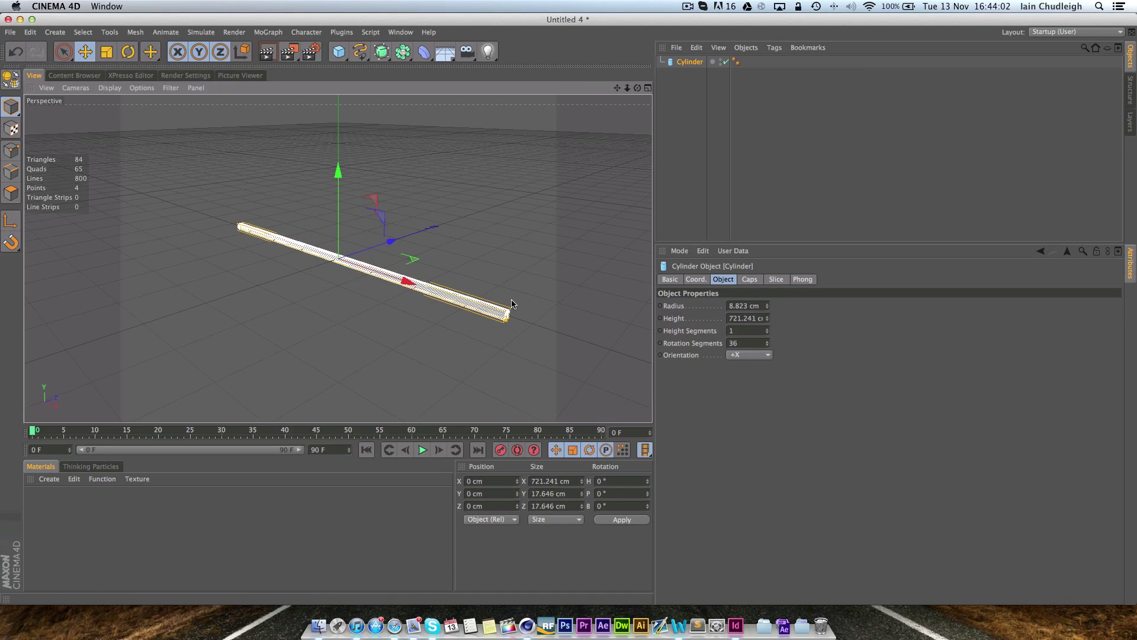
{"action": "left_click_drag", "start_coordinate": [767, 344], "coordinate": [767, 352]}
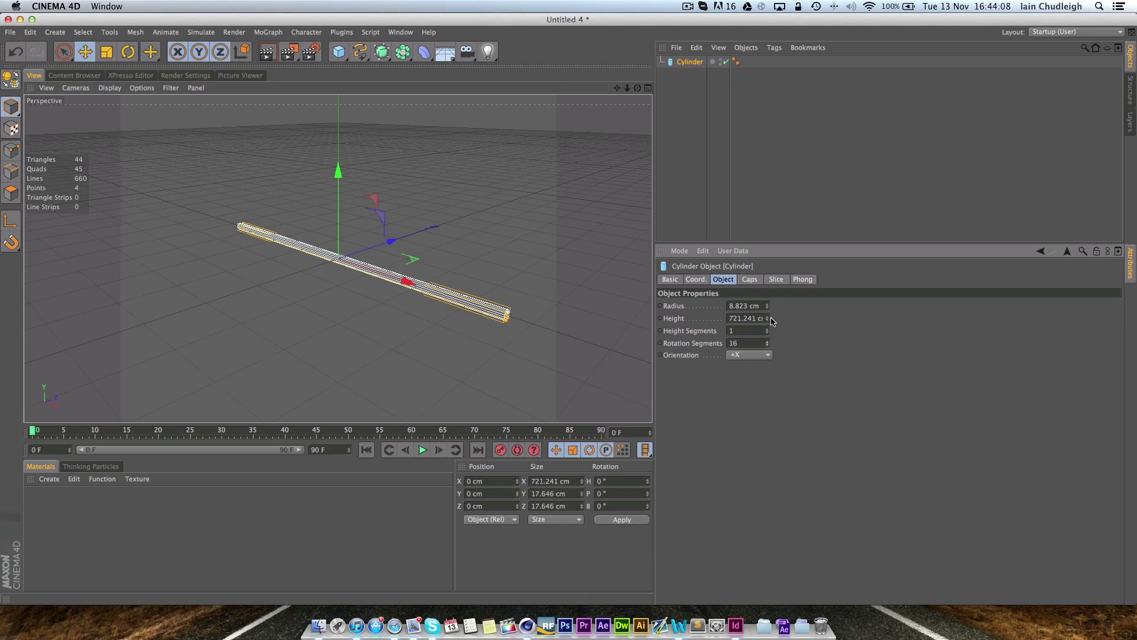
{"action": "left_click_drag", "start_coordinate": [769, 307], "coordinate": [769, 315]}
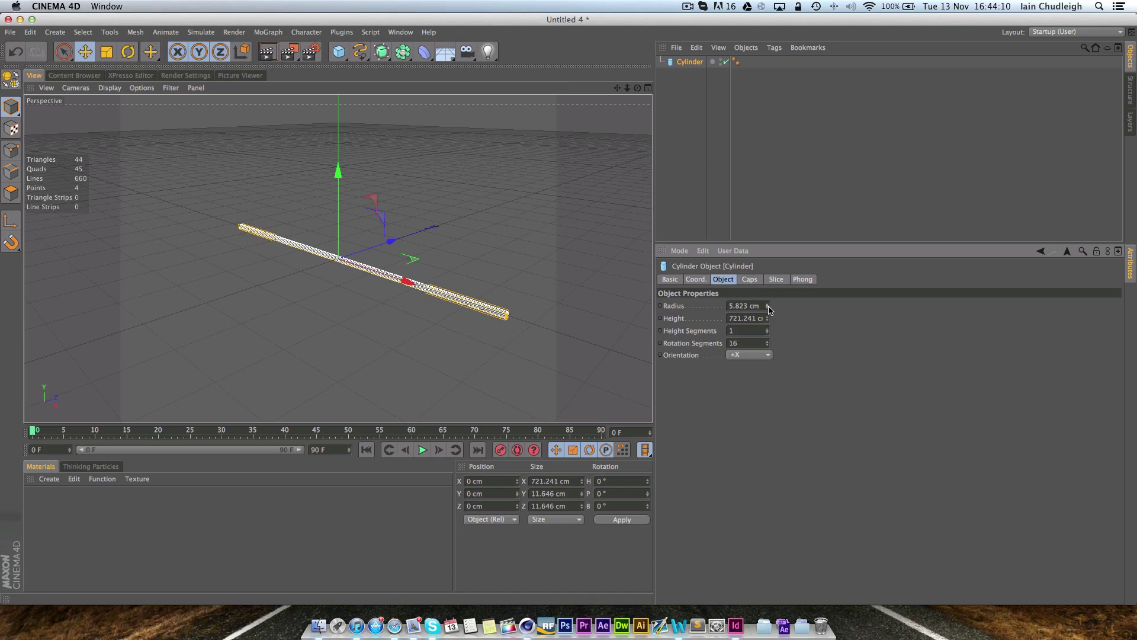
Duplicate the rod as a short collar, about 21 cm high with 7.8 cm radius, at X about 339 cm, and preview the render
{"action": "left_click_drag", "start_coordinate": [690, 62], "coordinate": [694, 76], "text": "ctrl"}
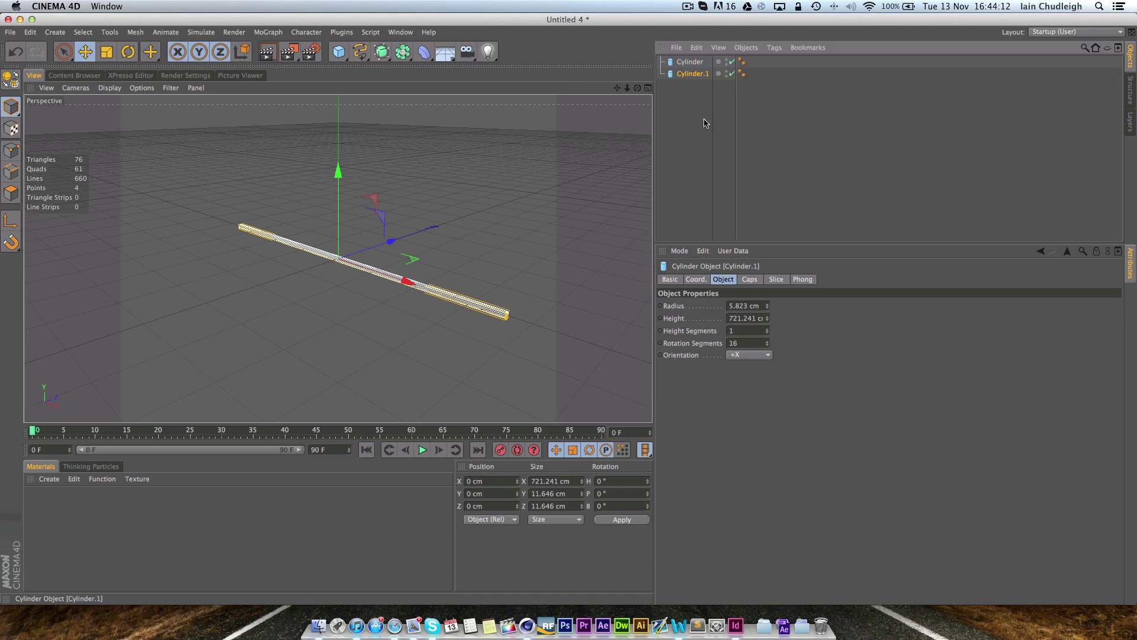
{"action": "left_click", "coordinate": [684, 62]}
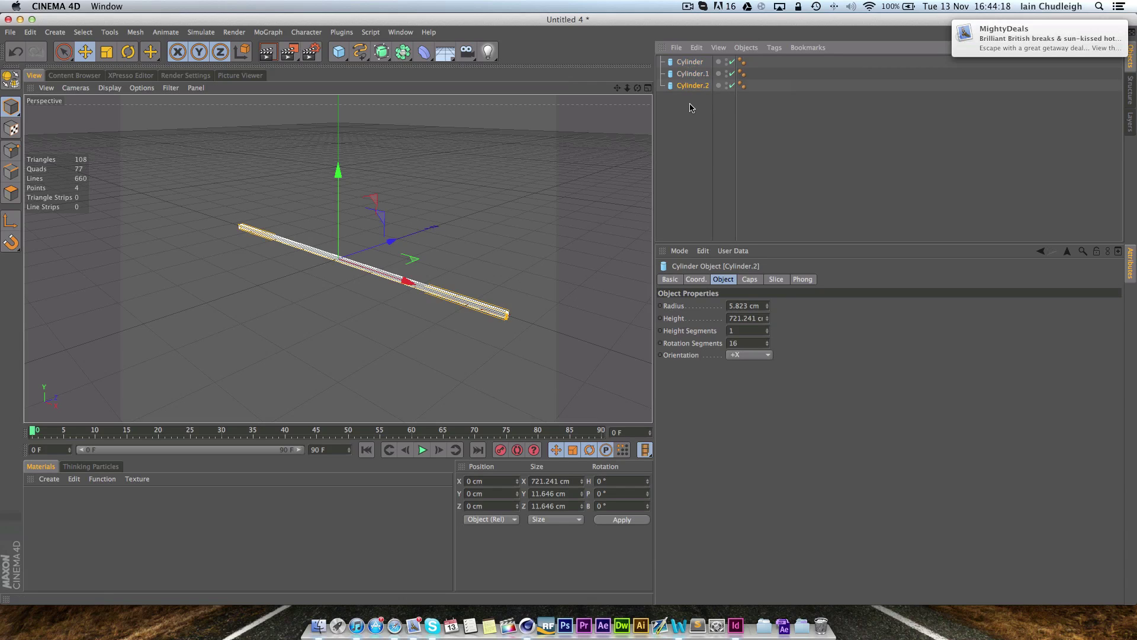
{"action": "left_click", "coordinate": [693, 74]}
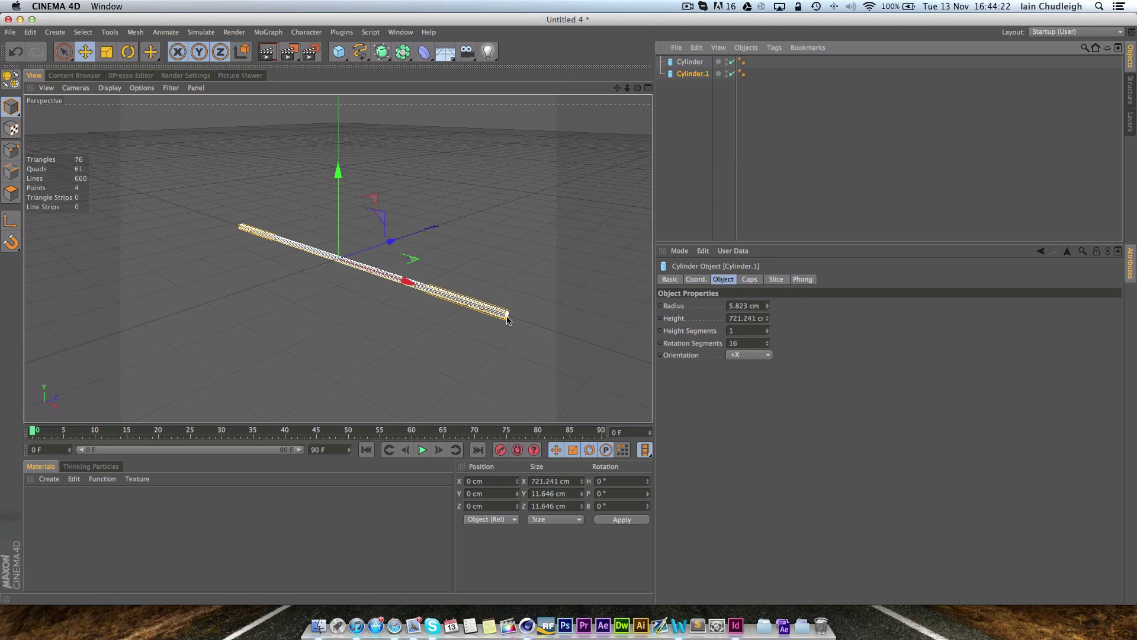
{"action": "left_click_drag", "start_coordinate": [771, 318], "coordinate": [770, 423]}
{"action": "left_click_drag", "start_coordinate": [406, 282], "coordinate": [581, 338]}
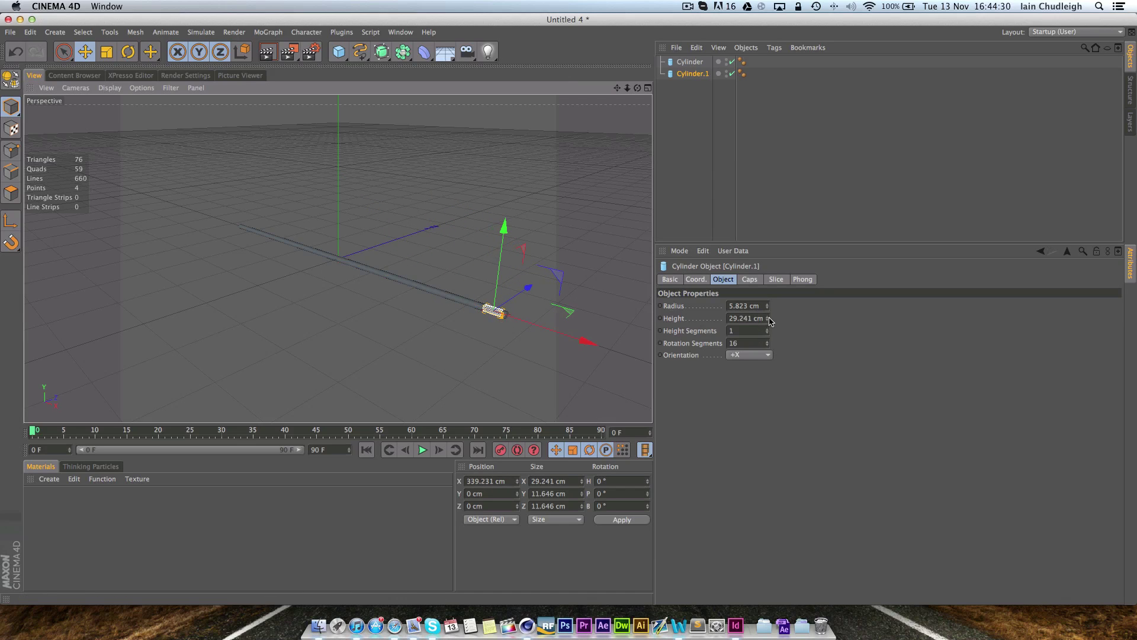
{"action": "mouse_move", "coordinate": [767, 318]}
{"action": "left_mouse_down"}
{"action": "mouse_move", "coordinate": [767, 332]}
{"action": "mouse_move", "coordinate": [767, 296]}
{"action": "left_mouse_up"}
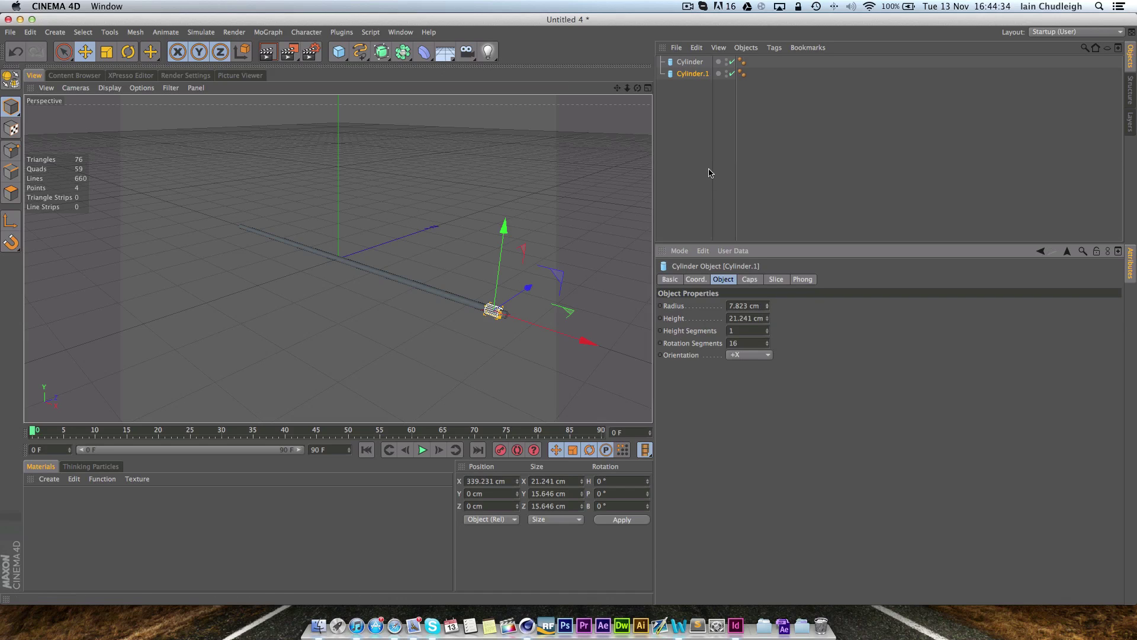
{"action": "key", "text": "super+r"}
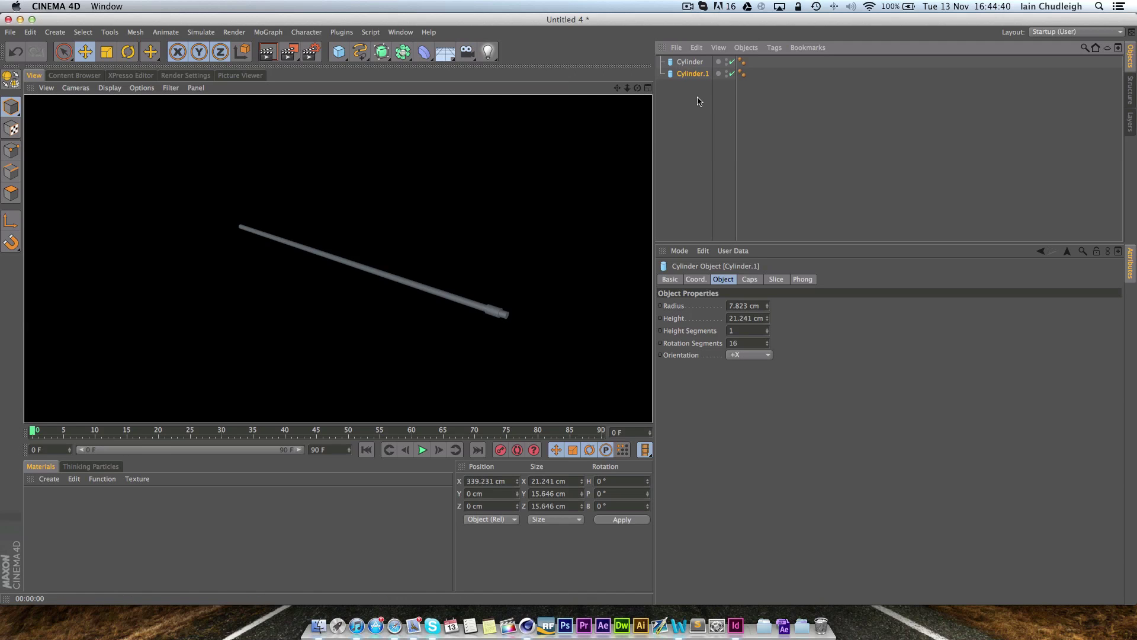
Make both cylinders editable and merge them into one object with Connect Objects + Delete
{"action": "left_click", "coordinate": [683, 61], "text": "shift"}
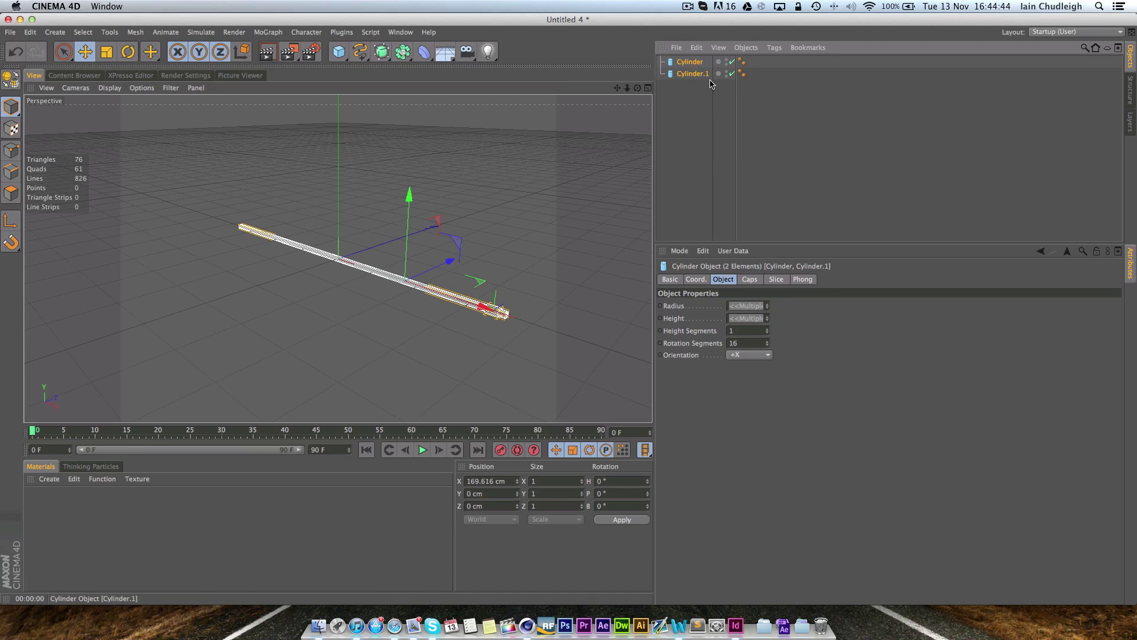
{"action": "key", "text": "c"}
{"action": "right_click", "coordinate": [688, 75]}
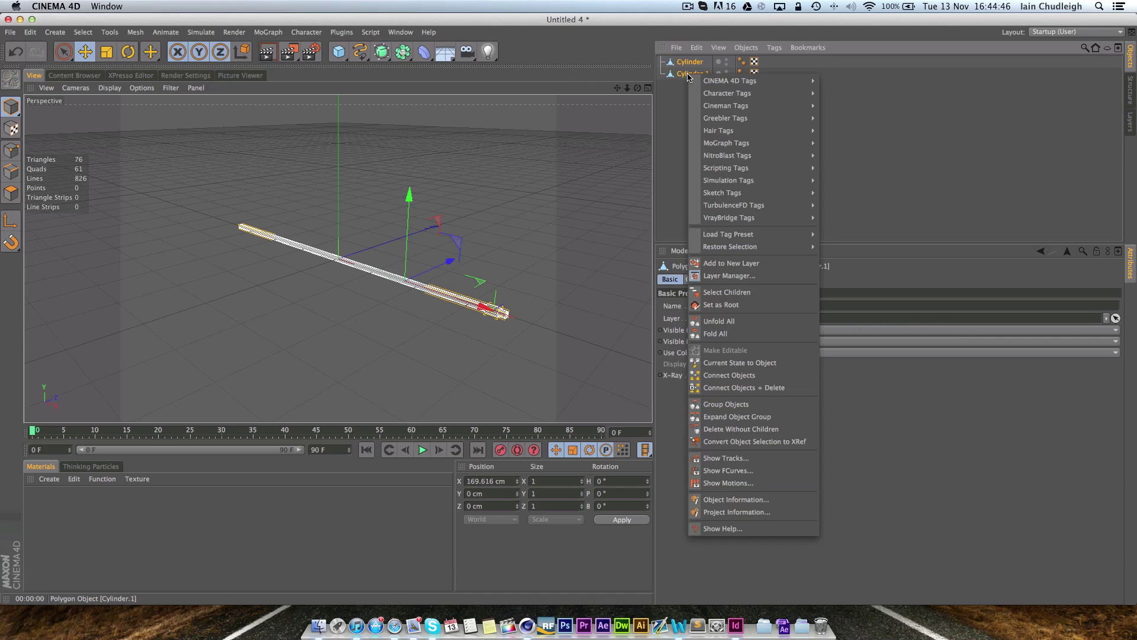
{"action": "left_click", "coordinate": [760, 389]}
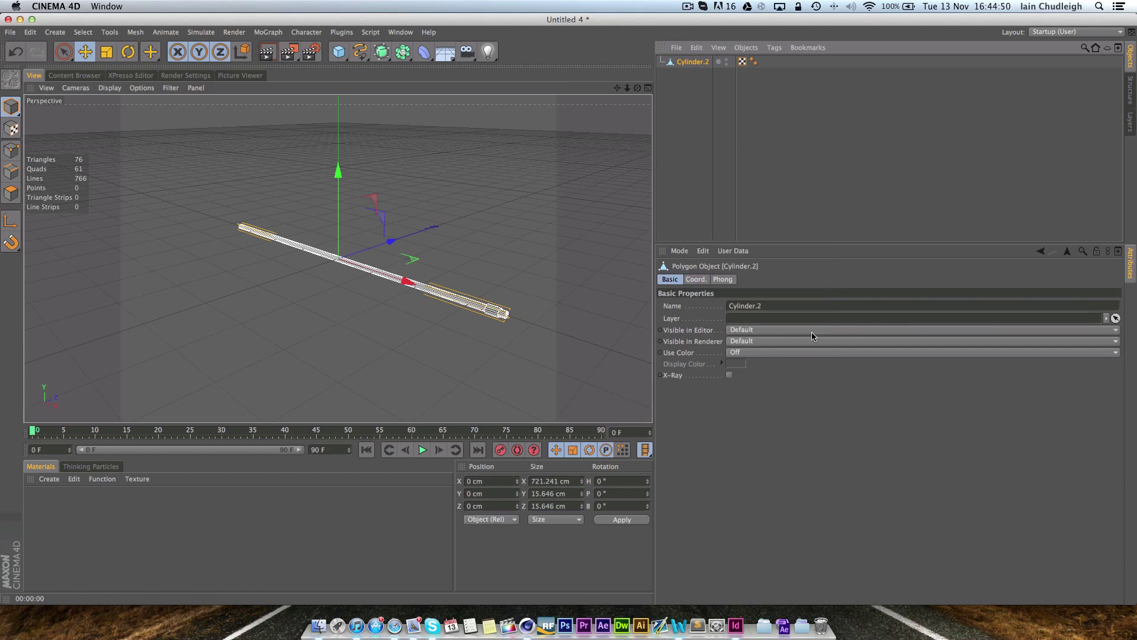
Move the merged rod's axis to the end opposite the collar, at X about -360 cm, working in the Top view
{"action": "left_click", "coordinate": [720, 133]}
{"action": "left_click", "coordinate": [705, 63]}
{"action": "left_click_drag", "start_coordinate": [521, 217], "coordinate": [484, 237], "text": "alt"}
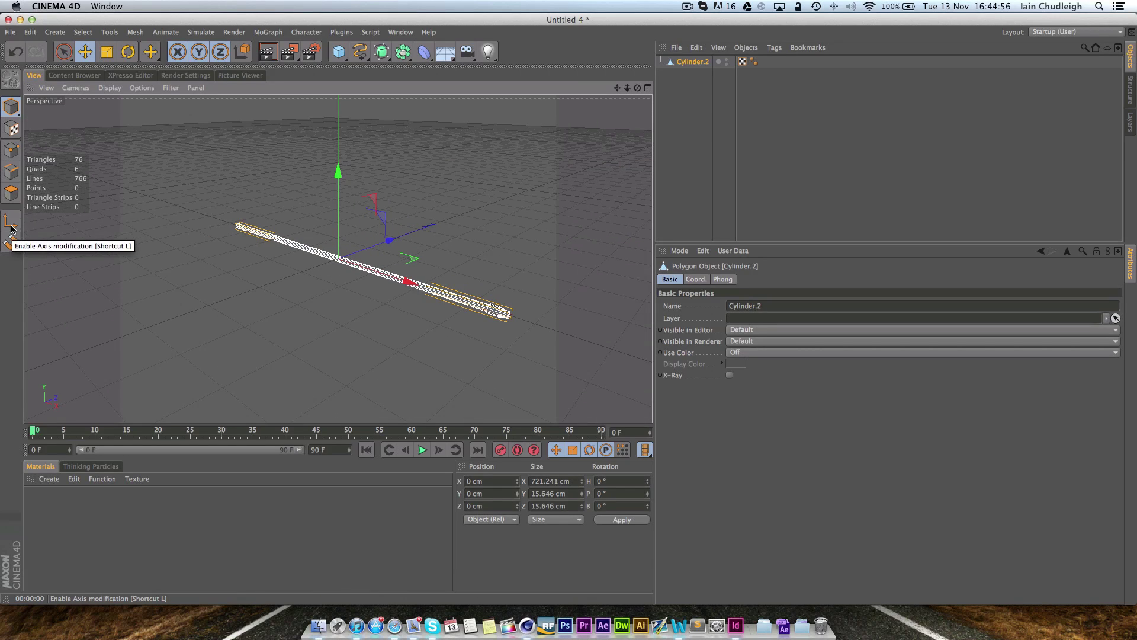
{"action": "left_click", "coordinate": [12, 222]}
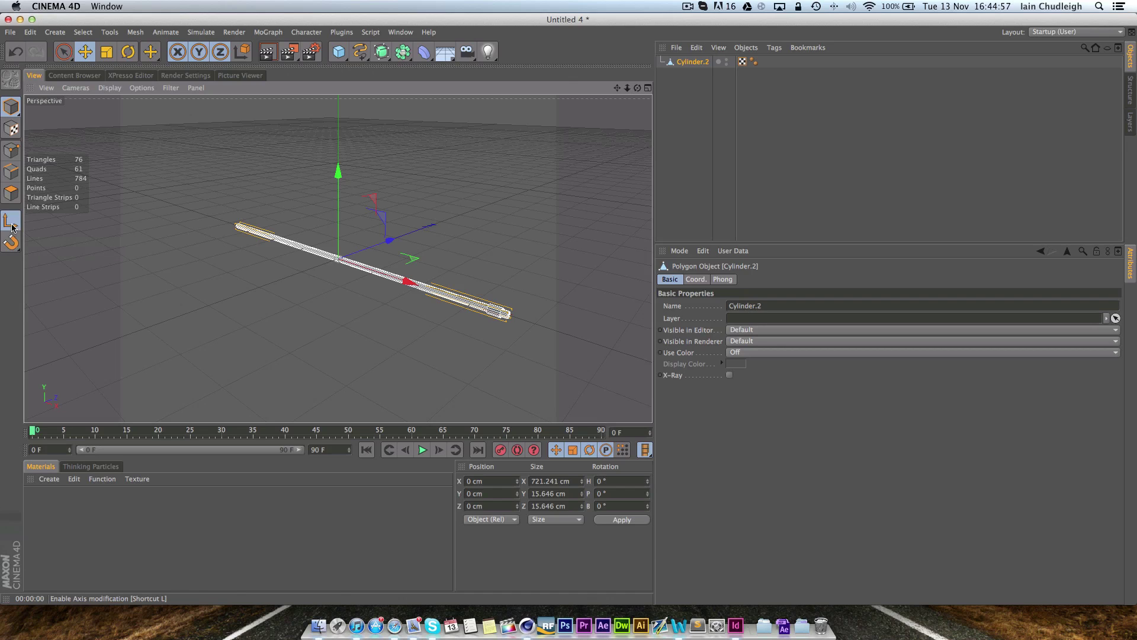
{"action": "left_click", "coordinate": [648, 88]}
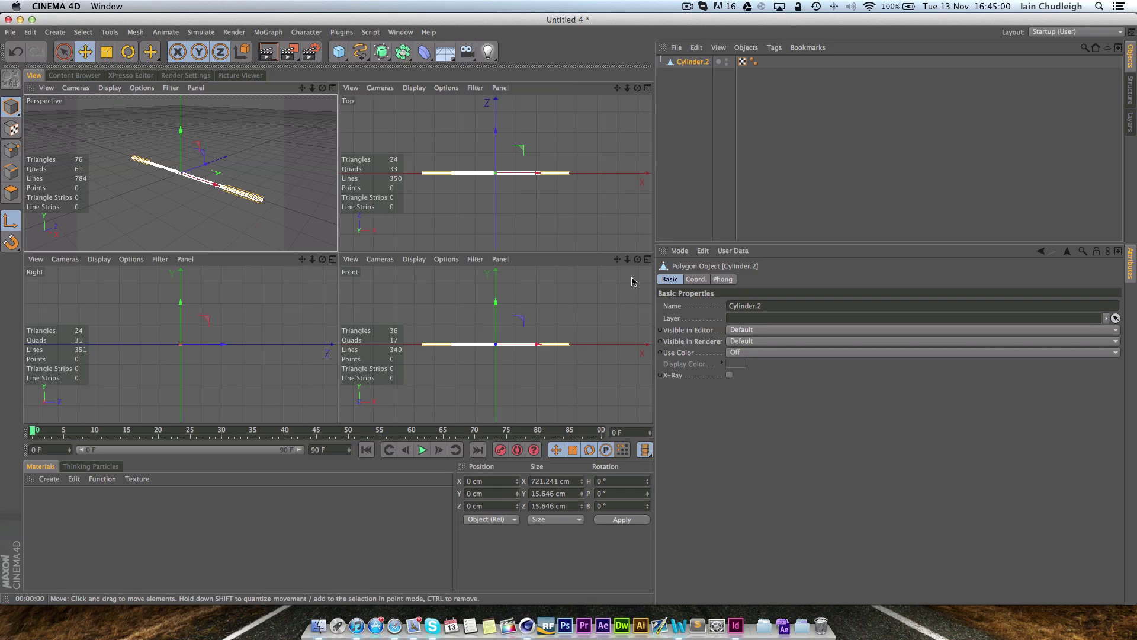
{"action": "left_click", "coordinate": [648, 89]}
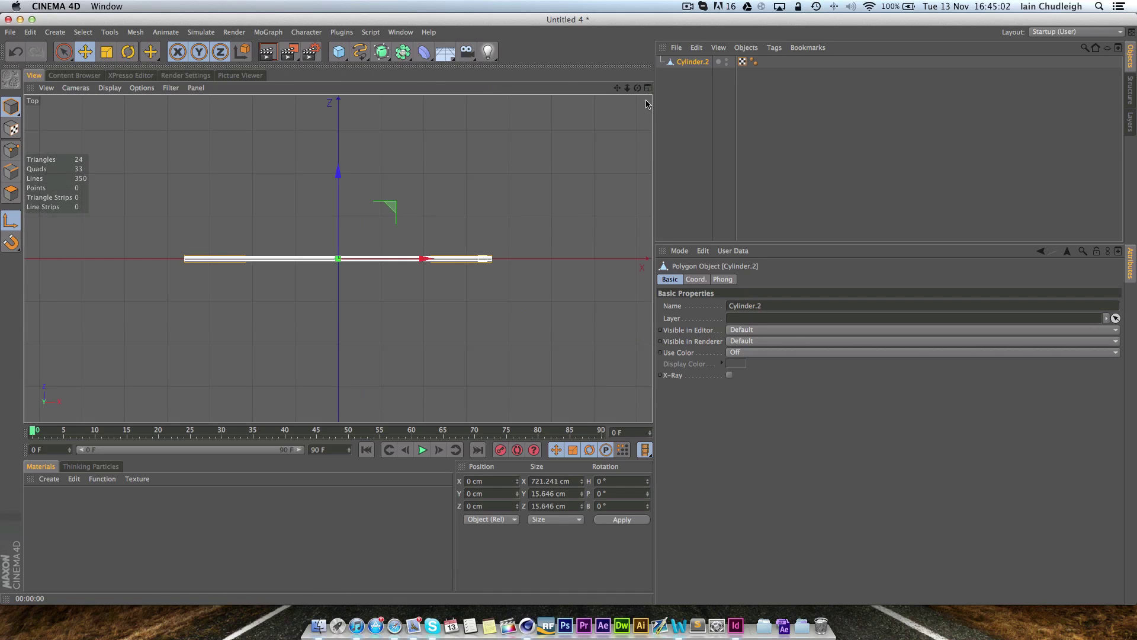
{"action": "left_click_drag", "start_coordinate": [426, 261], "coordinate": [357, 257]}
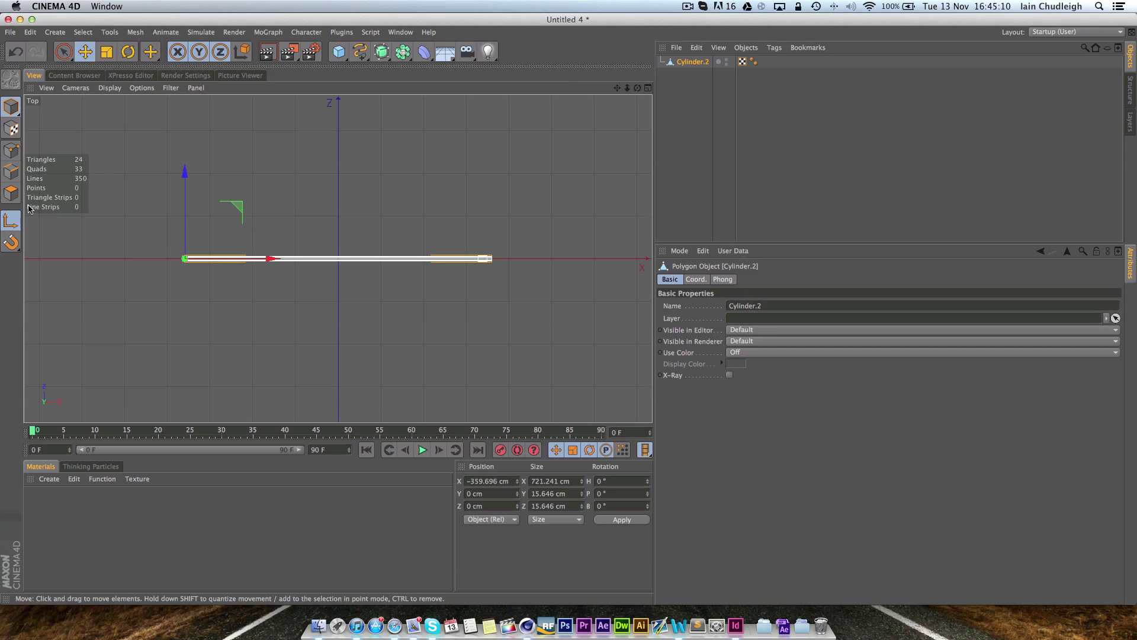
{"action": "left_click", "coordinate": [10, 221]}
Add a MoGraph Cloner in the Perspective view and make the merged rod its child
{"action": "middle_click", "coordinate": [638, 112]}
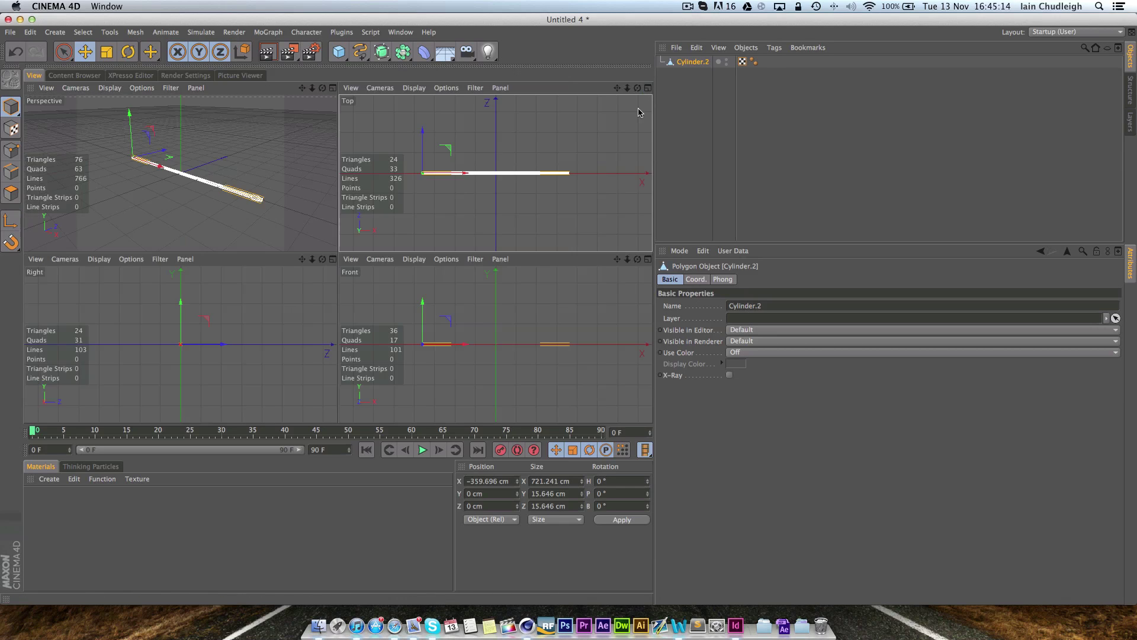
{"action": "left_click", "coordinate": [333, 88]}
{"action": "mouse_move", "coordinate": [447, 248]}
{"action": "left_mouse_down", "text": "alt"}
{"action": "mouse_move", "coordinate": [360, 226]}
{"action": "mouse_move", "coordinate": [440, 229]}
{"action": "left_mouse_up", "text": "alt"}
{"action": "key", "text": "ctrl+r"}
{"action": "left_click_drag", "start_coordinate": [241, 275], "coordinate": [543, 215], "text": "alt"}
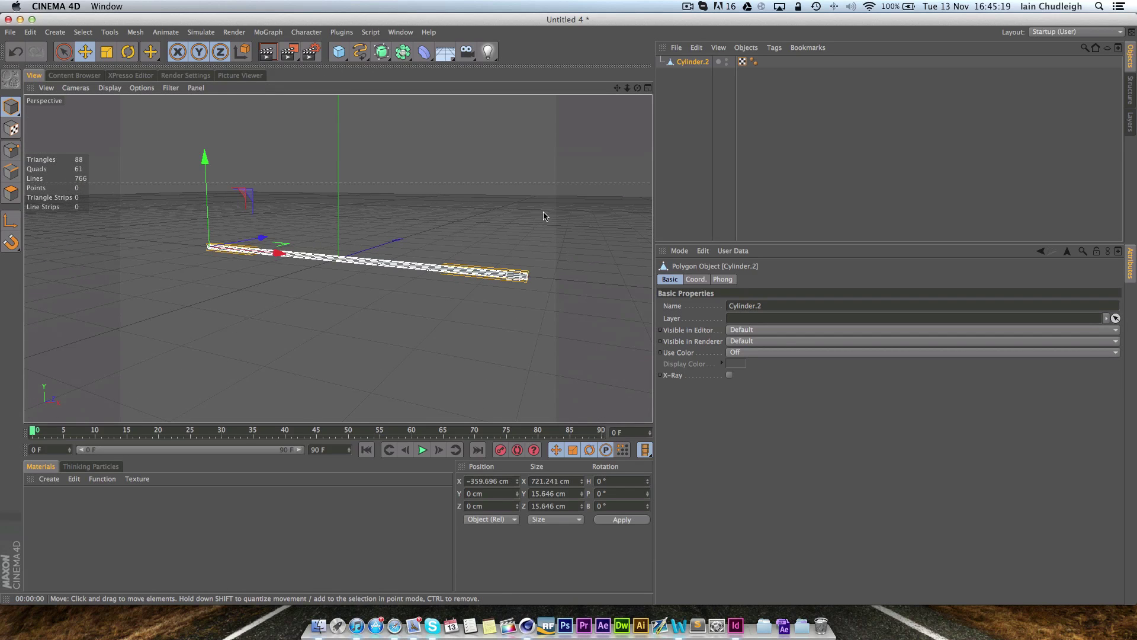
{"action": "left_click", "coordinate": [268, 32]}
{"action": "left_click", "coordinate": [292, 125]}
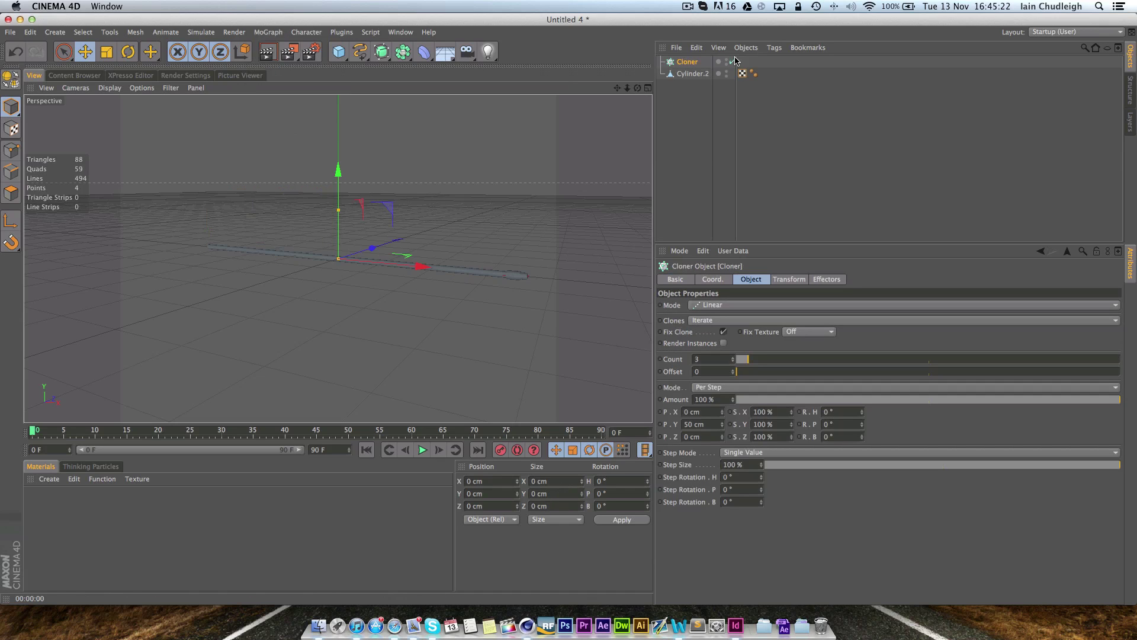
{"action": "left_click_drag", "start_coordinate": [687, 66], "coordinate": [685, 63]}
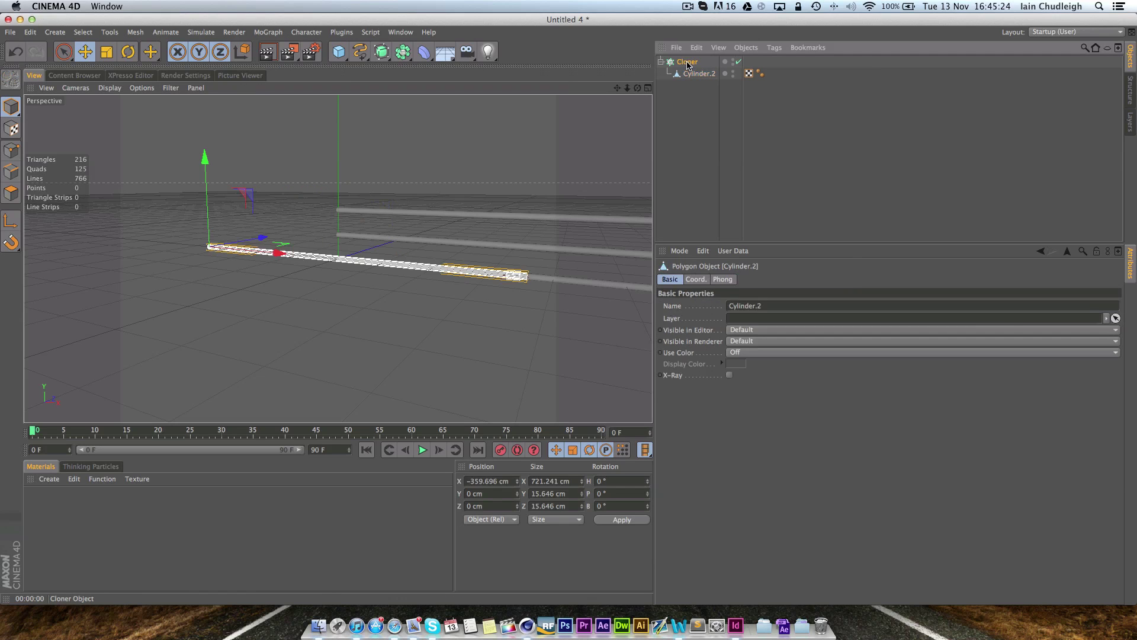
Set the Cloner's mode to Radial and its radius to 0 cm
{"action": "left_click", "coordinate": [514, 262]}
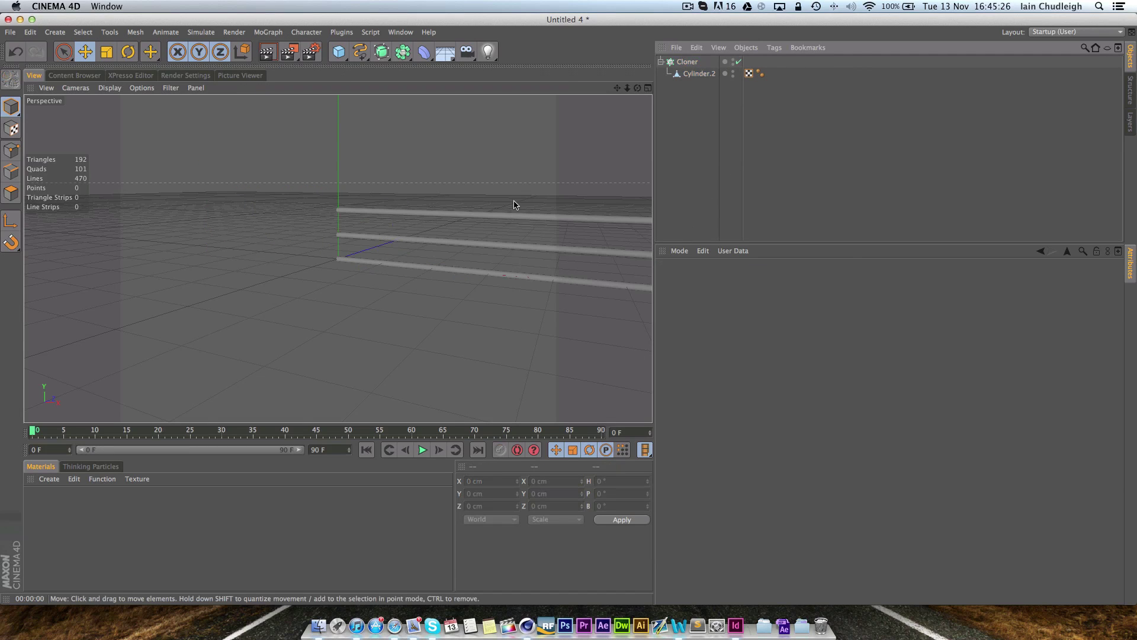
{"action": "scroll", "coordinate": [514, 205], "scroll_direction": "down", "scroll_amount": 5}
{"action": "left_click_drag", "start_coordinate": [617, 88], "coordinate": [464, 134]}
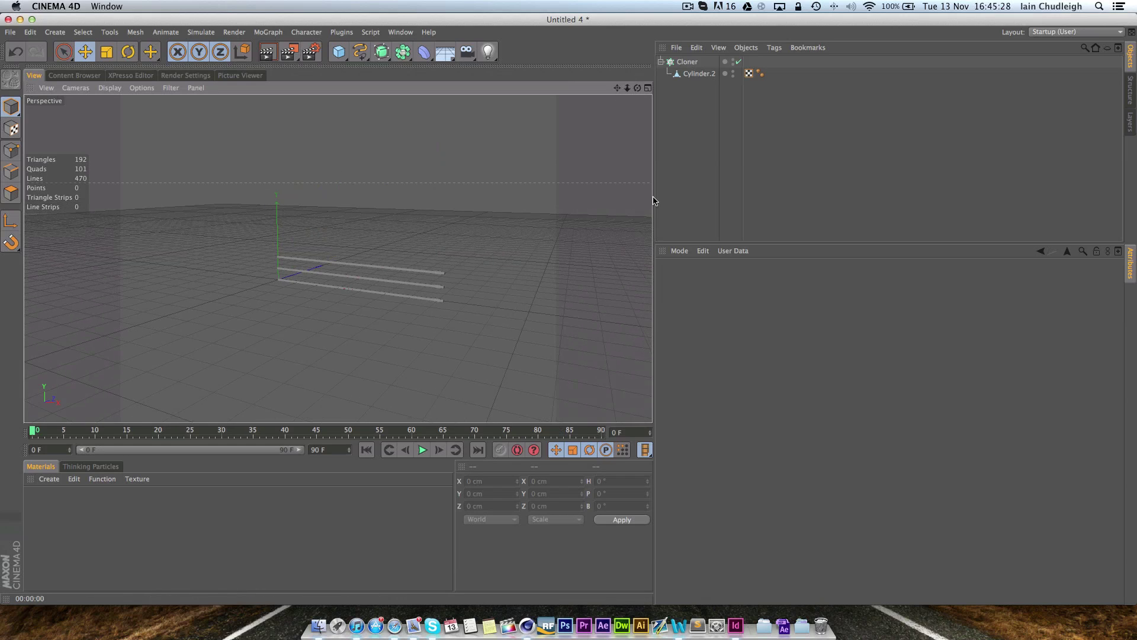
{"action": "left_click", "coordinate": [694, 61]}
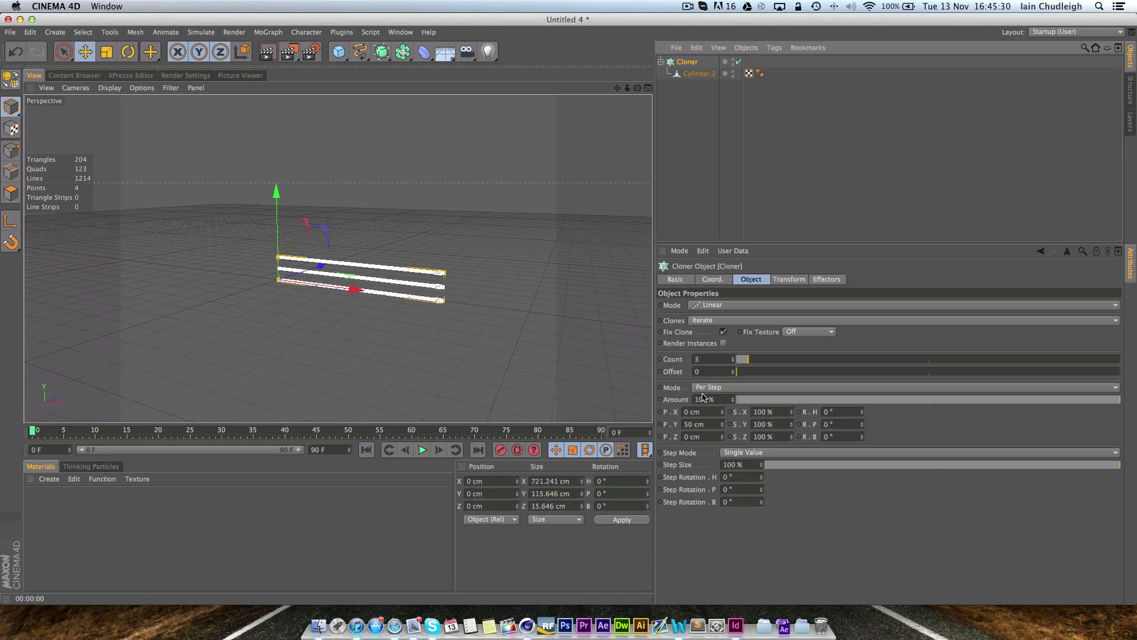
{"action": "left_click", "coordinate": [715, 308]}
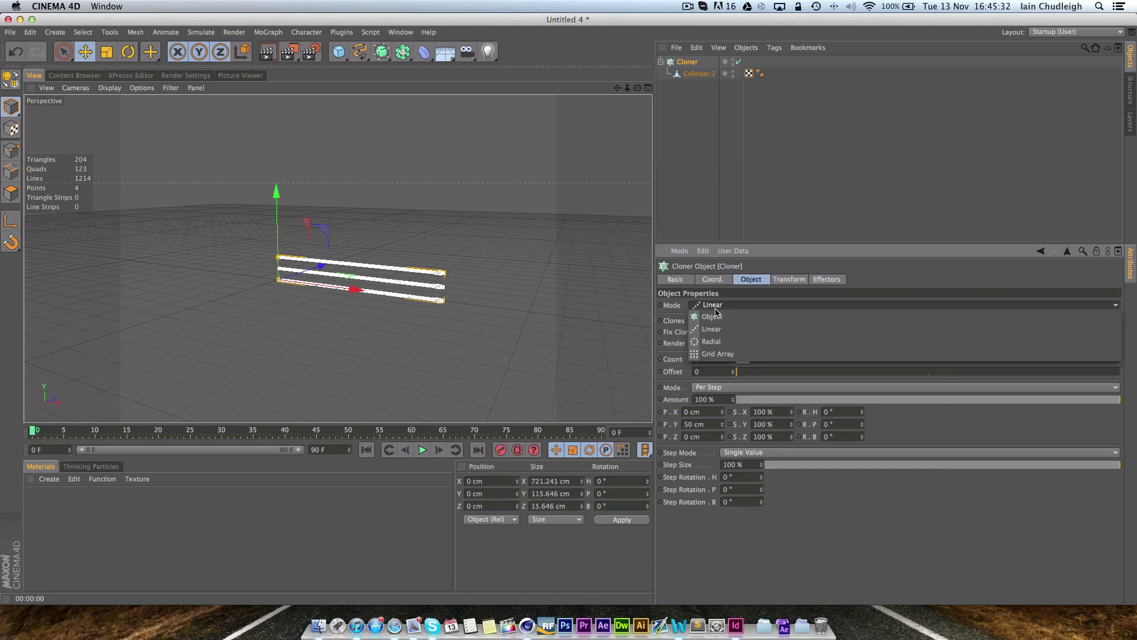
{"action": "left_click", "coordinate": [711, 341]}
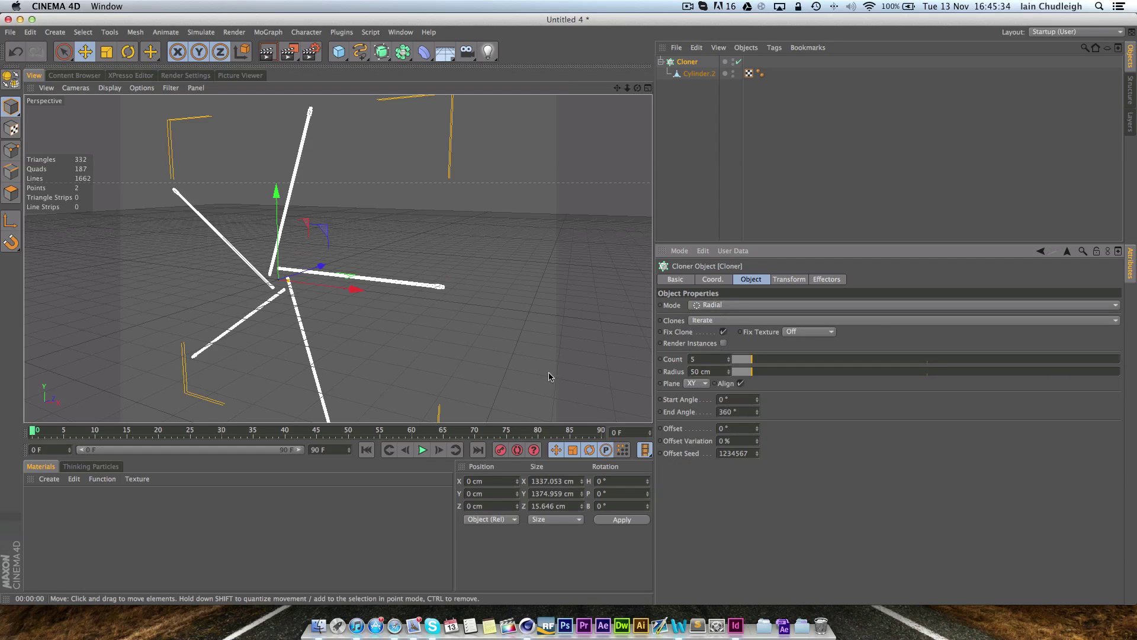
{"action": "left_click_drag", "start_coordinate": [752, 372], "coordinate": [713, 372]}
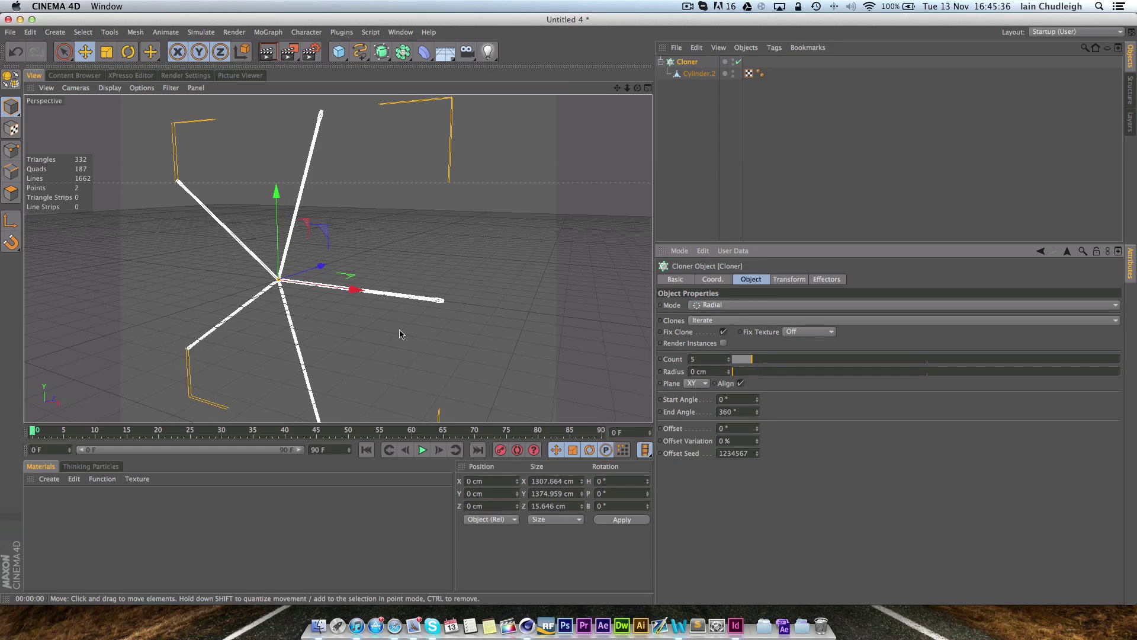
Set the Cloner's start angle to -90° and its end angle to 135°
{"action": "mouse_move", "coordinate": [312, 339]}
{"action": "left_mouse_down", "text": "alt"}
{"action": "mouse_move", "coordinate": [445, 336]}
{"action": "mouse_move", "coordinate": [273, 335]}
{"action": "mouse_move", "coordinate": [381, 329]}
{"action": "mouse_move", "coordinate": [343, 325]}
{"action": "left_mouse_up", "text": "alt"}
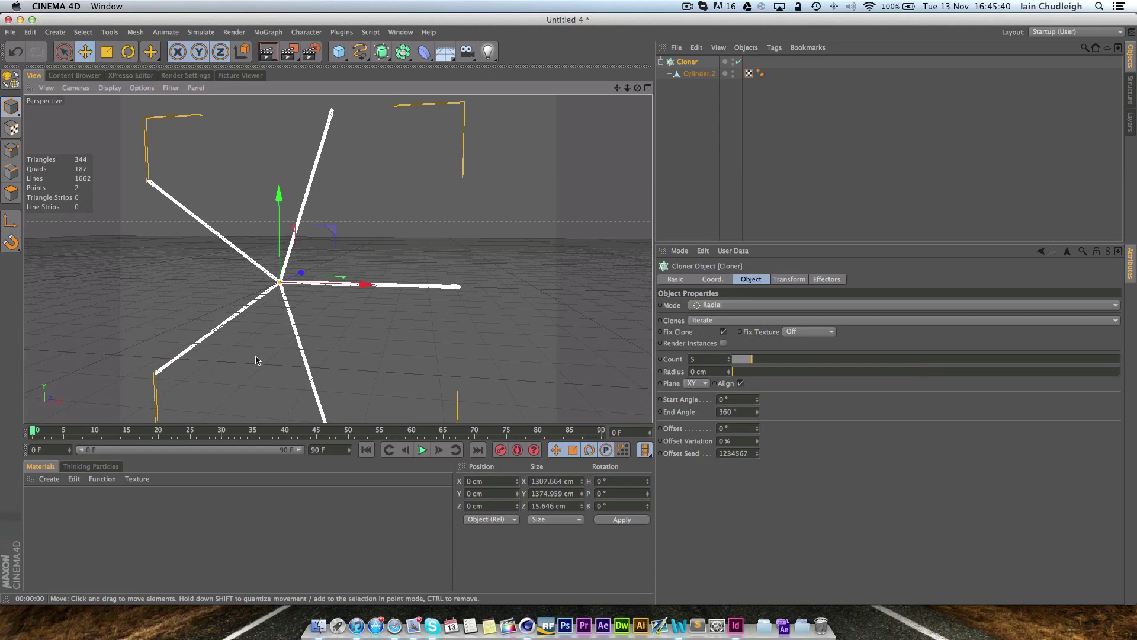
{"action": "left_click", "coordinate": [735, 400]}
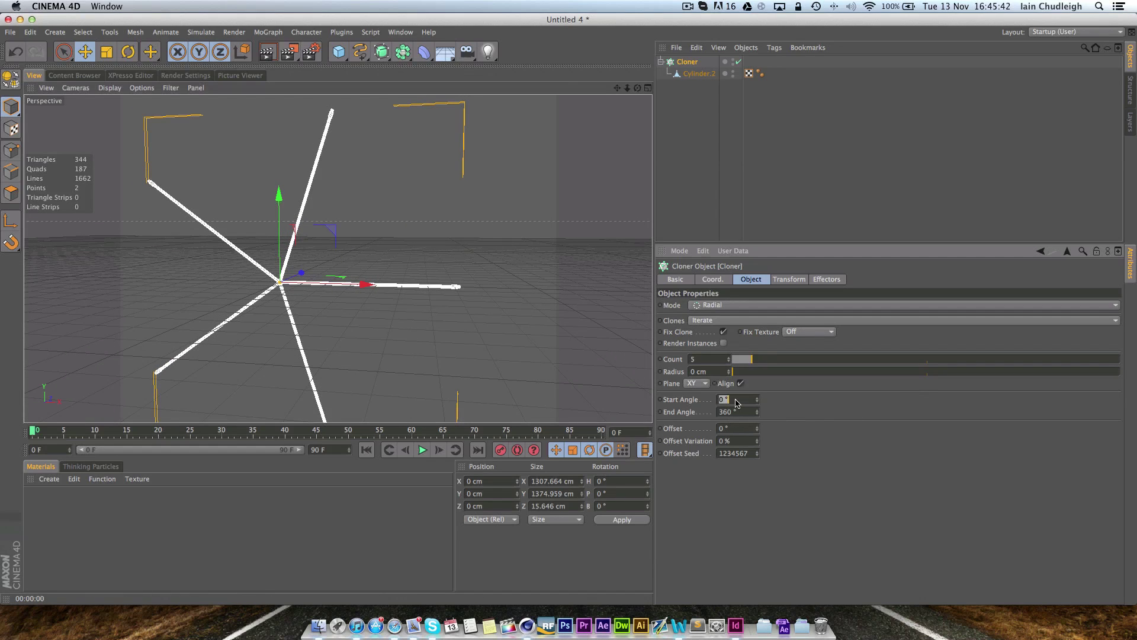
{"action": "type", "text": "-90"}
{"action": "key", "text": "Return"}
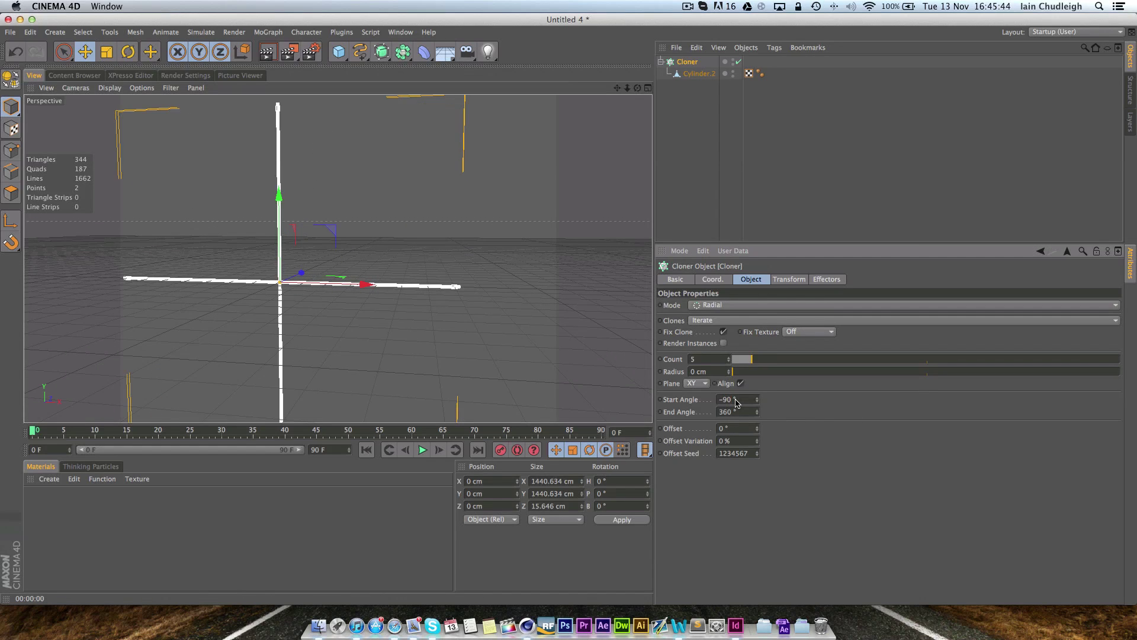
{"action": "left_click_drag", "start_coordinate": [756, 412], "coordinate": [758, 429]}
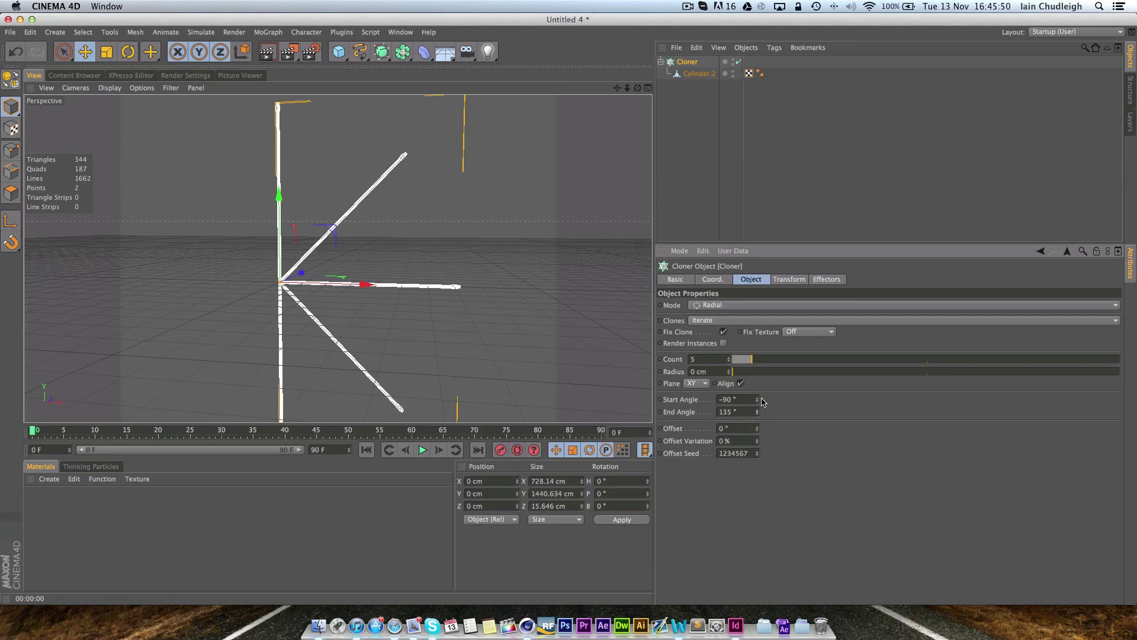
Set the Cloner's count to 7 and its end angle to 115°
{"action": "left_click_drag", "start_coordinate": [337, 259], "coordinate": [270, 336], "text": "alt"}
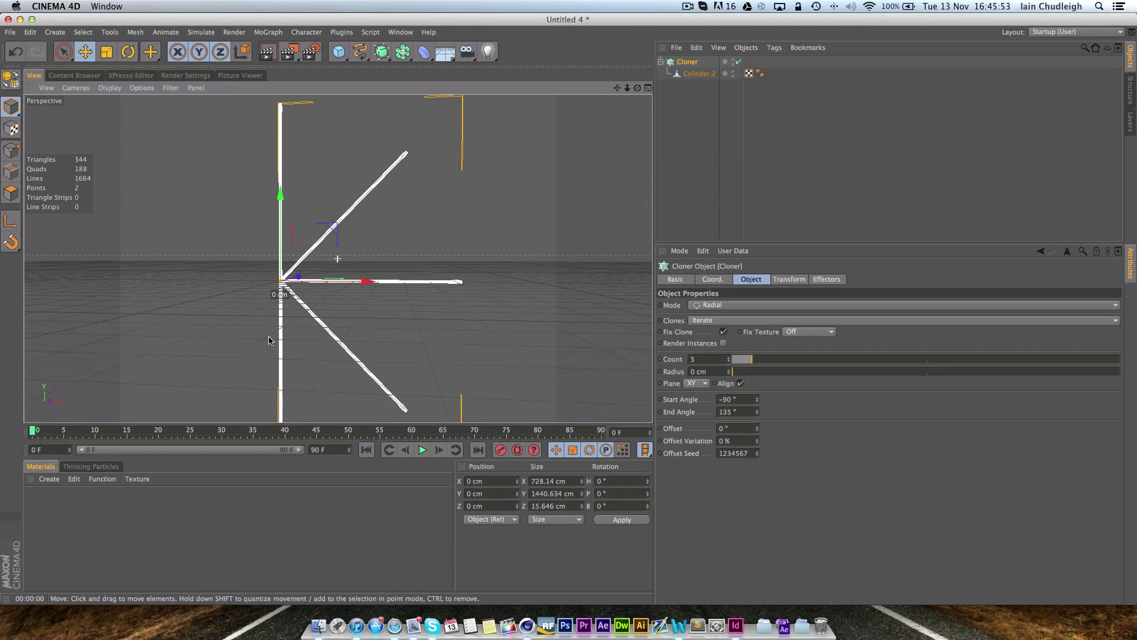
{"action": "double_click", "coordinate": [729, 357]}
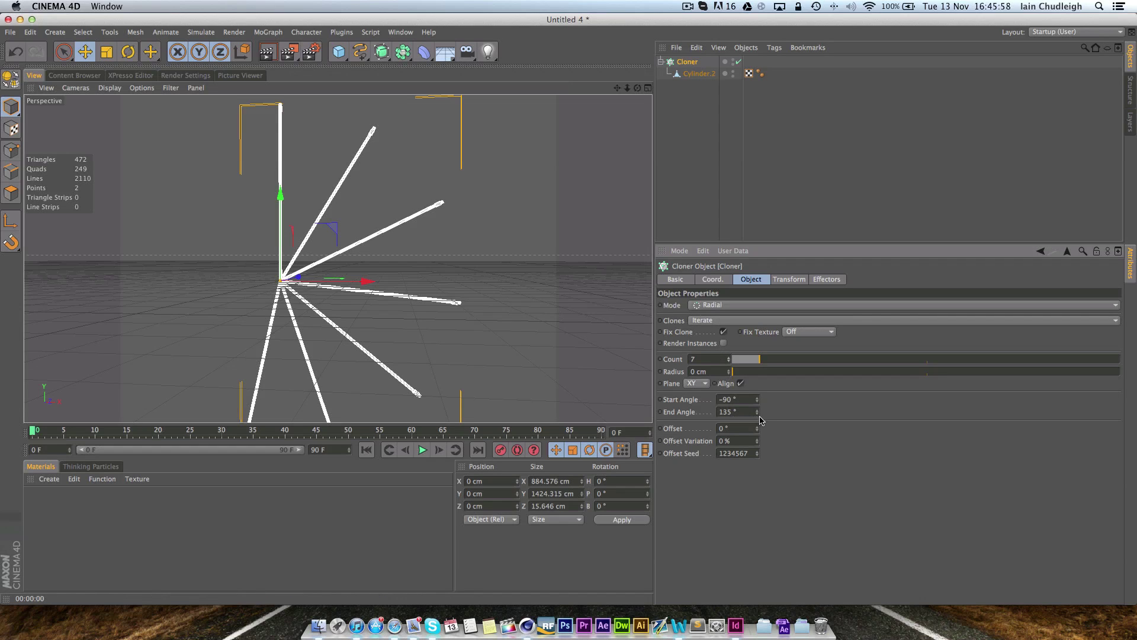
{"action": "left_click_drag", "start_coordinate": [757, 414], "coordinate": [757, 423]}
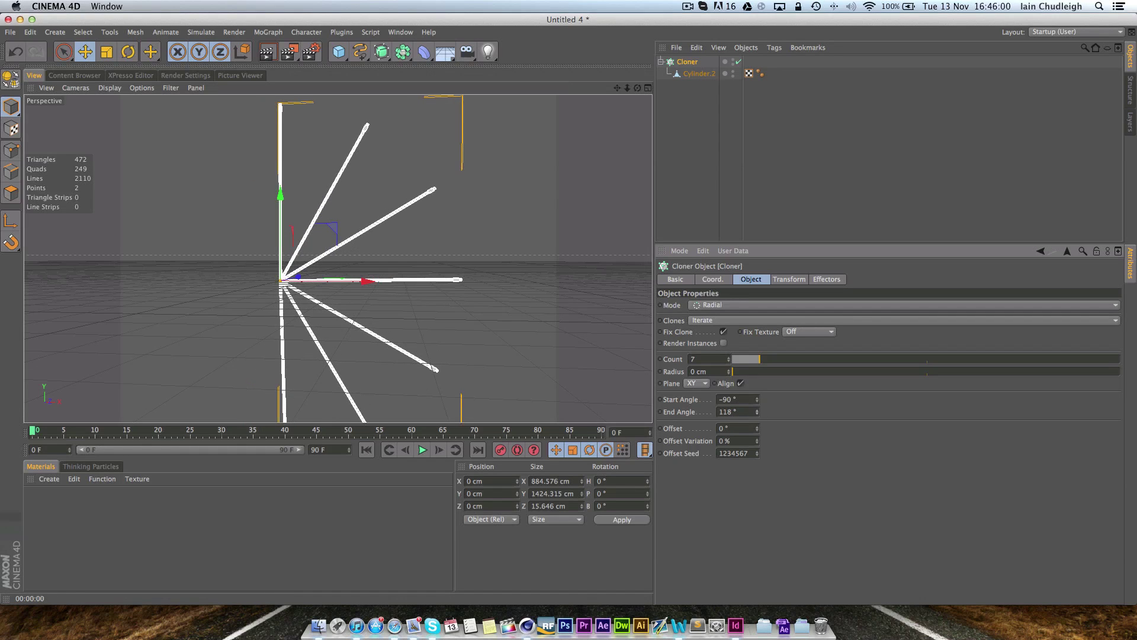
{"action": "left_click", "coordinate": [751, 412]}
{"action": "type", "text": "115"}
{"action": "key", "text": "Return"}
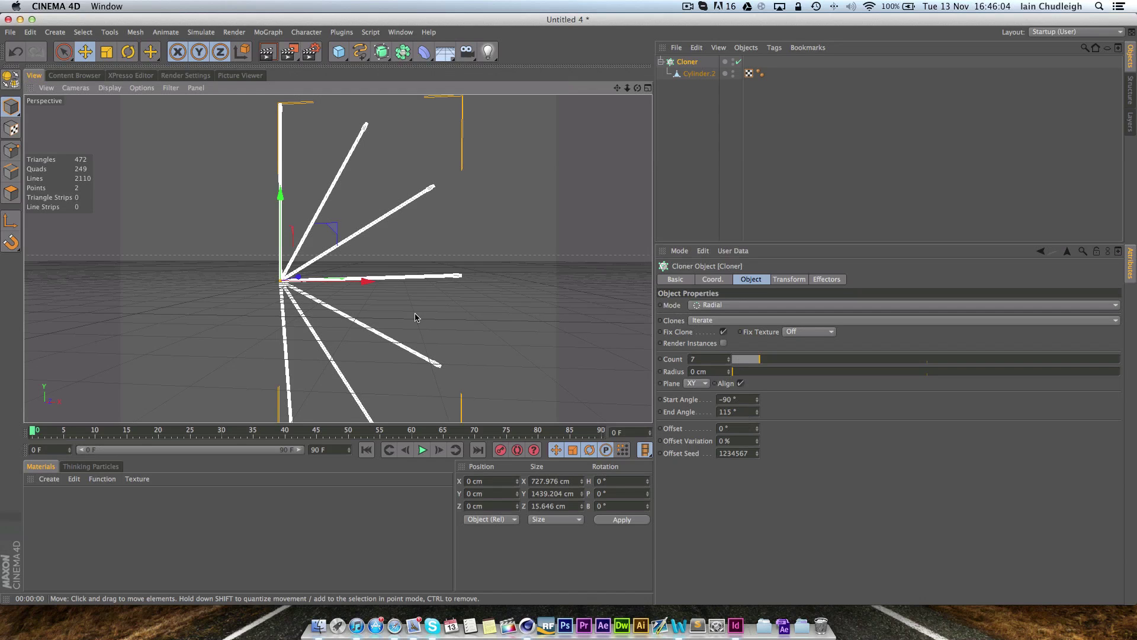
Fine-tune the Cloner's end angle to 120° in the Front view so the middle rod lies level along the X axis
{"action": "left_click_drag", "start_coordinate": [416, 317], "coordinate": [456, 302], "text": "alt"}
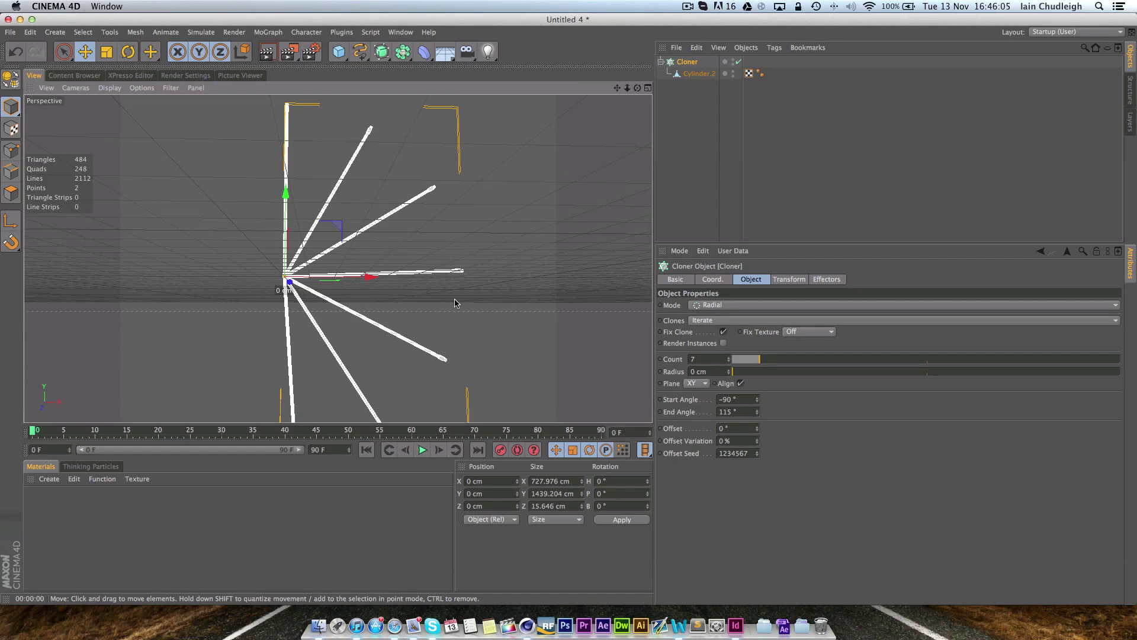
{"action": "left_click", "coordinate": [647, 88]}
{"action": "left_click", "coordinate": [647, 260]}
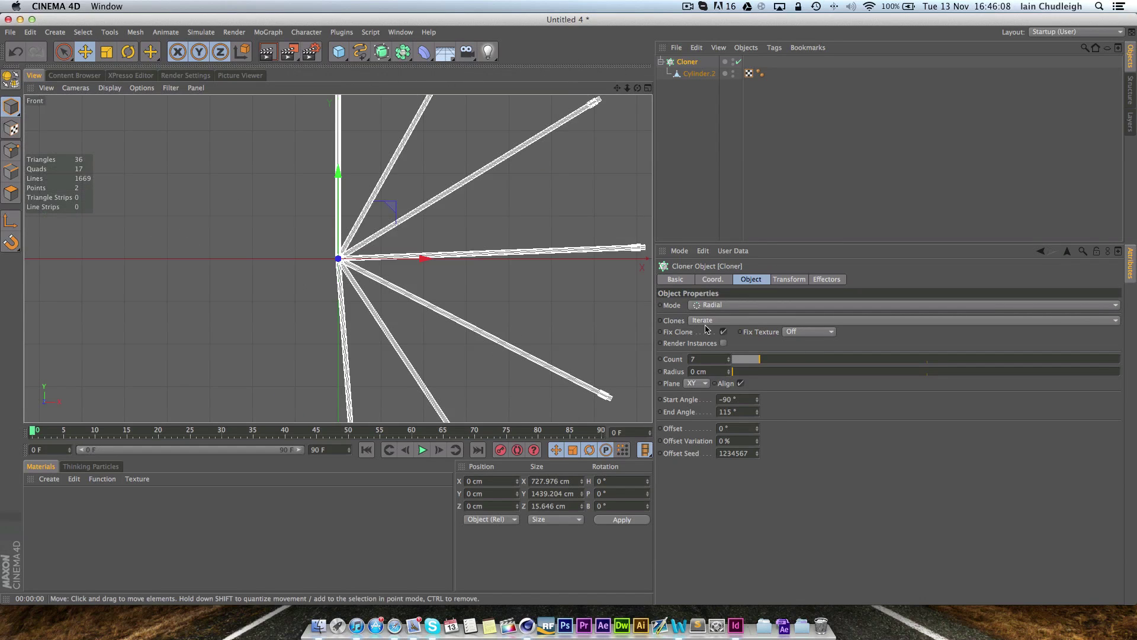
{"action": "left_click", "coordinate": [758, 409]}
{"action": "left_click", "coordinate": [757, 409]}
{"action": "left_click", "coordinate": [757, 409]}
{"action": "left_click", "coordinate": [758, 409]}
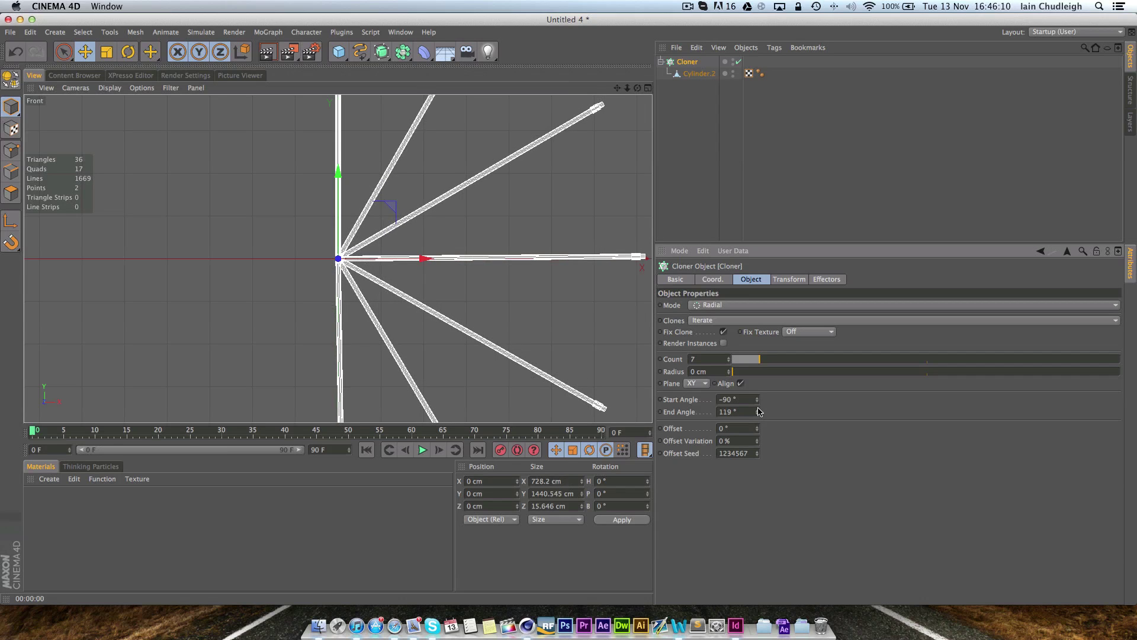
{"action": "left_click", "coordinate": [757, 409]}
{"action": "left_click", "coordinate": [757, 409]}
{"action": "left_click", "coordinate": [758, 409]}
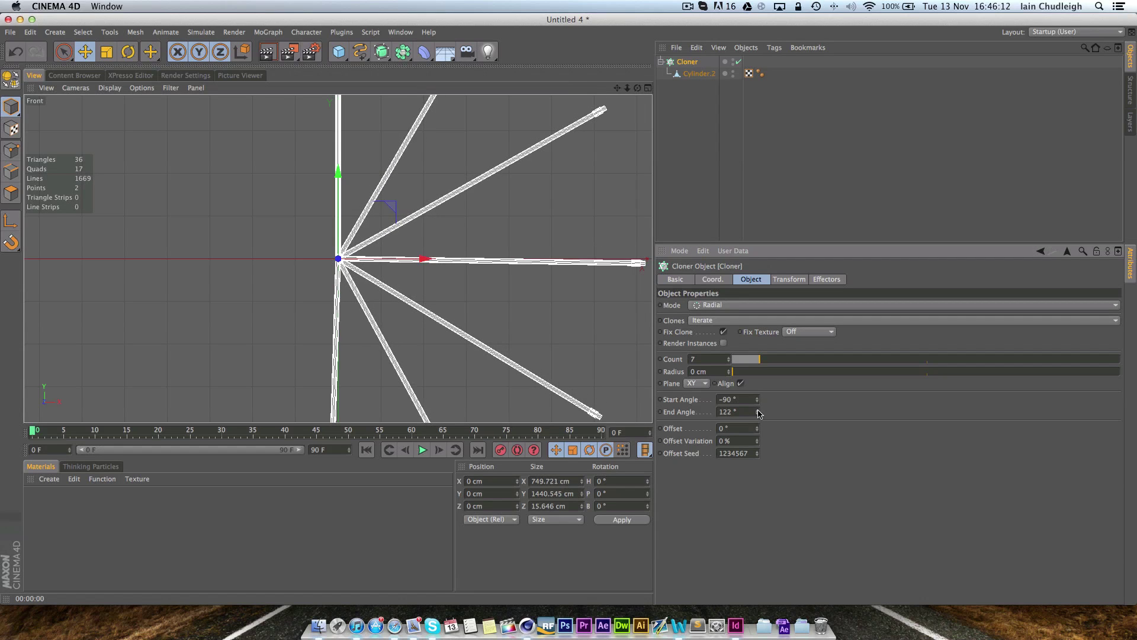
{"action": "left_click", "coordinate": [757, 414]}
{"action": "left_click", "coordinate": [758, 414]}
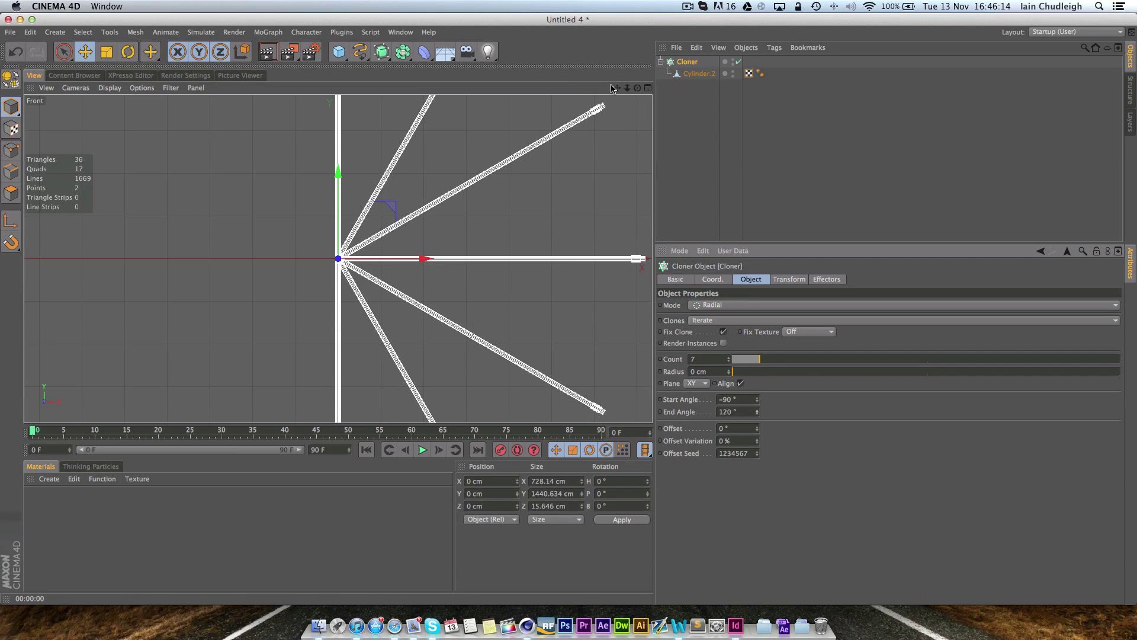
Check the seven-rod fan with a preview render in the Perspective view and frame the whole fan
{"action": "left_click", "coordinate": [649, 88]}
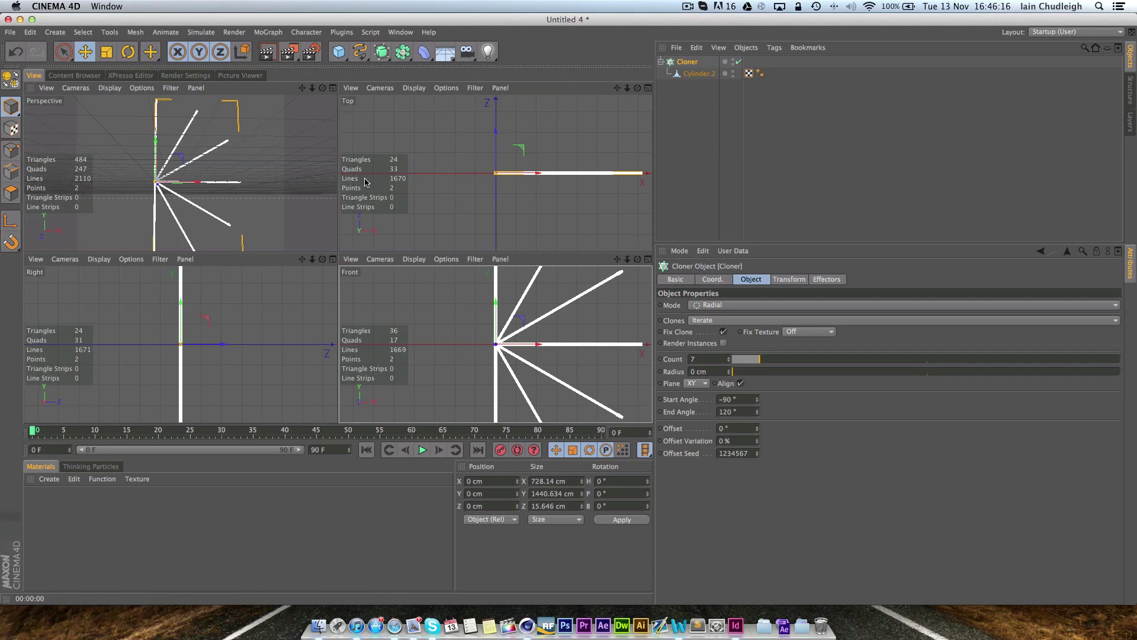
{"action": "left_click", "coordinate": [333, 88]}
{"action": "scroll", "coordinate": [328, 158], "scroll_direction": "down", "scroll_amount": 6}
{"action": "left_click_drag", "start_coordinate": [329, 158], "coordinate": [329, 198], "text": "alt"}
{"action": "scroll", "coordinate": [329, 196], "scroll_direction": "up", "scroll_amount": 6}
{"action": "scroll", "coordinate": [328, 201], "scroll_direction": "down", "scroll_amount": 2}
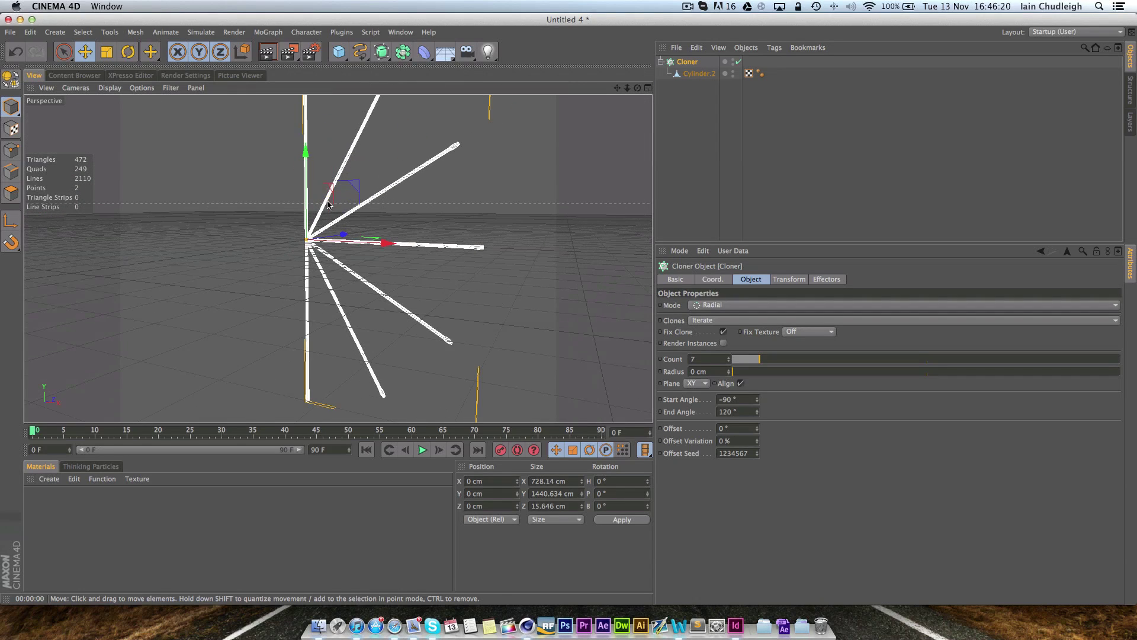
{"action": "key", "text": "super+r"}
{"action": "left_click", "coordinate": [398, 174]}
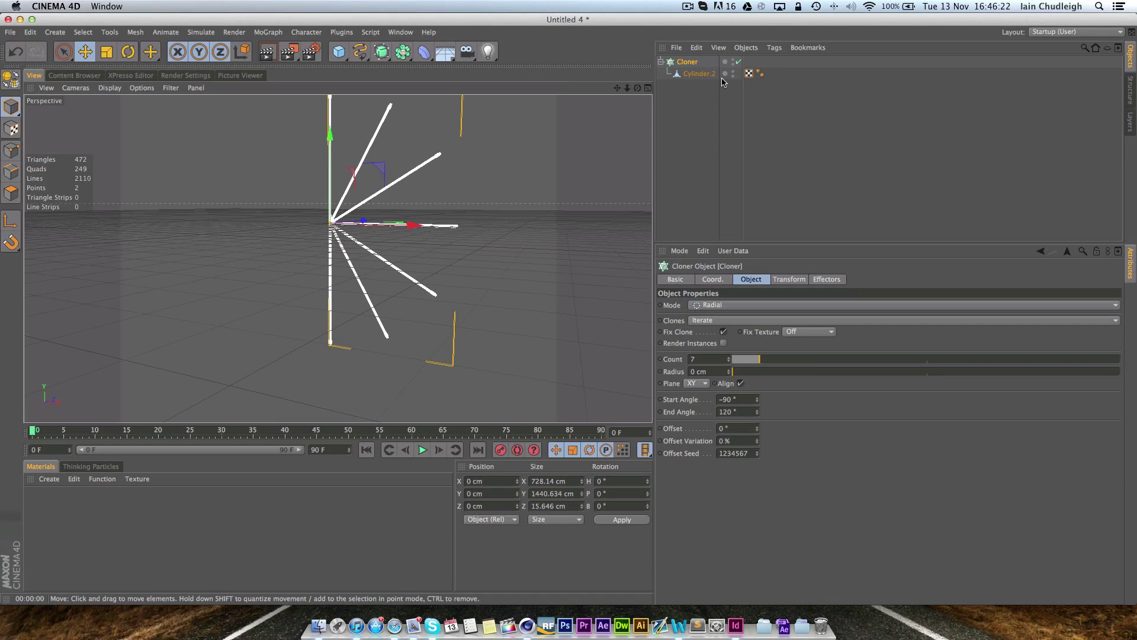
{"action": "left_click_drag", "start_coordinate": [616, 88], "coordinate": [570, 128]}
{"action": "left_click_drag", "start_coordinate": [362, 237], "coordinate": [261, 320], "text": "alt"}
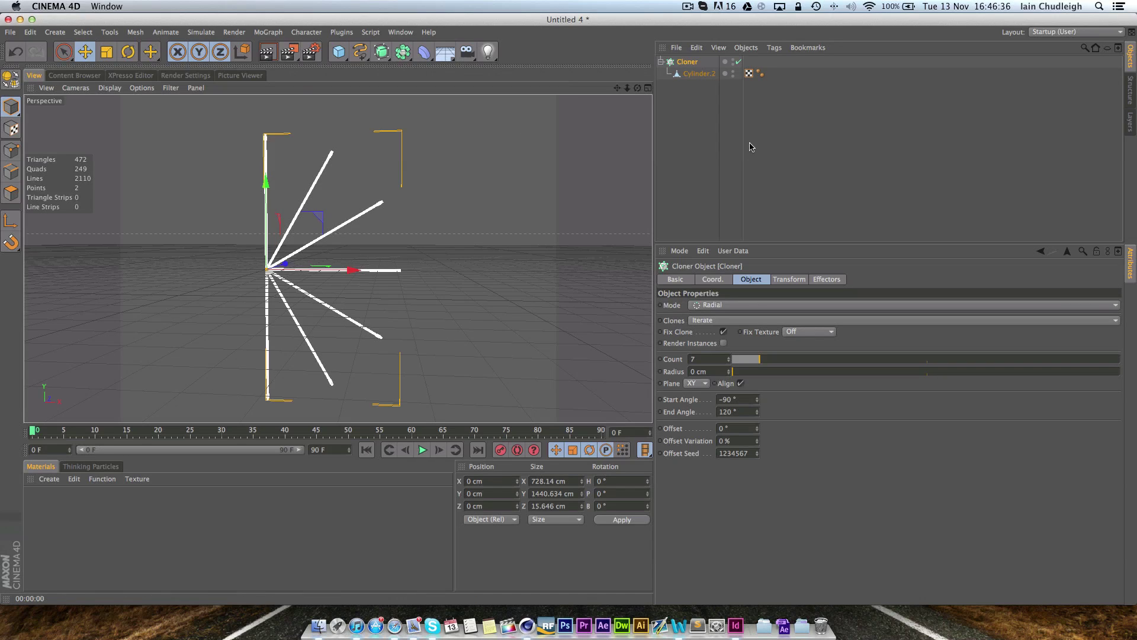
Keyframe the Cloner's start angle at -90° and end angle at 120° on frame 30
{"action": "left_click", "coordinate": [421, 449]}
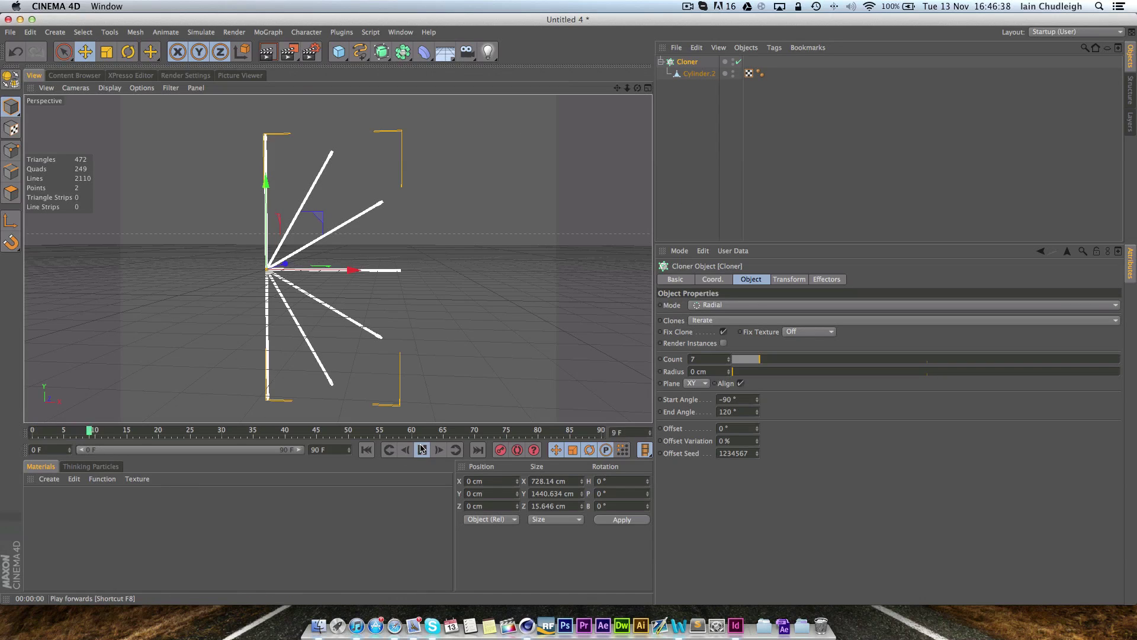
{"action": "left_click", "coordinate": [365, 450]}
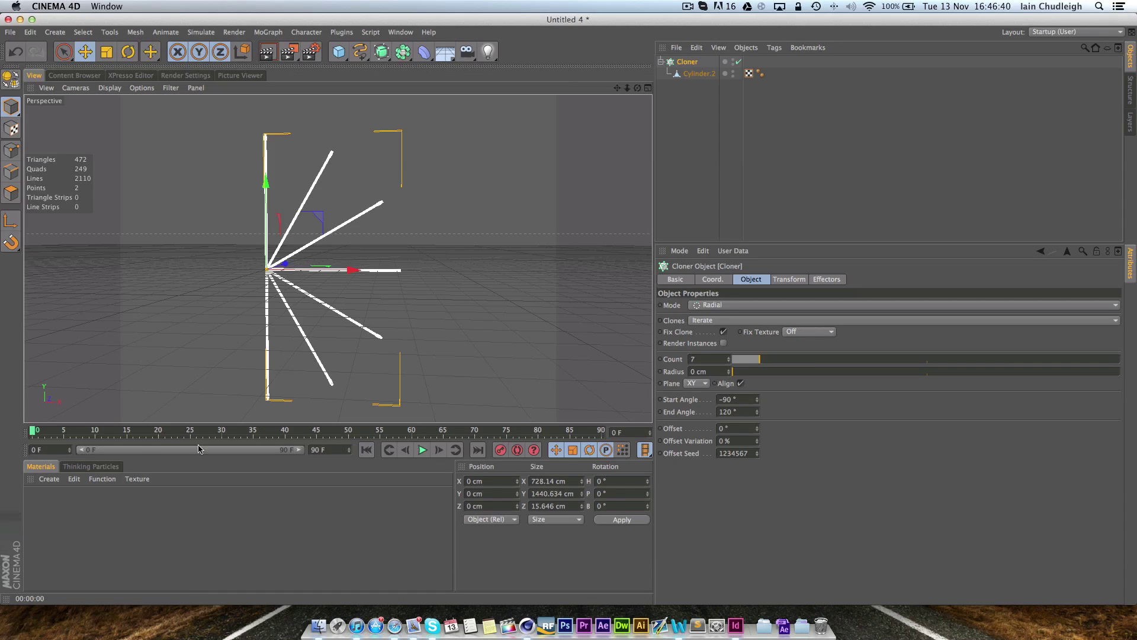
{"action": "left_click_drag", "start_coordinate": [125, 435], "coordinate": [224, 439]}
{"action": "left_click", "coordinate": [661, 400], "text": "ctrl"}
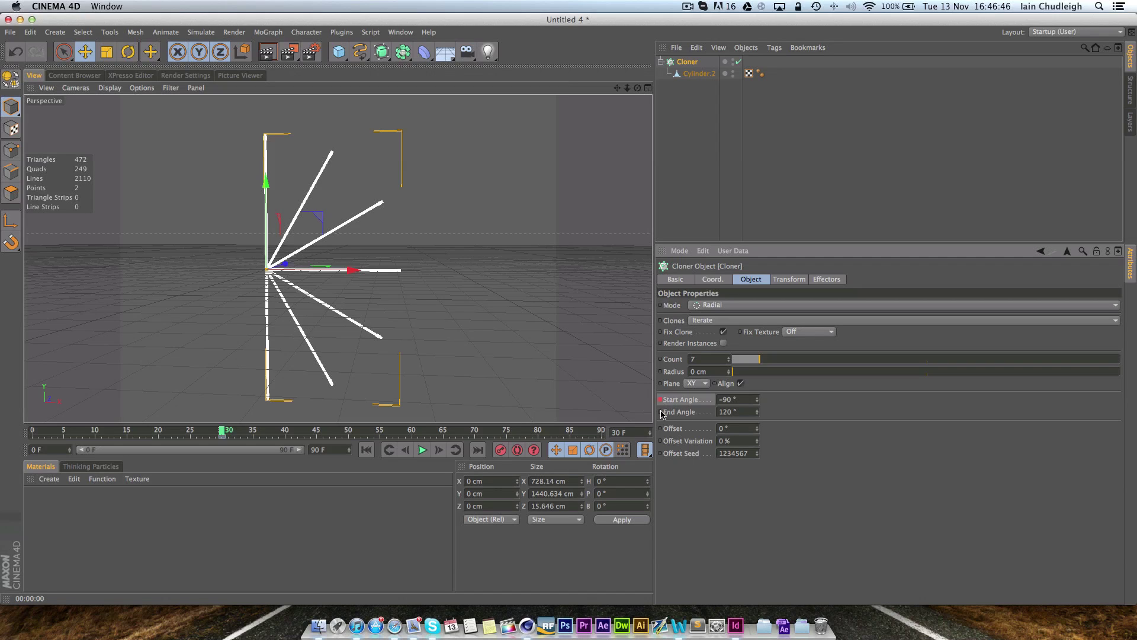
{"action": "left_click", "coordinate": [661, 413], "text": "ctrl"}
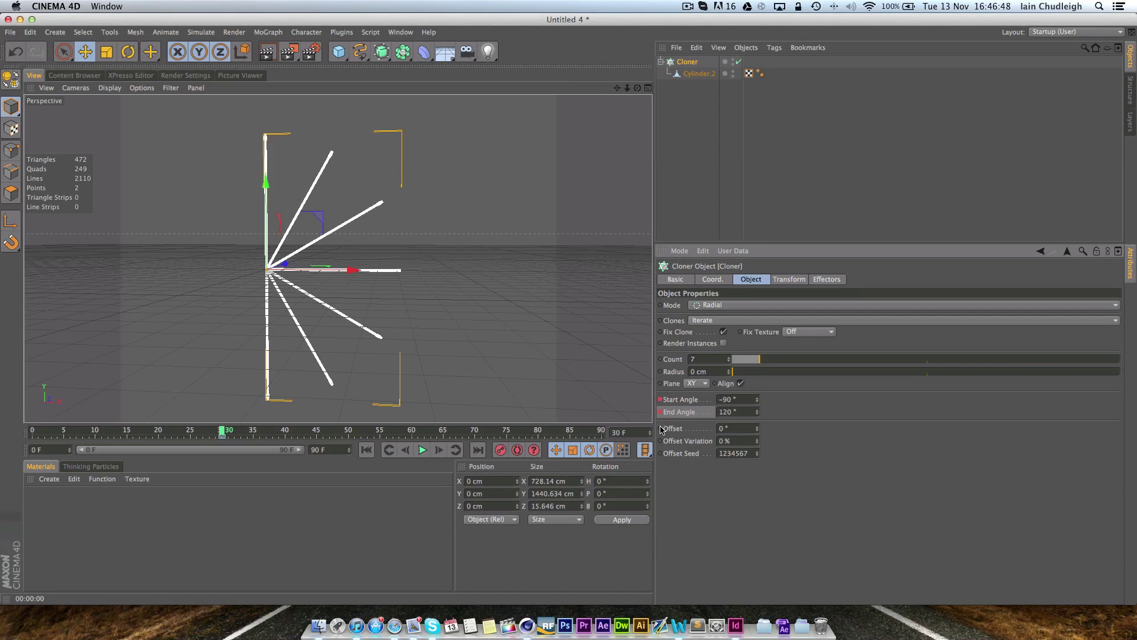
{"action": "left_click", "coordinate": [660, 399]}
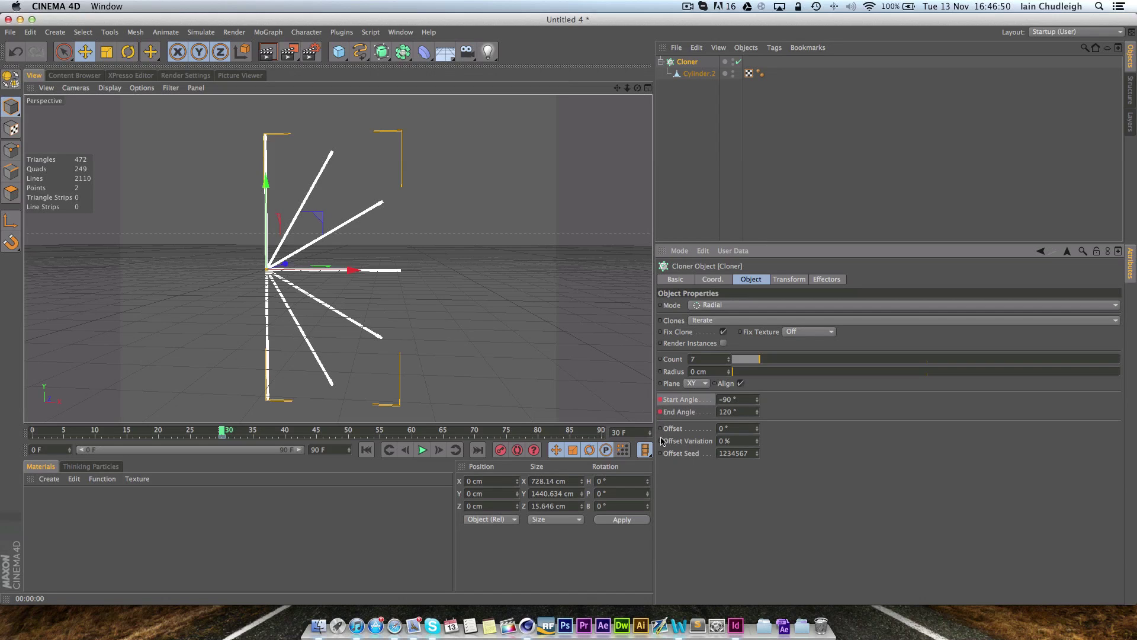
{"action": "left_click", "coordinate": [670, 413]}
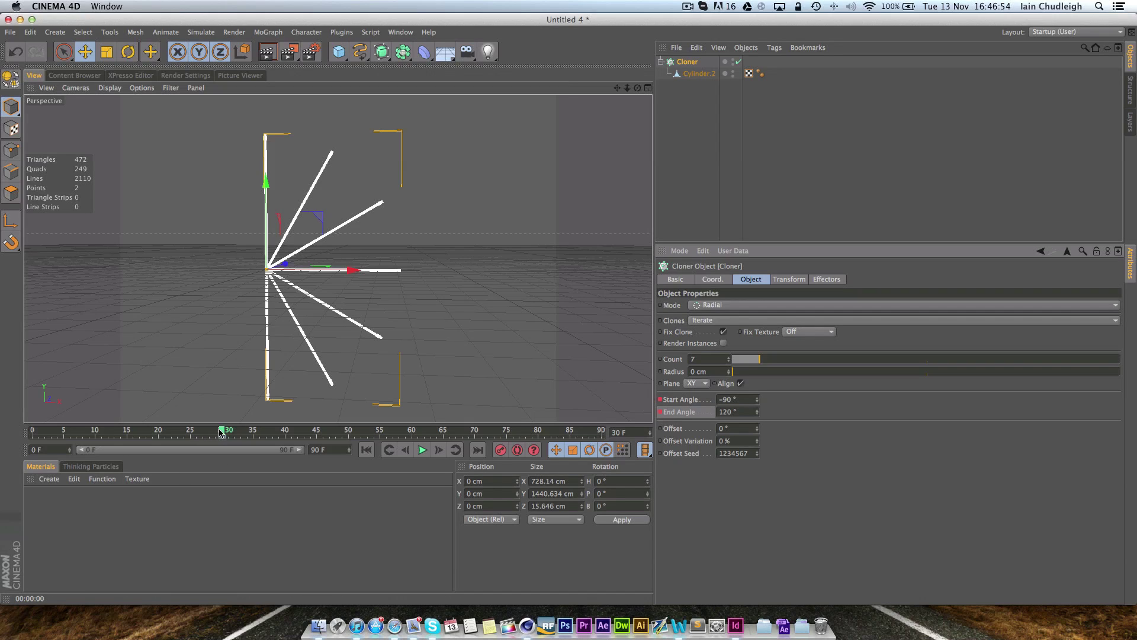
Set the Cloner's start and end angles to 0° at frame 0 and keyframe them
{"action": "left_click_drag", "start_coordinate": [219, 432], "coordinate": [32, 431]}
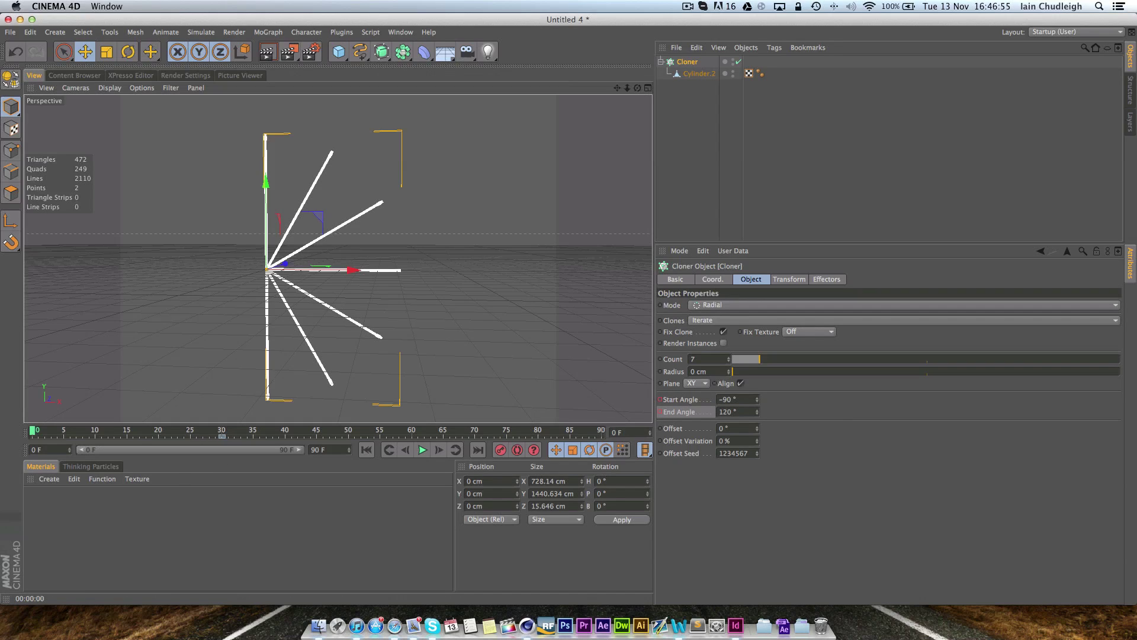
{"action": "left_click", "coordinate": [749, 399]}
{"action": "type", "text": "0"}
{"action": "key", "text": "Tab"}
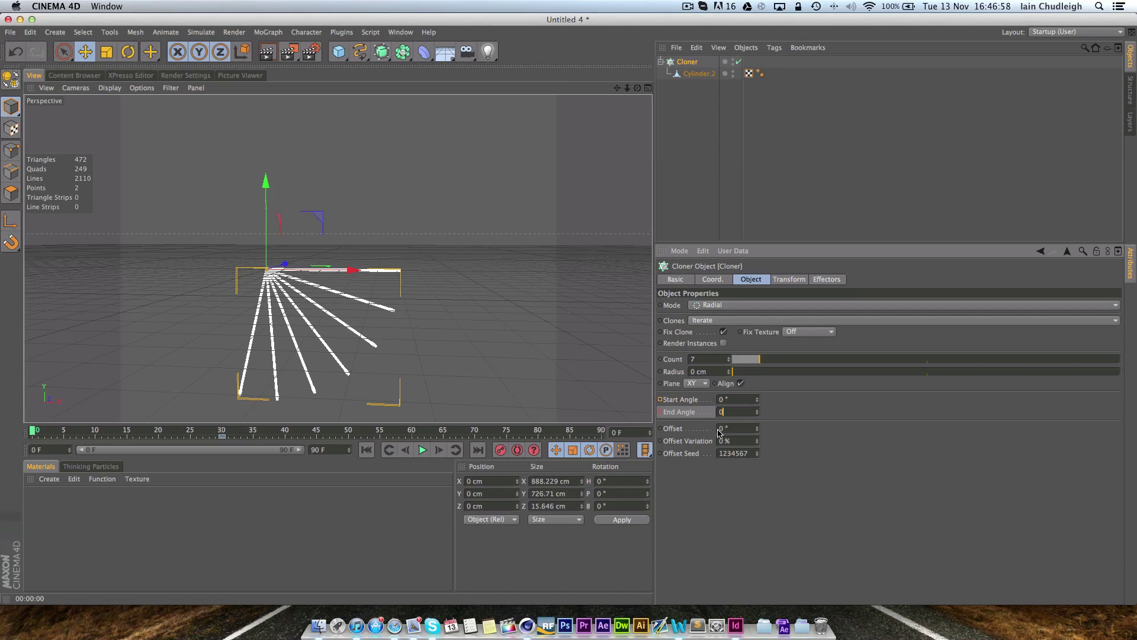
{"action": "type", "text": "0"}
{"action": "key", "text": "Return"}
{"action": "left_click", "coordinate": [660, 400], "text": "ctrl"}
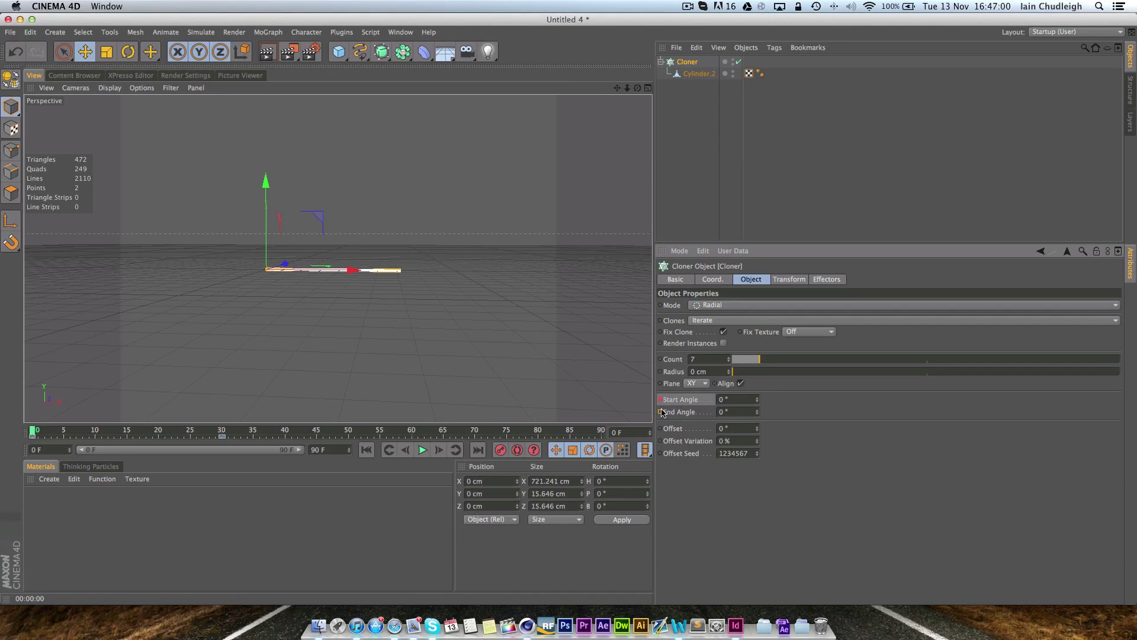
Play the fan-opening animation and rewind it to the first frame
{"action": "left_click", "coordinate": [422, 450]}
{"action": "left_click", "coordinate": [422, 450]}
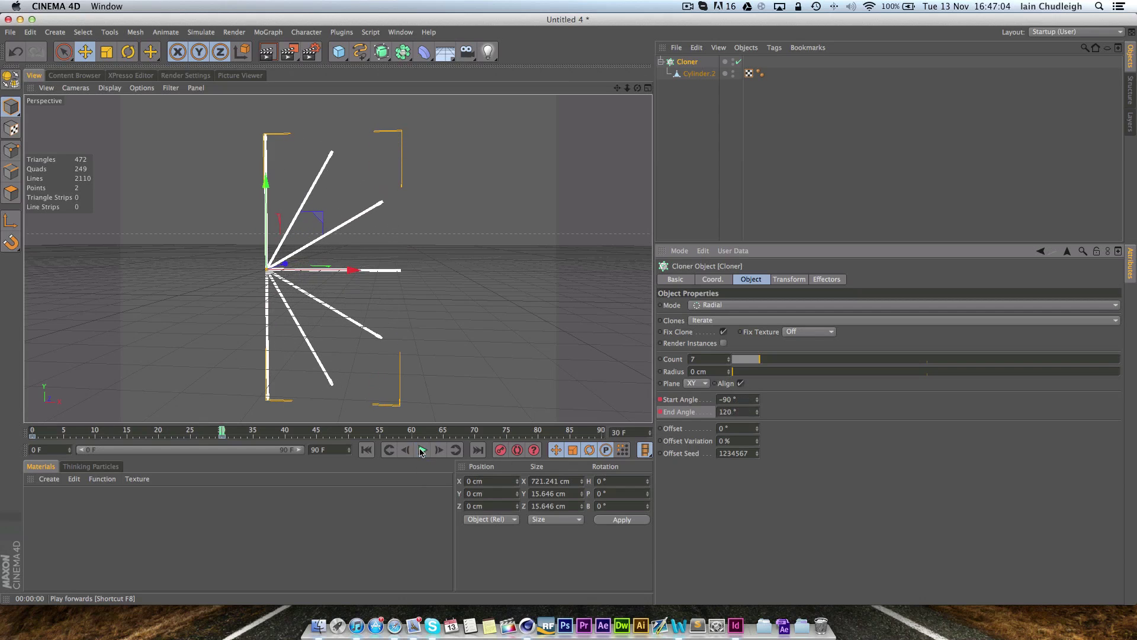
{"action": "left_click", "coordinate": [366, 450]}
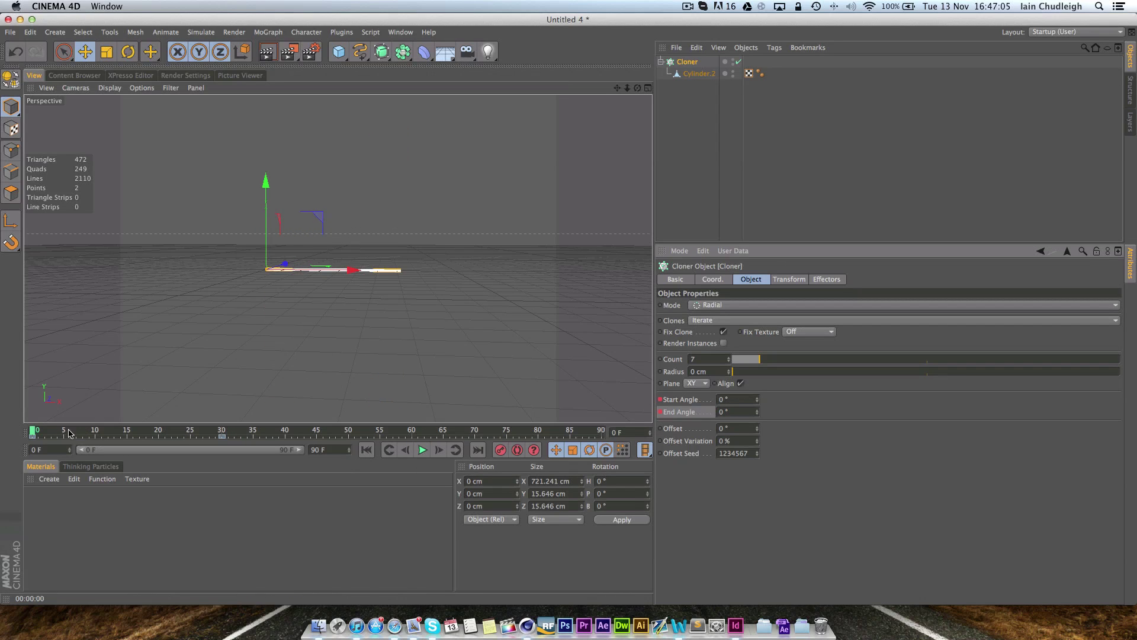
Keyframe the Cloner's Transform scale at 1 in X, Y and Z on frame 30
{"action": "left_click_drag", "start_coordinate": [69, 433], "coordinate": [225, 441]}
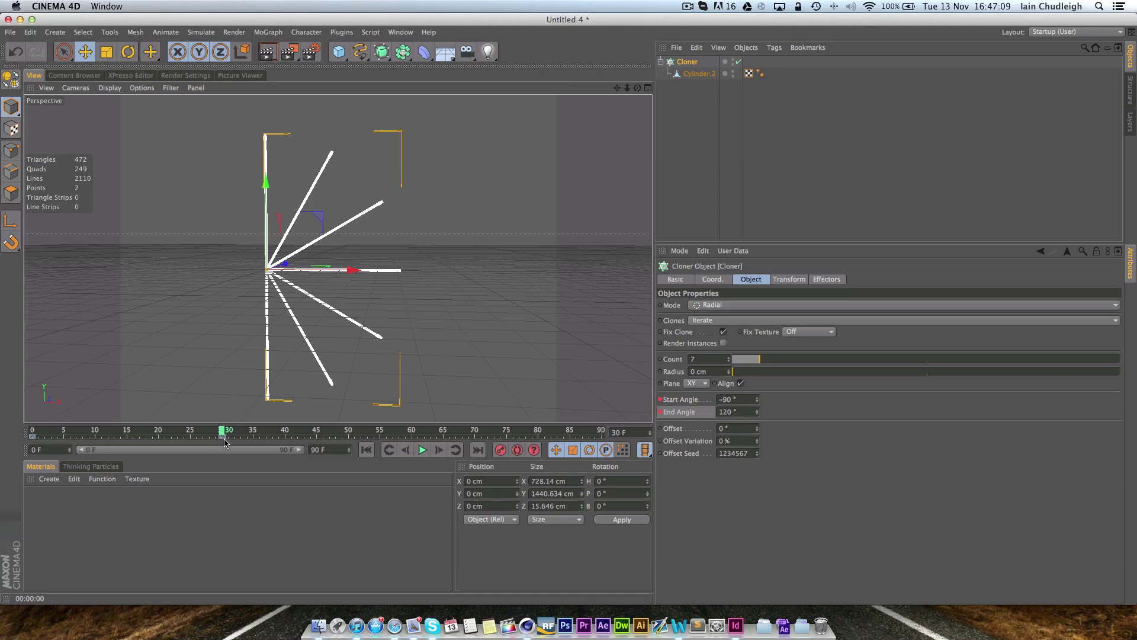
{"action": "left_click", "coordinate": [789, 280]}
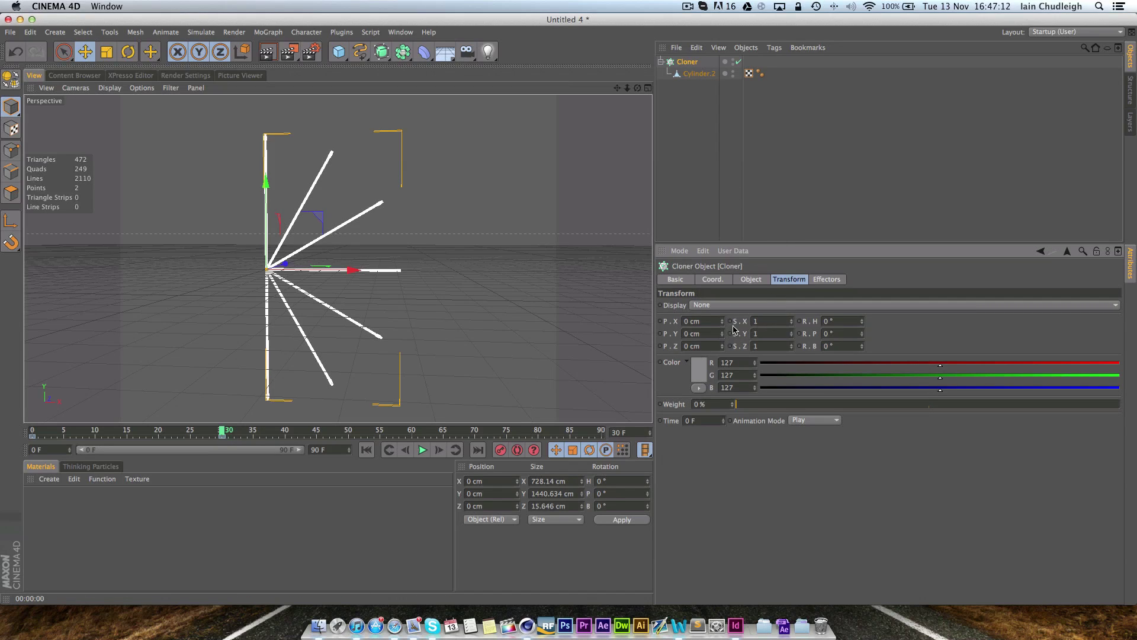
{"action": "left_click_drag", "start_coordinate": [735, 330], "coordinate": [734, 347]}
Set the Cloner's Transform scale to 0 in X, Y and Z at frame 0 and keyframe all three values
{"action": "left_click_drag", "start_coordinate": [221, 432], "coordinate": [33, 432]}
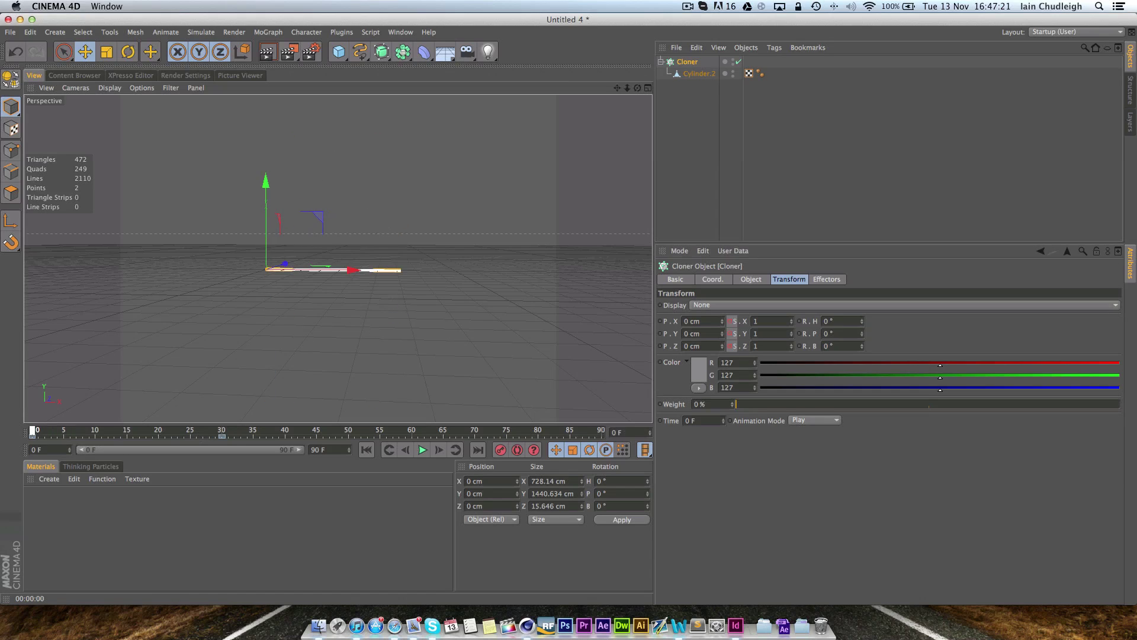
{"action": "left_click", "coordinate": [772, 323]}
{"action": "type", "text": "0"}
{"action": "key", "text": "Return"}
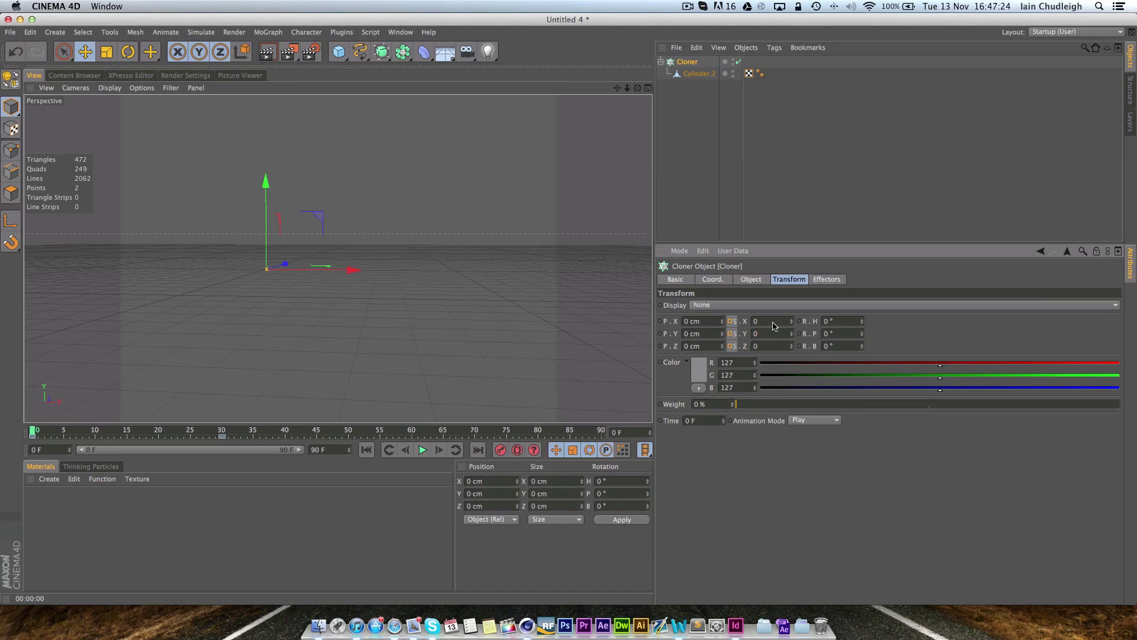
{"action": "left_click", "coordinate": [731, 334], "text": "ctrl"}
{"action": "left_click", "coordinate": [730, 346], "text": "ctrl"}
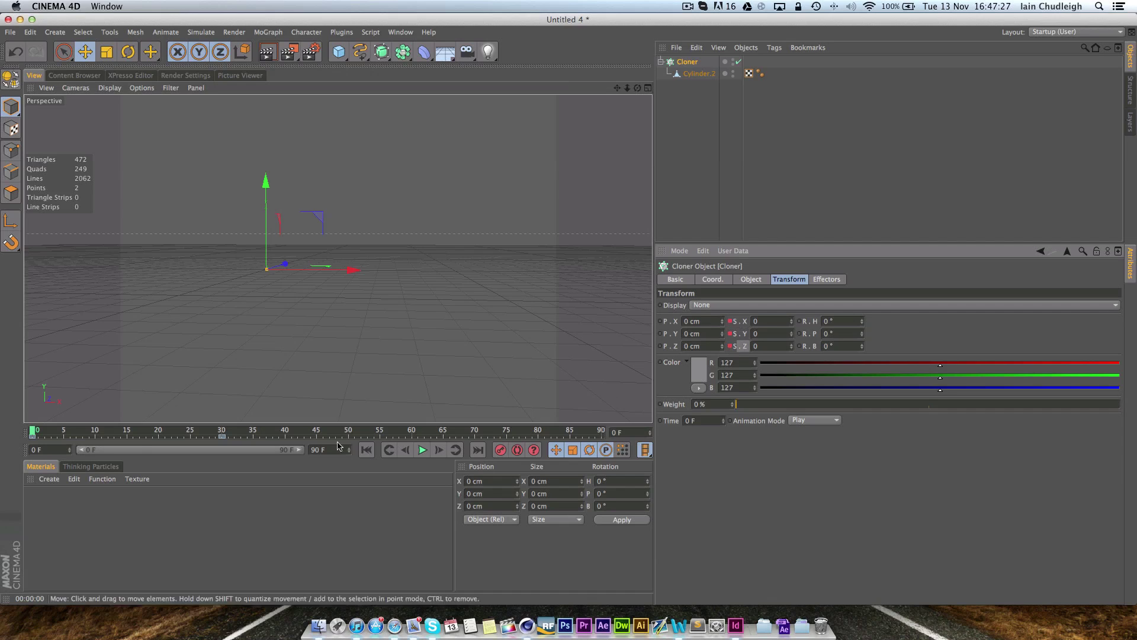
Play back the scaling fan, try moving the frame 30 keyframes to about frame 40, and undo that move
{"action": "left_click", "coordinate": [423, 450]}
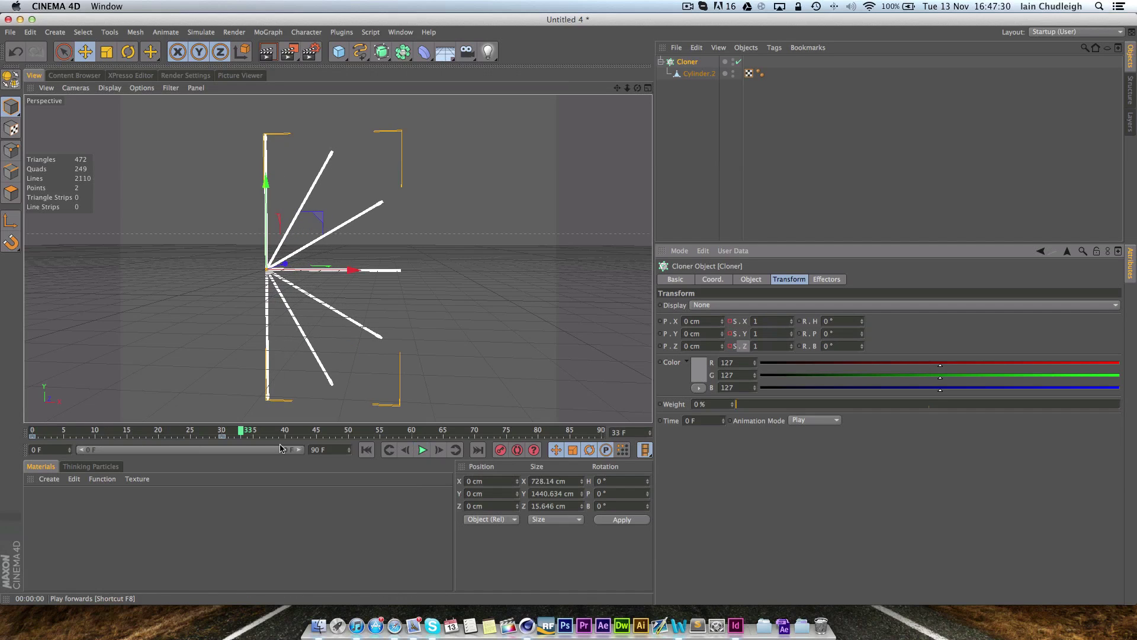
{"action": "left_click_drag", "start_coordinate": [35, 428], "coordinate": [224, 437]}
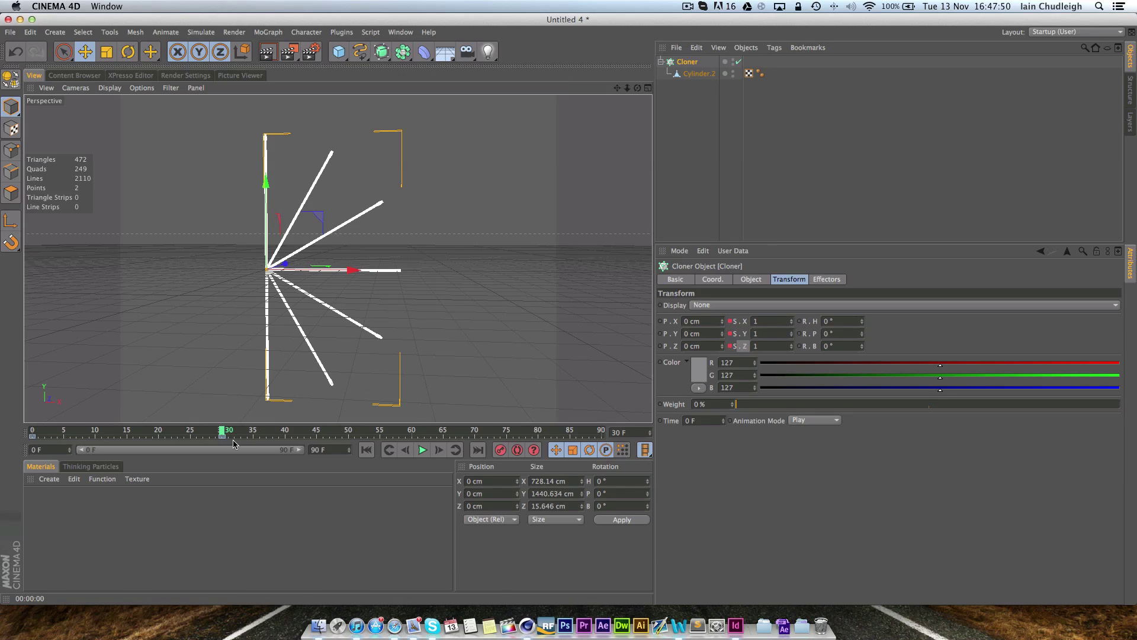
{"action": "left_click_drag", "start_coordinate": [223, 437], "coordinate": [281, 437]}
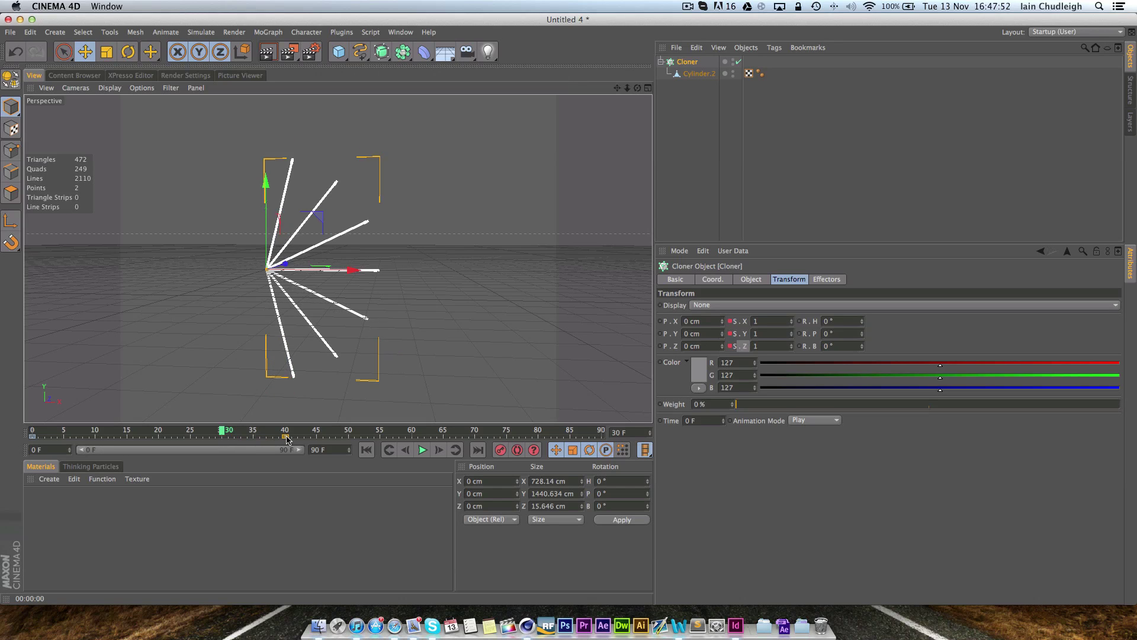
{"action": "key", "text": "super+z"}
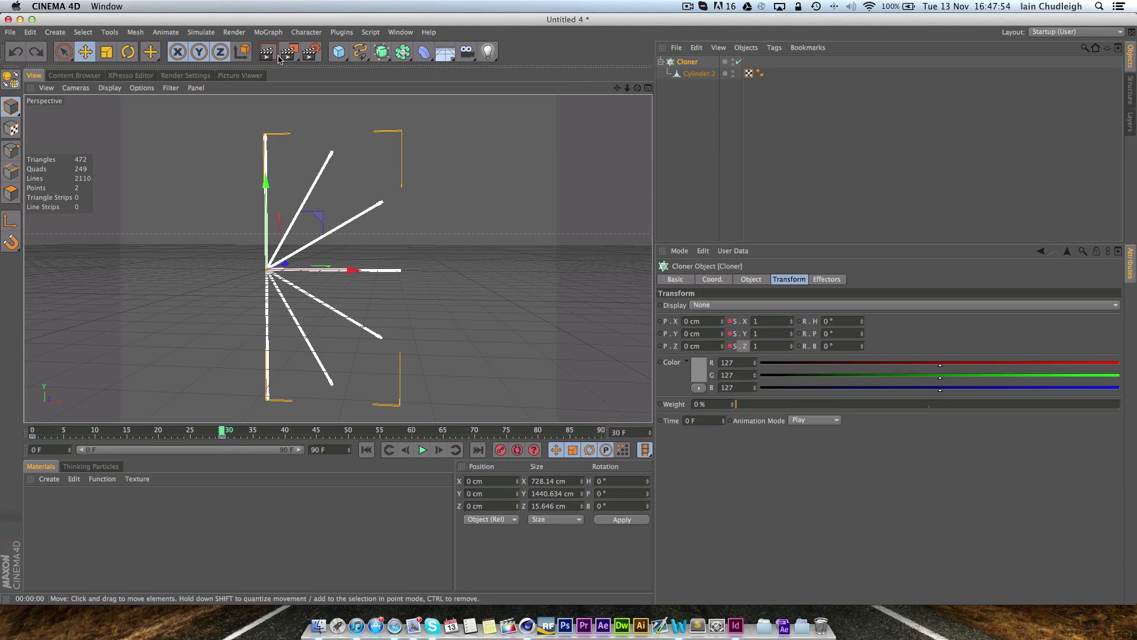
Open the Timeline, expand the Cloner's tracks down to the S.X, S.Y and S.Z scale tracks, and enlarge the window
{"action": "left_click", "coordinate": [397, 32]}
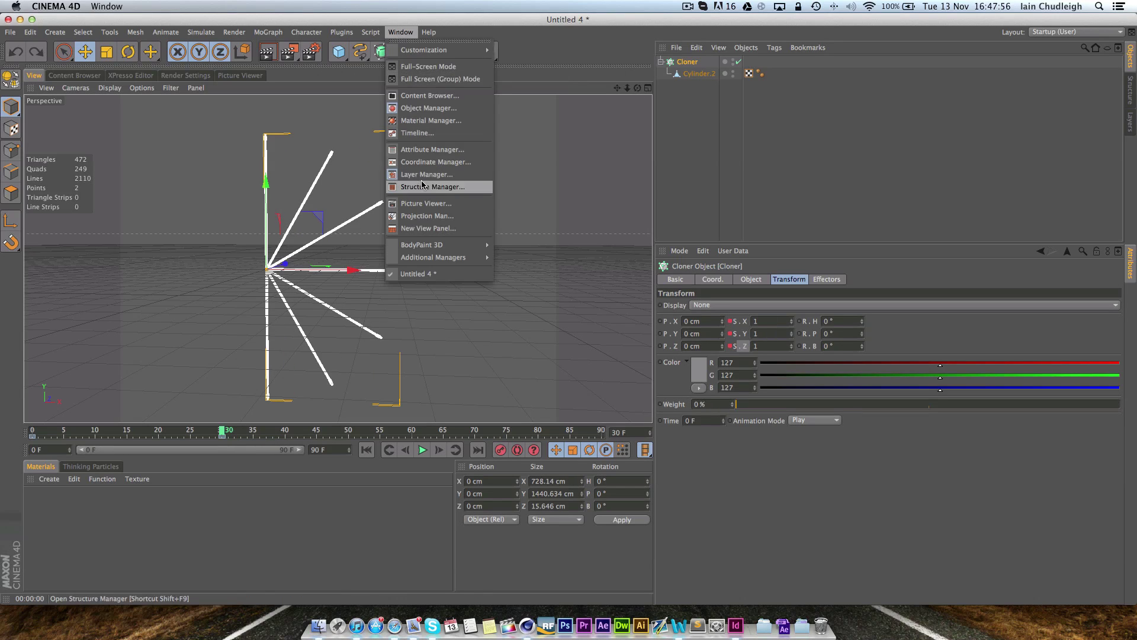
{"action": "left_click", "coordinate": [427, 131]}
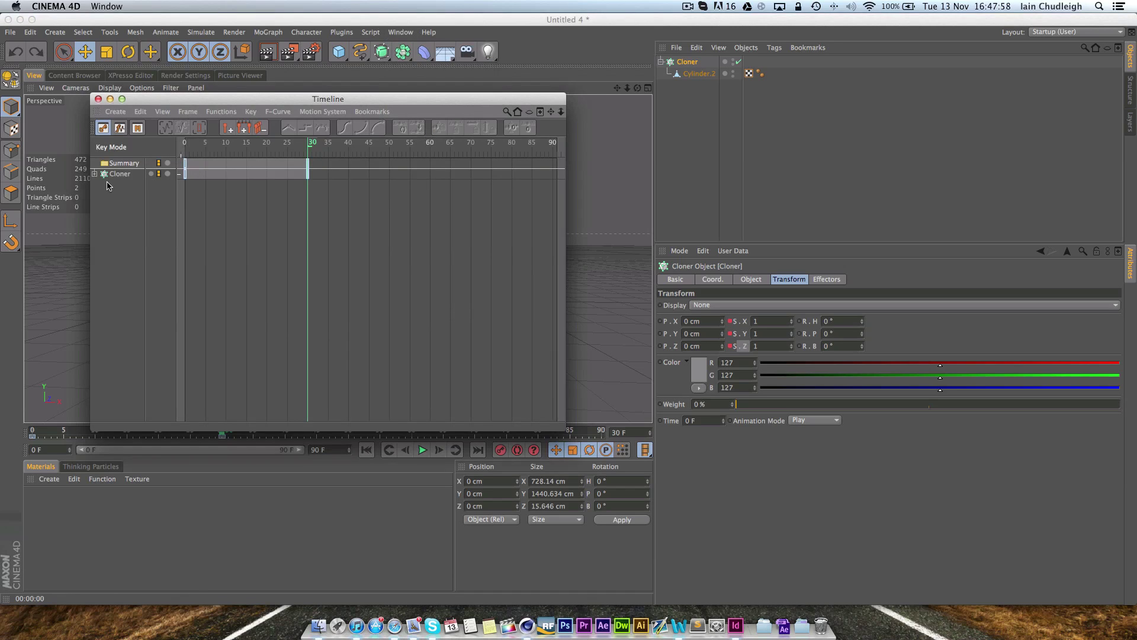
{"action": "left_click", "coordinate": [94, 173]}
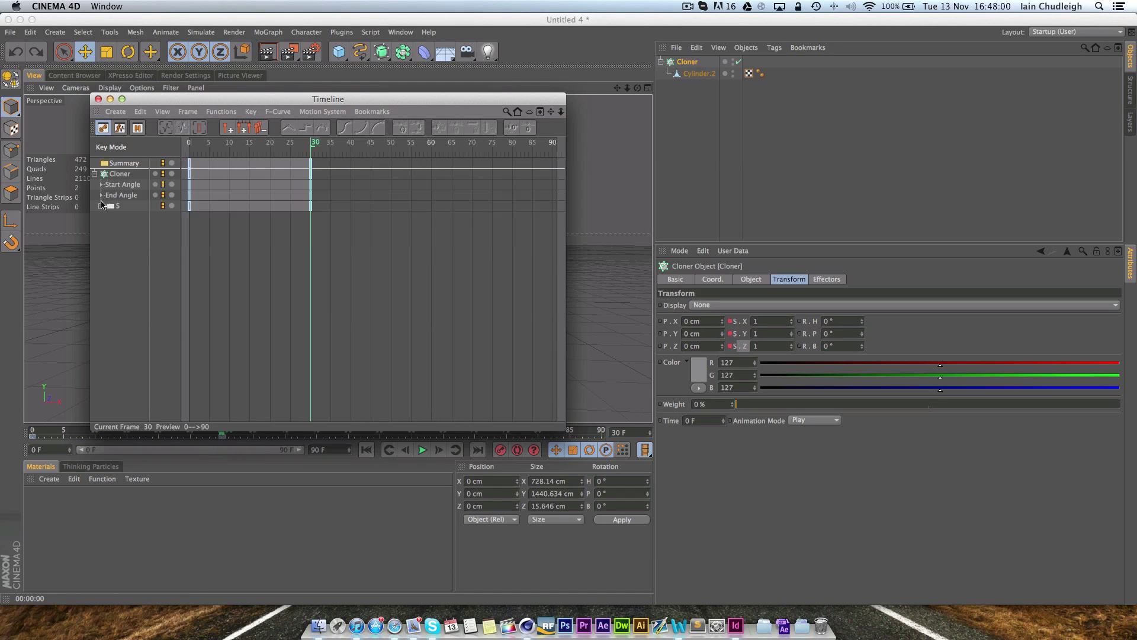
{"action": "left_click", "coordinate": [101, 205]}
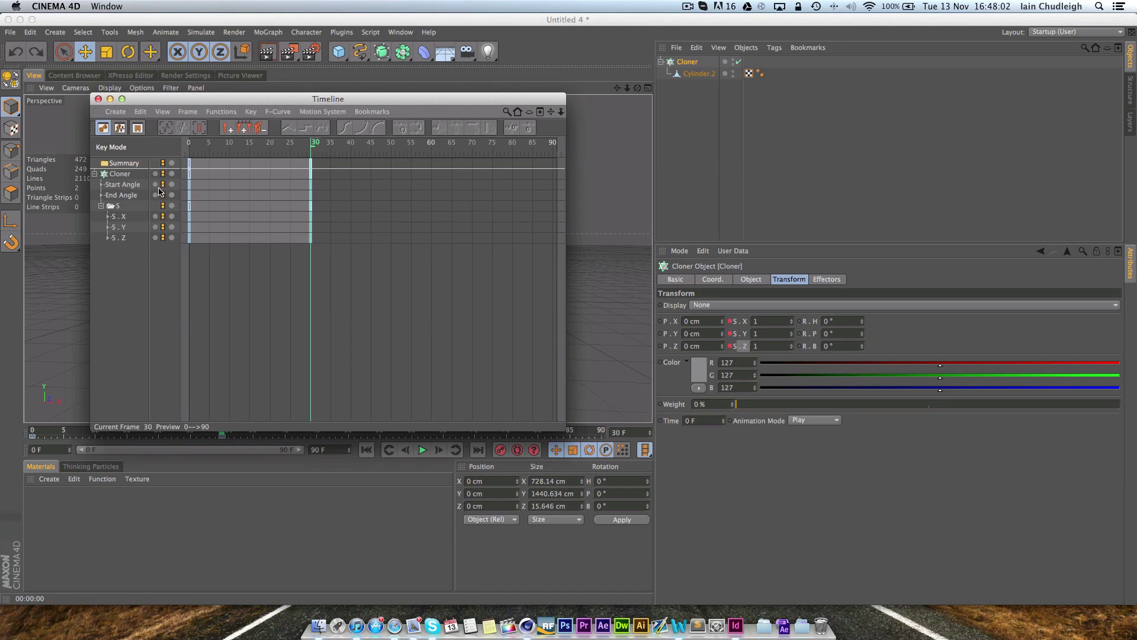
{"action": "left_click_drag", "start_coordinate": [565, 429], "coordinate": [983, 542]}
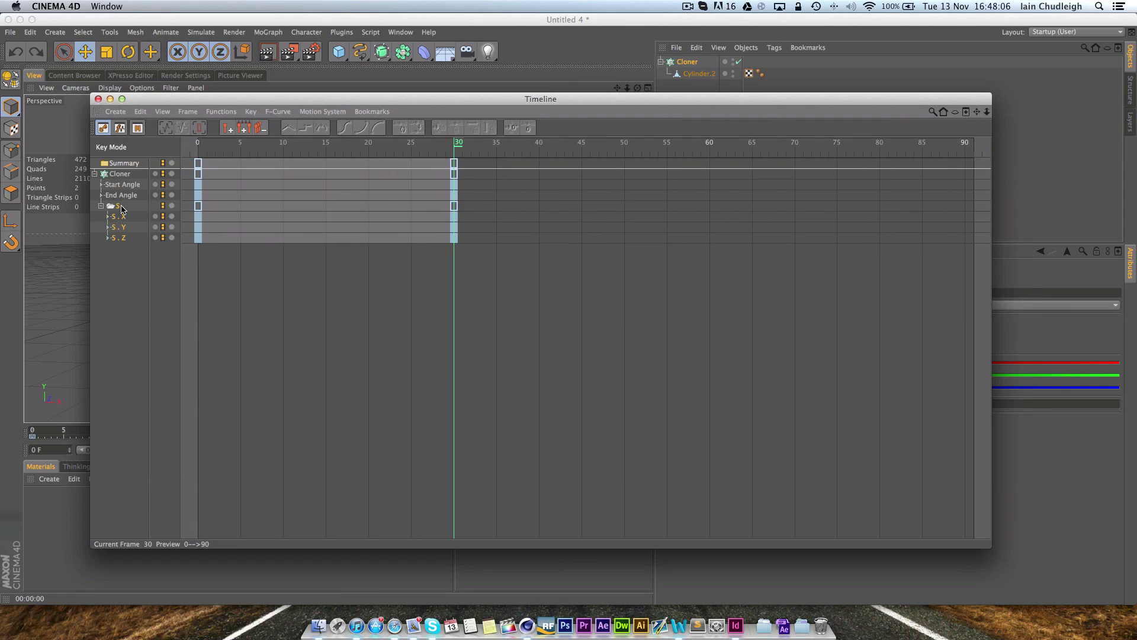
Examine the Cloner's scale keyframes and the Start Angle track's curve, clearing the selection when done
{"action": "key", "text": "super+a"}
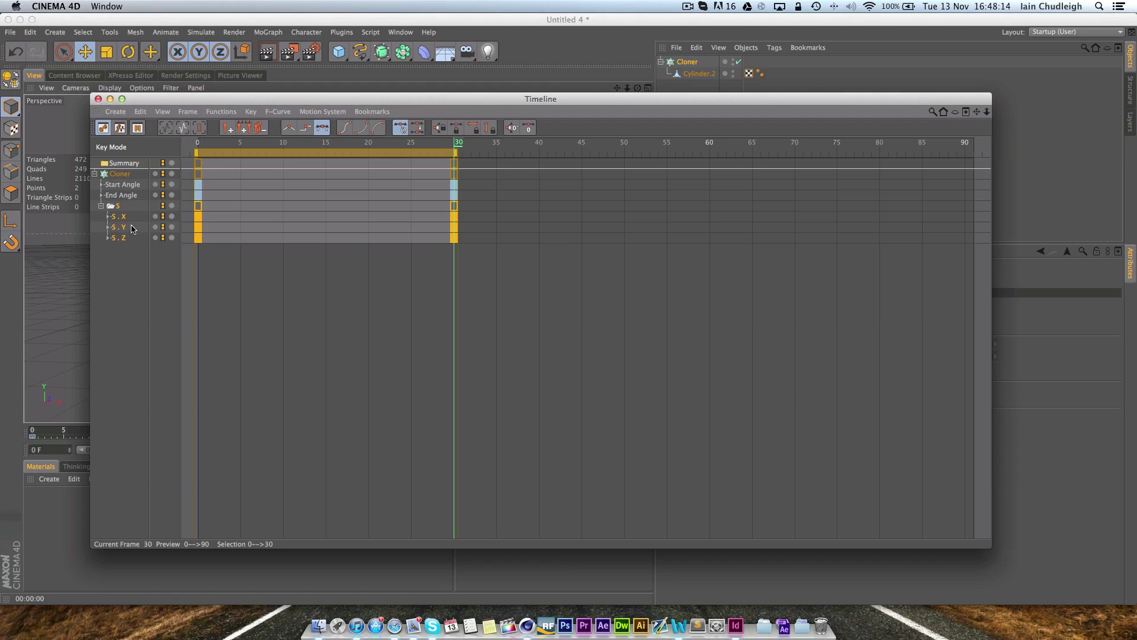
{"action": "left_click", "coordinate": [125, 188]}
{"action": "left_click", "coordinate": [101, 184]}
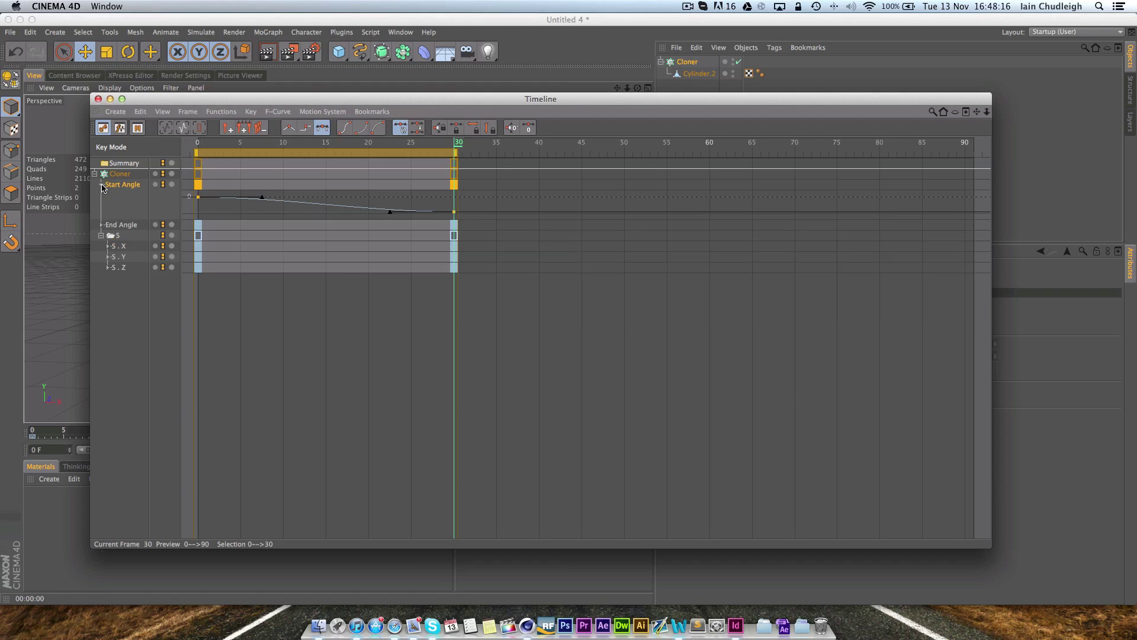
{"action": "left_click", "coordinate": [101, 185]}
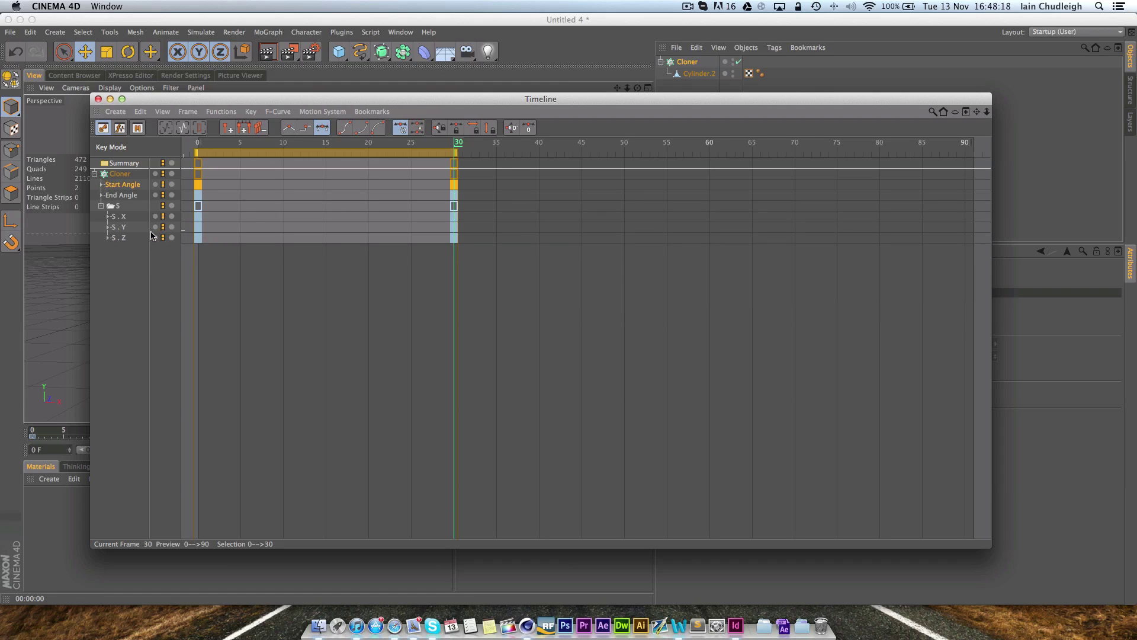
{"action": "left_click", "coordinate": [242, 304]}
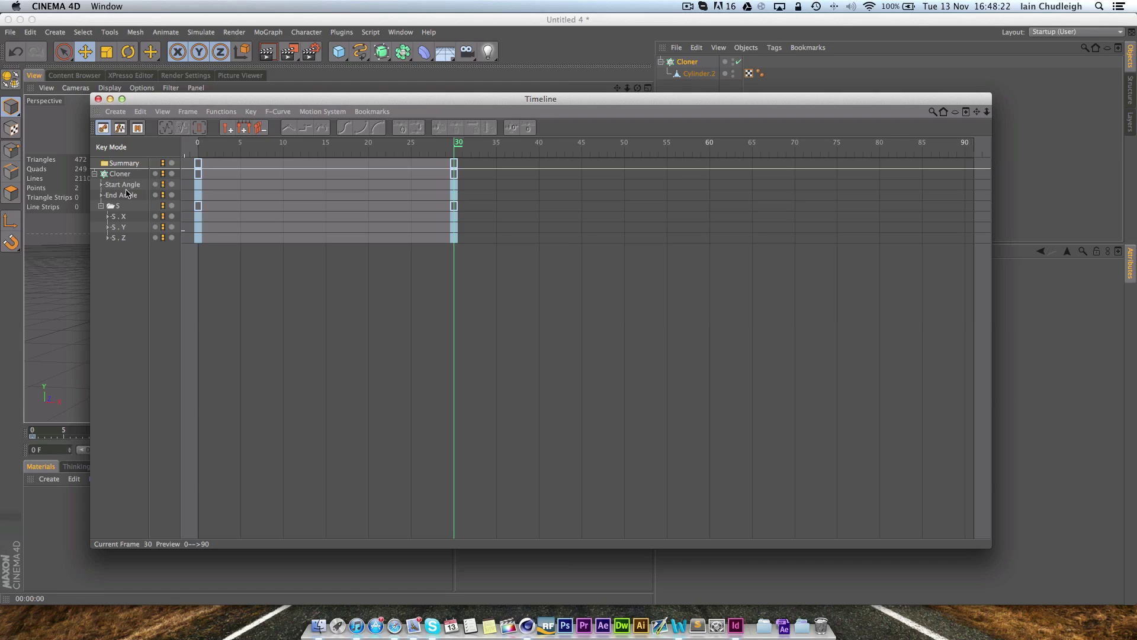
Try moving all frame 0 keyframes to frame -10 and the first Start Angle keyframe a few frames forward, undoing both moves
{"action": "left_click", "coordinate": [119, 195]}
{"action": "left_click", "coordinate": [540, 193]}
{"action": "mouse_move", "coordinate": [198, 174]}
{"action": "left_mouse_down"}
{"action": "mouse_move", "coordinate": [230, 175]}
{"action": "mouse_move", "coordinate": [182, 181]}
{"action": "left_mouse_up"}
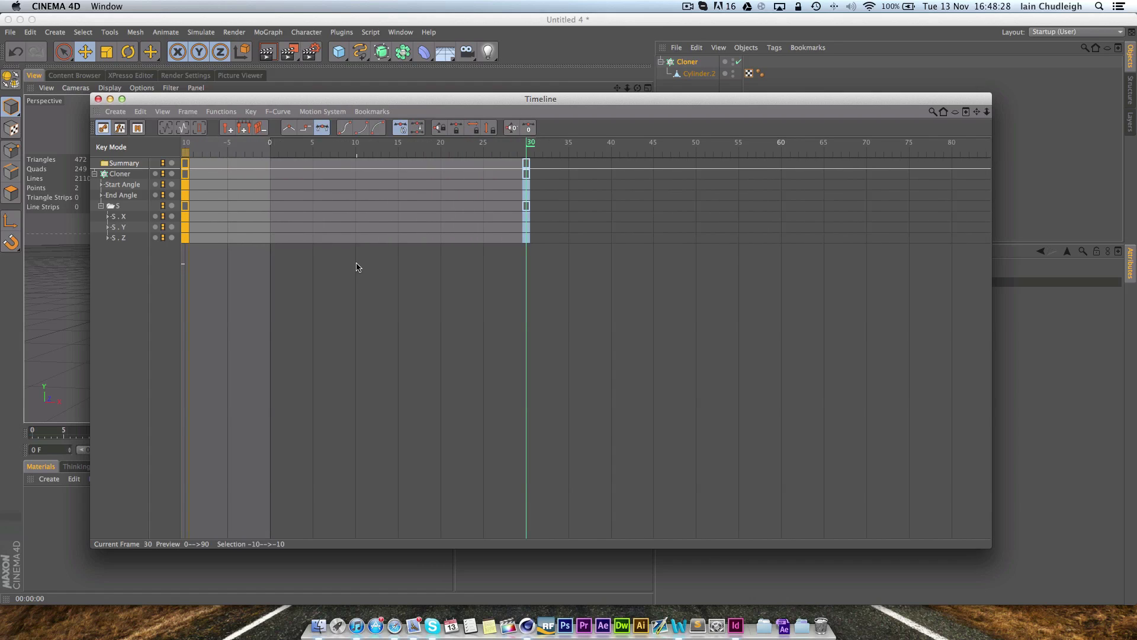
{"action": "key", "text": "super+z"}
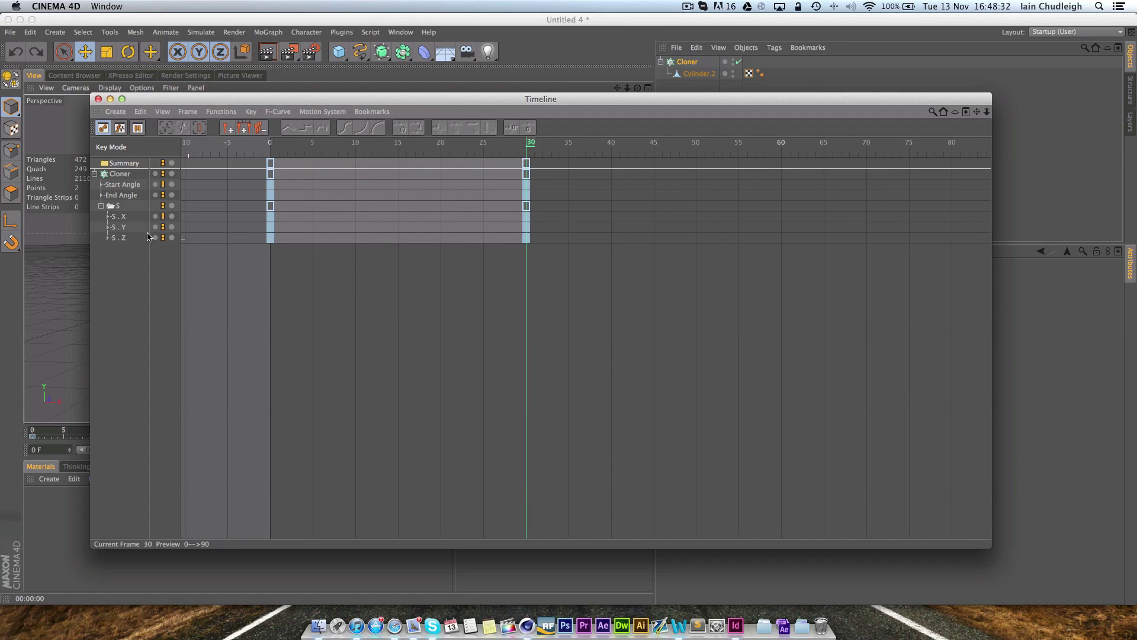
{"action": "left_click", "coordinate": [101, 185]}
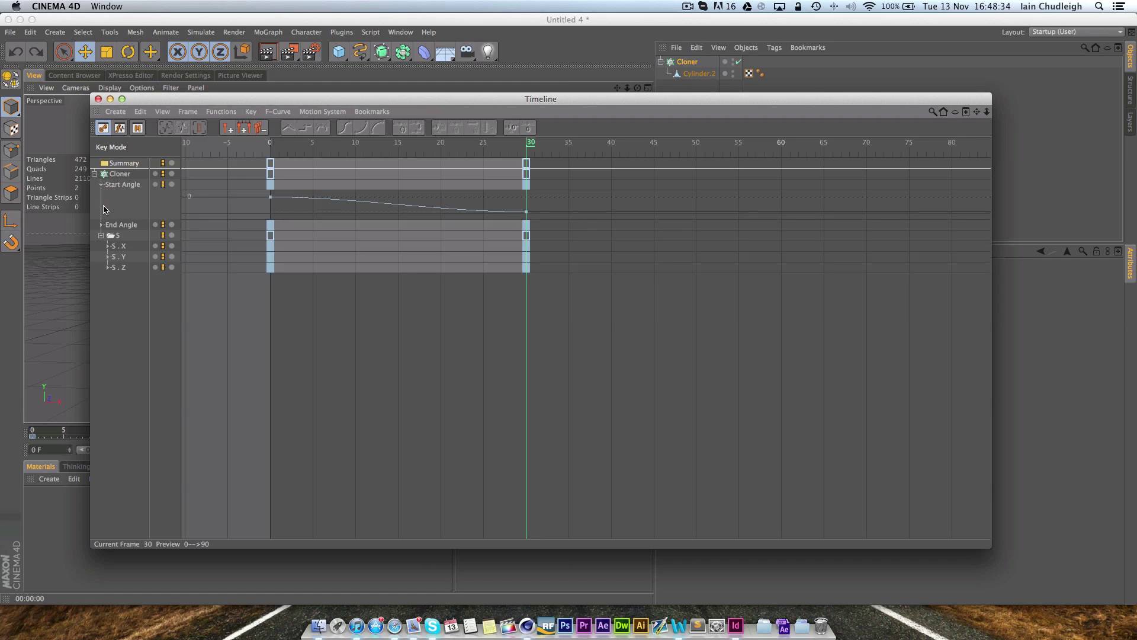
{"action": "left_click", "coordinate": [102, 183]}
{"action": "left_click", "coordinate": [285, 190]}
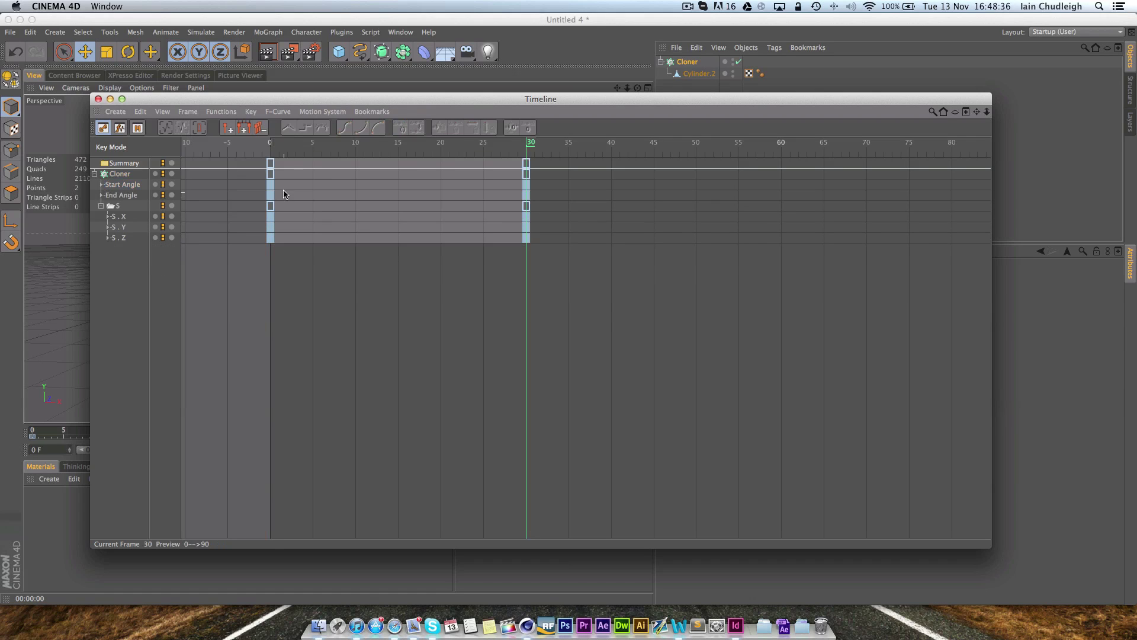
{"action": "left_click_drag", "start_coordinate": [269, 184], "coordinate": [294, 184]}
{"action": "key", "text": "super+z"}
Move the Start Angle and End Angle keyframes together so they sit on frames 30 and 60
{"action": "left_click", "coordinate": [273, 188]}
{"action": "left_click", "coordinate": [271, 196], "text": "shift"}
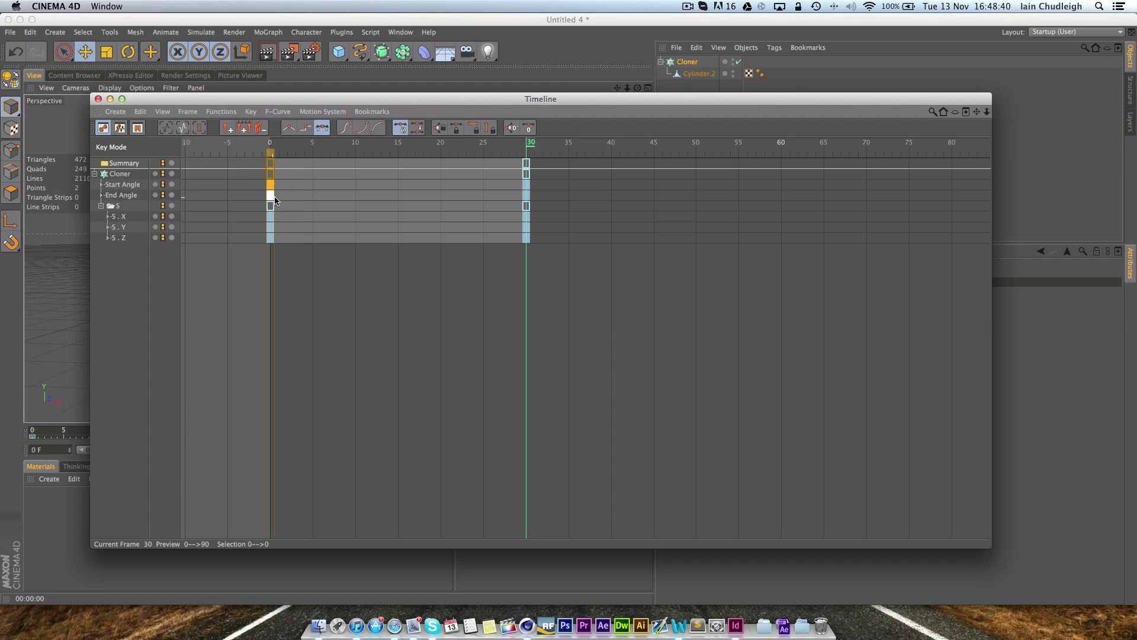
{"action": "left_click_drag", "start_coordinate": [270, 186], "coordinate": [313, 186]}
{"action": "key", "text": "super+z"}
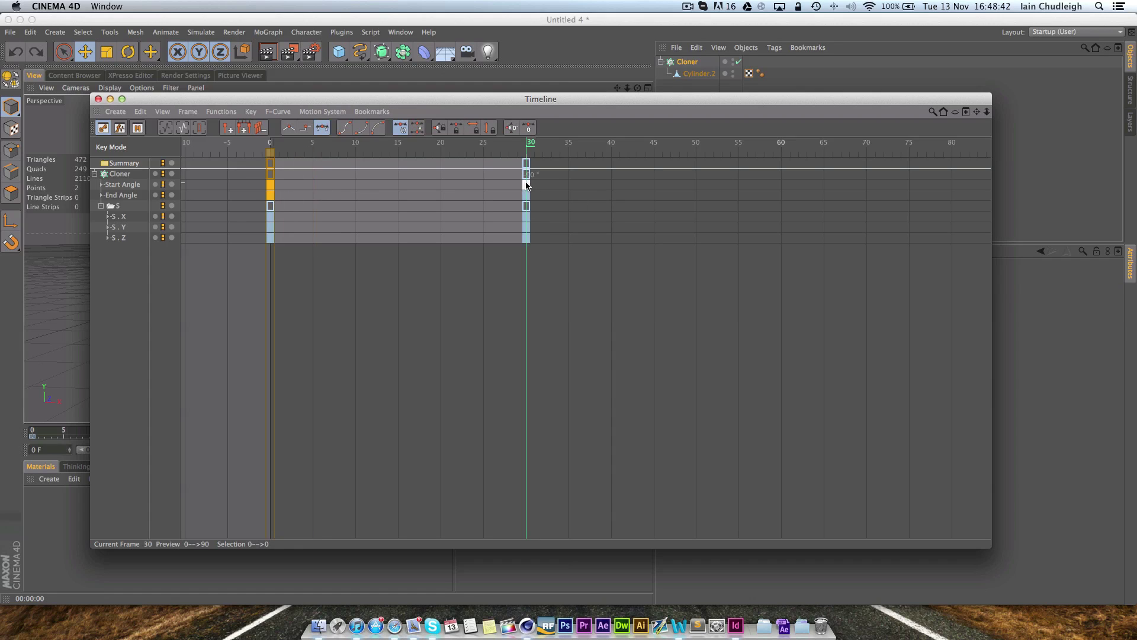
{"action": "left_click", "coordinate": [526, 184], "text": "shift"}
{"action": "left_click_drag", "start_coordinate": [526, 184], "coordinate": [784, 182]}
{"action": "left_click", "coordinate": [639, 309]}
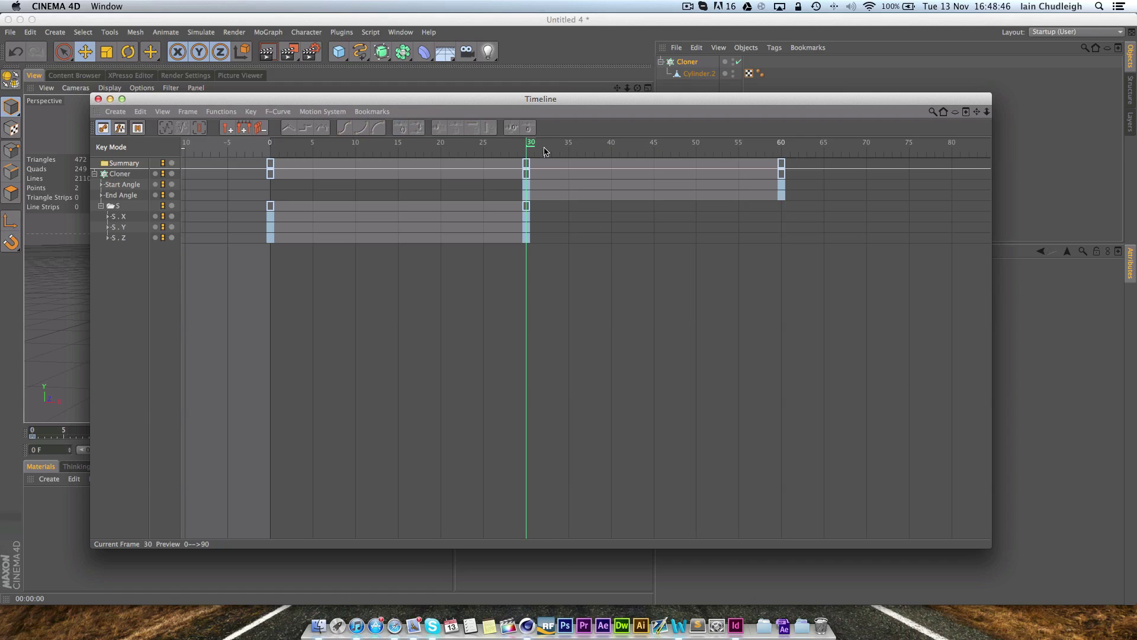
Close the Timeline and play the animation to just past frame 60
{"action": "left_click", "coordinate": [98, 99]}
{"action": "left_click", "coordinate": [422, 450]}
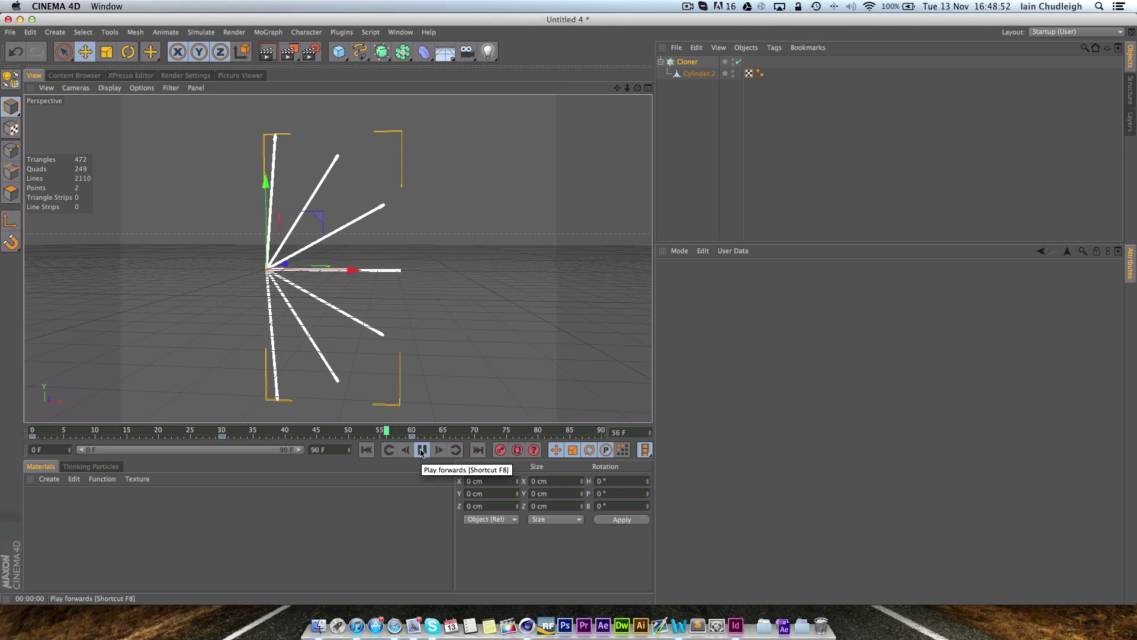
{"action": "left_click", "coordinate": [422, 450]}
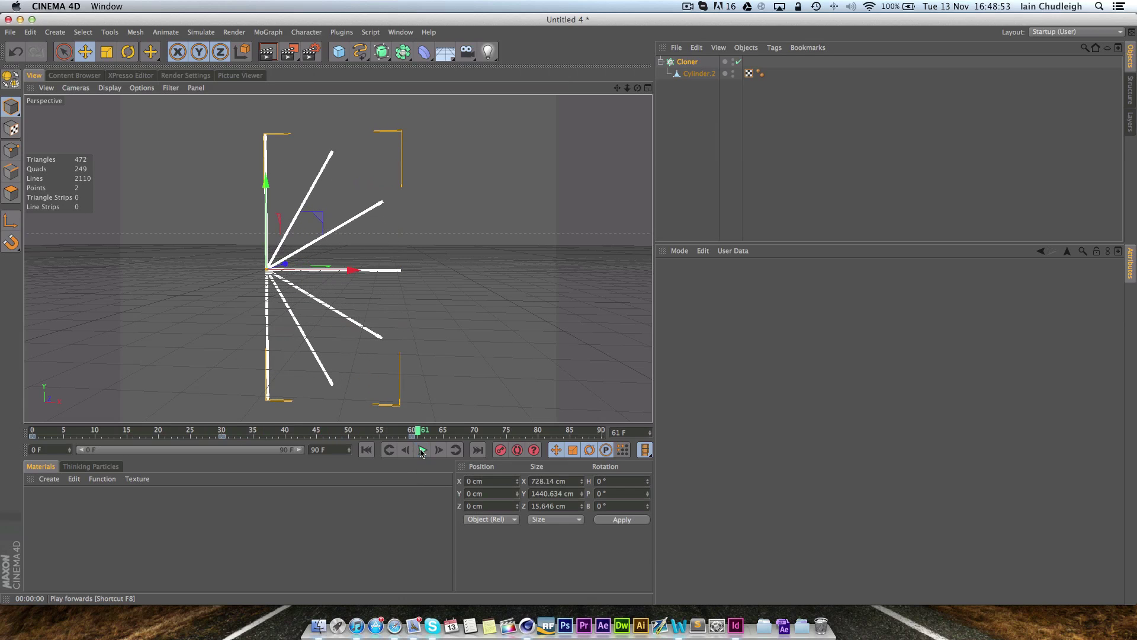
Reopen the Timeline and shift all Start Angle and End Angle keyframes to frames 20 and 50
{"action": "left_click", "coordinate": [400, 32]}
{"action": "left_click", "coordinate": [415, 133]}
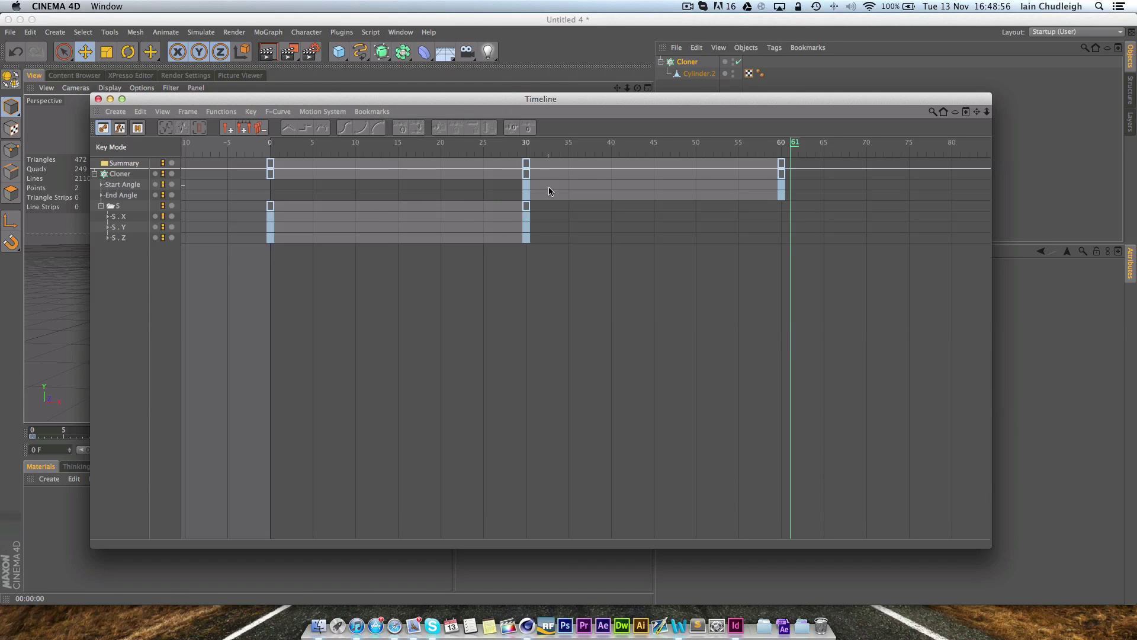
{"action": "left_click_drag", "start_coordinate": [506, 184], "coordinate": [827, 203]}
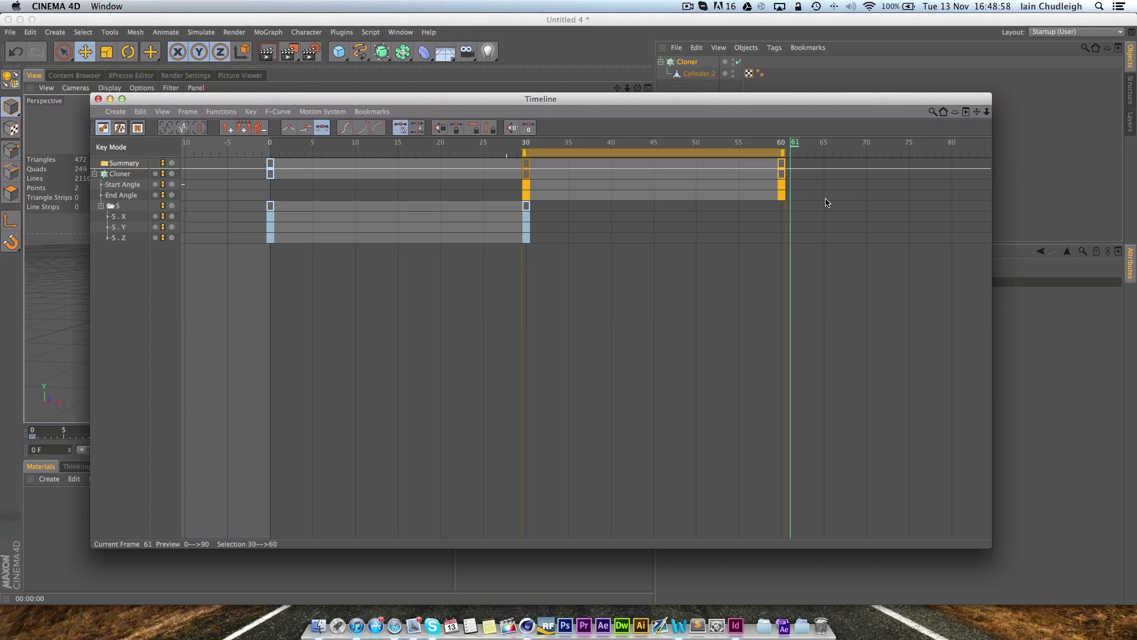
{"action": "left_click_drag", "start_coordinate": [521, 185], "coordinate": [441, 184]}
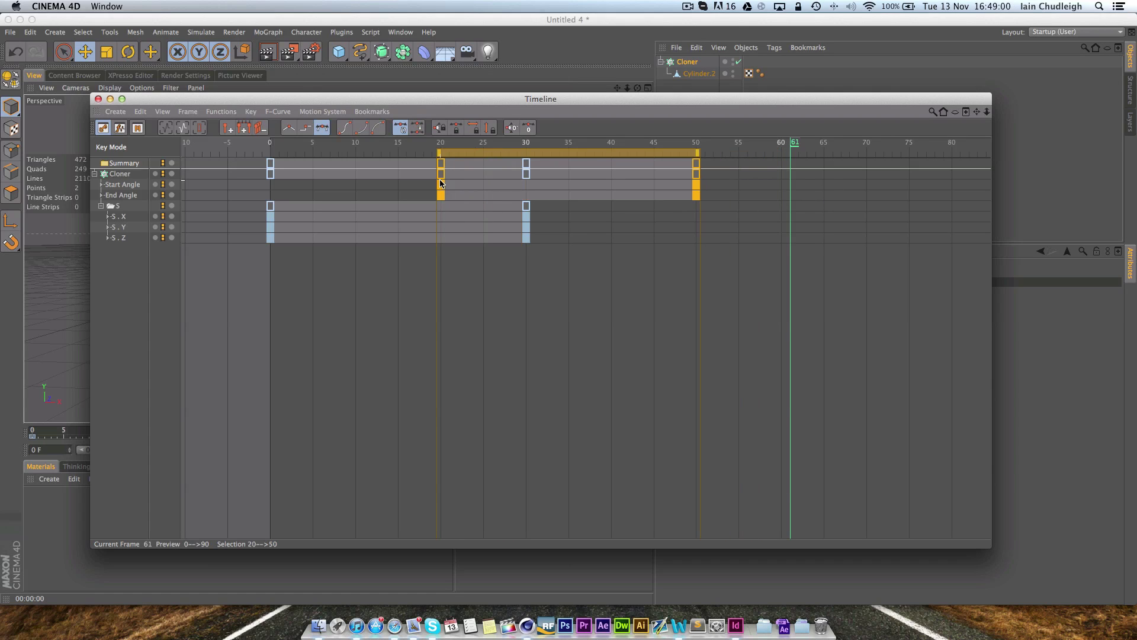
Play back and scrub through the overlapping scale and fan-opening animation, returning to frame 0
{"action": "left_click", "coordinate": [395, 482]}
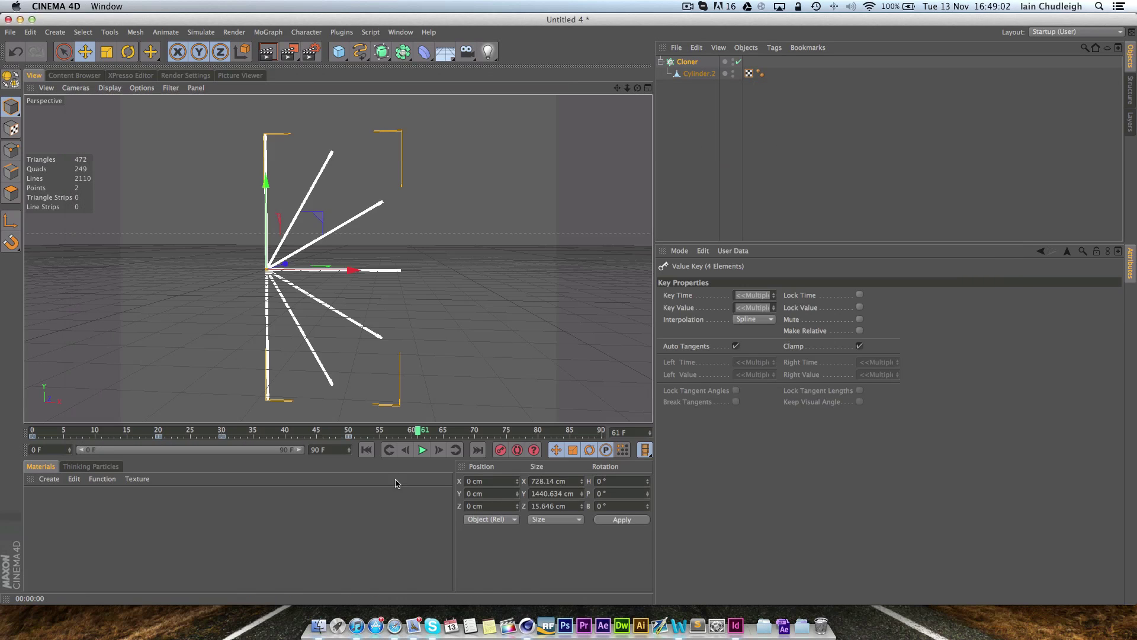
{"action": "left_click", "coordinate": [366, 450]}
{"action": "left_click", "coordinate": [422, 450]}
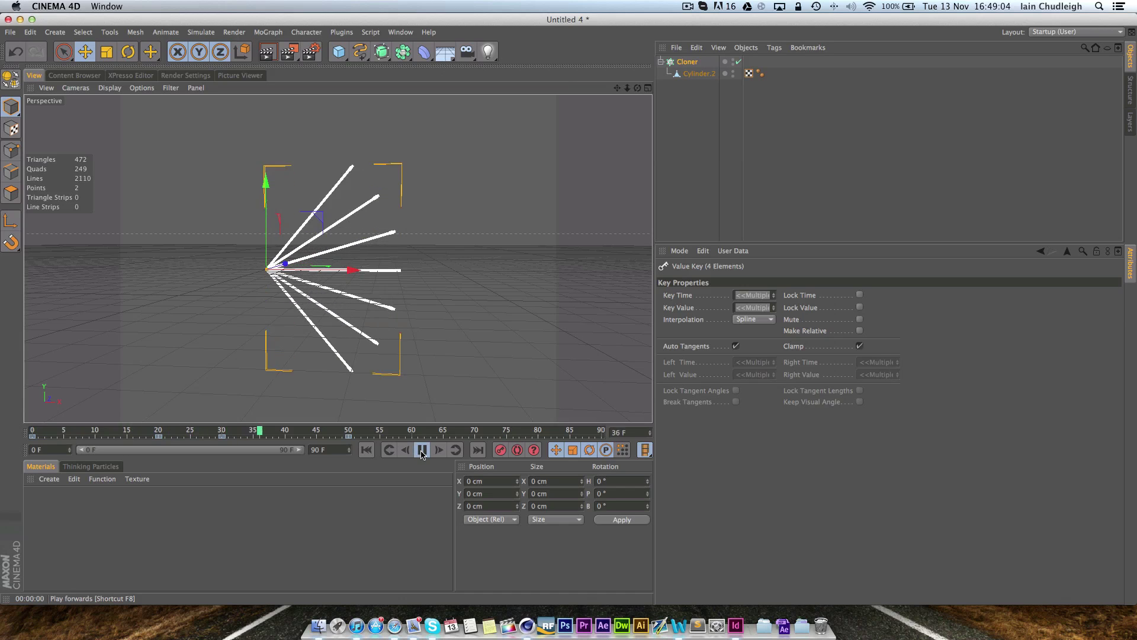
{"action": "left_click", "coordinate": [421, 450]}
{"action": "left_click_drag", "start_coordinate": [336, 437], "coordinate": [29, 441]}
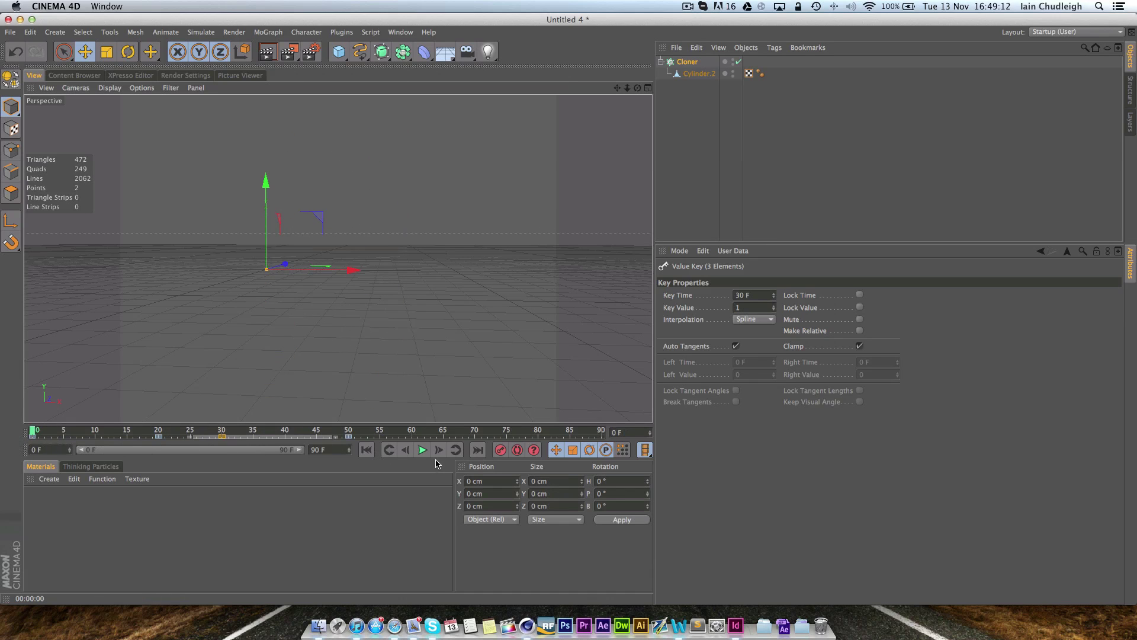
{"action": "left_click", "coordinate": [417, 435]}
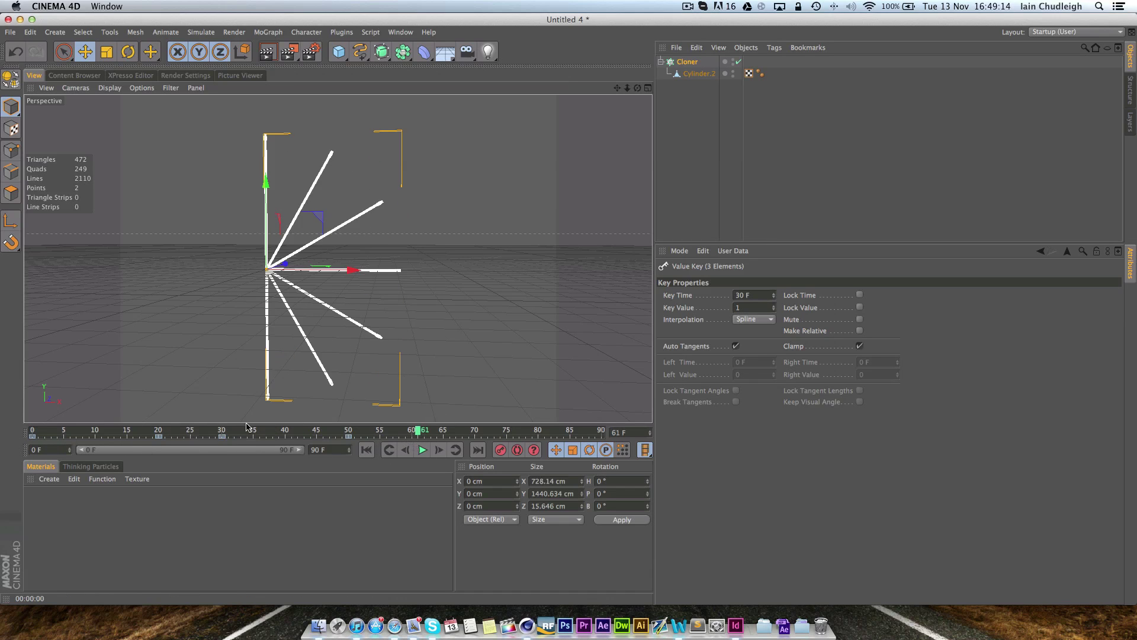
{"action": "key", "text": "shift+f"}
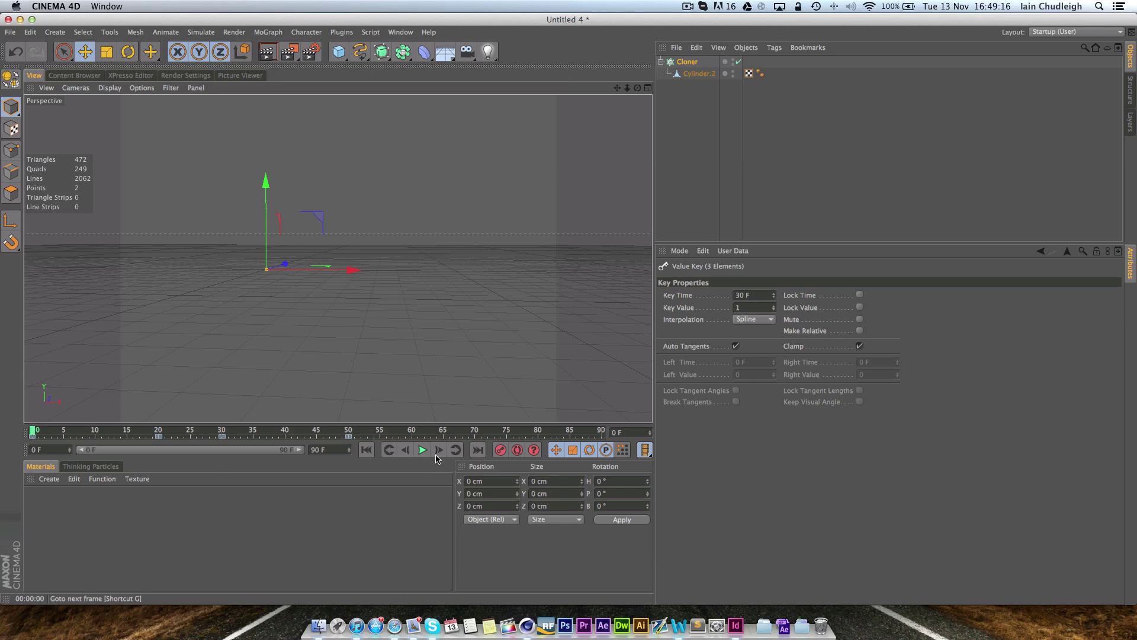
{"action": "left_click", "coordinate": [426, 451]}
{"action": "left_click", "coordinate": [428, 453]}
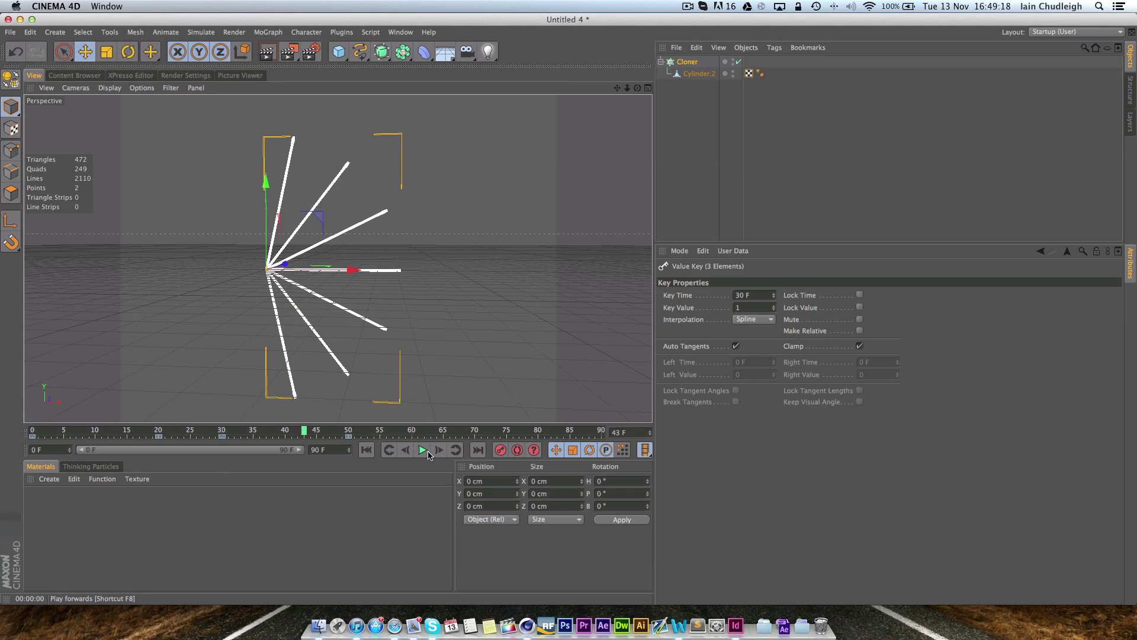
{"action": "left_click_drag", "start_coordinate": [305, 432], "coordinate": [28, 424]}
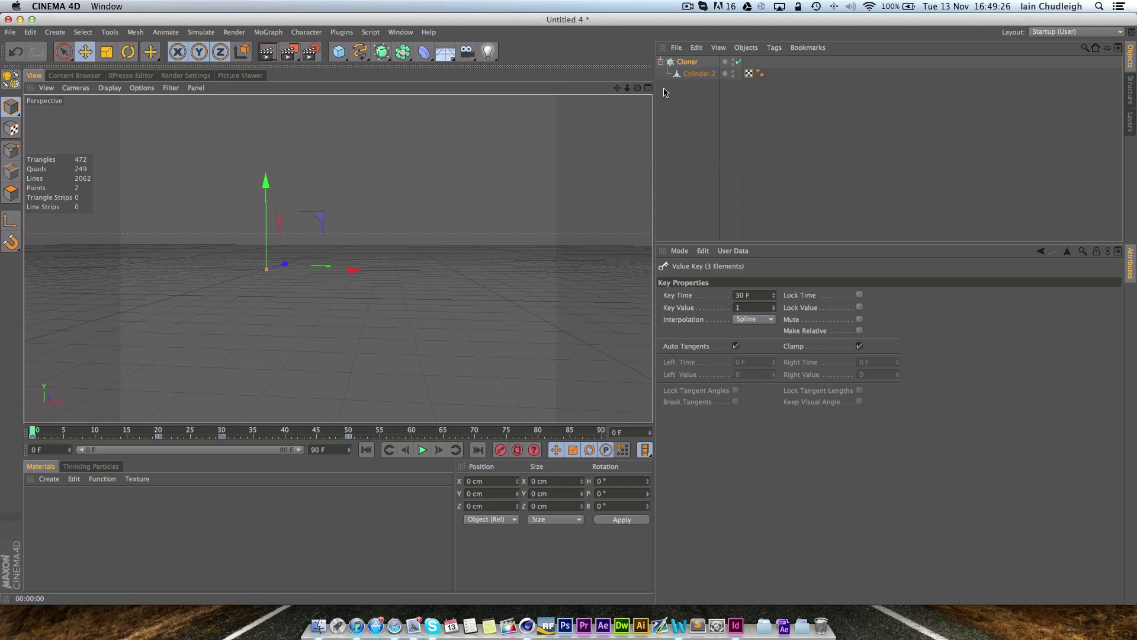
Add a Delay effector to the selected Cloner
{"action": "left_click", "coordinate": [687, 62]}
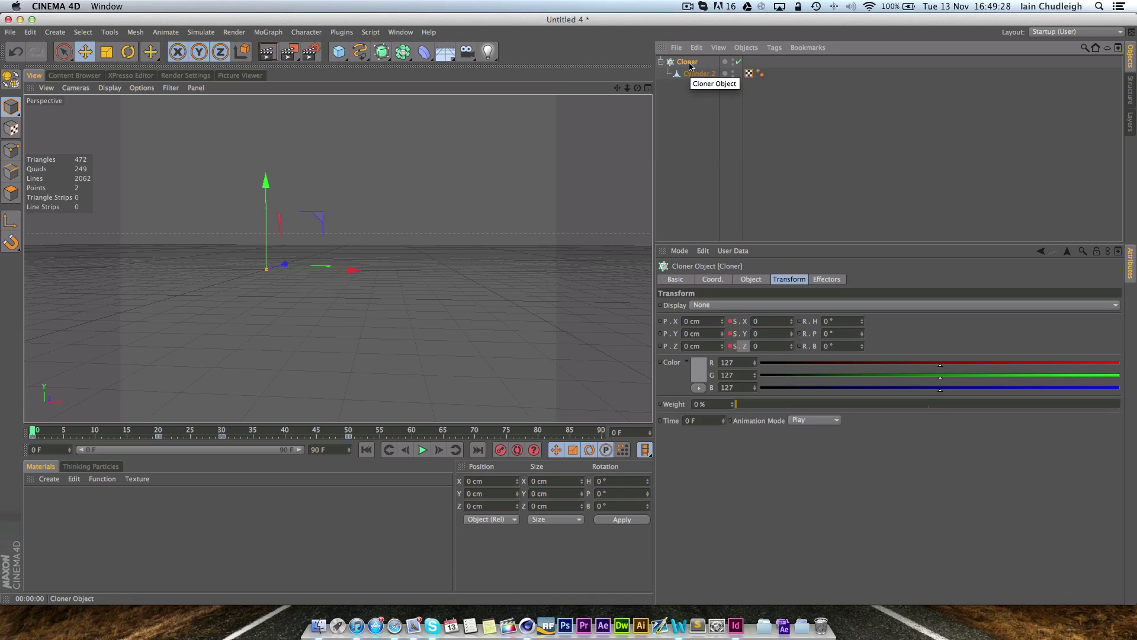
{"action": "left_click", "coordinate": [268, 32]}
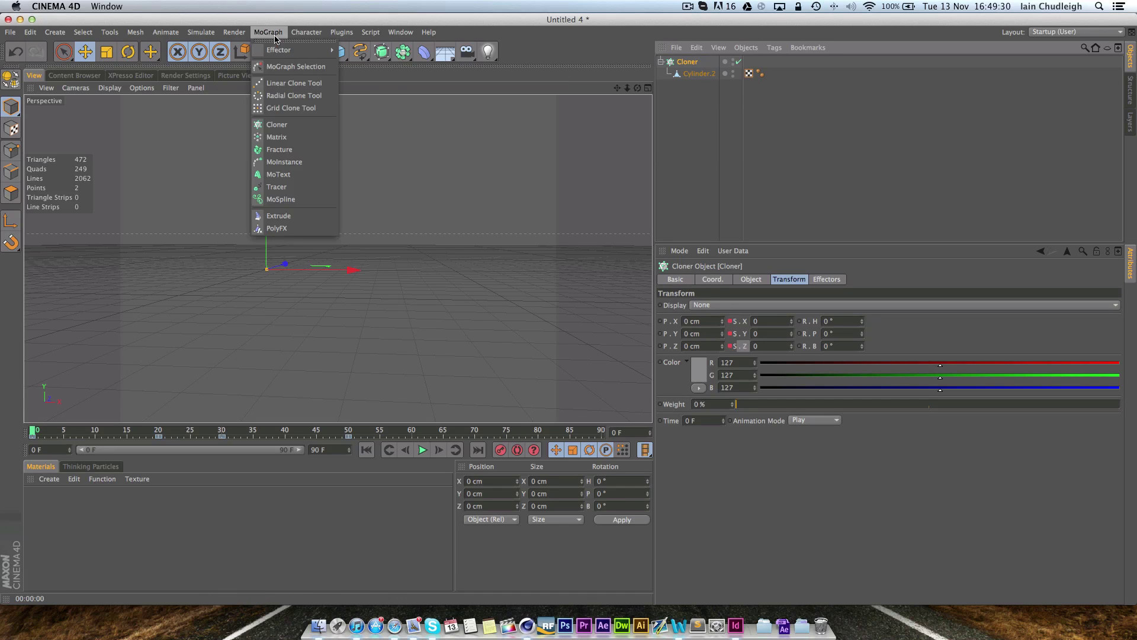
{"action": "mouse_move", "coordinate": [277, 51]}
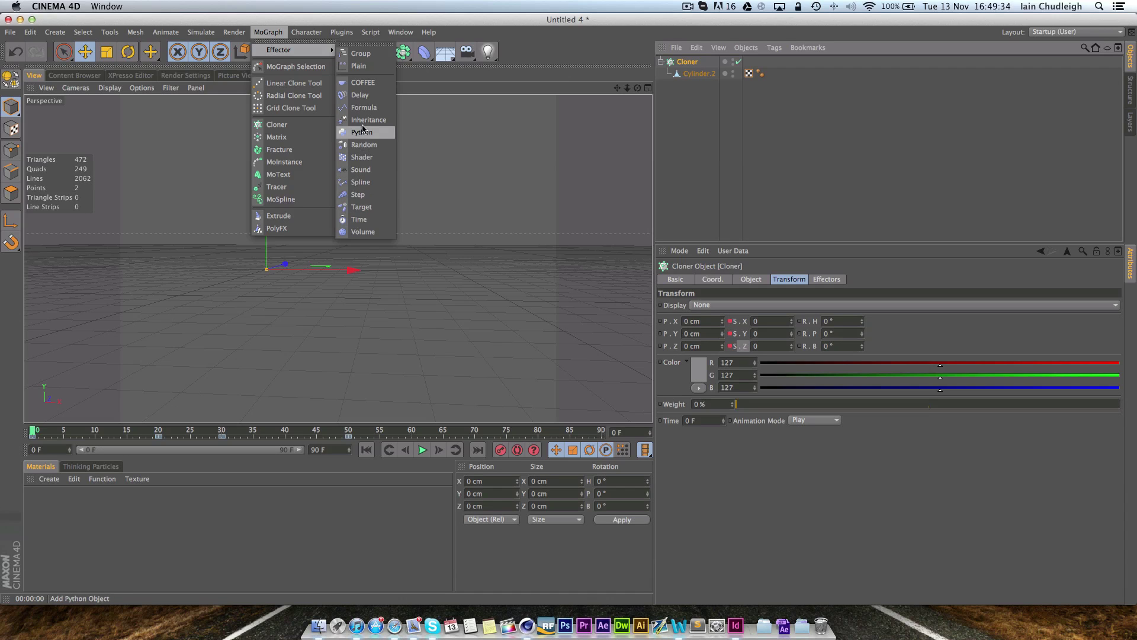
{"action": "left_click", "coordinate": [360, 95]}
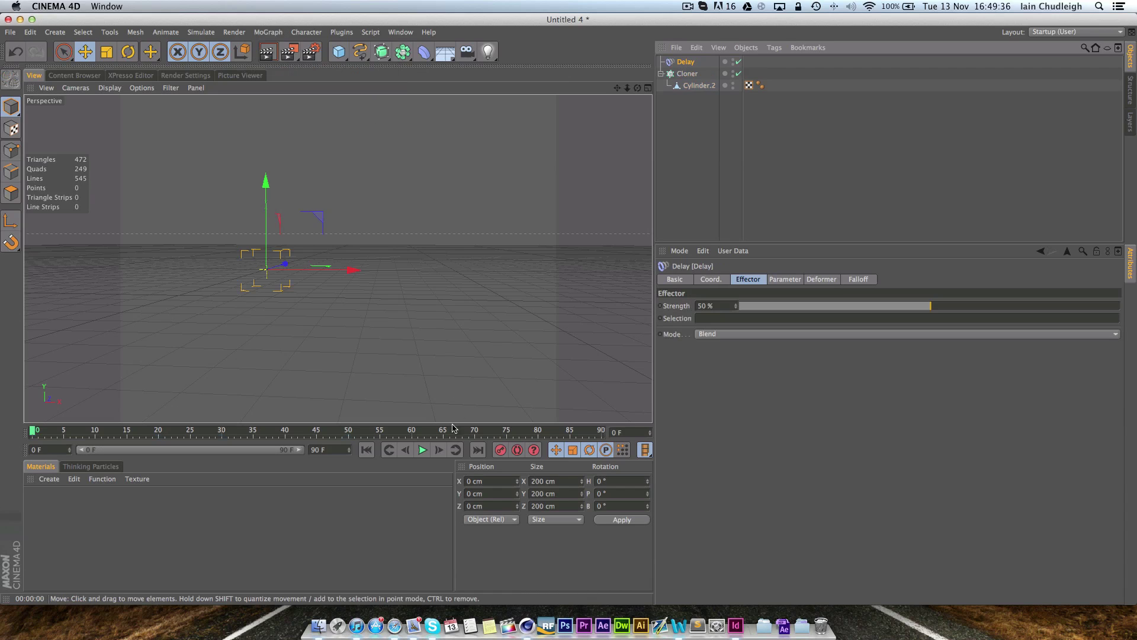
Play back the fan animation with the Delay effector applied and return to frame 0
{"action": "left_click", "coordinate": [422, 450]}
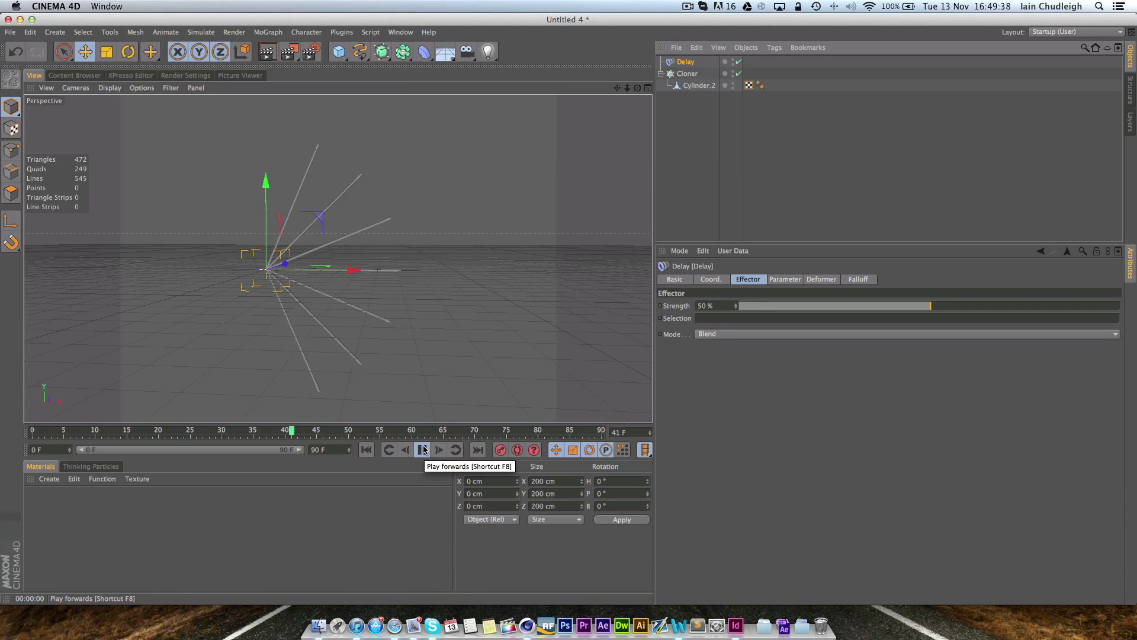
{"action": "left_click", "coordinate": [422, 450]}
{"action": "left_click", "coordinate": [386, 449]}
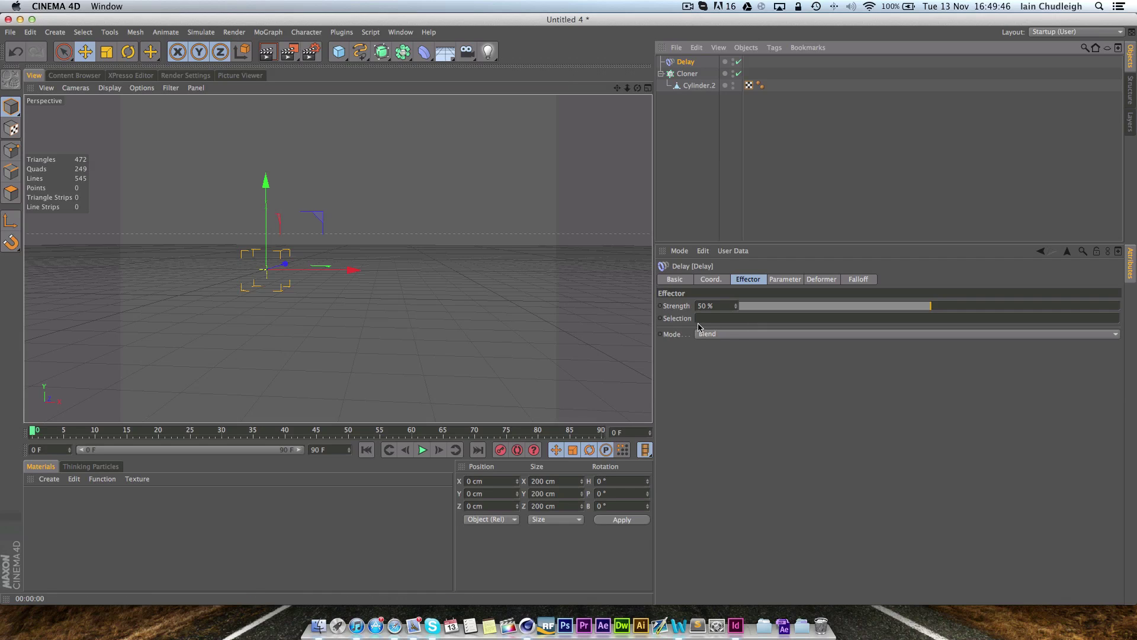
Set the Delay effector's mode to Spring
{"action": "left_click", "coordinate": [714, 335]}
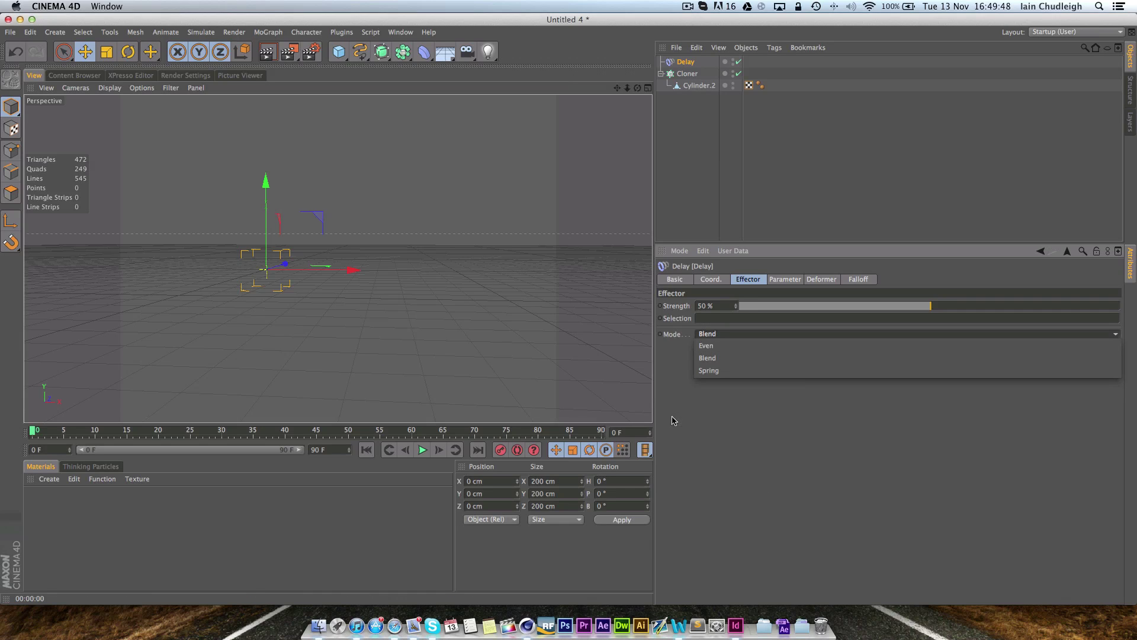
{"action": "left_click", "coordinate": [678, 339]}
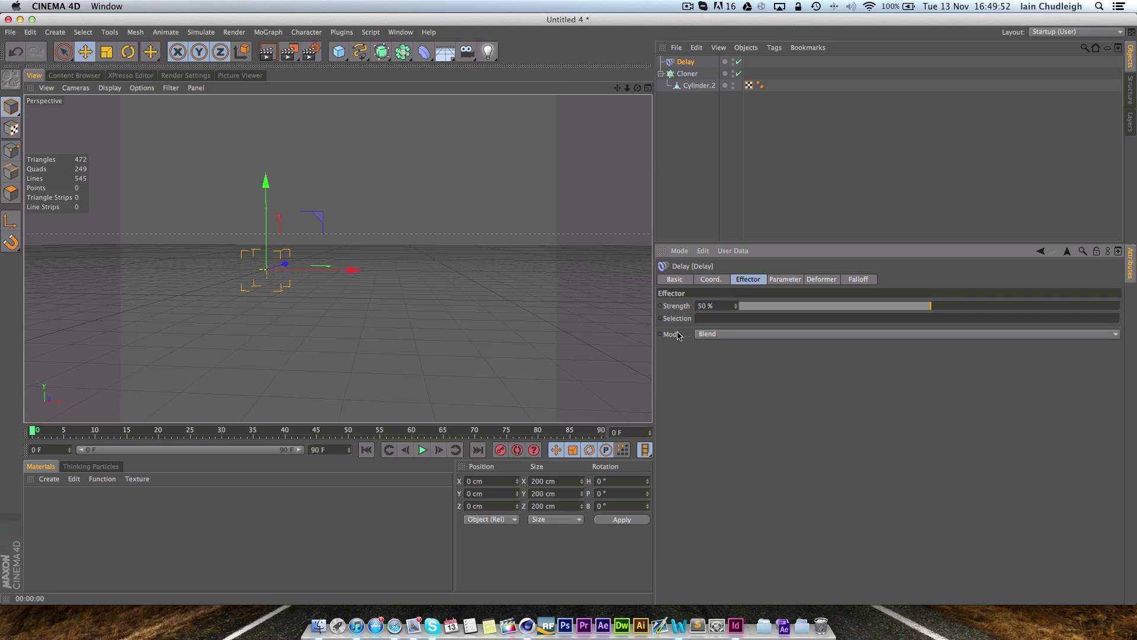
{"action": "left_click", "coordinate": [728, 335]}
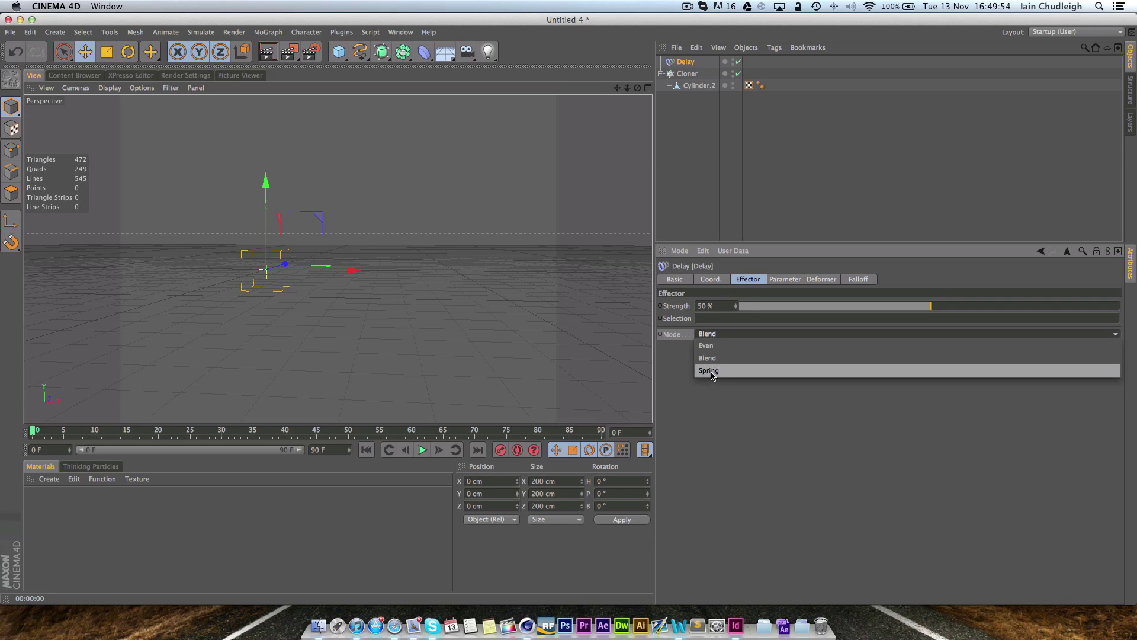
{"action": "left_click", "coordinate": [713, 370]}
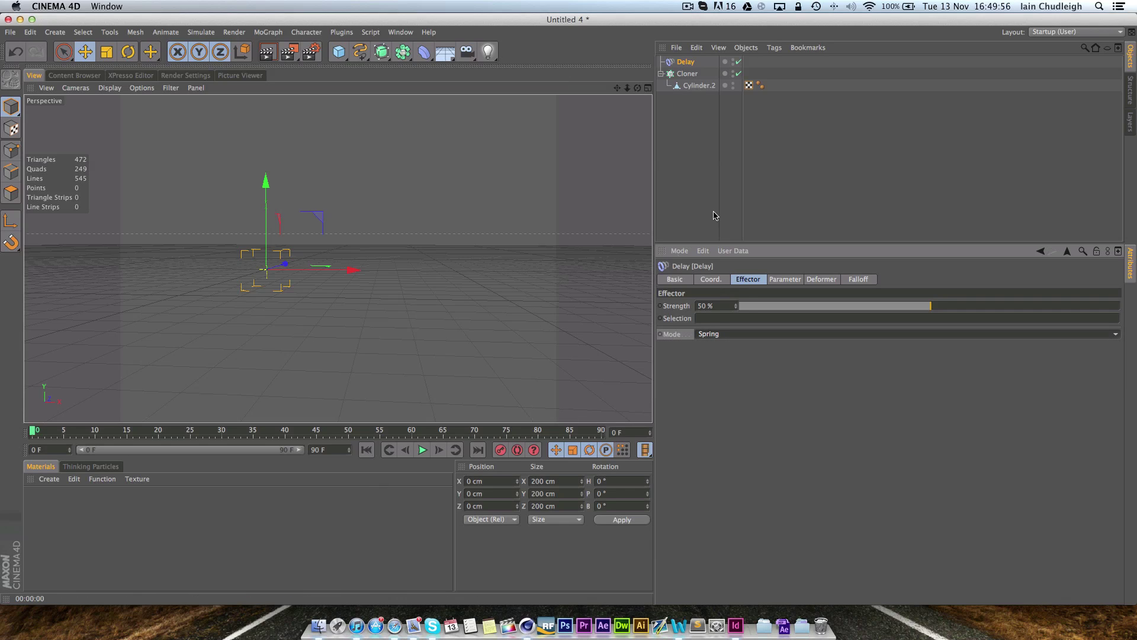
Remove the Delay effector from the Cloner's effectors list and assign it to the Cloner again
{"action": "left_click", "coordinate": [687, 74]}
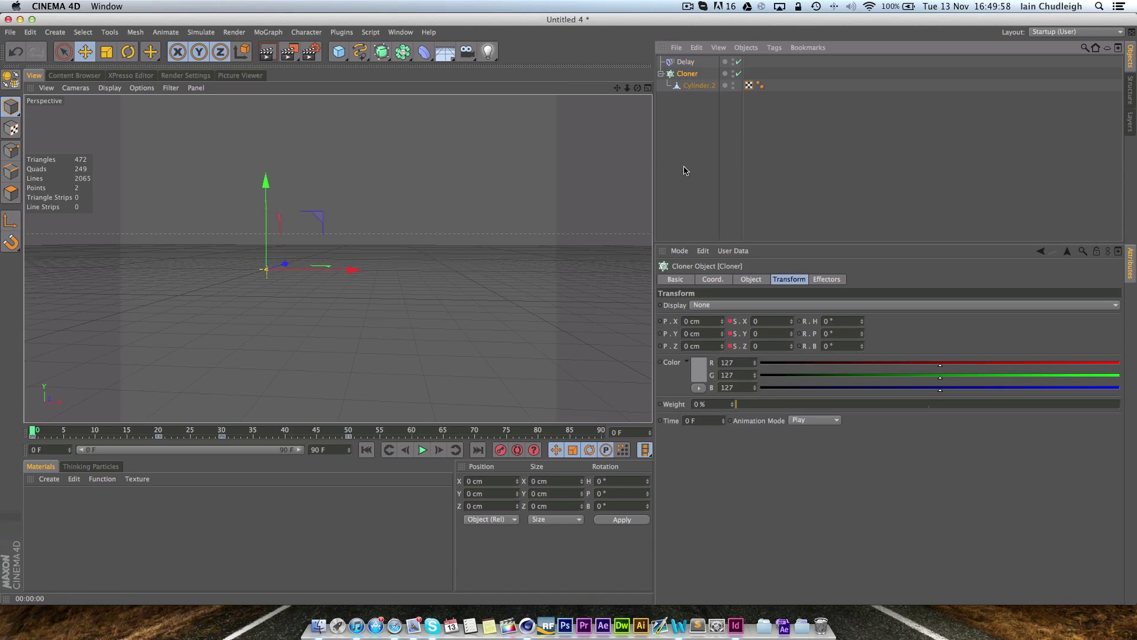
{"action": "left_click", "coordinate": [794, 282]}
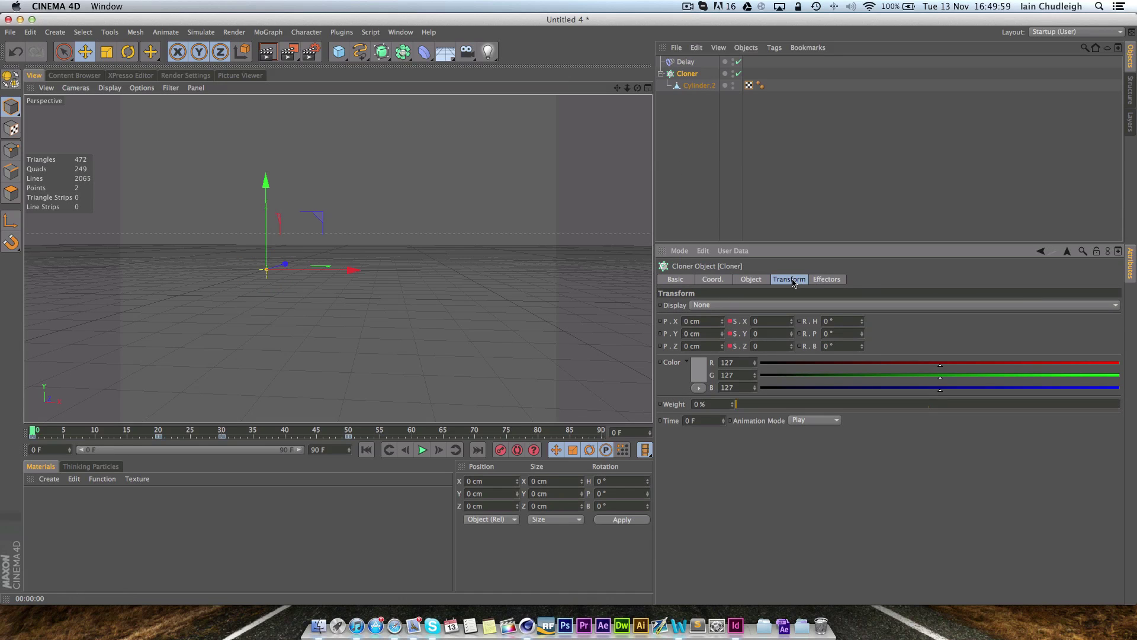
{"action": "left_click", "coordinate": [837, 281]}
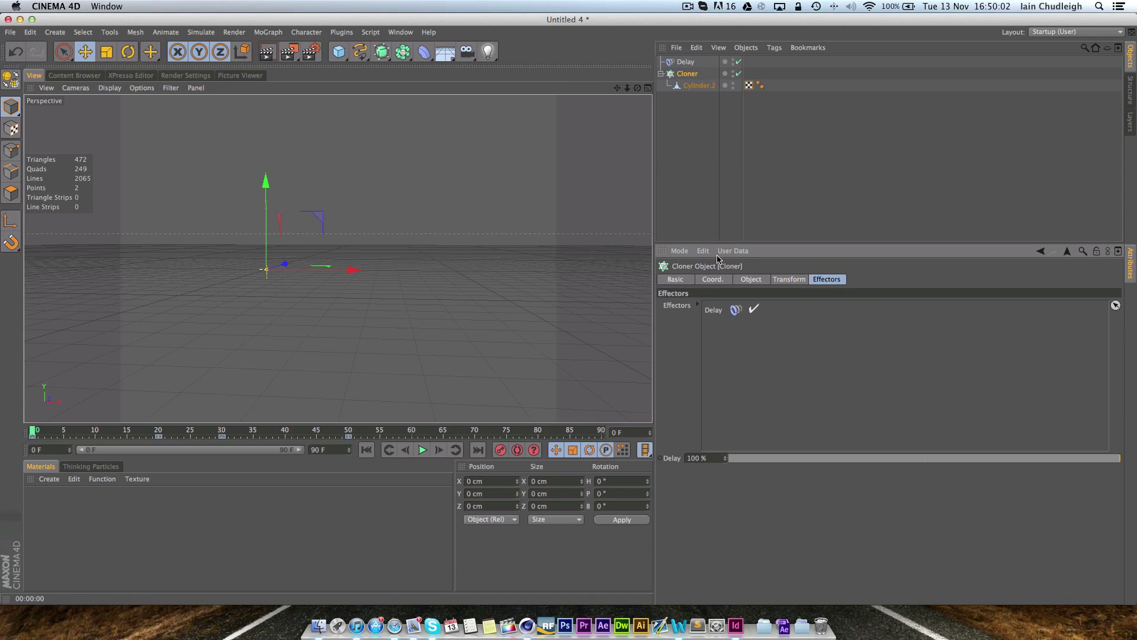
{"action": "left_click", "coordinate": [718, 310]}
{"action": "key", "text": "Delete"}
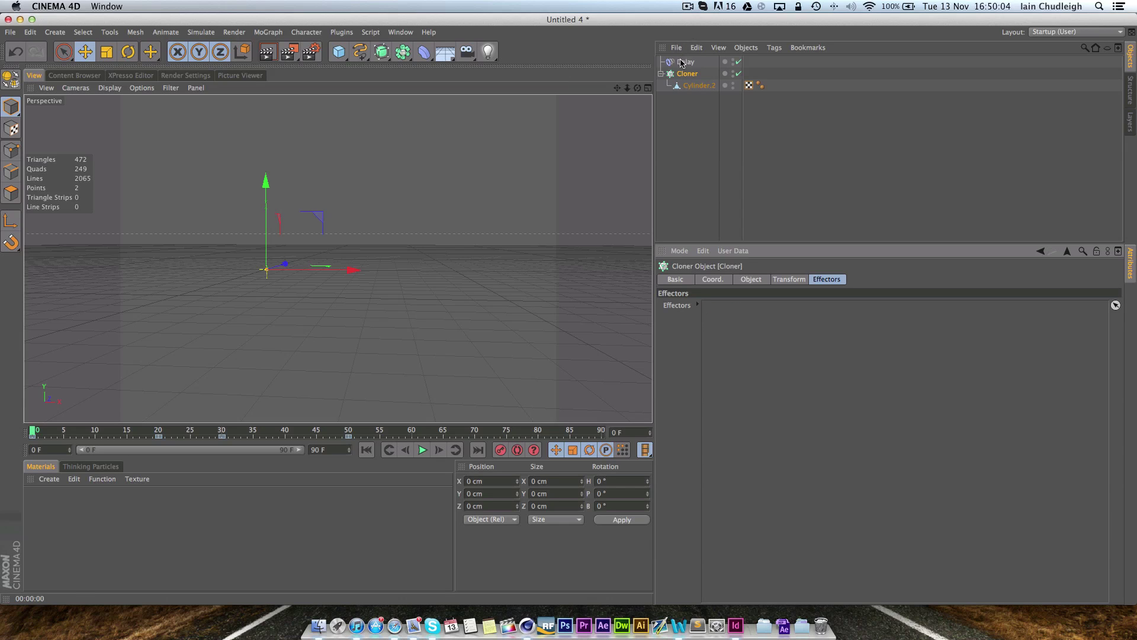
{"action": "left_click_drag", "start_coordinate": [682, 63], "coordinate": [752, 332]}
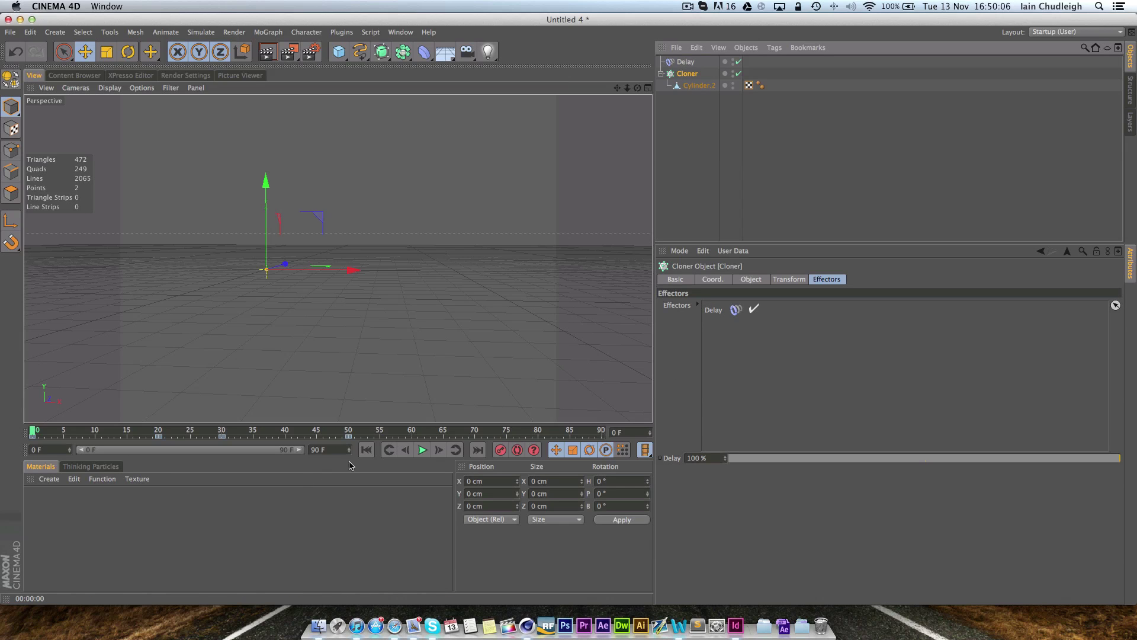
Play back the fan animation with the Spring delay, reselect the Delay effector and return to frame 0
{"action": "left_click", "coordinate": [423, 450]}
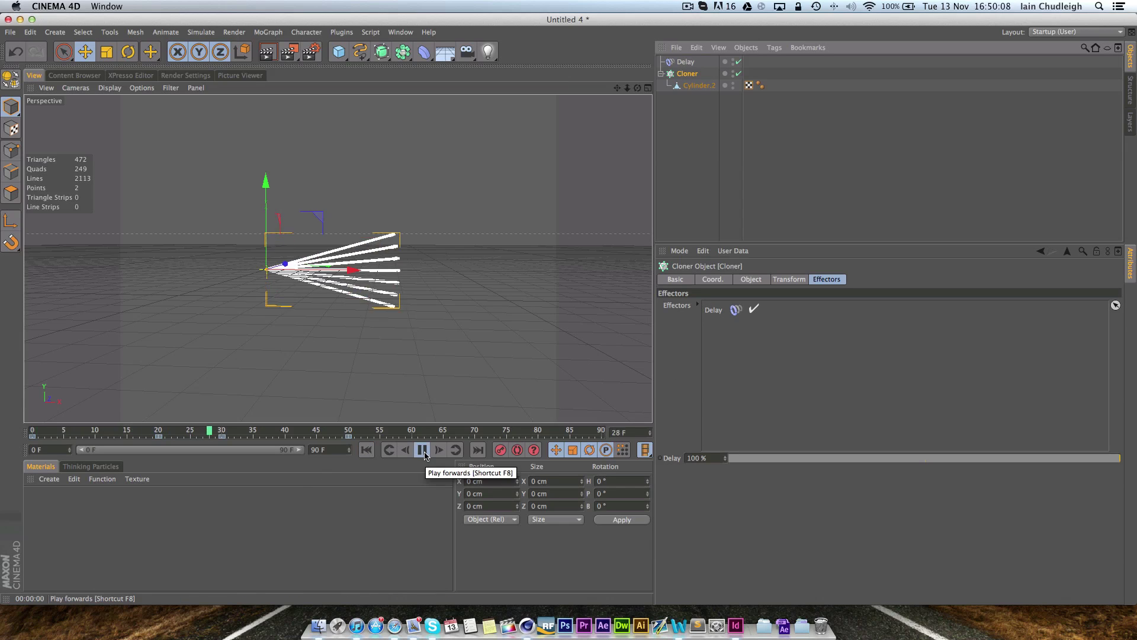
{"action": "left_click", "coordinate": [422, 451]}
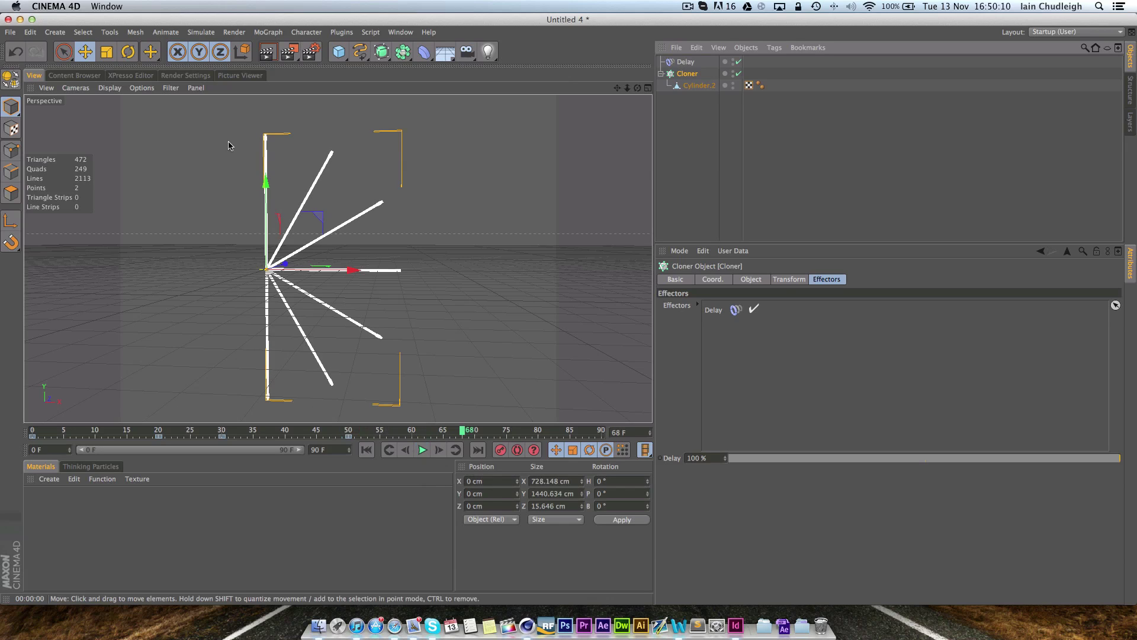
{"action": "left_click", "coordinate": [685, 61]}
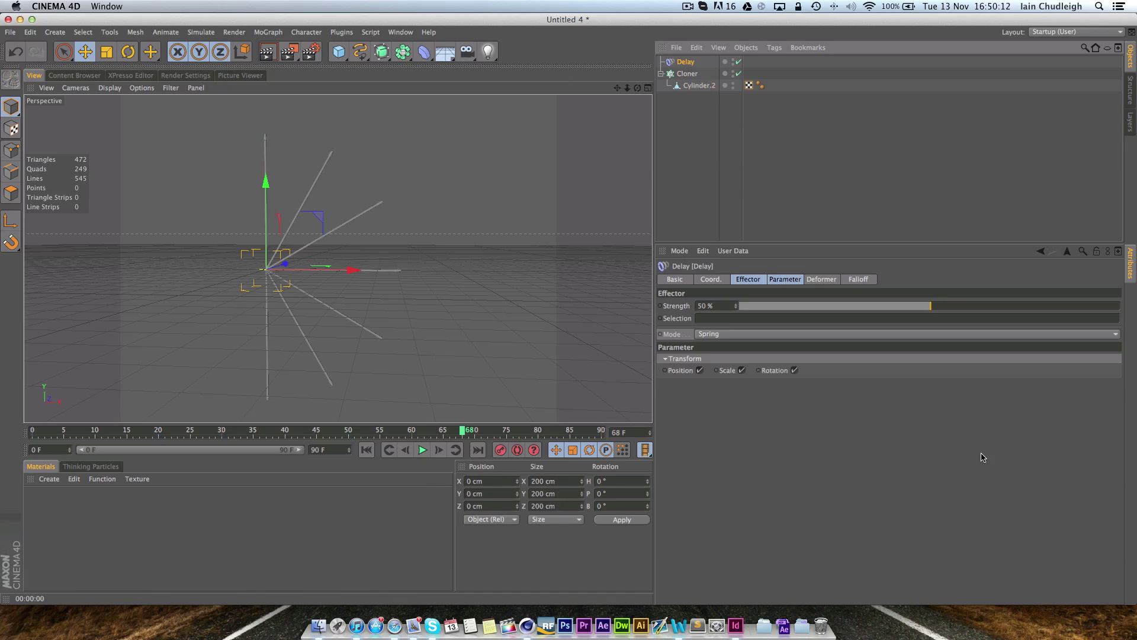
{"action": "left_click", "coordinate": [32, 433]}
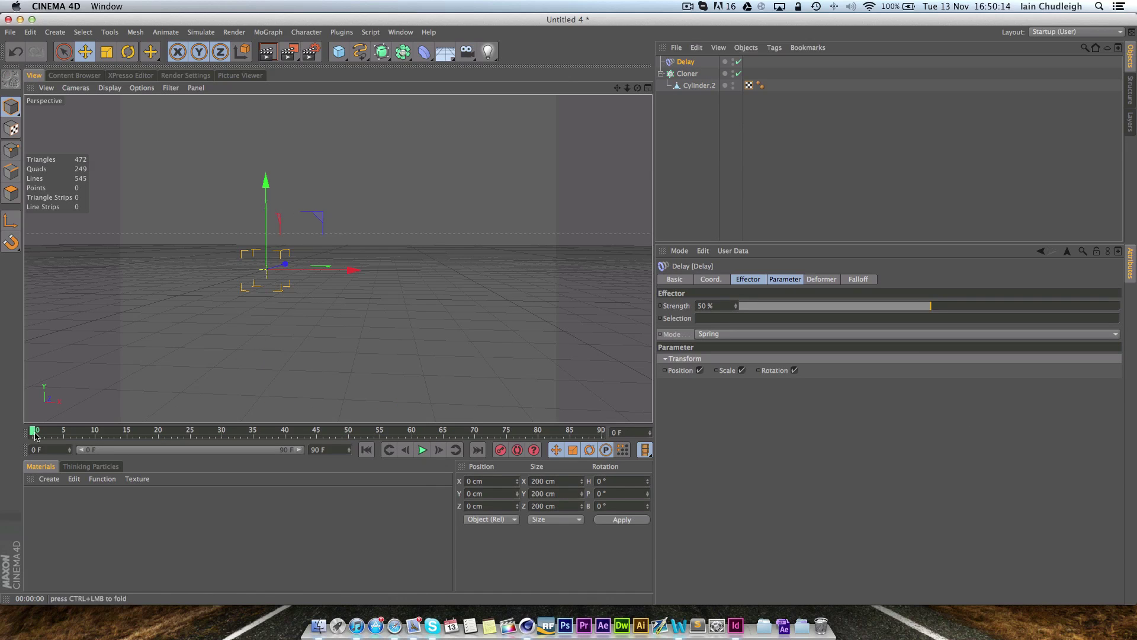
Raise the Delay effector's strength to 75% and play back the fan animation
{"action": "left_click_drag", "start_coordinate": [930, 307], "coordinate": [1026, 304]}
{"action": "left_click", "coordinate": [422, 450]}
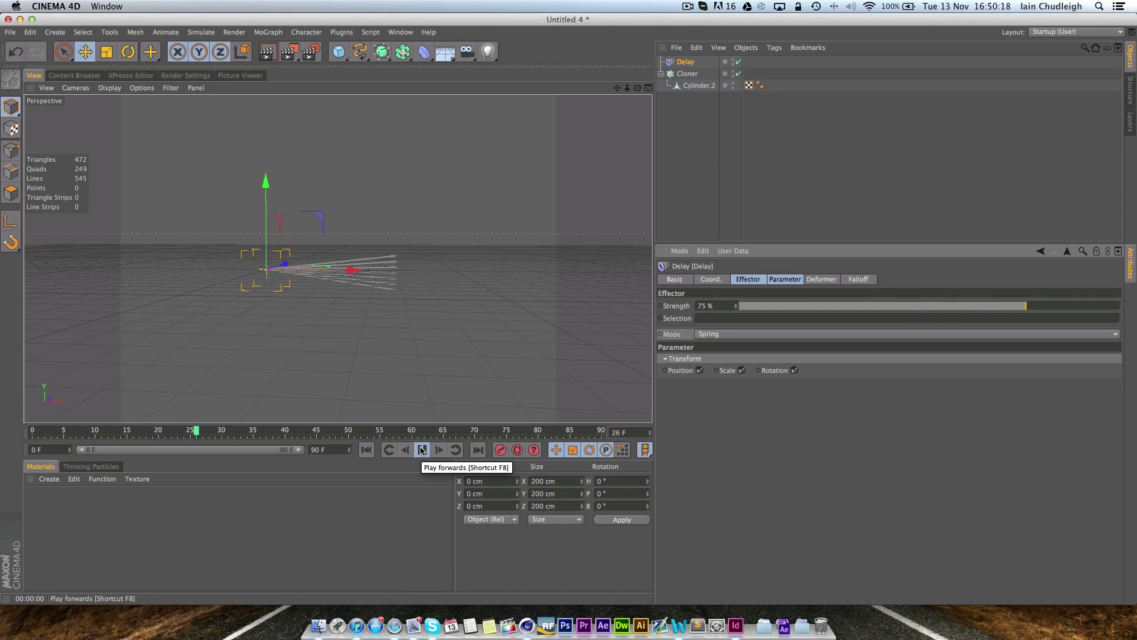
{"action": "left_click", "coordinate": [421, 450]}
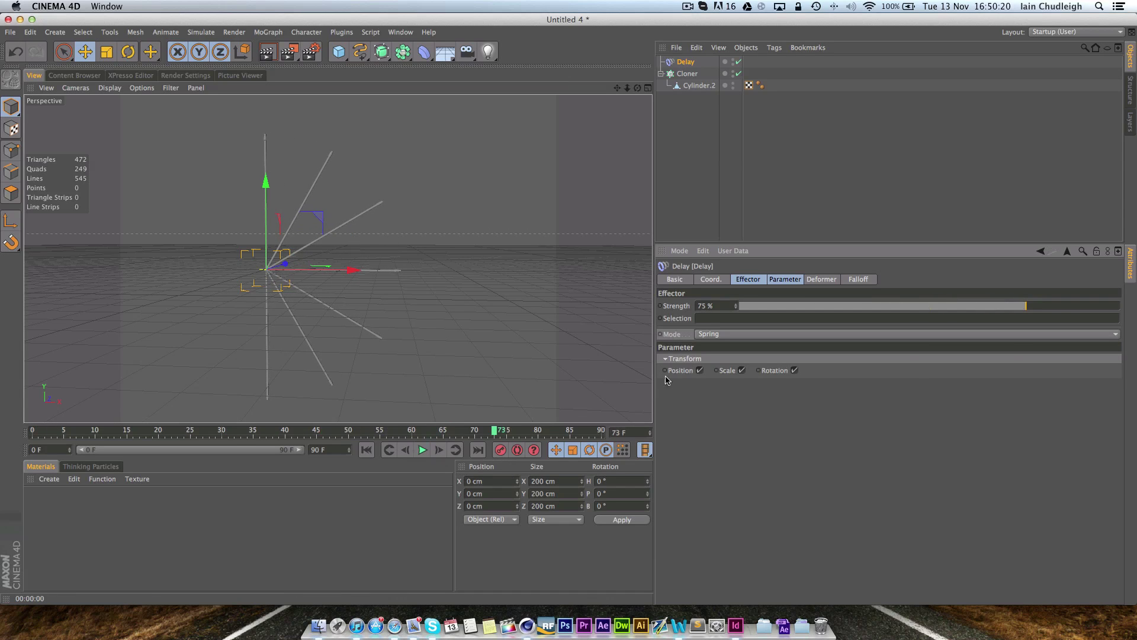
Set the Delay effector's strength to 91% and play back the springing fan animation
{"action": "left_click_drag", "start_coordinate": [1027, 306], "coordinate": [1087, 305]}
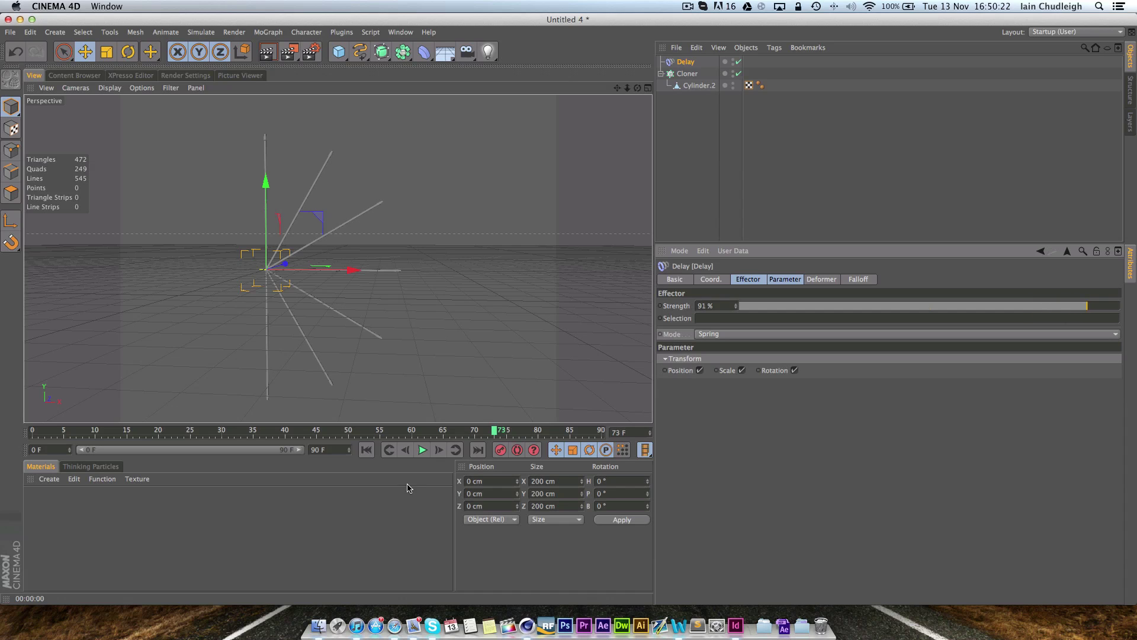
{"action": "left_click", "coordinate": [423, 450]}
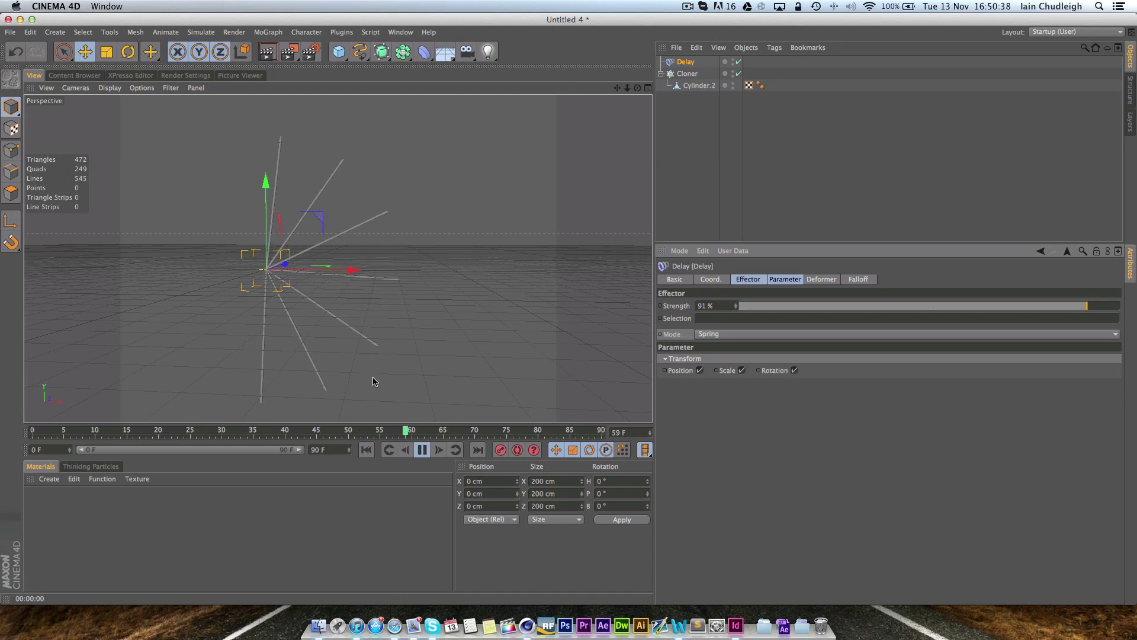
{"action": "left_click", "coordinate": [422, 450]}
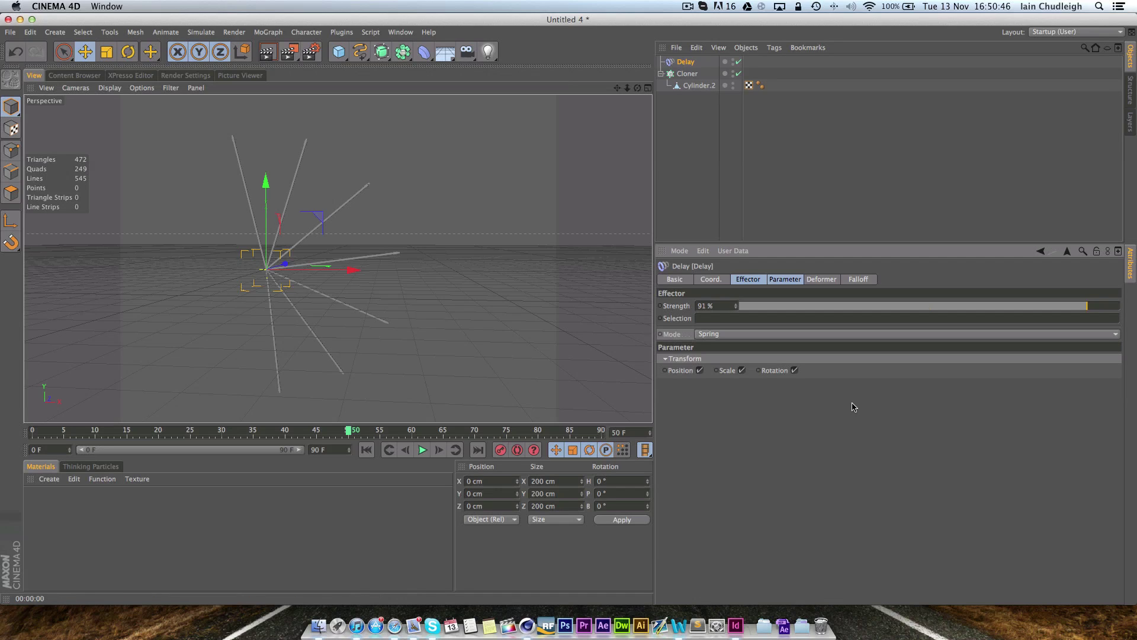
Look over the Delay effector's falloff, parameter and effector settings, and return to frame 0
{"action": "left_click", "coordinate": [858, 280]}
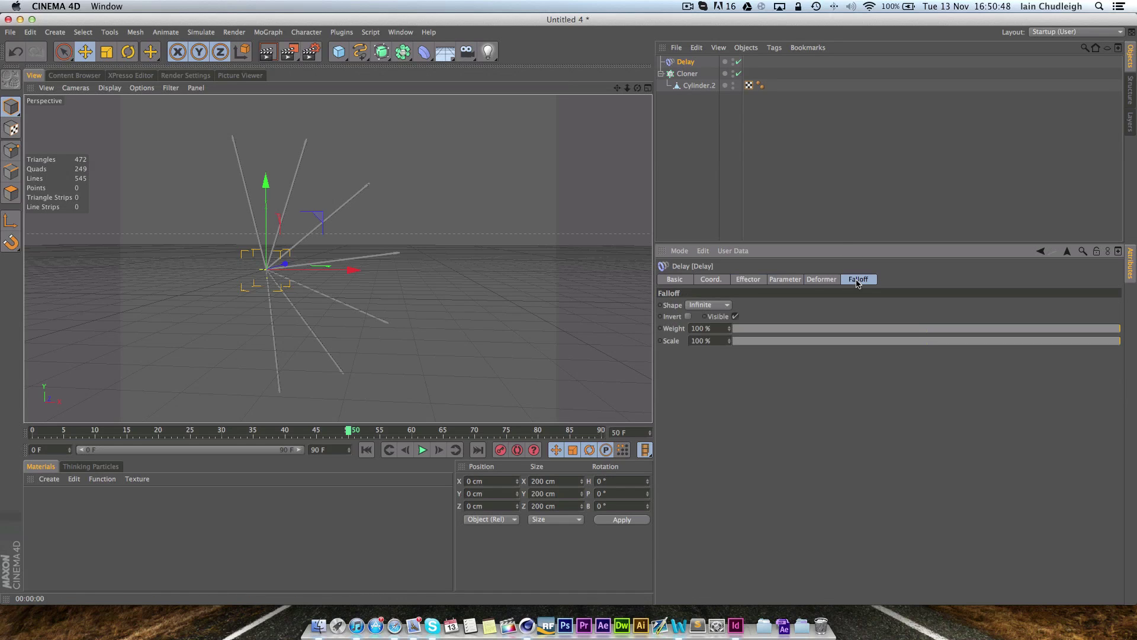
{"action": "left_click", "coordinate": [785, 279]}
{"action": "left_click", "coordinate": [748, 279]}
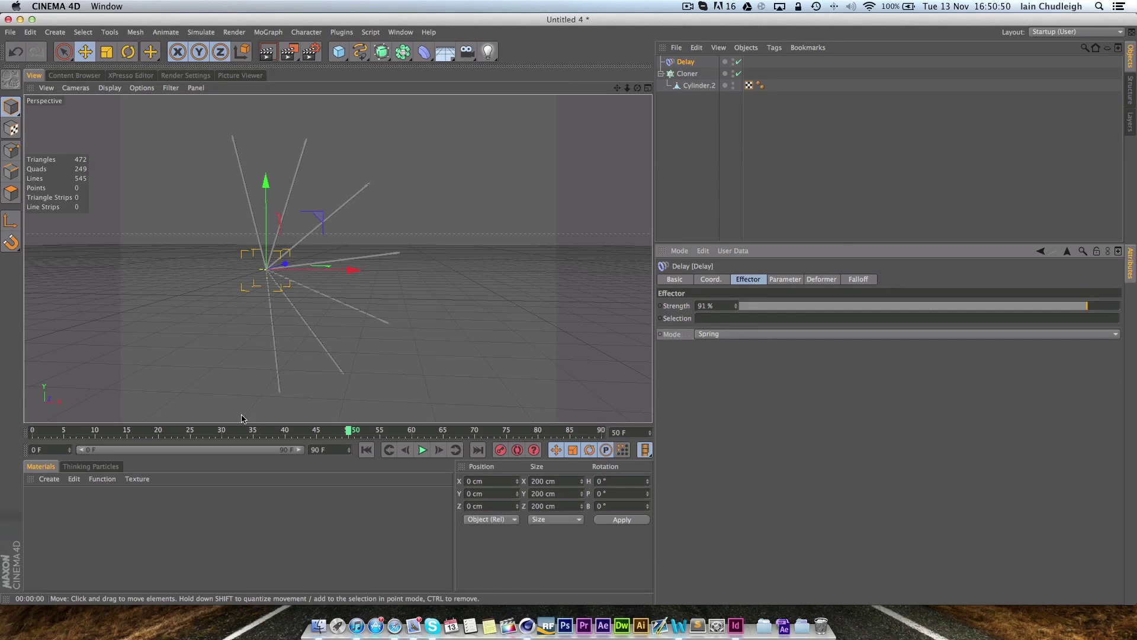
{"action": "mouse_move", "coordinate": [168, 438]}
{"action": "left_mouse_down"}
{"action": "mouse_move", "coordinate": [35, 431]}
{"action": "mouse_move", "coordinate": [337, 417]}
{"action": "mouse_move", "coordinate": [37, 430]}
{"action": "mouse_move", "coordinate": [437, 434]}
{"action": "mouse_move", "coordinate": [147, 432]}
{"action": "mouse_move", "coordinate": [474, 432]}
{"action": "mouse_move", "coordinate": [52, 431]}
{"action": "mouse_move", "coordinate": [437, 428]}
{"action": "mouse_move", "coordinate": [83, 429]}
{"action": "mouse_move", "coordinate": [263, 416]}
{"action": "mouse_move", "coordinate": [480, 421]}
{"action": "mouse_move", "coordinate": [30, 430]}
{"action": "left_mouse_up"}
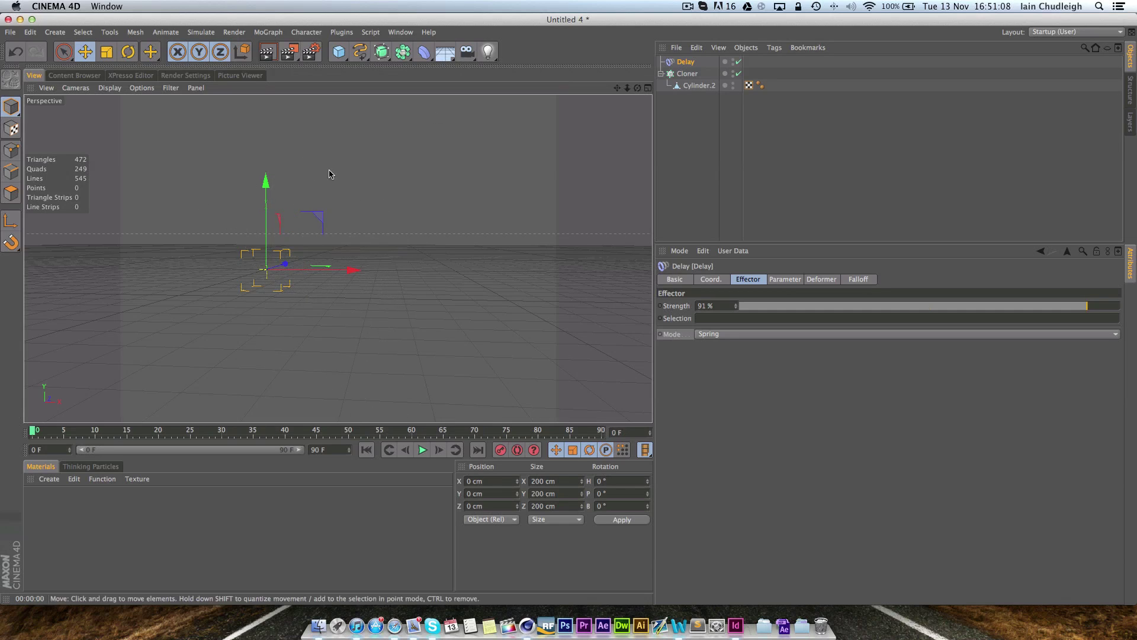
Hide the fan Cloner in the viewport and add a Tube primitive with +X orientation
{"action": "left_click", "coordinate": [738, 73]}
{"action": "left_click", "coordinate": [707, 198]}
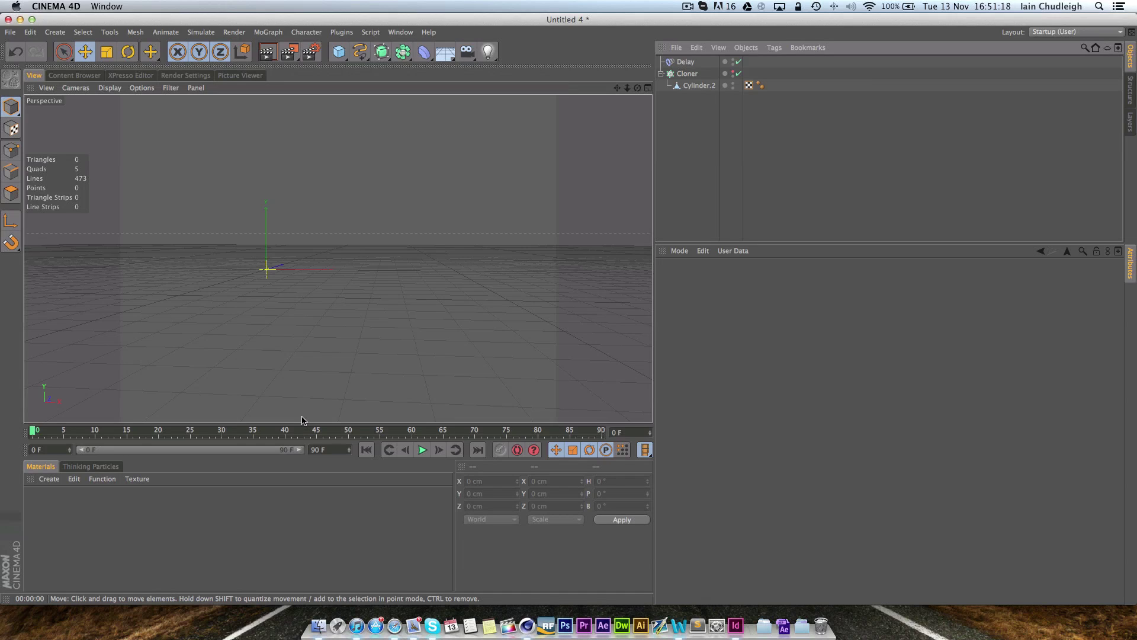
{"action": "left_click", "coordinate": [338, 51]}
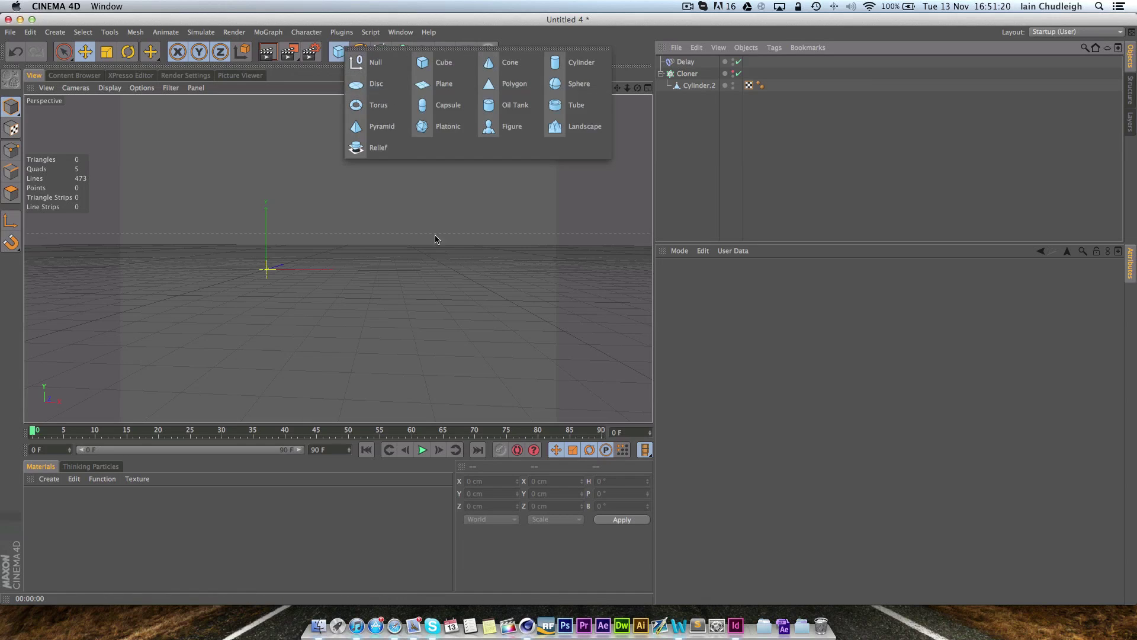
{"action": "left_click", "coordinate": [577, 110]}
{"action": "left_click", "coordinate": [773, 380]}
{"action": "left_click", "coordinate": [773, 391]}
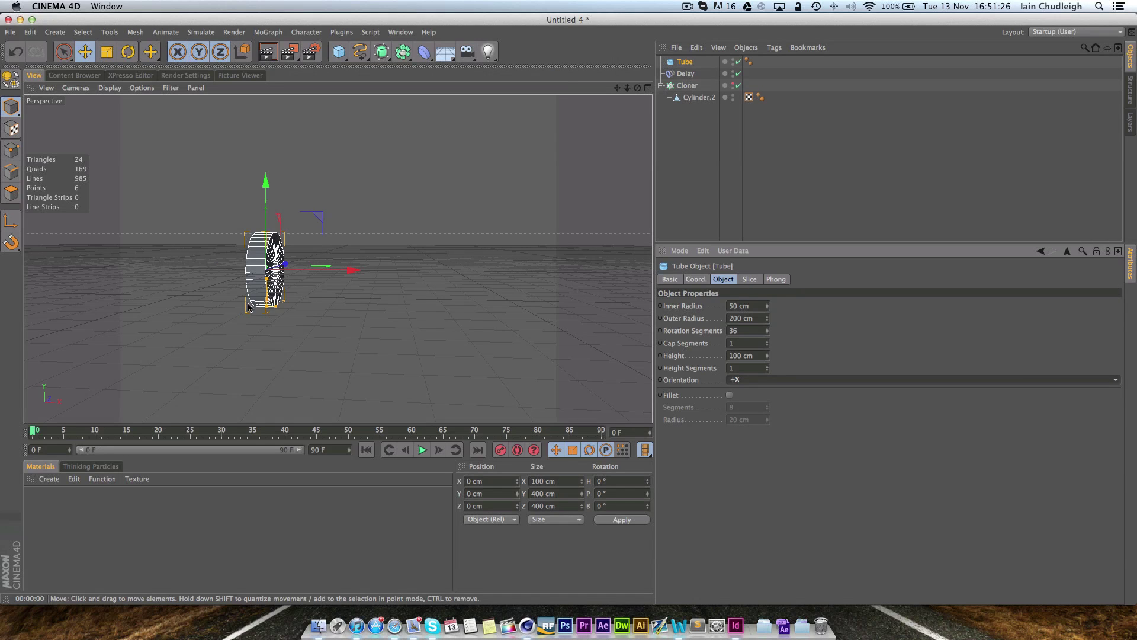
Set the tube's inner radius to 150 cm and enable its fillet with 1 segment and a 25 cm radius
{"action": "left_click_drag", "start_coordinate": [249, 306], "coordinate": [201, 305], "text": "alt"}
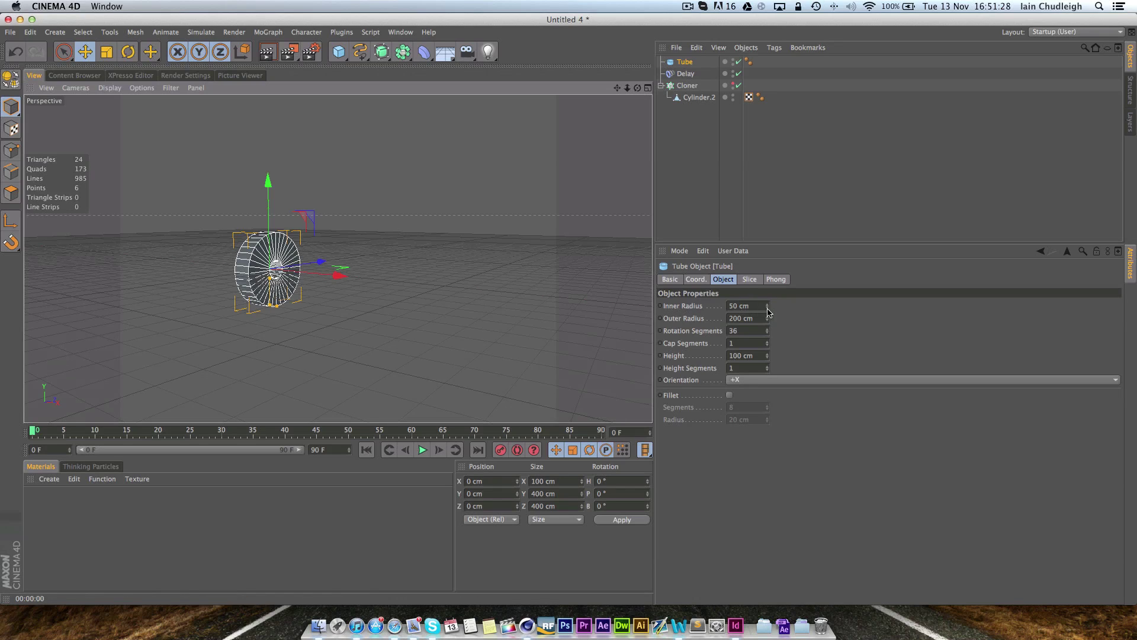
{"action": "left_click_drag", "start_coordinate": [767, 309], "coordinate": [768, 276]}
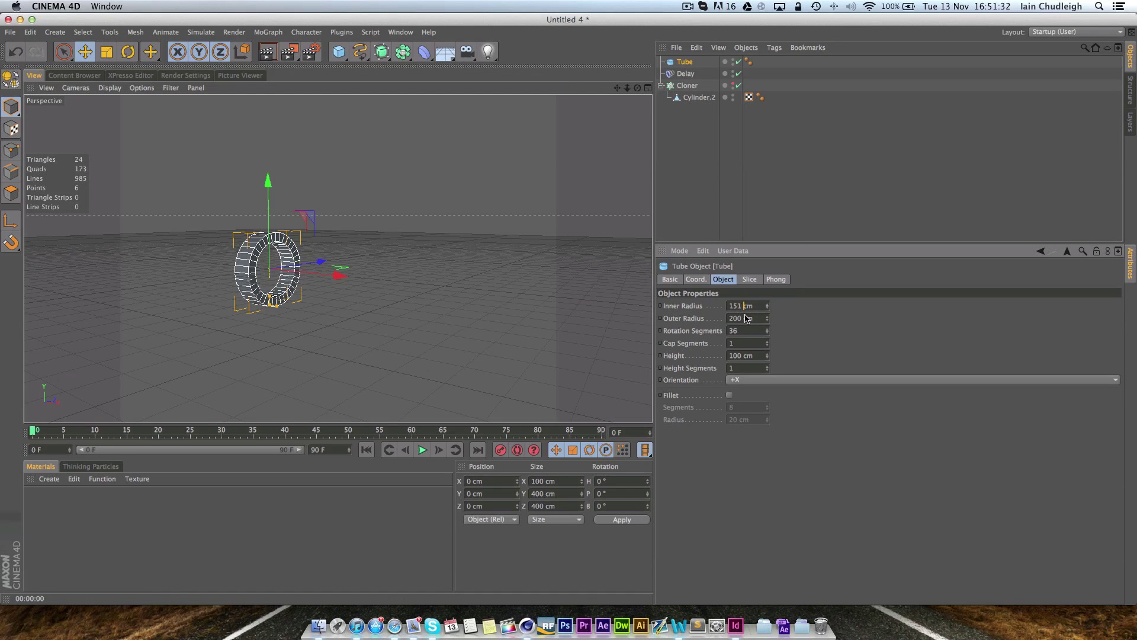
{"action": "left_click", "coordinate": [729, 395]}
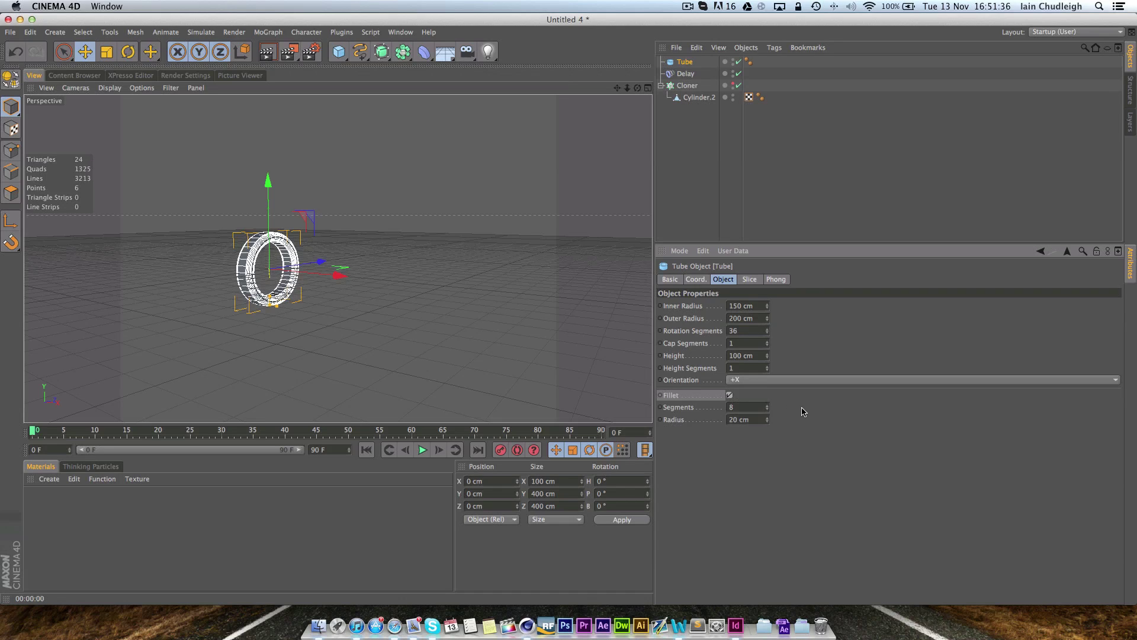
{"action": "mouse_move", "coordinate": [768, 410]}
{"action": "left_mouse_down"}
{"action": "mouse_move", "coordinate": [767, 423]}
{"action": "mouse_move", "coordinate": [767, 408]}
{"action": "left_mouse_up"}
{"action": "left_click_drag", "start_coordinate": [254, 299], "coordinate": [585, 290], "text": "alt"}
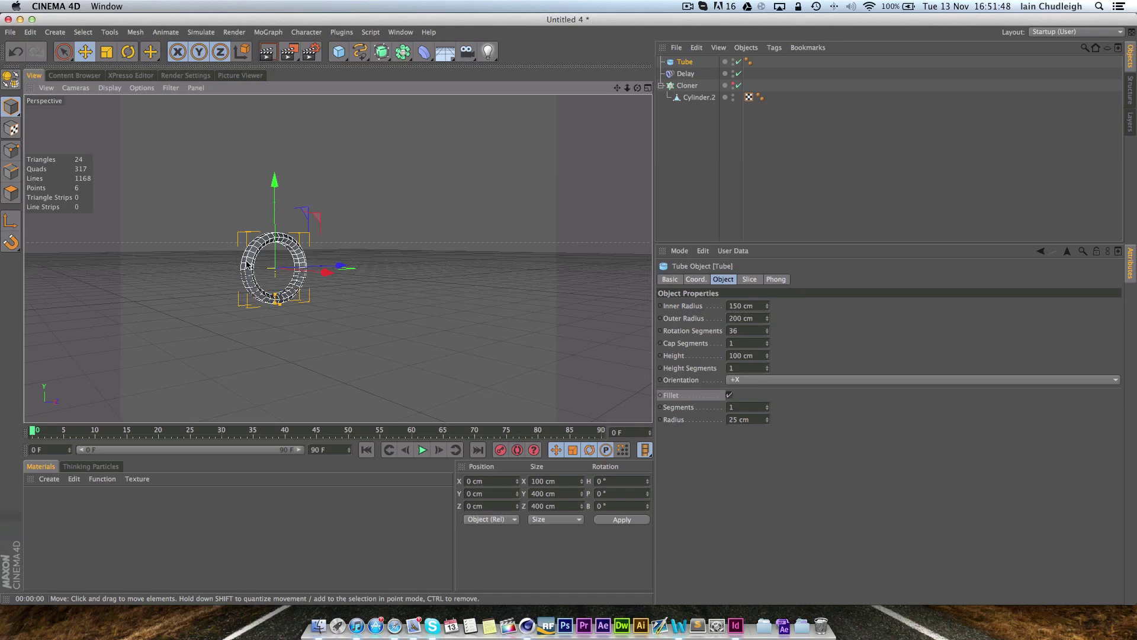
{"action": "left_click_drag", "start_coordinate": [247, 265], "coordinate": [285, 274], "text": "alt"}
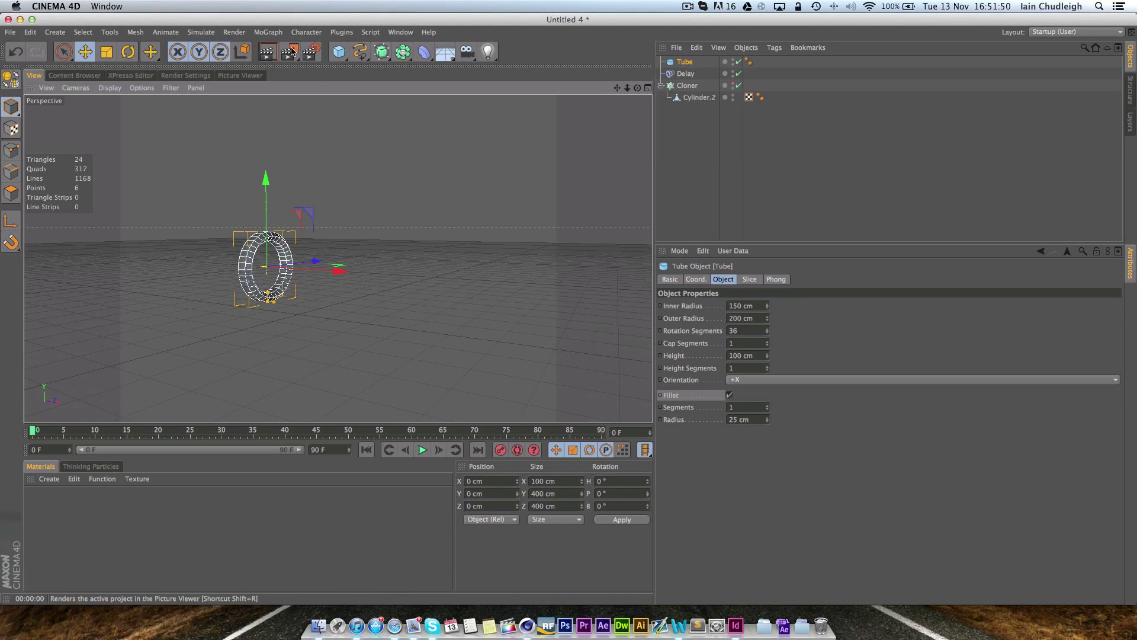
Add a second MoGraph Cloner and make the Tube its child
{"action": "left_click", "coordinate": [268, 32]}
{"action": "left_click", "coordinate": [281, 119]}
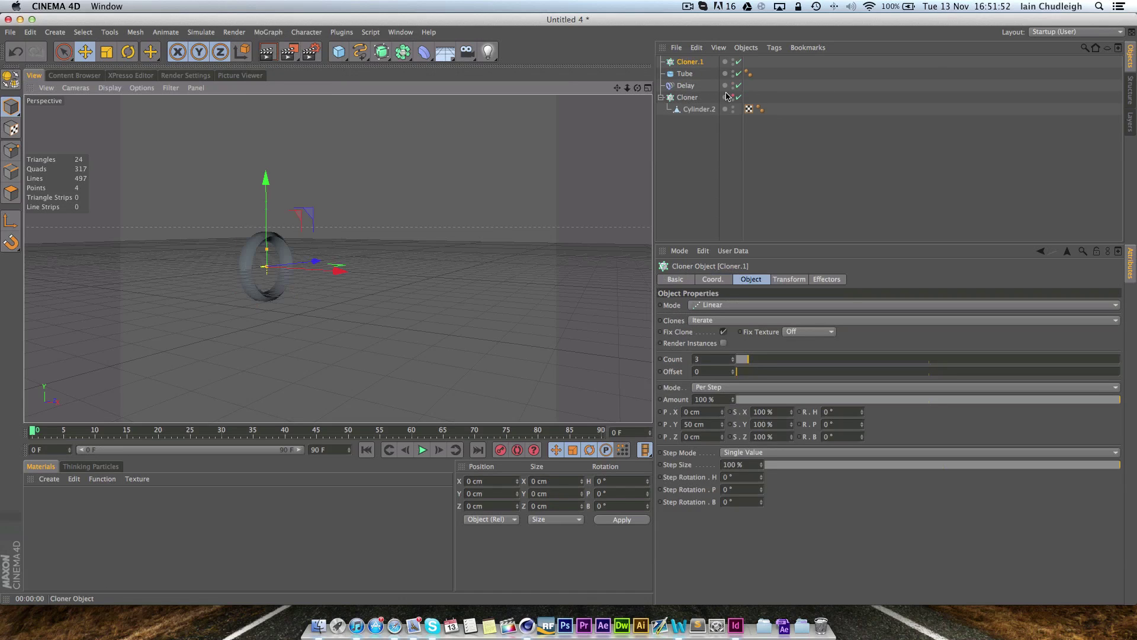
{"action": "left_click_drag", "start_coordinate": [684, 73], "coordinate": [686, 61]}
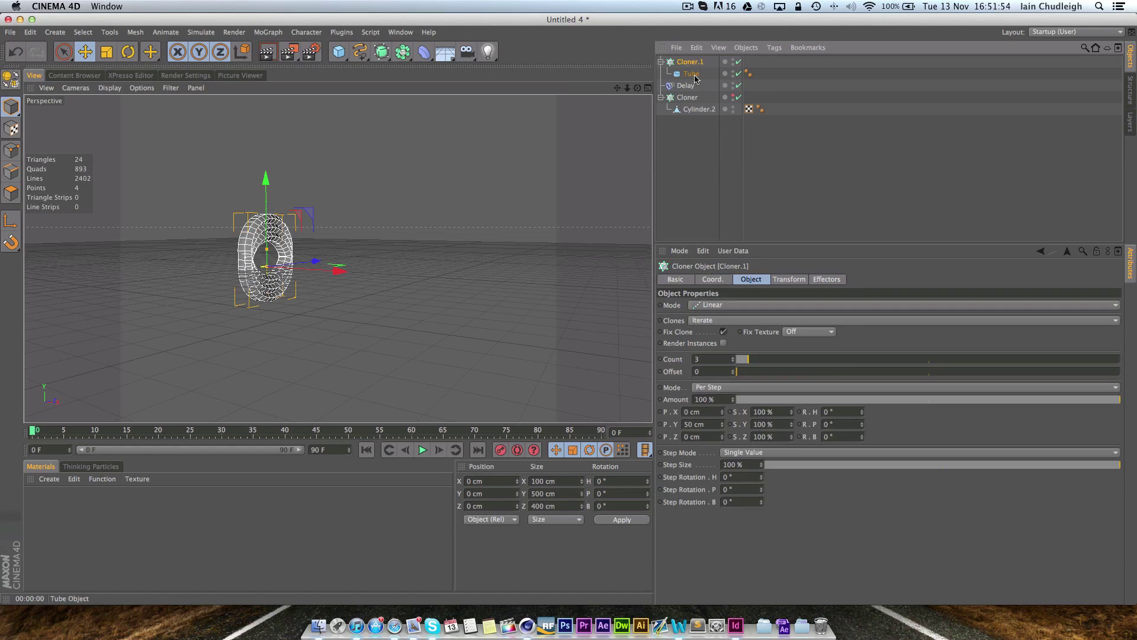
Set the tube Cloner's per-step position offset to 100 cm in X and 0 cm in Y
{"action": "double_click", "coordinate": [690, 421]}
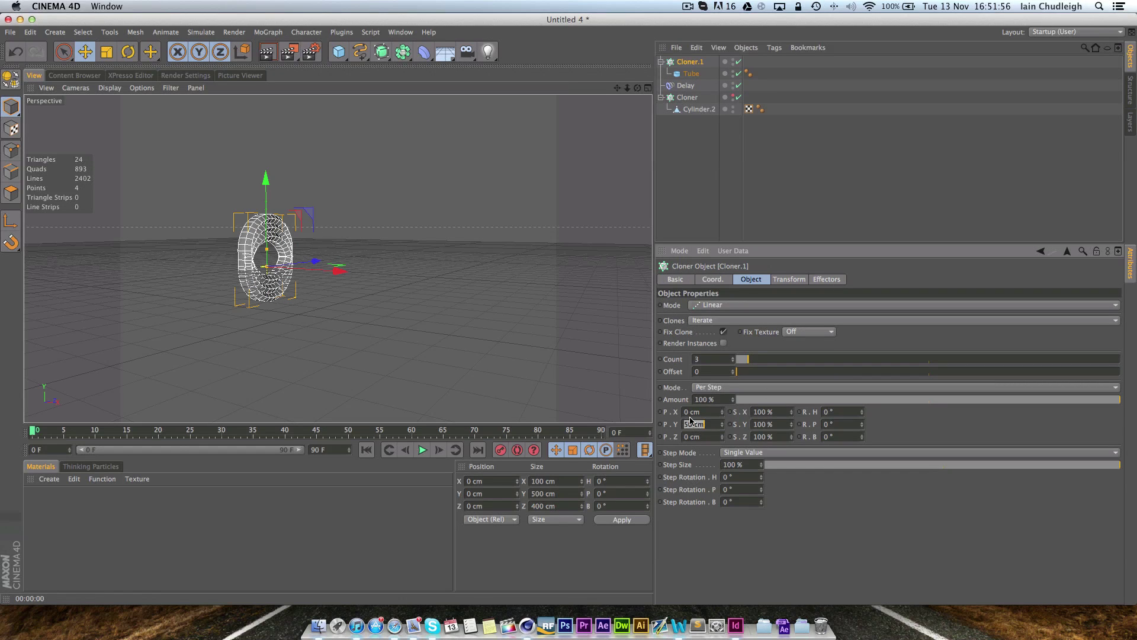
{"action": "type", "text": "0"}
{"action": "key", "text": "Return"}
{"action": "left_click_drag", "start_coordinate": [722, 412], "coordinate": [764, 412]}
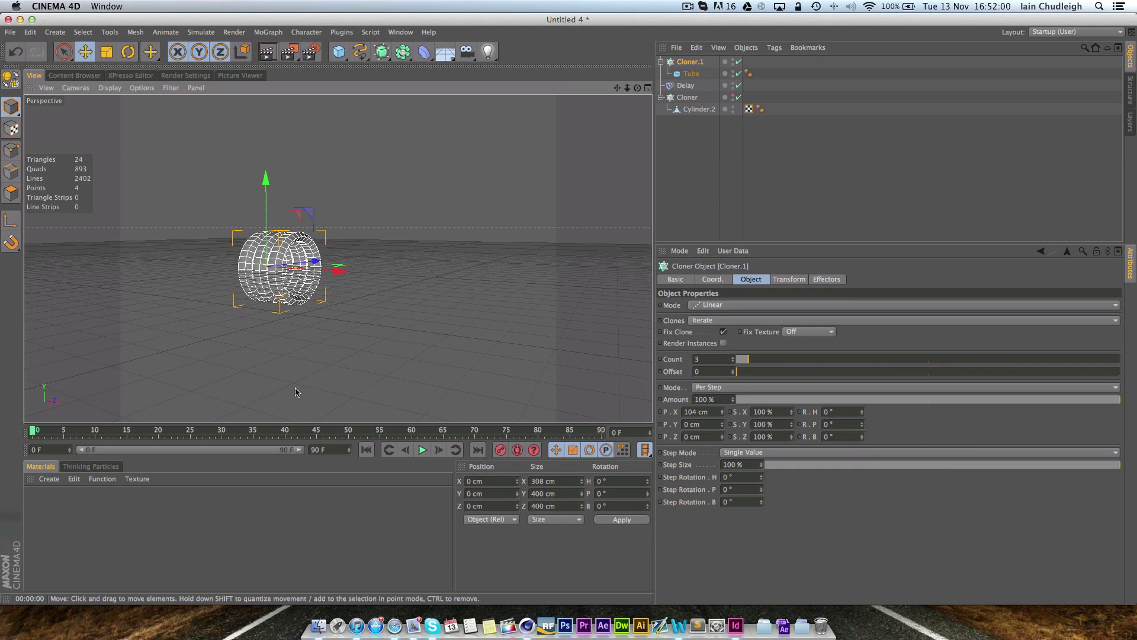
{"action": "left_click_drag", "start_coordinate": [297, 389], "coordinate": [377, 397], "text": "alt"}
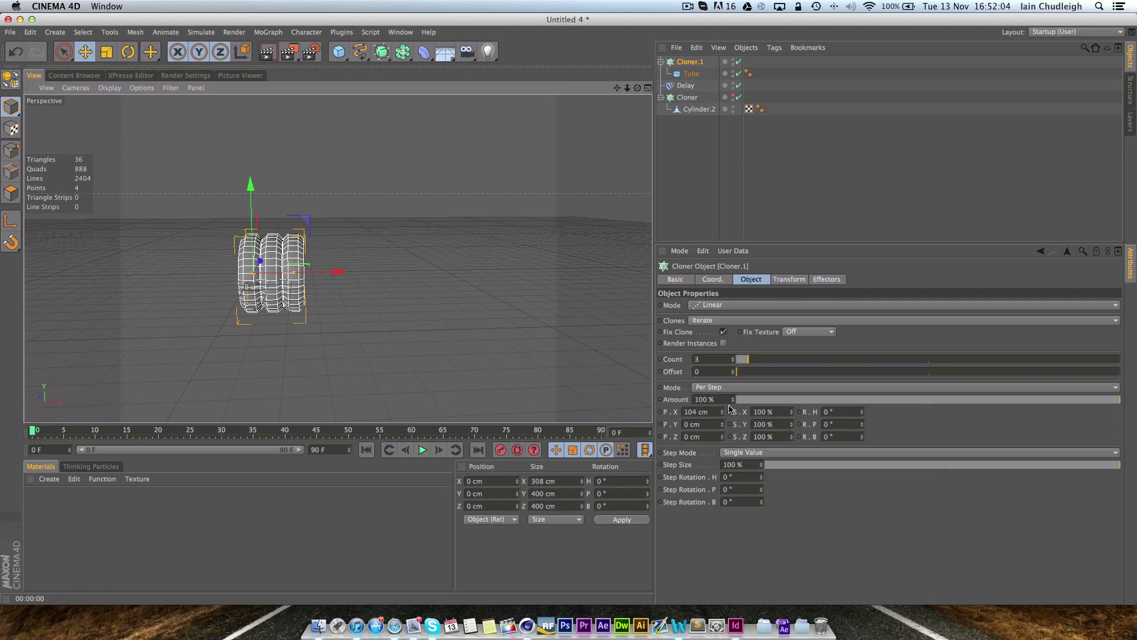
{"action": "left_click_drag", "start_coordinate": [722, 413], "coordinate": [723, 415]}
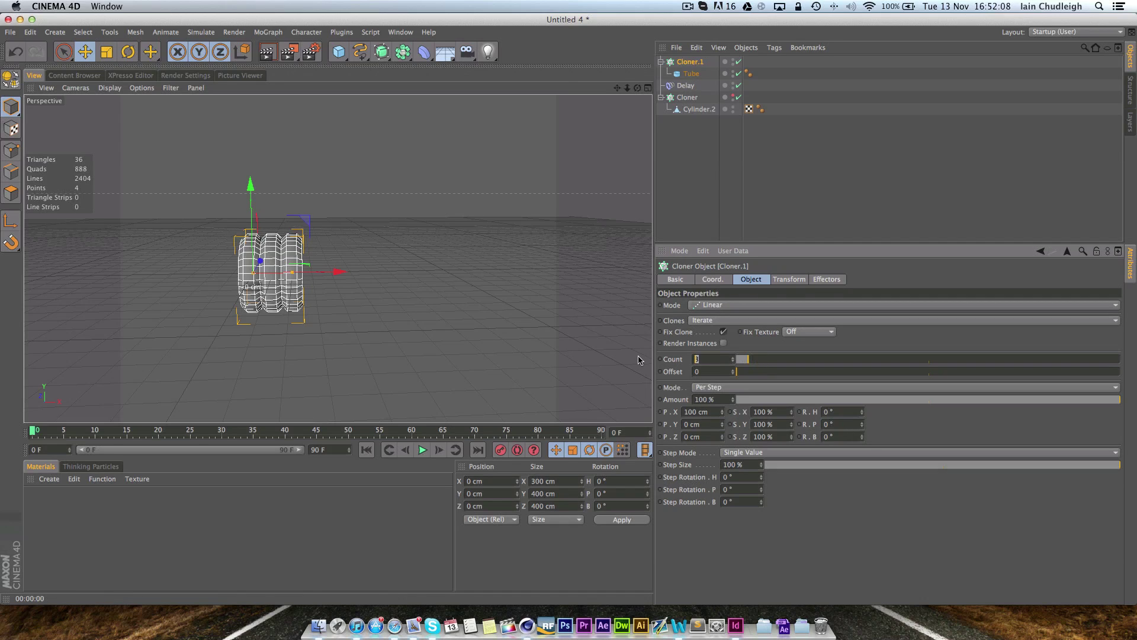
Set the tube Cloner's clone count to 10
{"action": "type", "text": "10"}
{"action": "key", "text": "Return"}
{"action": "left_click_drag", "start_coordinate": [428, 316], "coordinate": [324, 355], "text": "alt"}
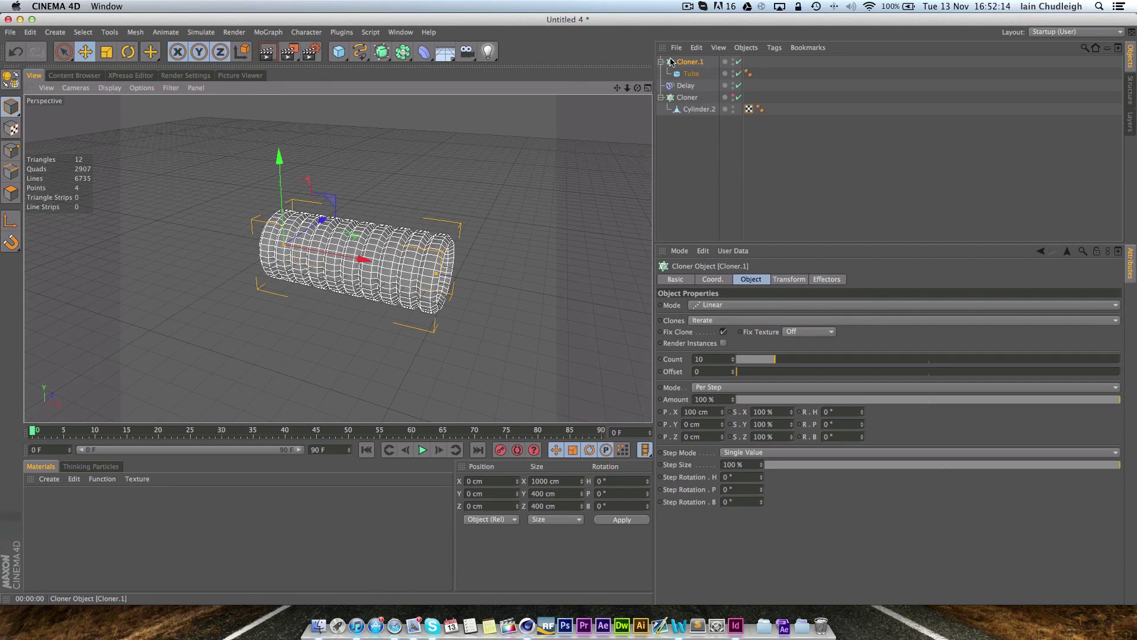
Add a MoGraph Plain effector to the tube Cloner and turn off its position transform
{"action": "left_click", "coordinate": [268, 32]}
{"action": "mouse_move", "coordinate": [290, 50]}
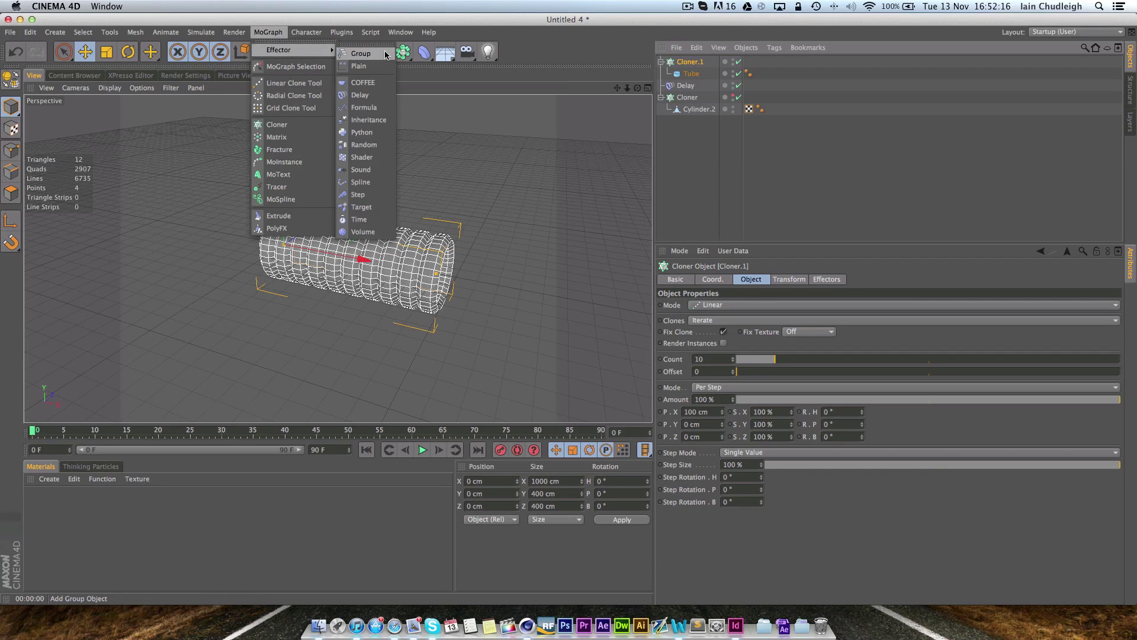
{"action": "left_click", "coordinate": [362, 65]}
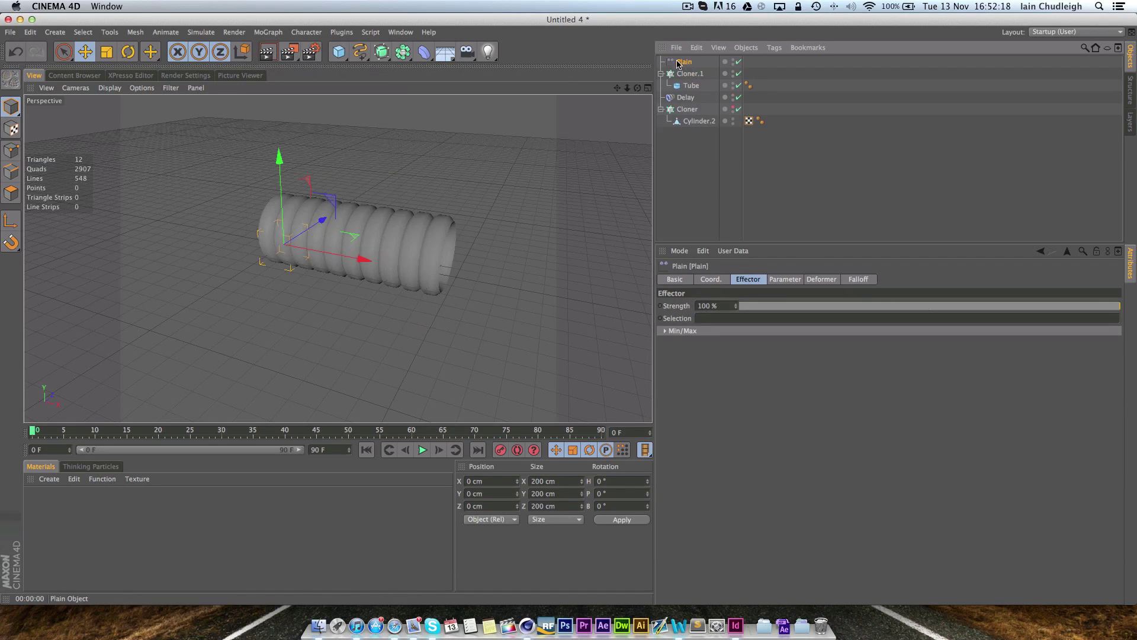
{"action": "left_click", "coordinate": [776, 280]}
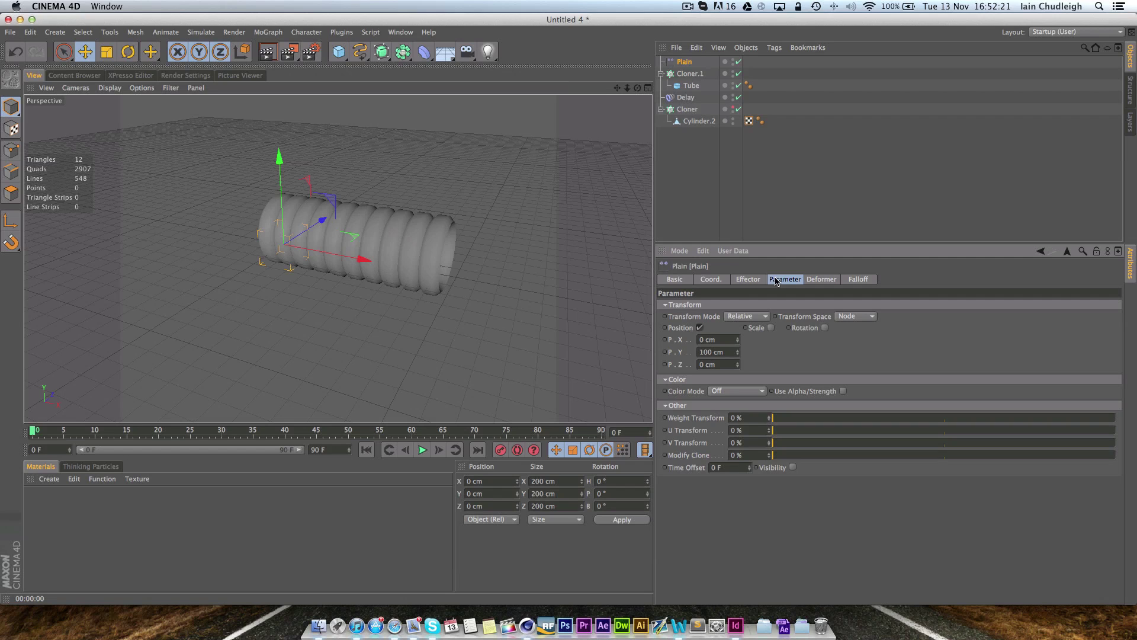
{"action": "left_click", "coordinate": [700, 328]}
{"action": "left_click_drag", "start_coordinate": [520, 353], "coordinate": [403, 249], "text": "alt"}
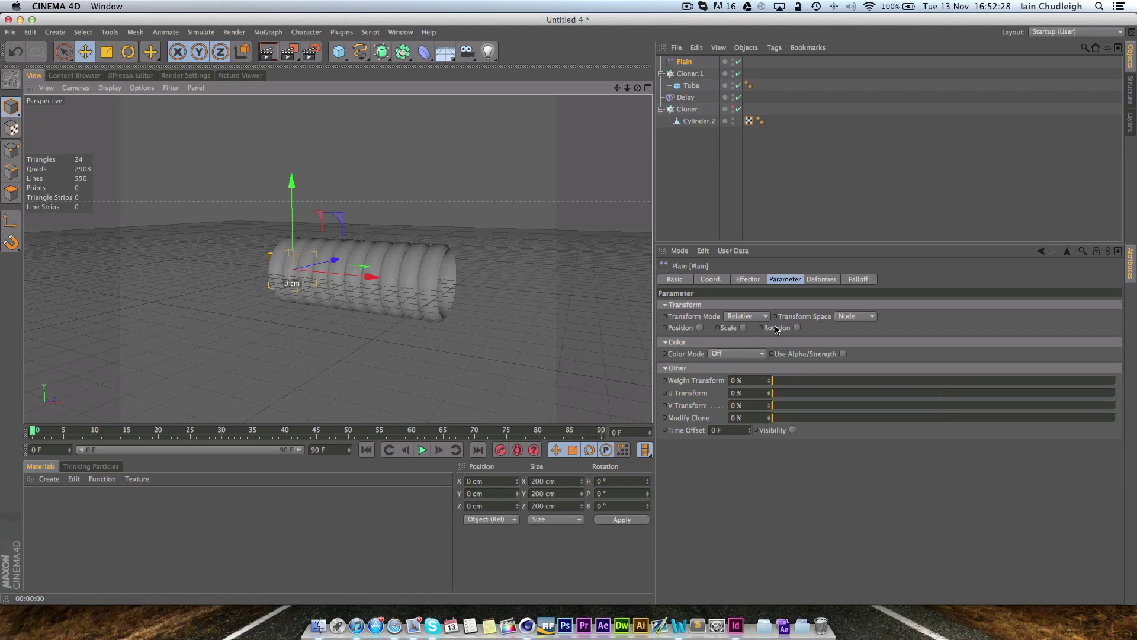
Enable the Plain effector's scale transform with uniform scale and set the scale to -1
{"action": "left_click", "coordinate": [744, 327]}
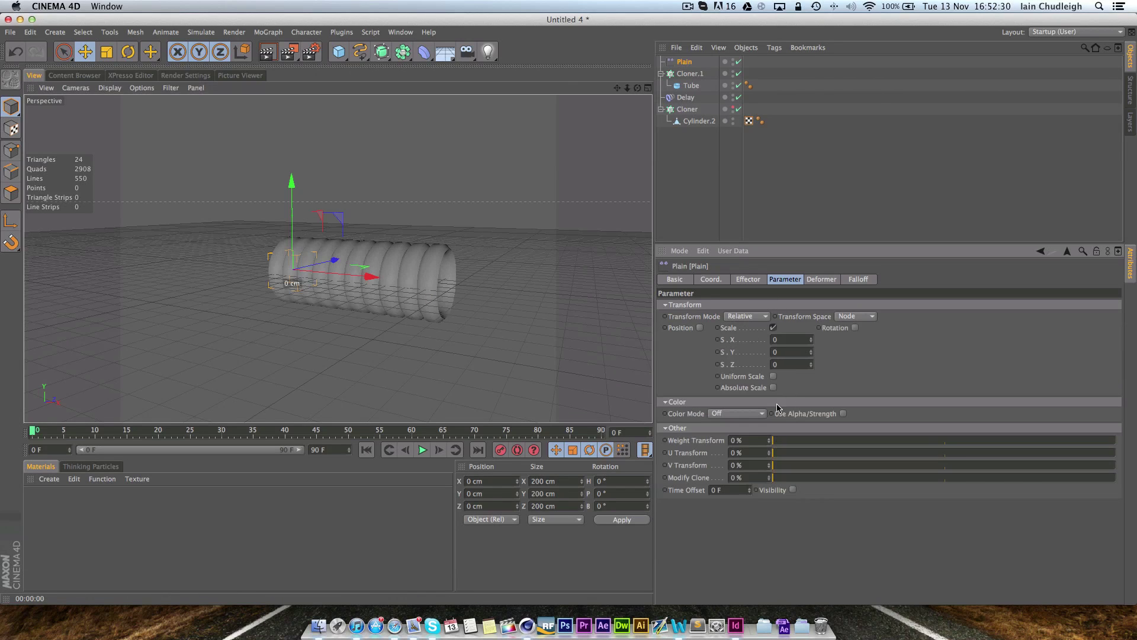
{"action": "left_click", "coordinate": [773, 377]}
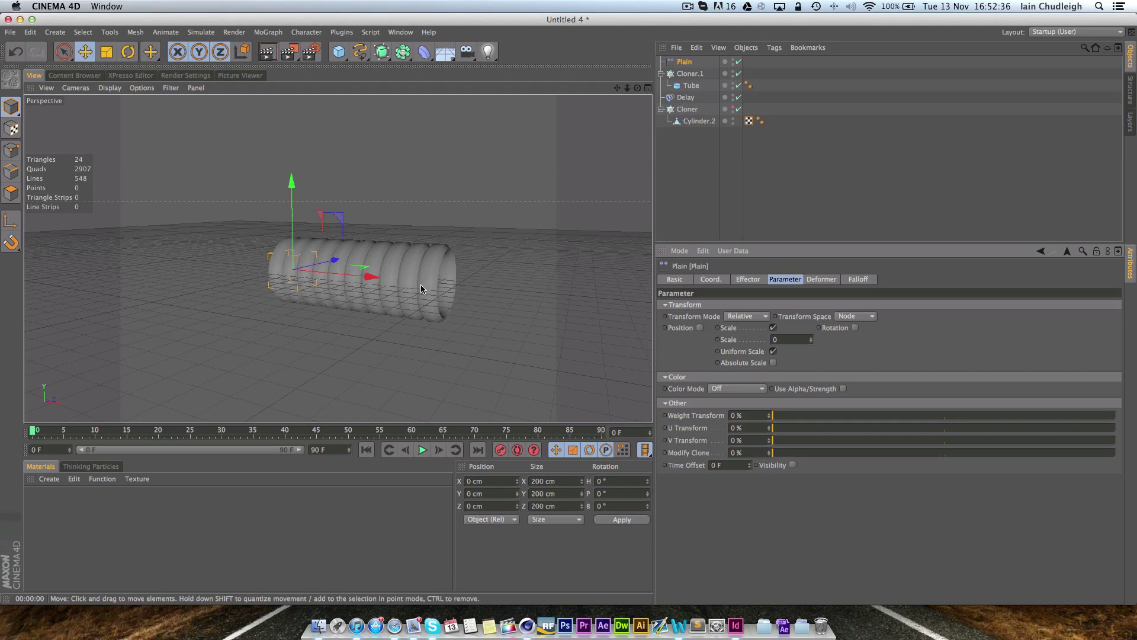
{"action": "left_click_drag", "start_coordinate": [417, 320], "coordinate": [333, 328], "text": "alt"}
{"action": "left_click_drag", "start_coordinate": [382, 292], "coordinate": [513, 275], "text": "alt"}
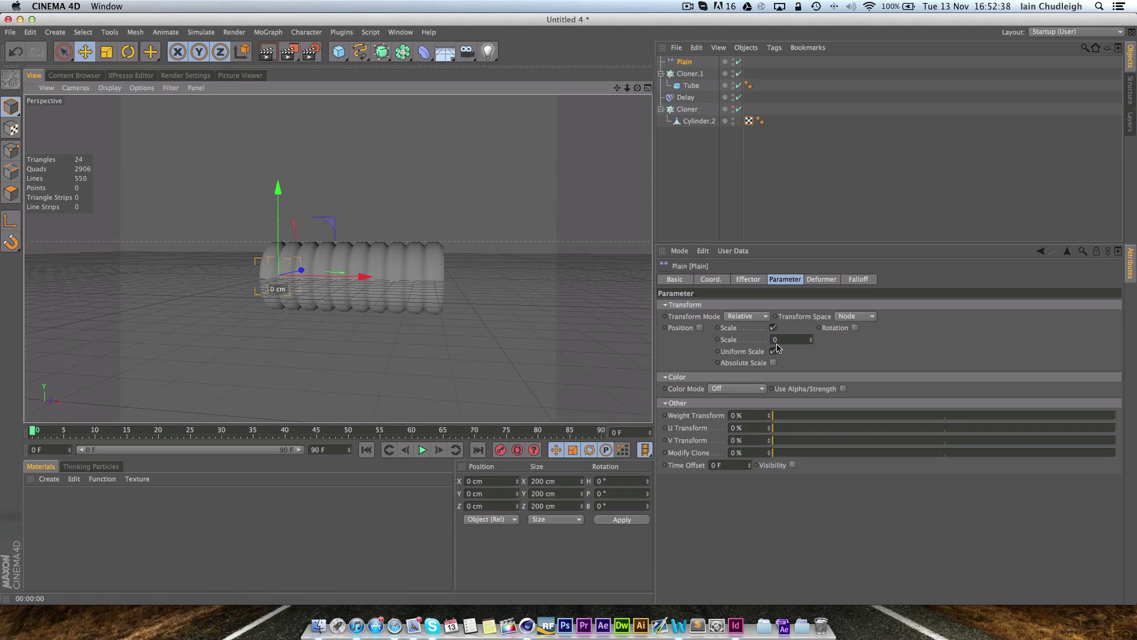
{"action": "left_click", "coordinate": [794, 342]}
{"action": "type", "text": "-1"}
{"action": "key", "text": "Return"}
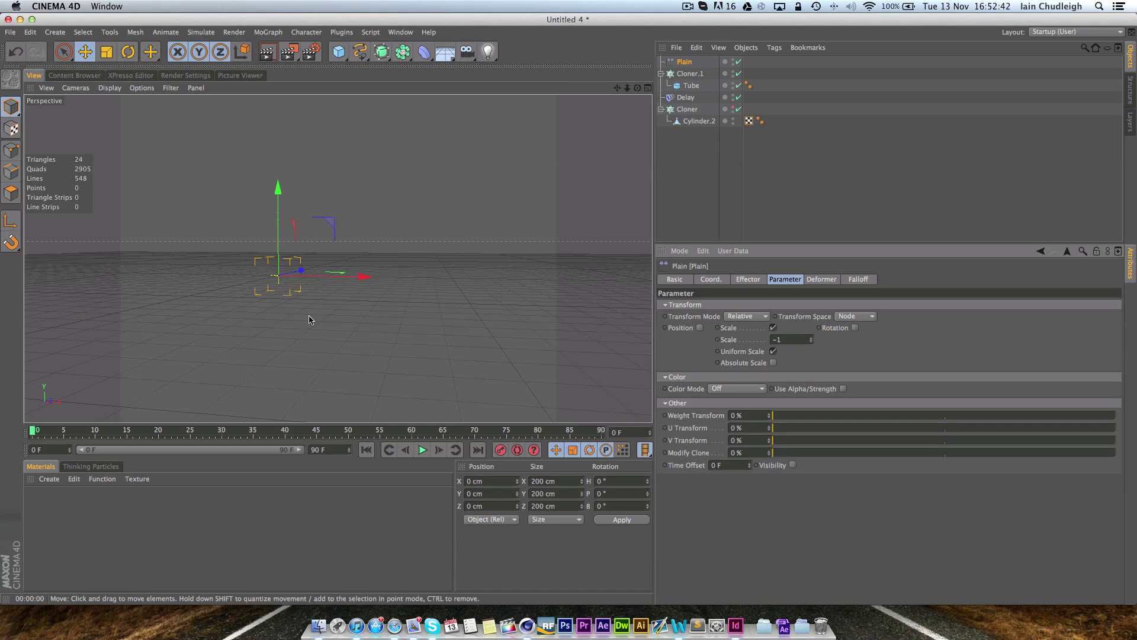
Give the Plain effector a linear falloff with -X orientation
{"action": "left_click_drag", "start_coordinate": [310, 314], "coordinate": [307, 380], "text": "alt"}
{"action": "left_click", "coordinate": [858, 279]}
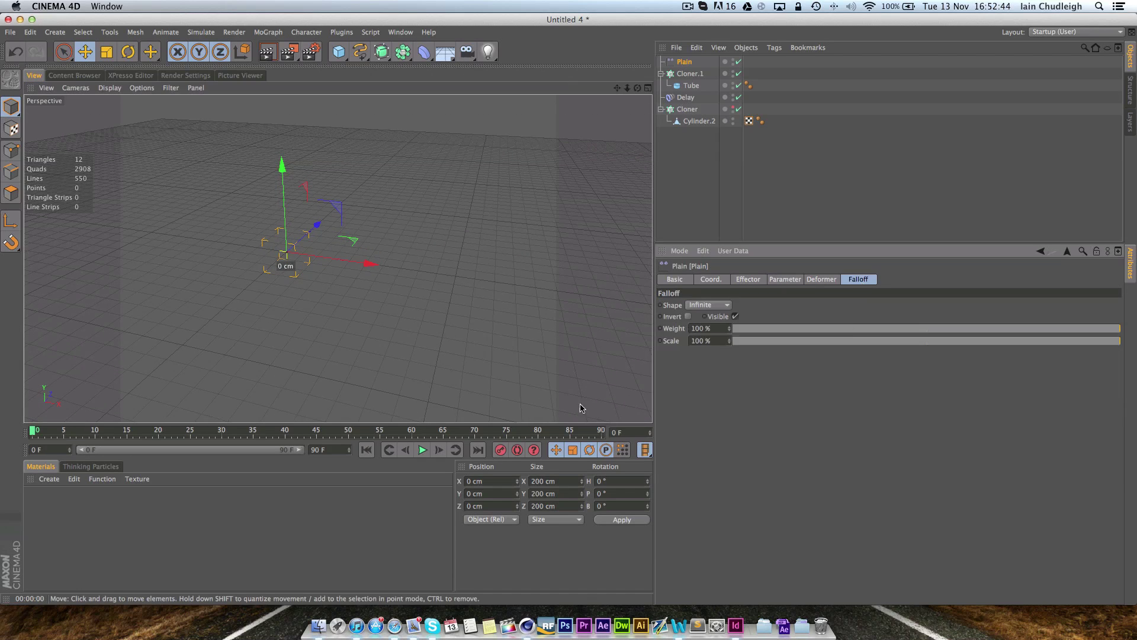
{"action": "left_click", "coordinate": [707, 304]}
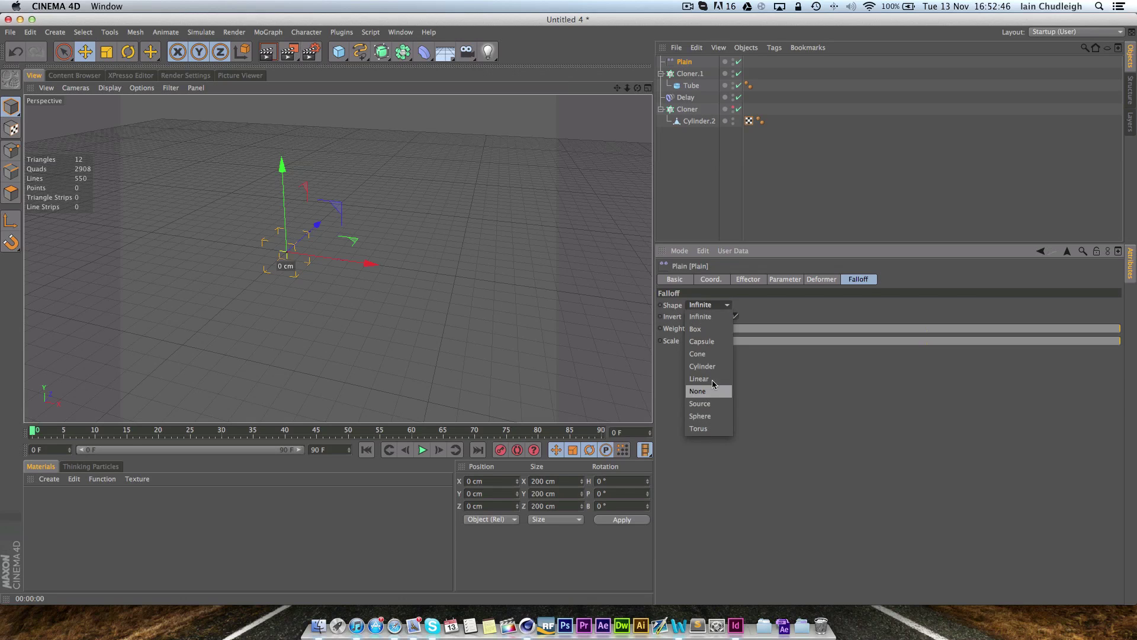
{"action": "left_click", "coordinate": [711, 379]}
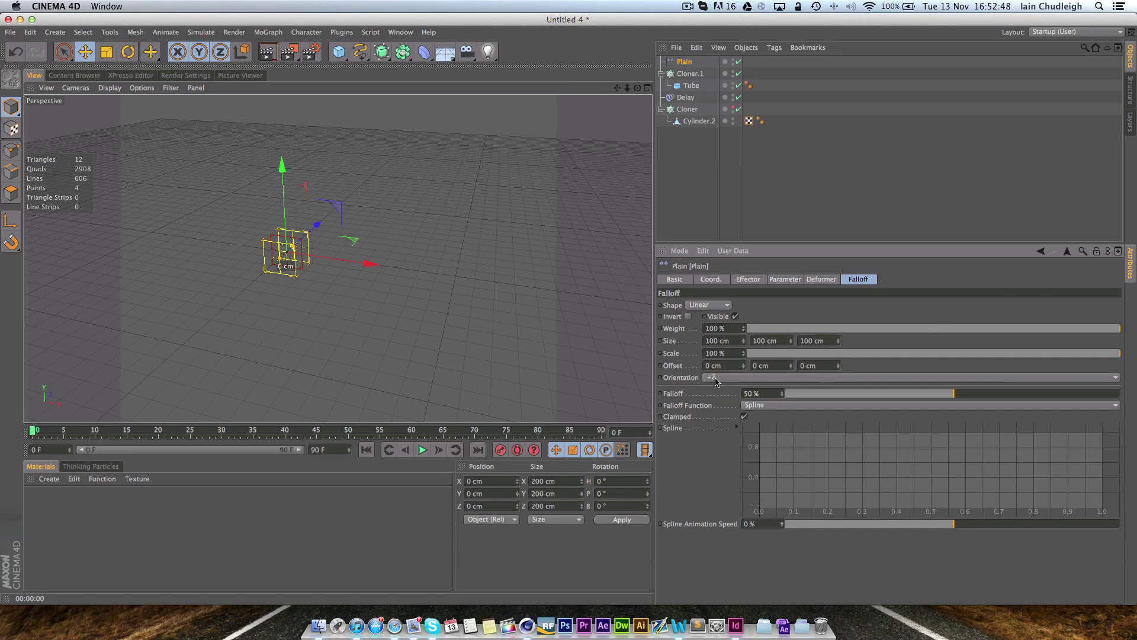
{"action": "left_click", "coordinate": [717, 379]}
{"action": "left_click", "coordinate": [719, 407]}
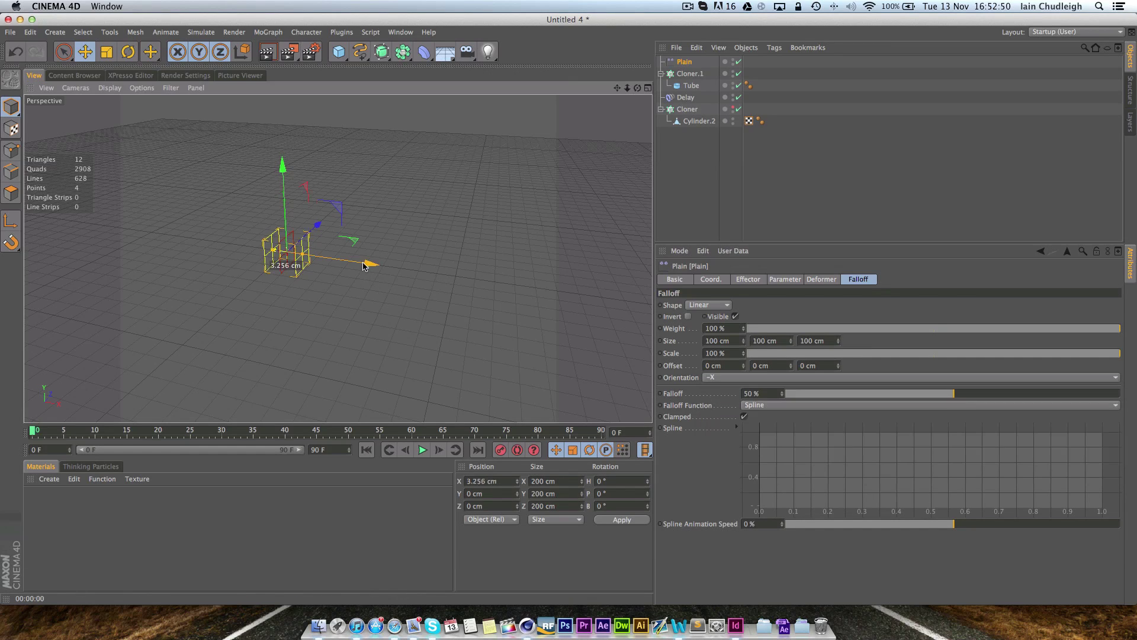
Widen the Plain effector's falloff to about 272 cm in X and move the effector to about X -95 cm
{"action": "left_click_drag", "start_coordinate": [364, 266], "coordinate": [454, 276]}
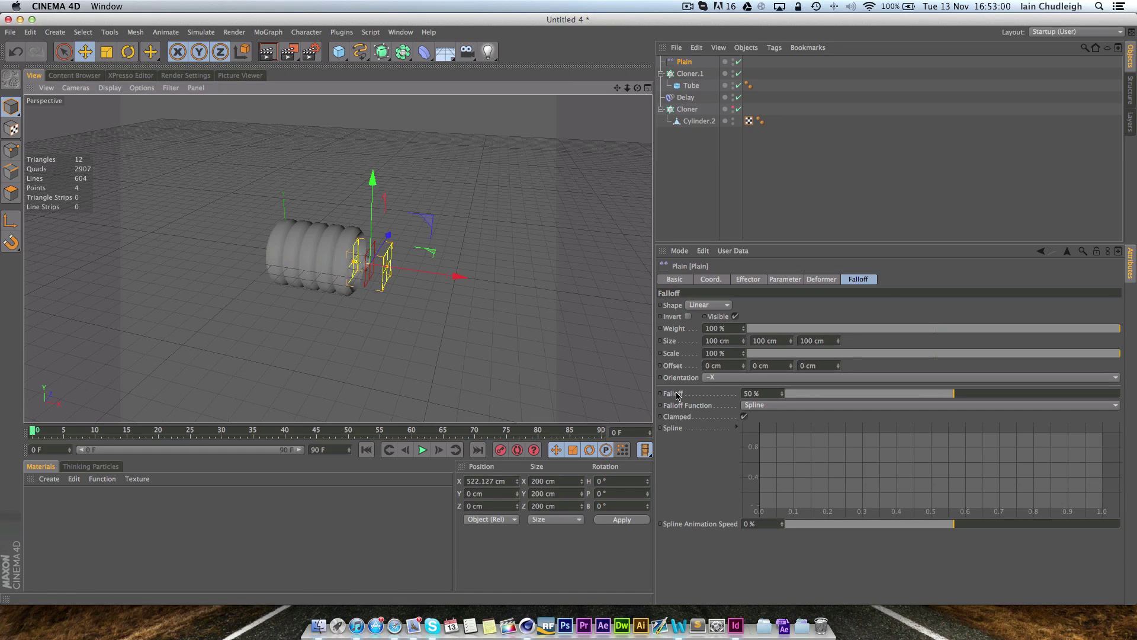
{"action": "left_click_drag", "start_coordinate": [389, 268], "coordinate": [350, 269]}
{"action": "left_click_drag", "start_coordinate": [300, 305], "coordinate": [348, 297], "text": "alt"}
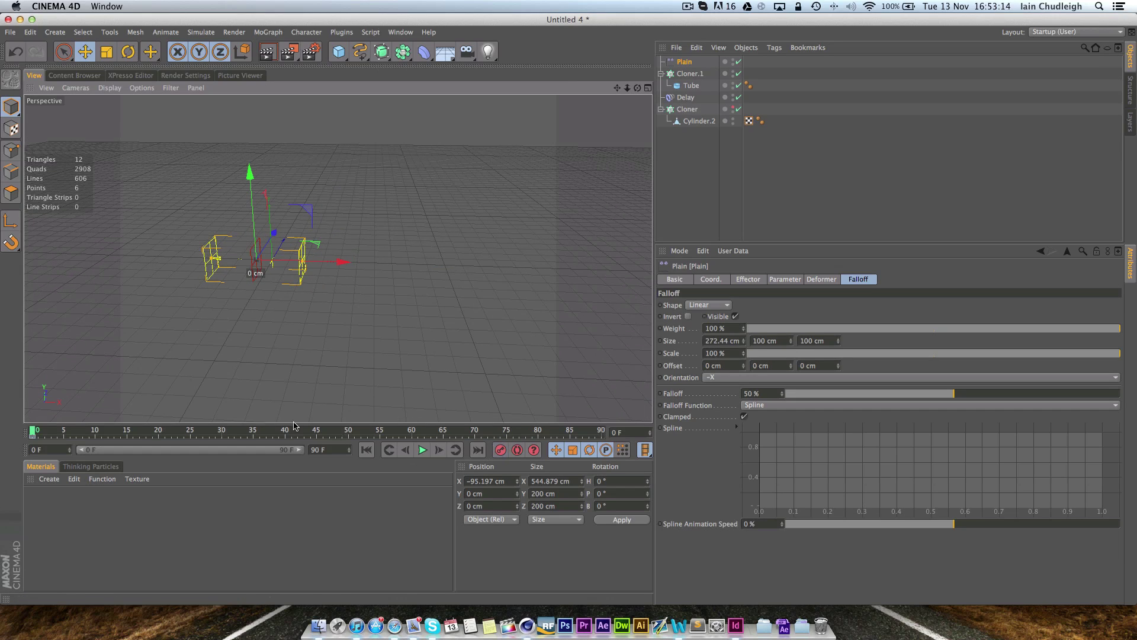
Try to animate the Plain effector by moving it to about X 1266 cm at frame 30 and playing the animation
{"action": "left_click", "coordinate": [227, 432]}
{"action": "left_click", "coordinate": [222, 432]}
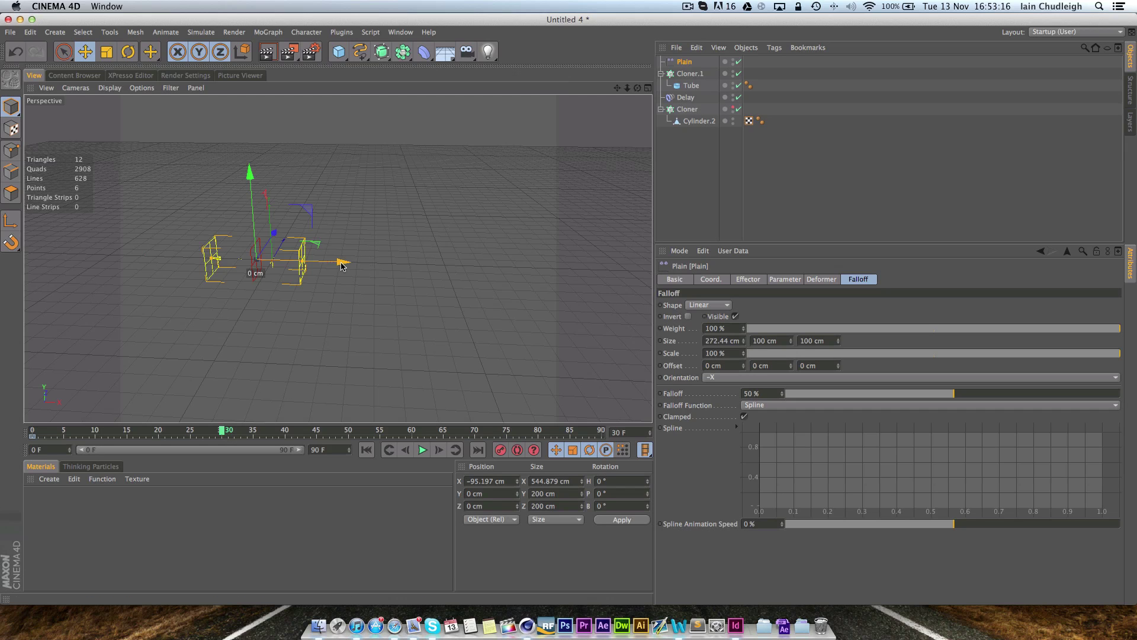
{"action": "mouse_move", "coordinate": [344, 261]}
{"action": "left_mouse_down"}
{"action": "mouse_move", "coordinate": [584, 266]}
{"action": "mouse_move", "coordinate": [572, 268]}
{"action": "left_mouse_up"}
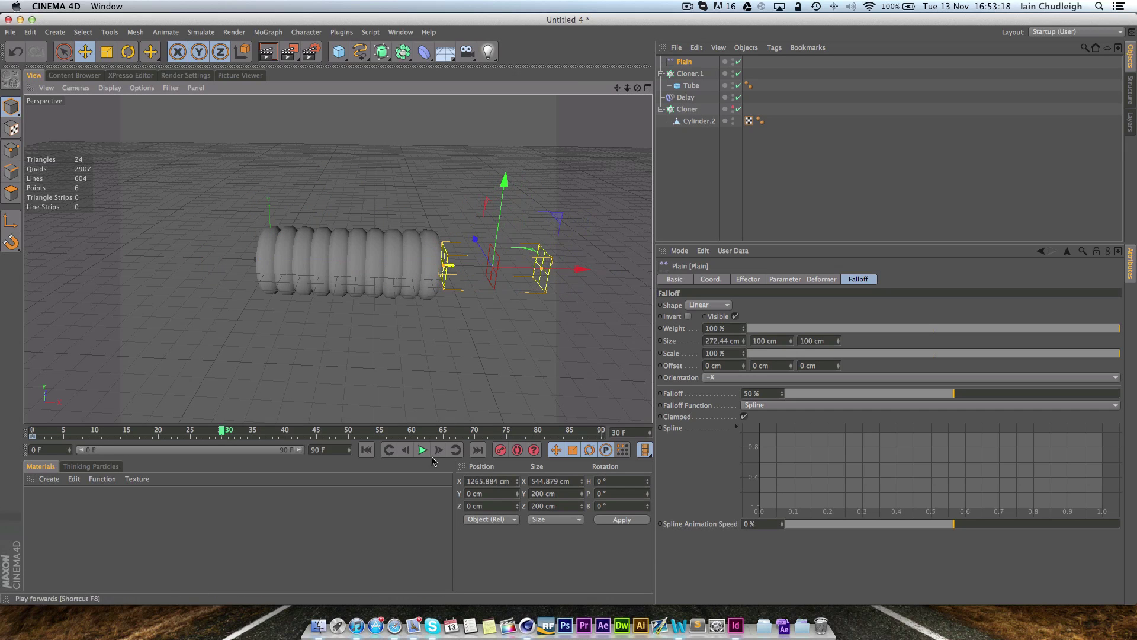
{"action": "left_click", "coordinate": [422, 450]}
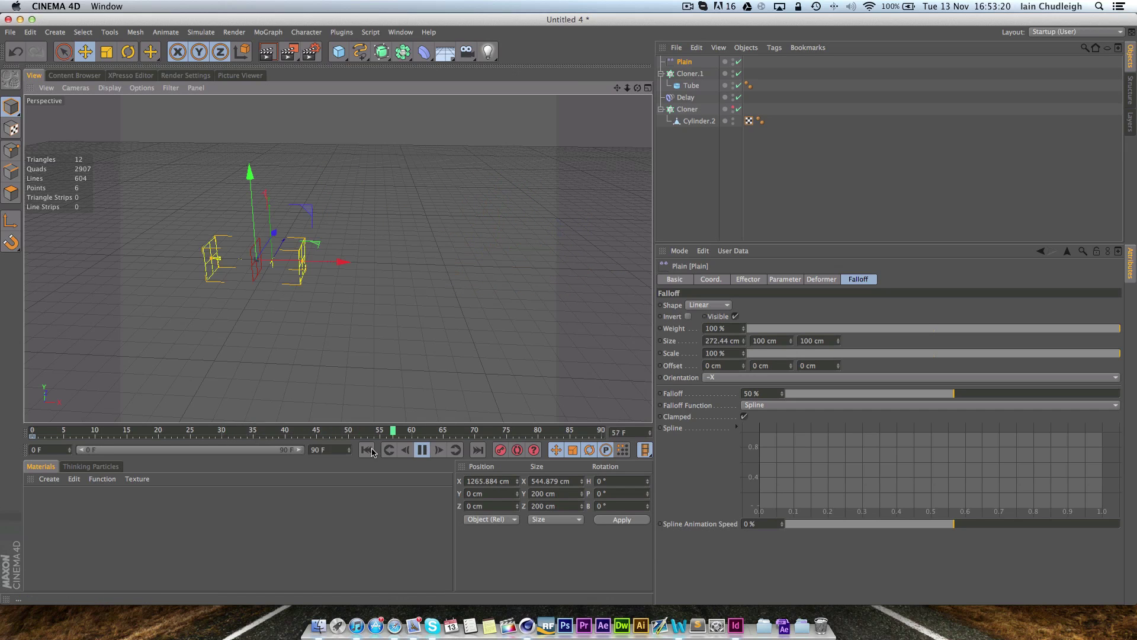
{"action": "left_click", "coordinate": [422, 449]}
Keyframe the Plain effector at about X 1220 cm at frame 30 and preview the tubes' growth animation
{"action": "left_click", "coordinate": [219, 431]}
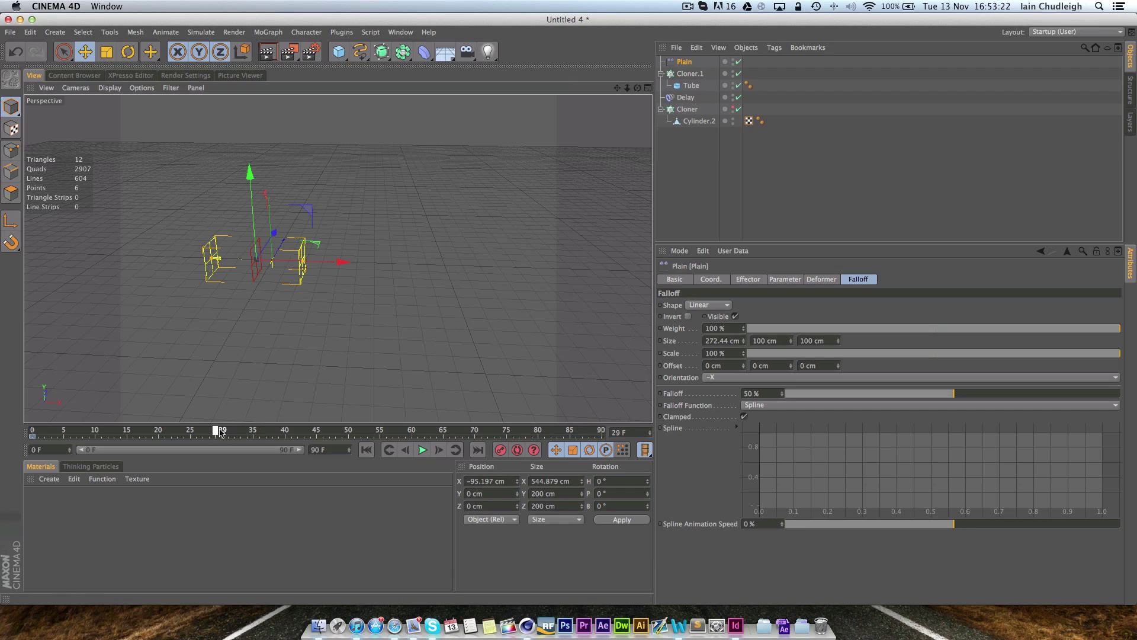
{"action": "left_click_drag", "start_coordinate": [339, 252], "coordinate": [566, 276]}
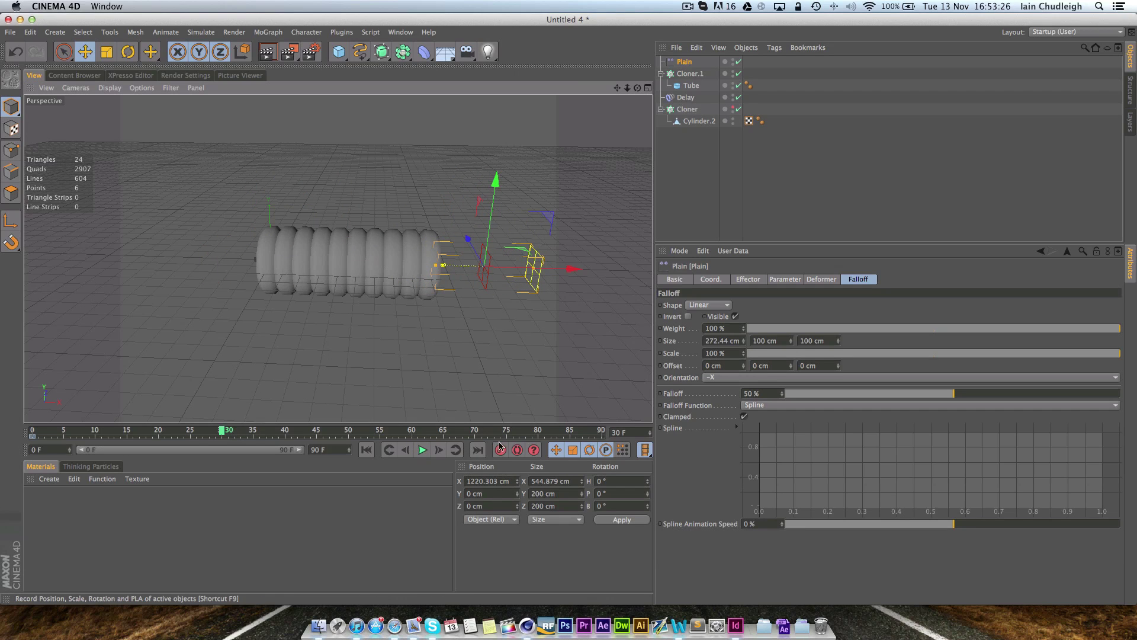
{"action": "left_click", "coordinate": [422, 450]}
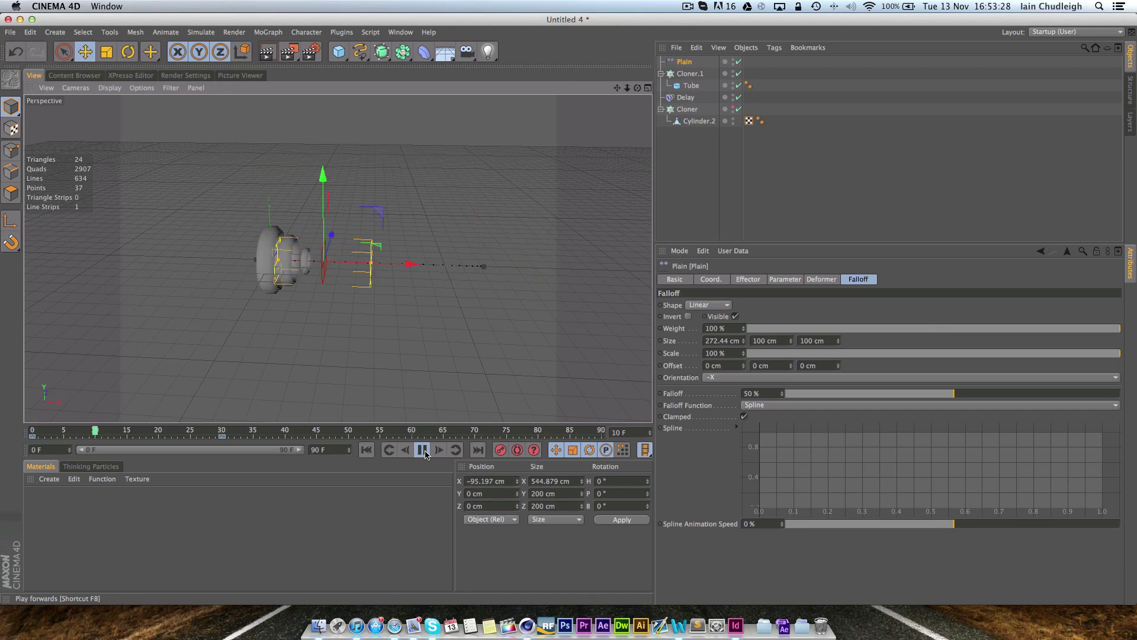
{"action": "left_click", "coordinate": [422, 449]}
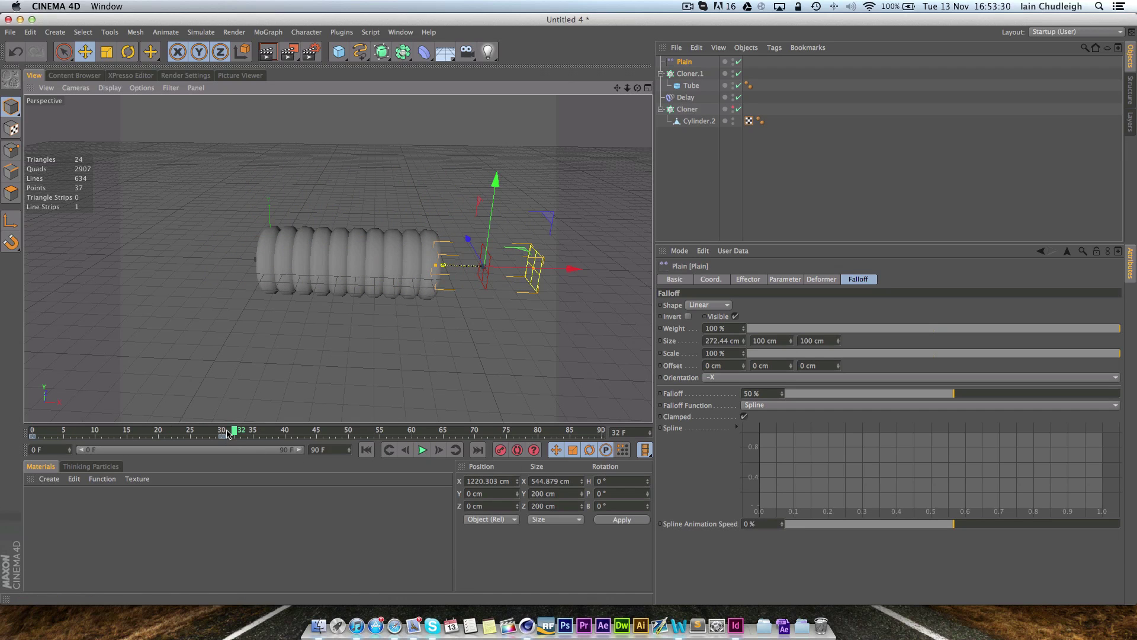
{"action": "left_click", "coordinate": [94, 432]}
{"action": "left_click_drag", "start_coordinate": [89, 431], "coordinate": [177, 432]}
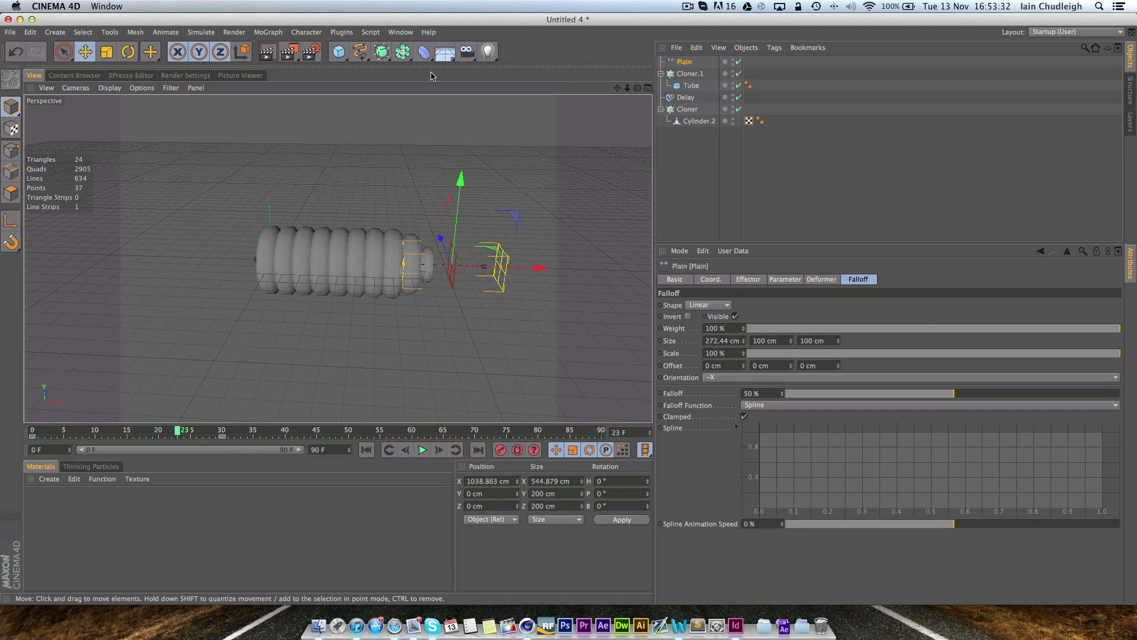
Add a Delay effector to the tube Cloner and check the order of effectors in its list
{"action": "left_click", "coordinate": [690, 73]}
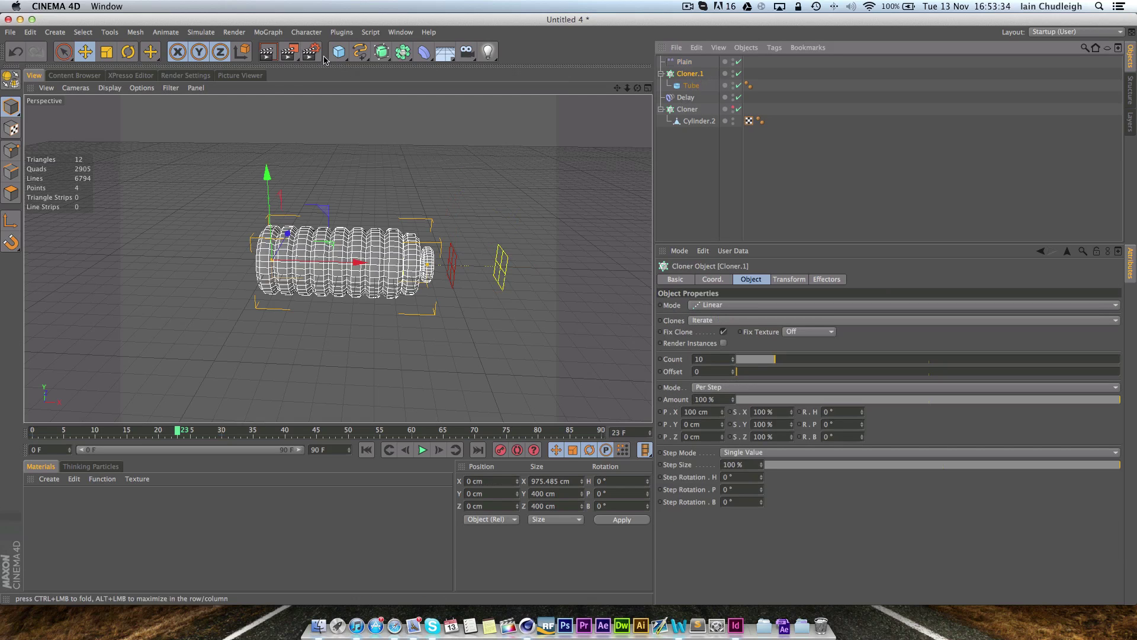
{"action": "left_click", "coordinate": [268, 32]}
{"action": "mouse_move", "coordinate": [307, 55]}
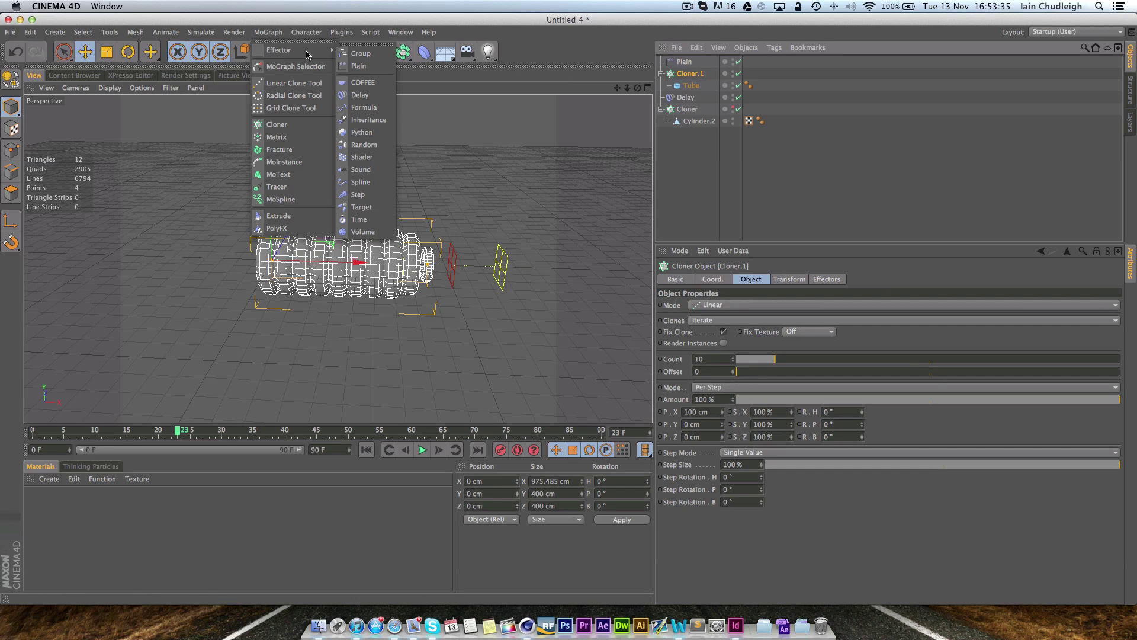
{"action": "left_click", "coordinate": [362, 95]}
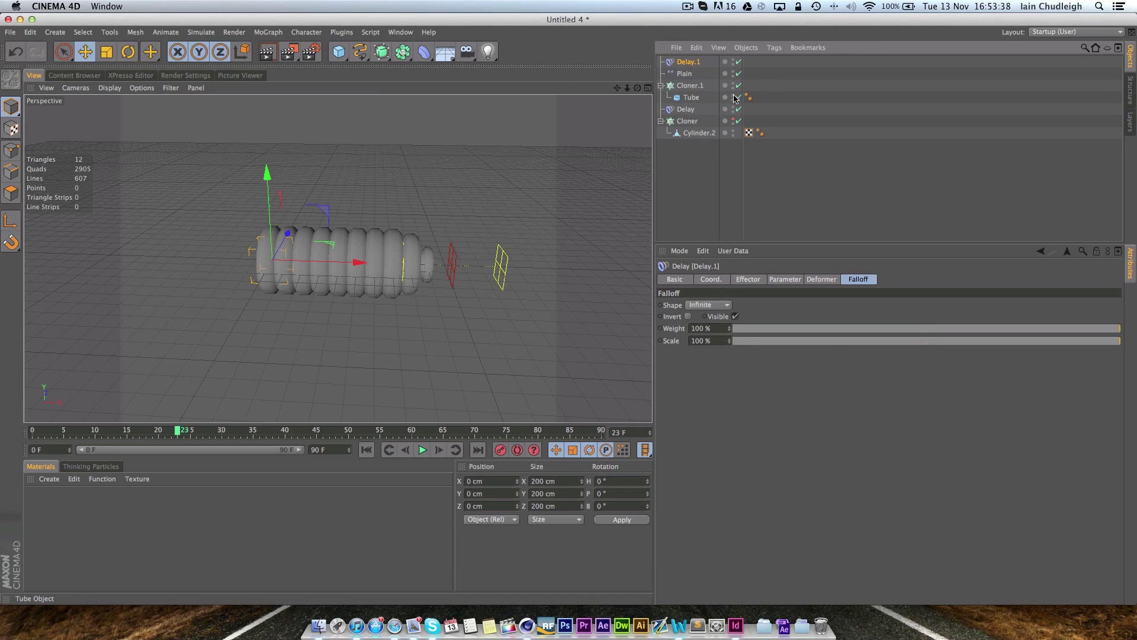
{"action": "left_click", "coordinate": [691, 86]}
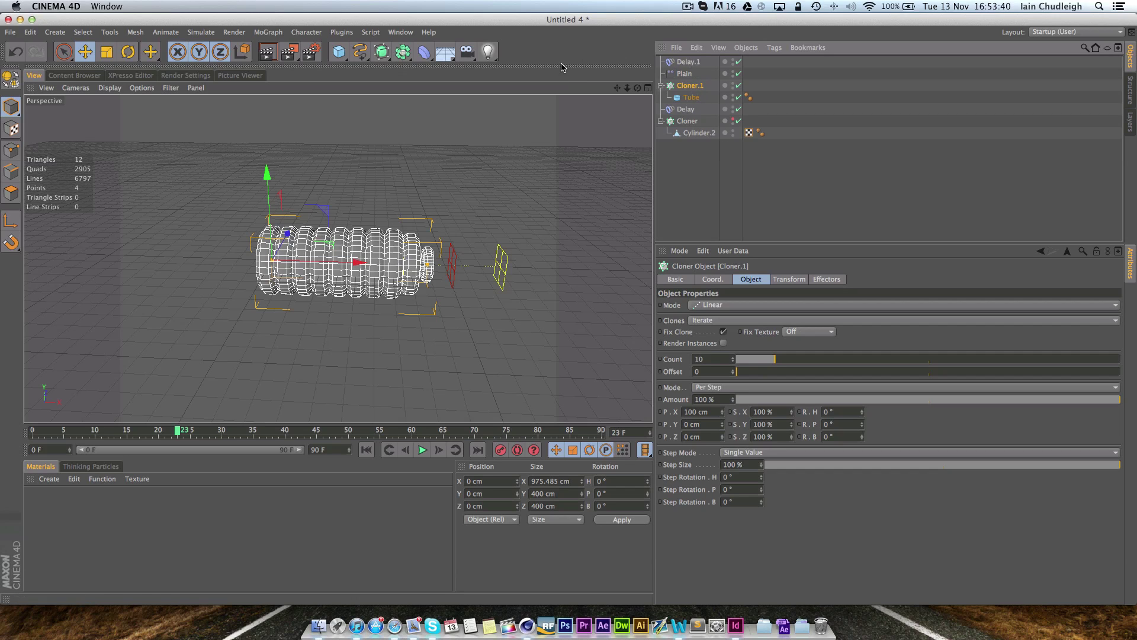
{"action": "left_click", "coordinate": [826, 279]}
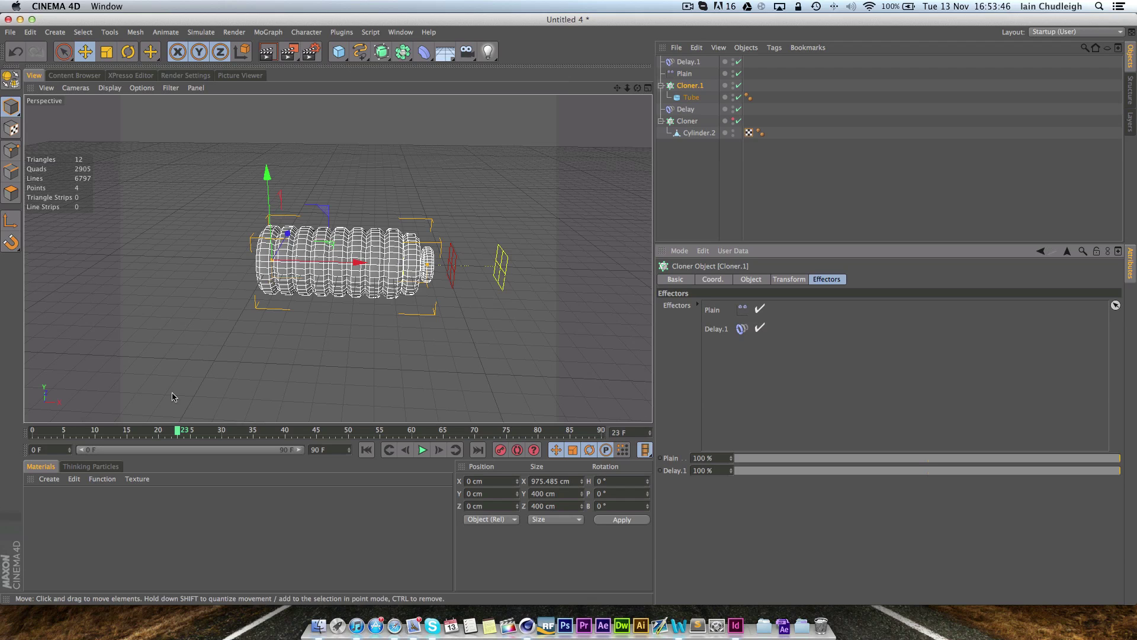
Set the new Delay effector's mode to Spring and play the animation from frame 0
{"action": "left_click_drag", "start_coordinate": [176, 428], "coordinate": [32, 431]}
{"action": "left_click", "coordinate": [681, 62]}
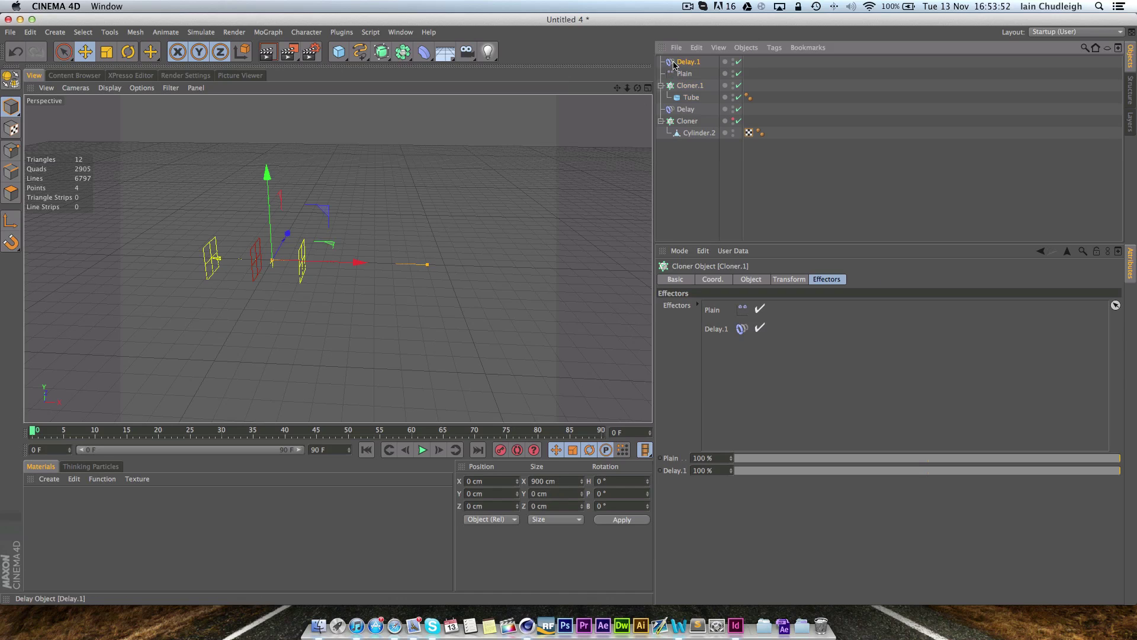
{"action": "left_click", "coordinate": [760, 280]}
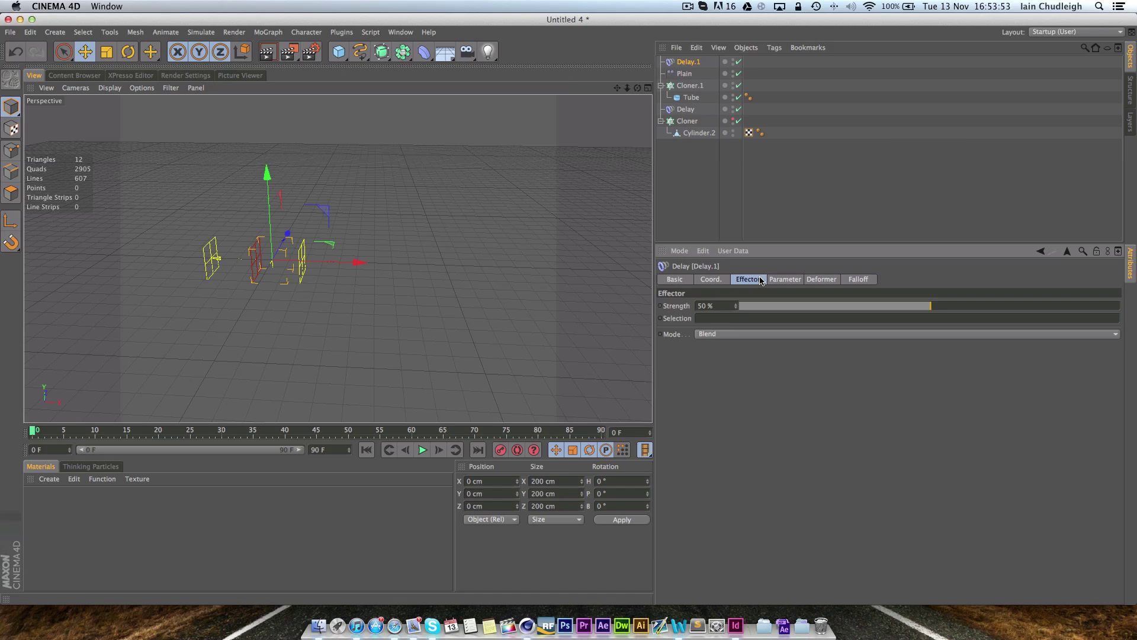
{"action": "left_click", "coordinate": [731, 334]}
{"action": "left_click", "coordinate": [714, 370]}
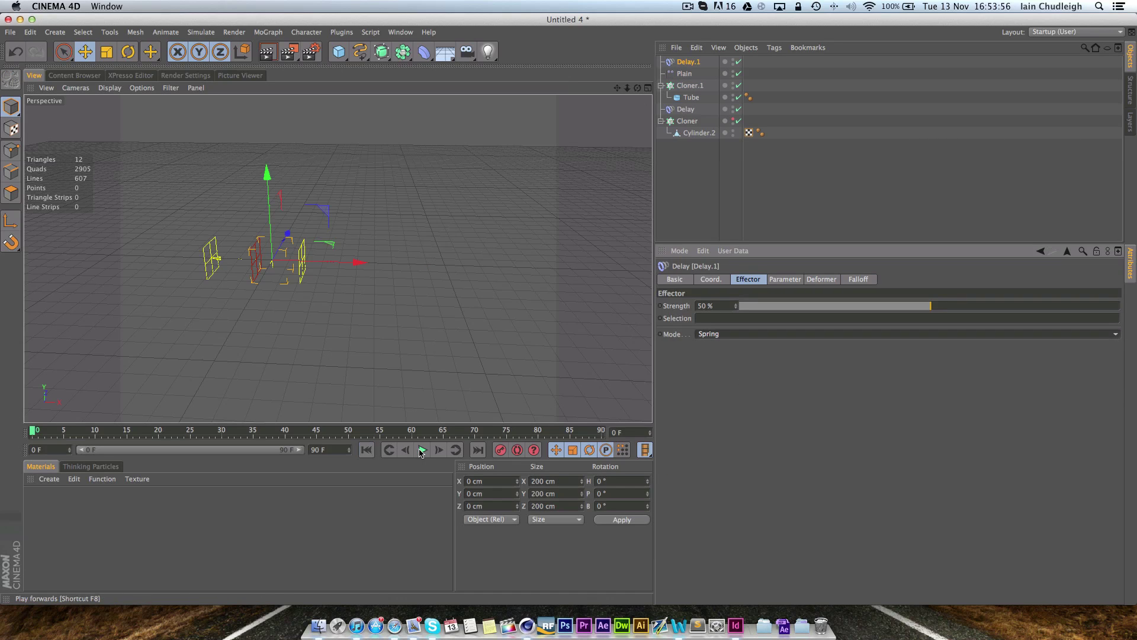
{"action": "left_click", "coordinate": [421, 451]}
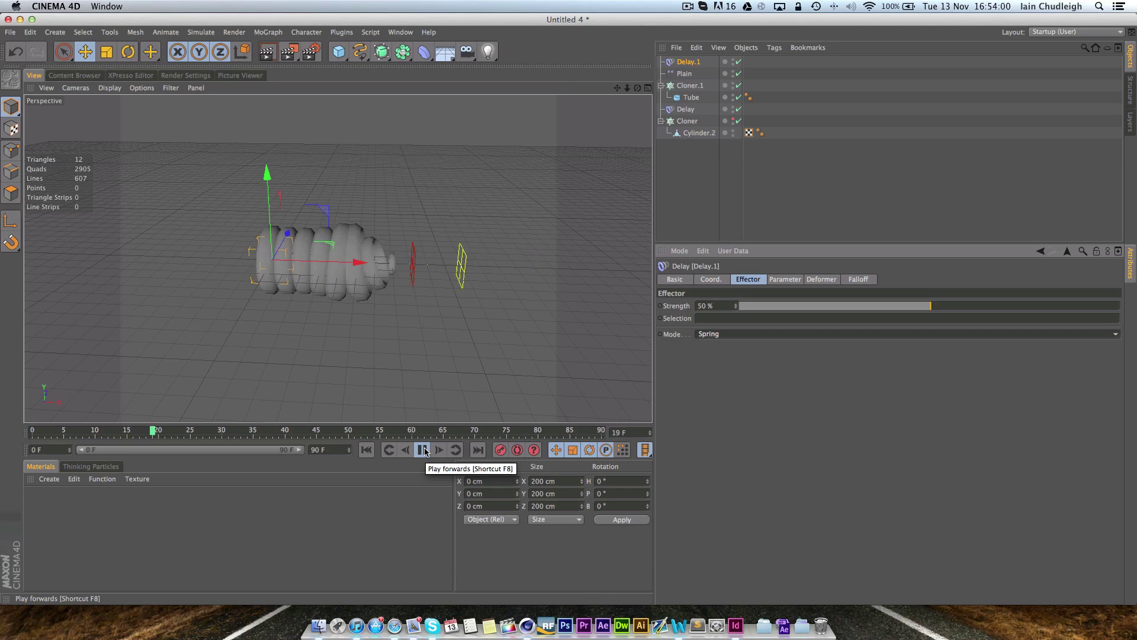
{"action": "left_click", "coordinate": [422, 450]}
Raise the Delay effector's strength to 74% and replay the animation from the start
{"action": "left_click_drag", "start_coordinate": [910, 307], "coordinate": [1022, 306]}
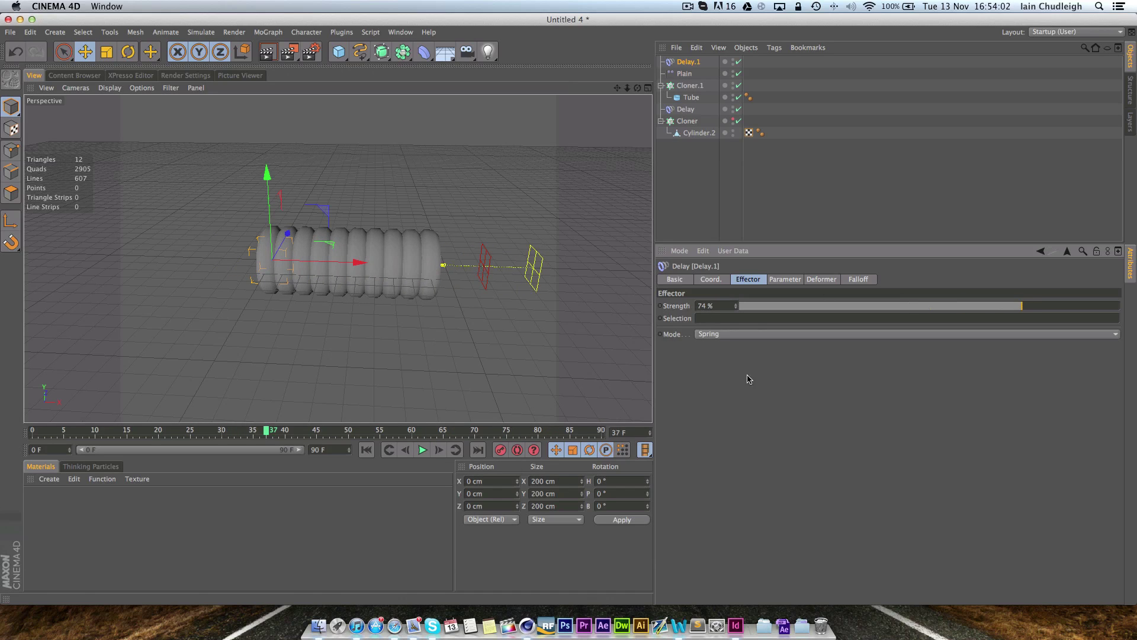
{"action": "left_click", "coordinate": [366, 450]}
{"action": "left_click", "coordinate": [421, 450]}
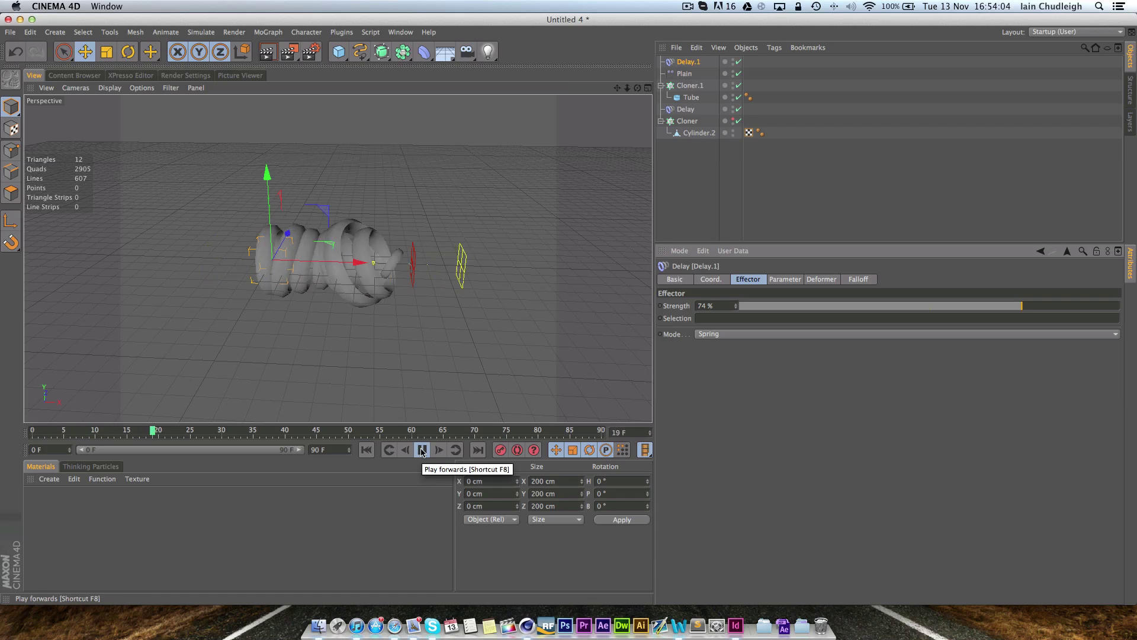
{"action": "left_click", "coordinate": [422, 450]}
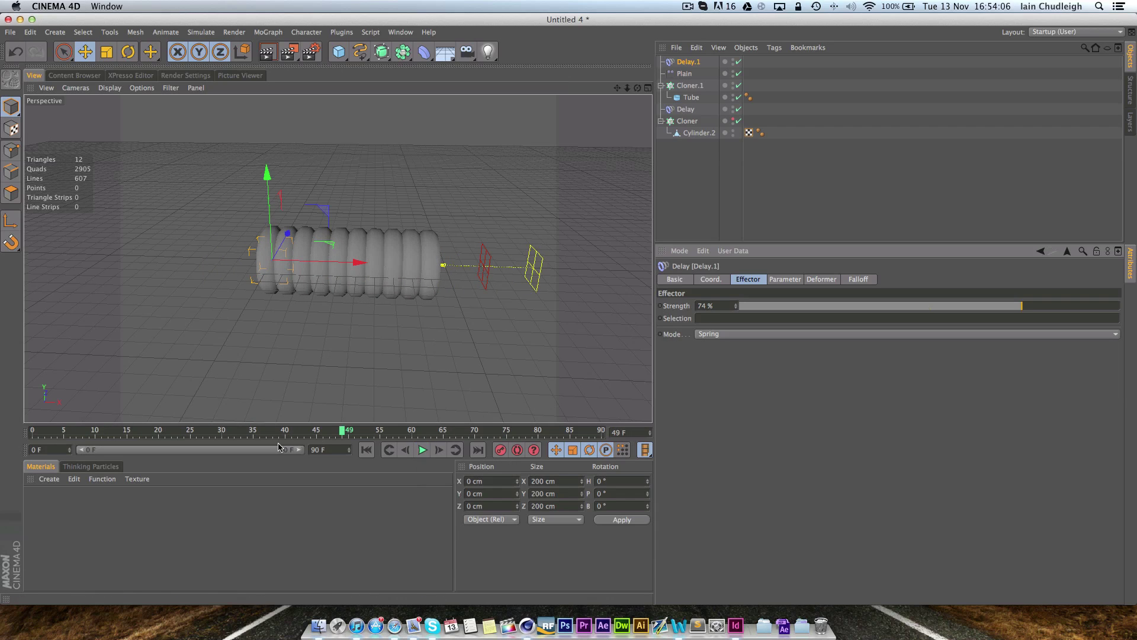
Replay the tubes' growth animation from frame 0 to review the spring motion
{"action": "left_click", "coordinate": [366, 450]}
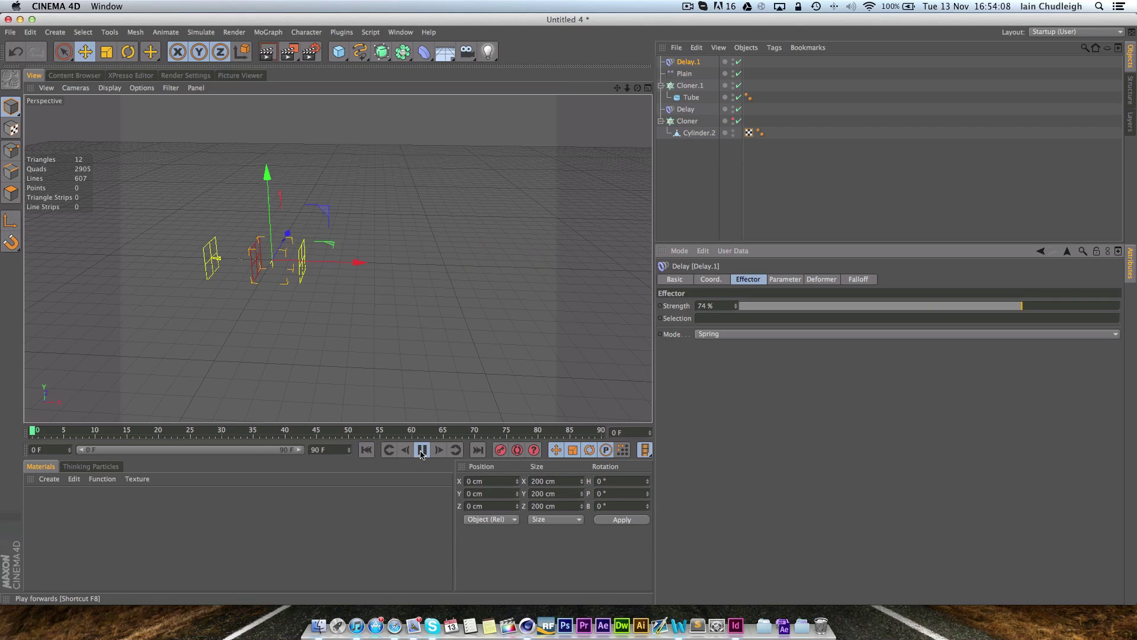
{"action": "left_click", "coordinate": [421, 450]}
{"action": "left_click", "coordinate": [421, 450]}
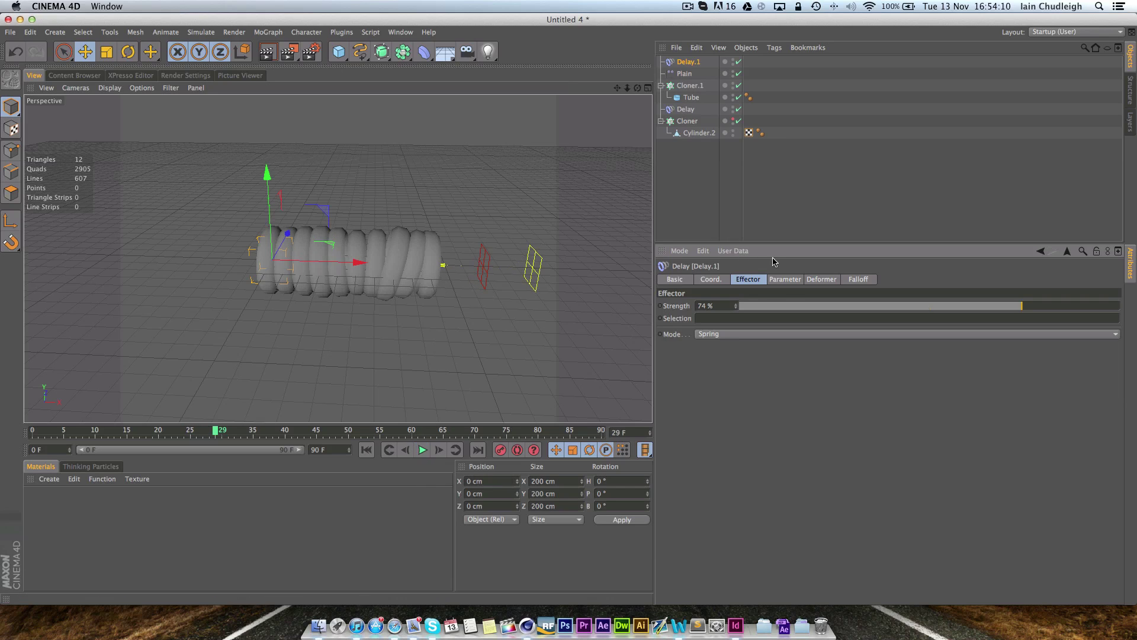
Turn off Rotation in the Delay effector's transform parameters and preview the tubes' animation from the start
{"action": "left_click", "coordinate": [785, 279]}
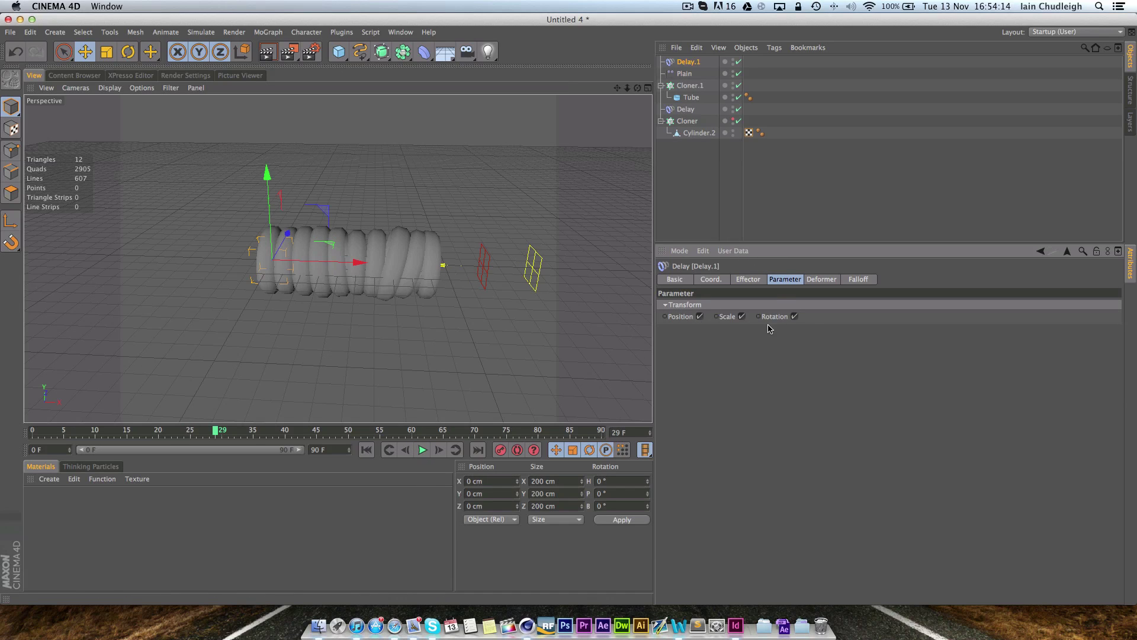
{"action": "left_click", "coordinate": [367, 450]}
{"action": "left_click", "coordinate": [421, 450]}
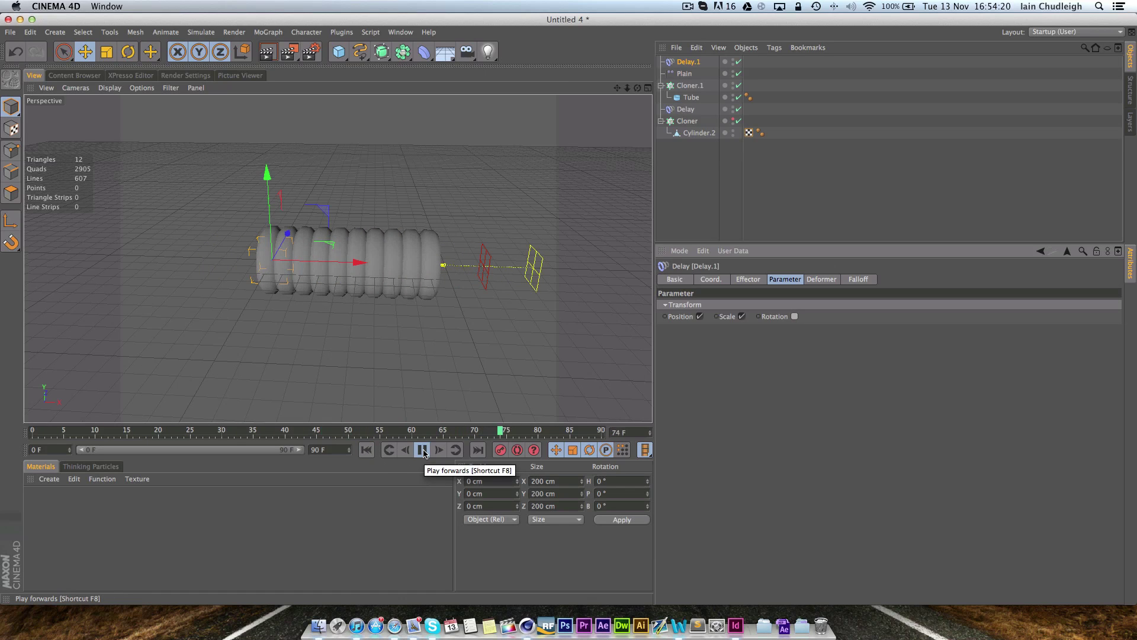
{"action": "left_click", "coordinate": [422, 451]}
Turn off Position for the Delay effector, leaving only Scale, and preview the animation from frame 0
{"action": "left_click", "coordinate": [700, 316]}
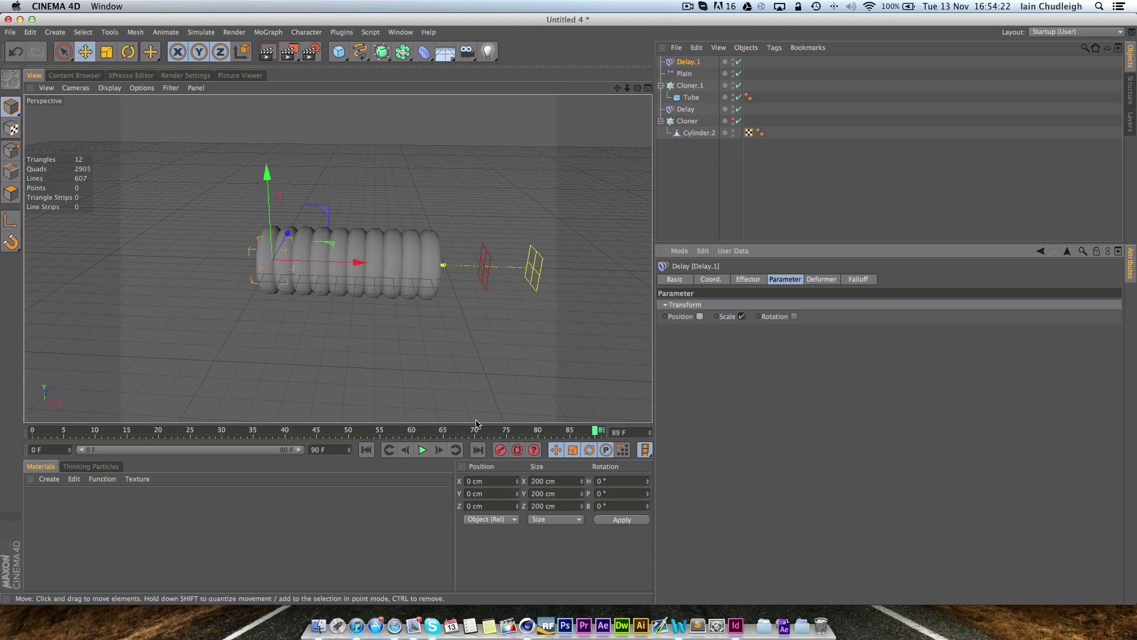
{"action": "left_click", "coordinate": [366, 450]}
{"action": "left_click", "coordinate": [421, 450]}
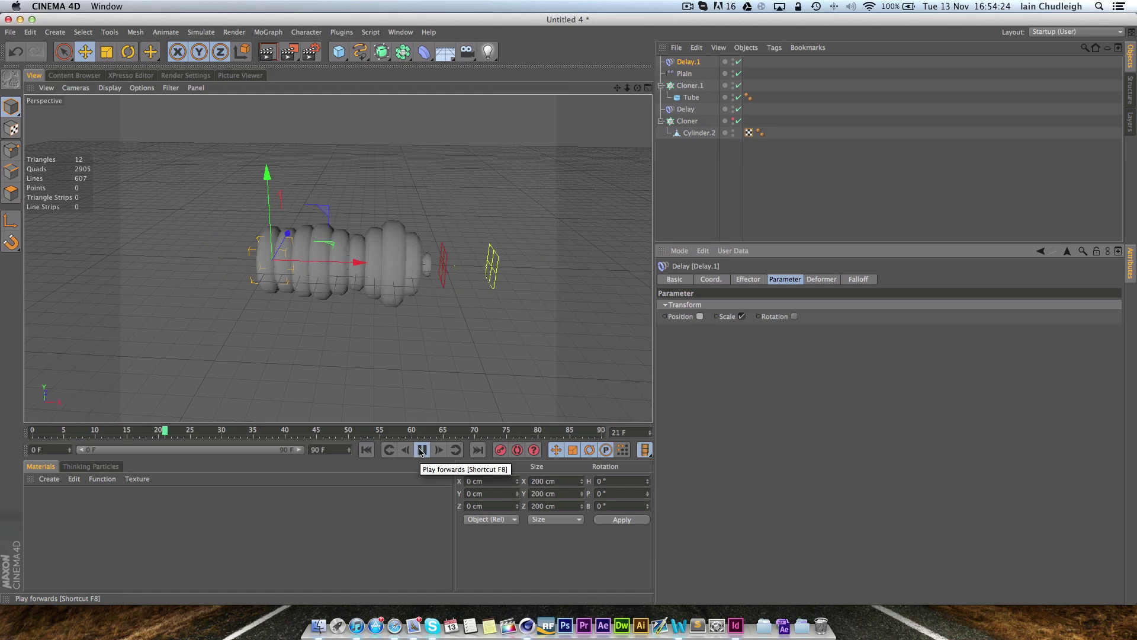
{"action": "left_click", "coordinate": [421, 451]}
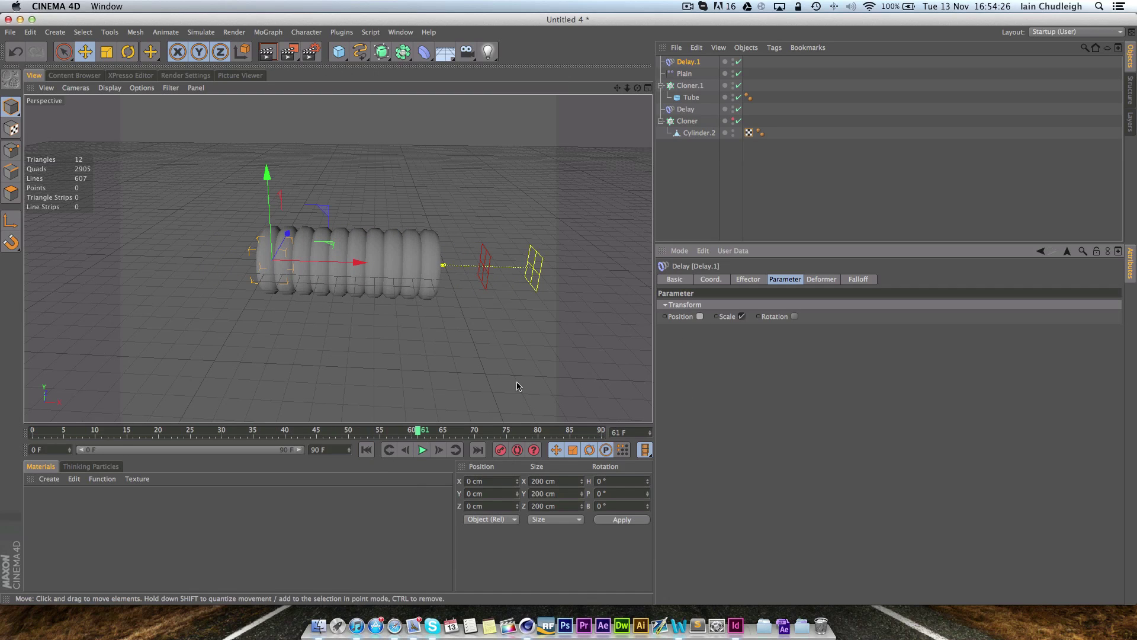
Lower the Delay effector's strength to 50% and replay the tubes' animation from the start
{"action": "left_click_drag", "start_coordinate": [433, 315], "coordinate": [282, 314], "text": "alt"}
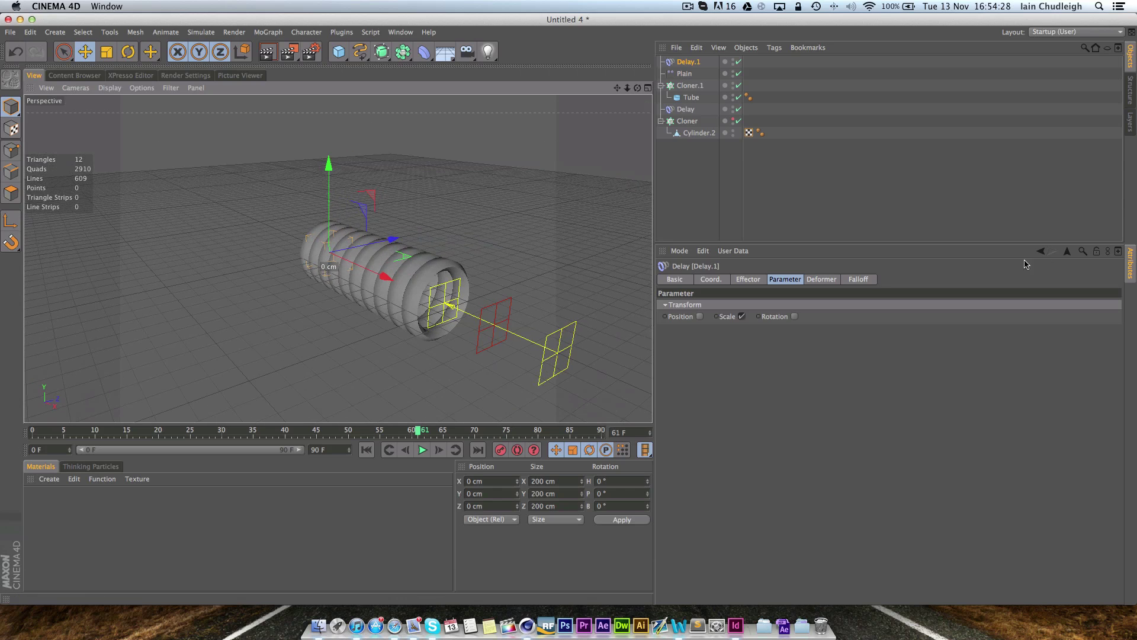
{"action": "left_click", "coordinate": [759, 282]}
{"action": "mouse_move", "coordinate": [962, 313]}
{"action": "left_mouse_down"}
{"action": "mouse_move", "coordinate": [770, 320]}
{"action": "mouse_move", "coordinate": [1112, 311]}
{"action": "mouse_move", "coordinate": [943, 323]}
{"action": "left_mouse_up"}
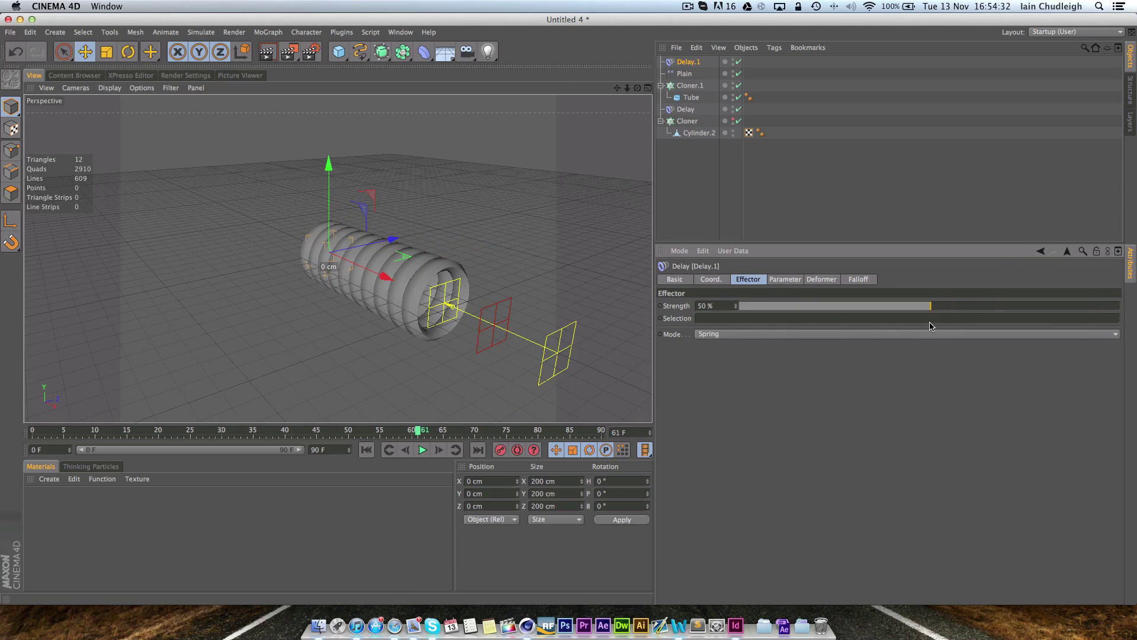
{"action": "left_click", "coordinate": [366, 449]}
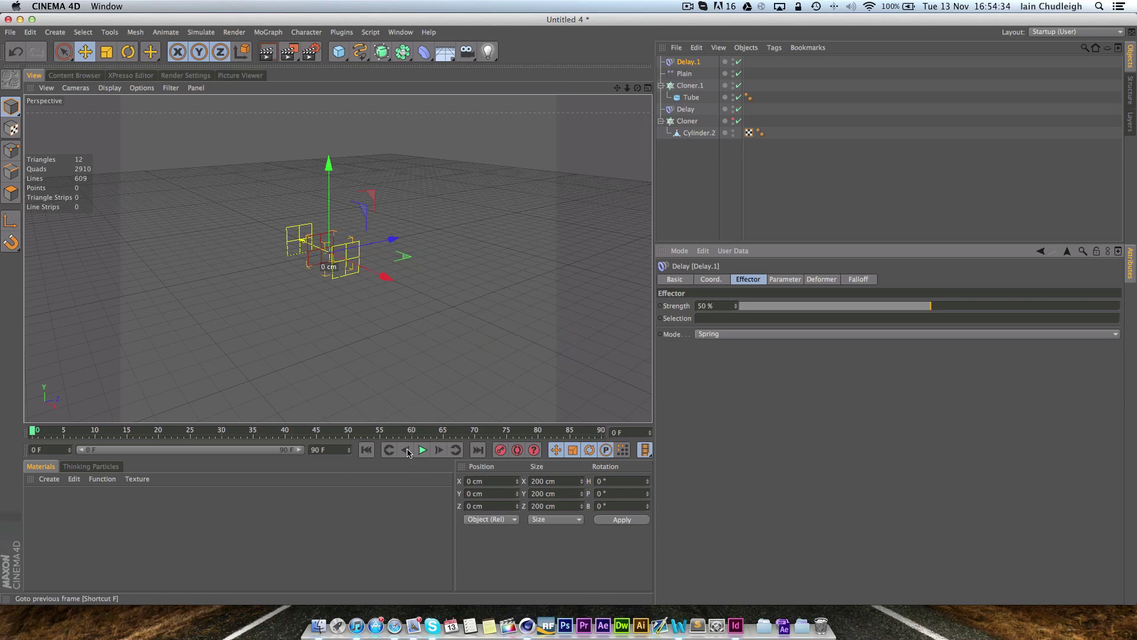
{"action": "left_click", "coordinate": [423, 450]}
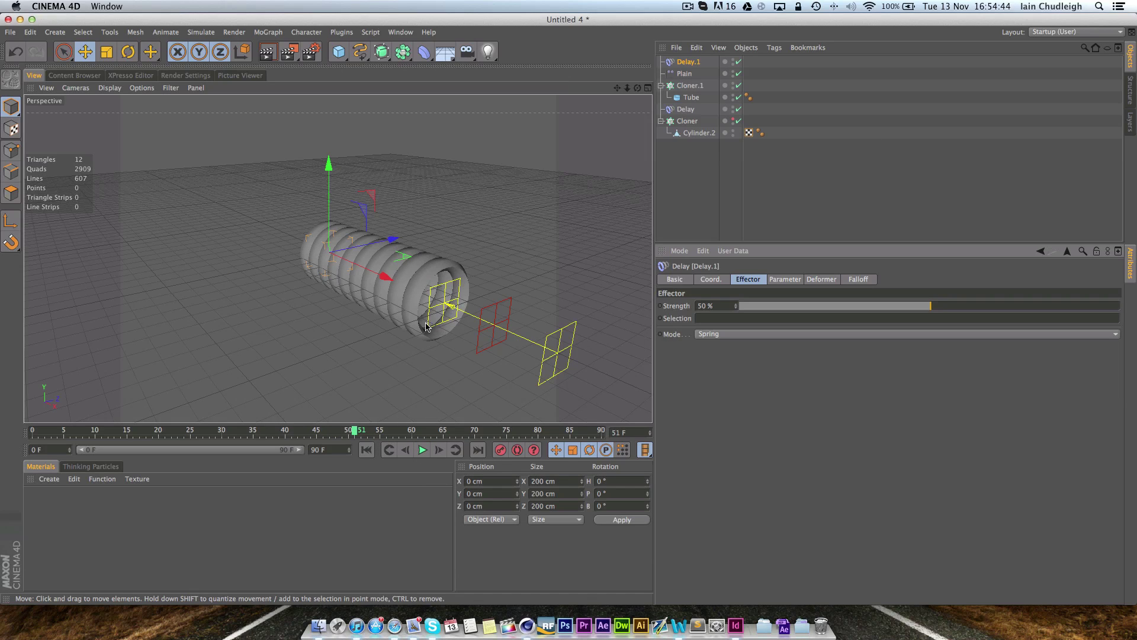
Add a cube primitive and hide the tube Cloner in the viewport
{"action": "left_click", "coordinate": [342, 53]}
{"action": "left_click", "coordinate": [431, 70]}
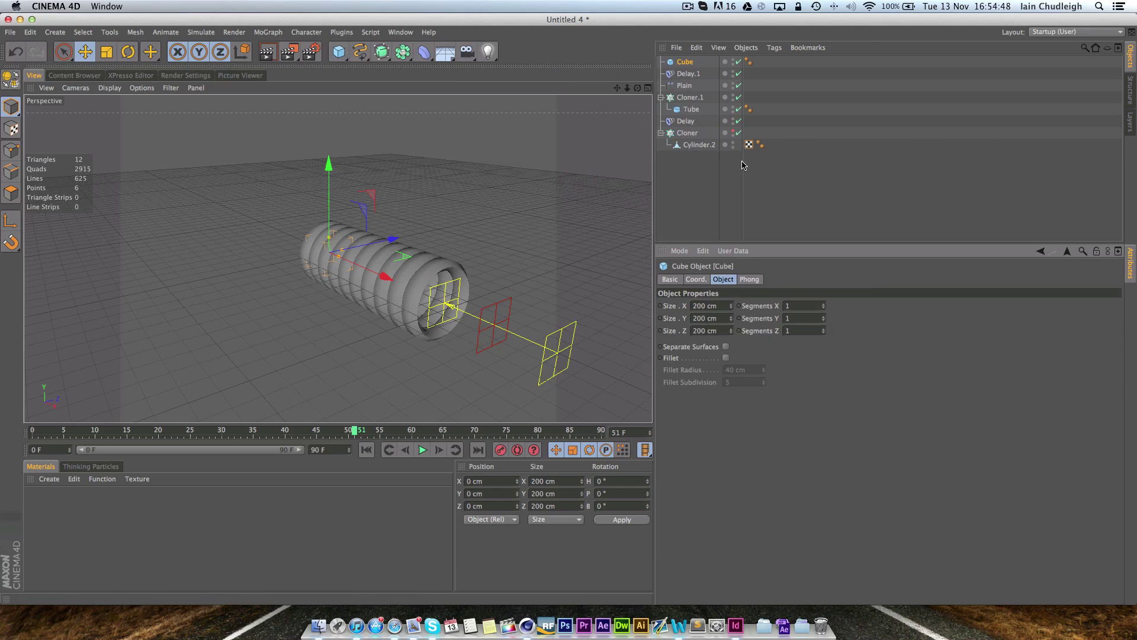
{"action": "left_click", "coordinate": [733, 97]}
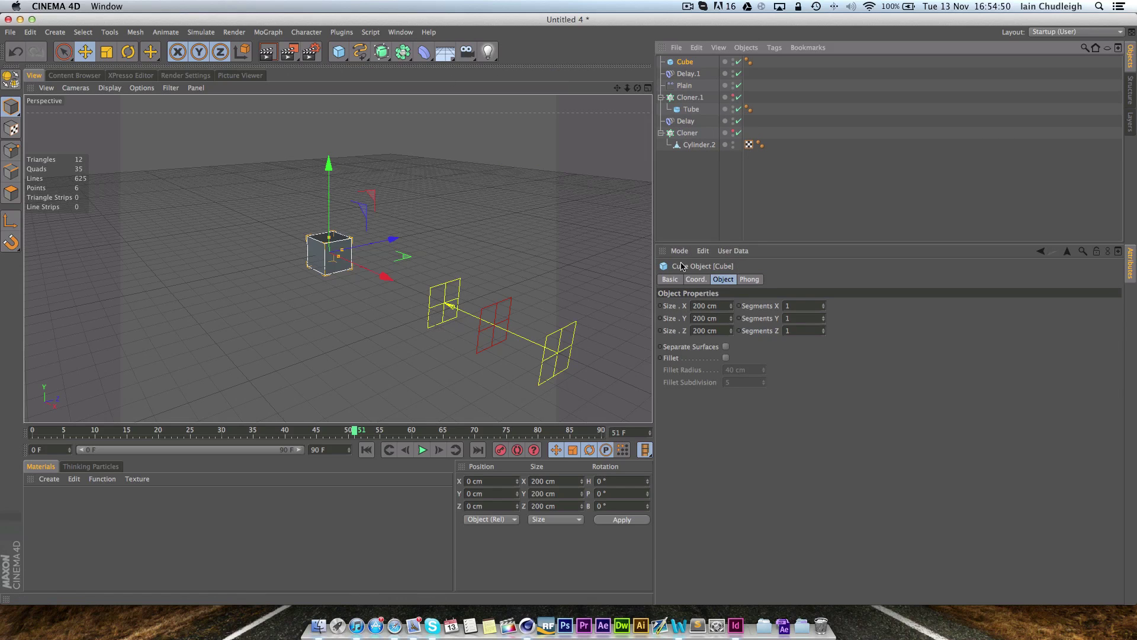
Set the cube's X, Y and Z size to 40 cm each
{"action": "left_click", "coordinate": [706, 307]}
{"action": "type", "text": "40"}
{"action": "key", "text": "Tab"}
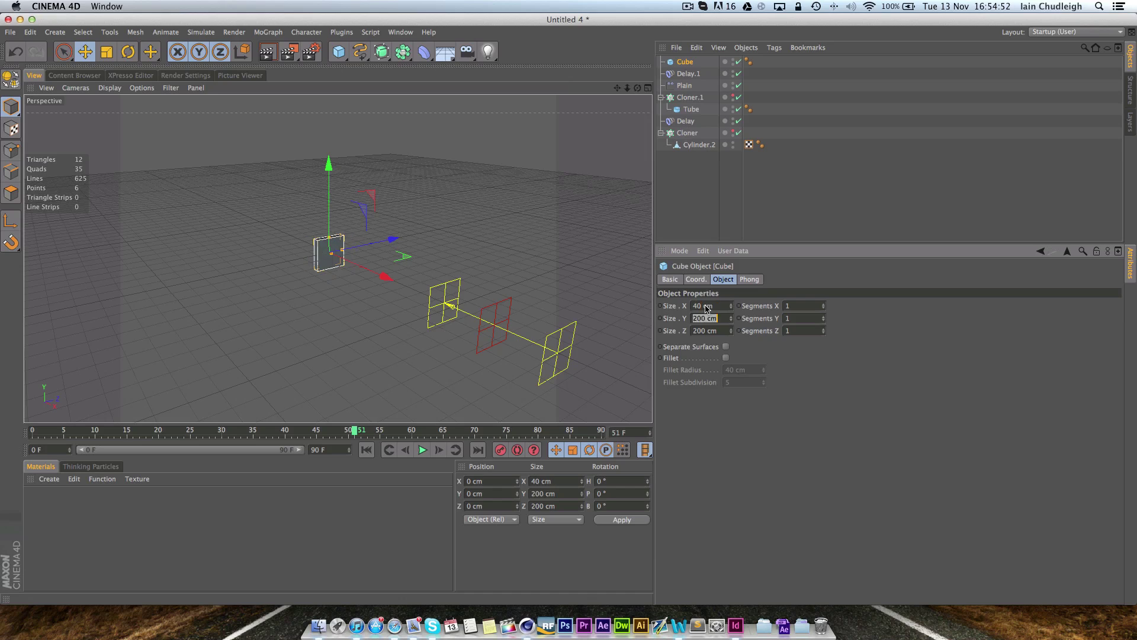
{"action": "type", "text": "40"}
{"action": "key", "text": "Tab"}
{"action": "type", "text": "40"}
{"action": "key", "text": "Return"}
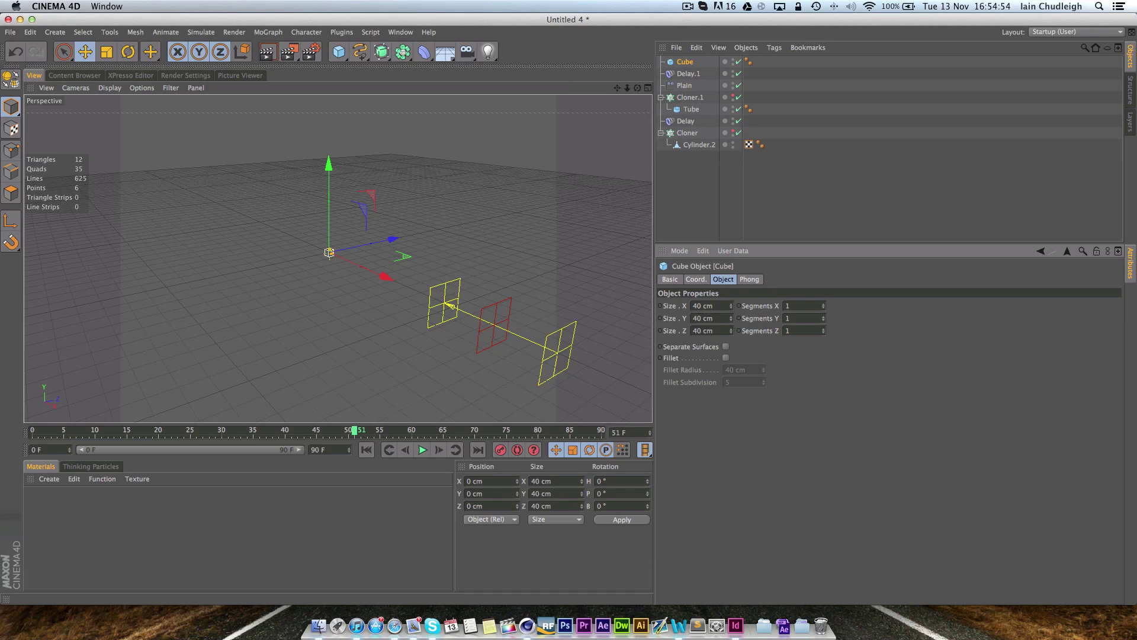
Add a Cloner with the cube as its child and set its mode to Grid Array
{"action": "left_click", "coordinate": [278, 33]}
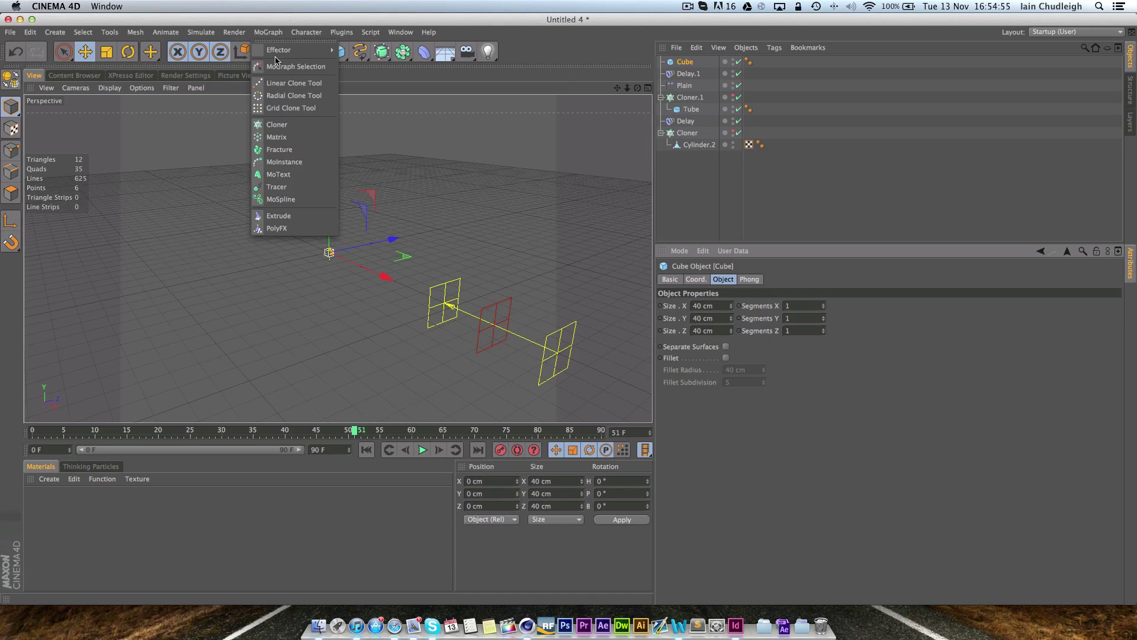
{"action": "left_click", "coordinate": [282, 125]}
{"action": "left_click_drag", "start_coordinate": [682, 76], "coordinate": [687, 62]}
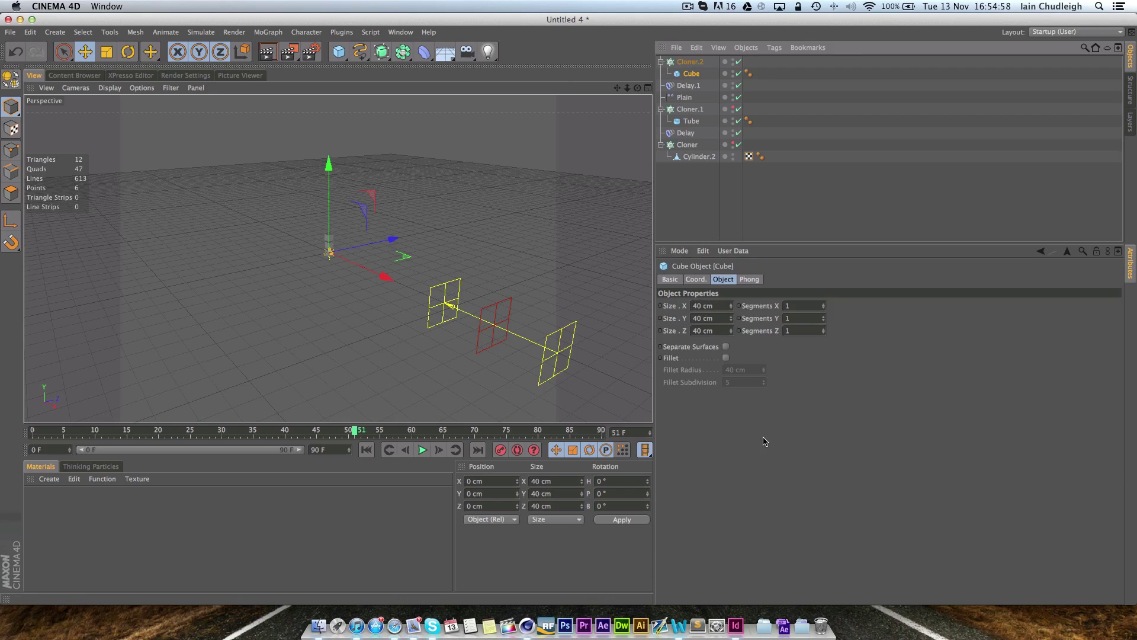
{"action": "left_click", "coordinate": [690, 62]}
{"action": "left_click", "coordinate": [721, 305]}
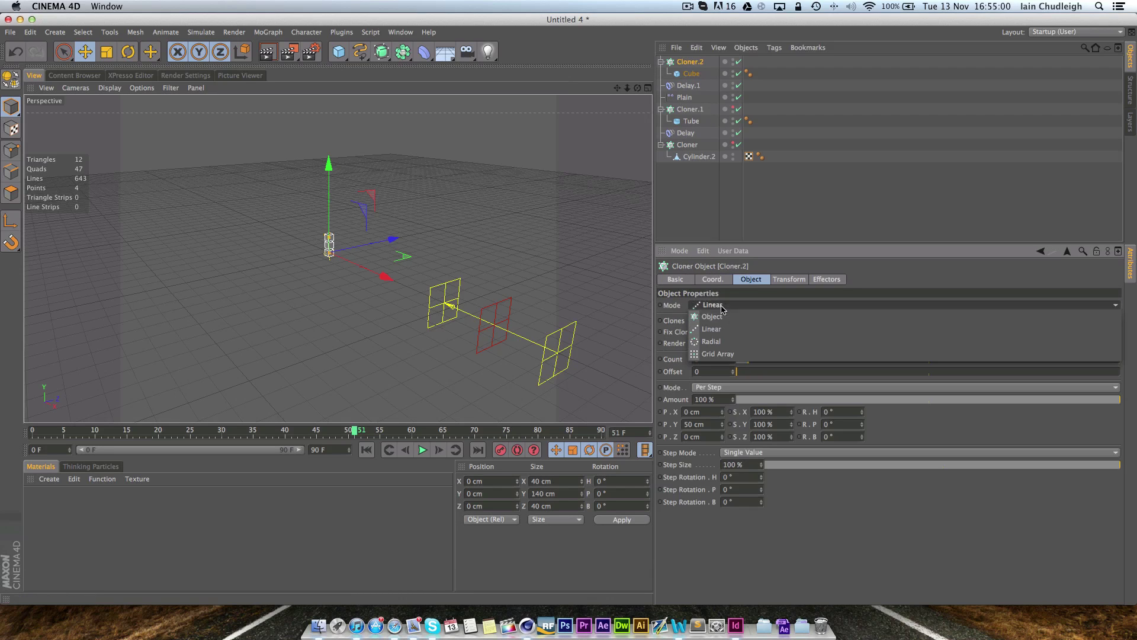
{"action": "left_click", "coordinate": [718, 353]}
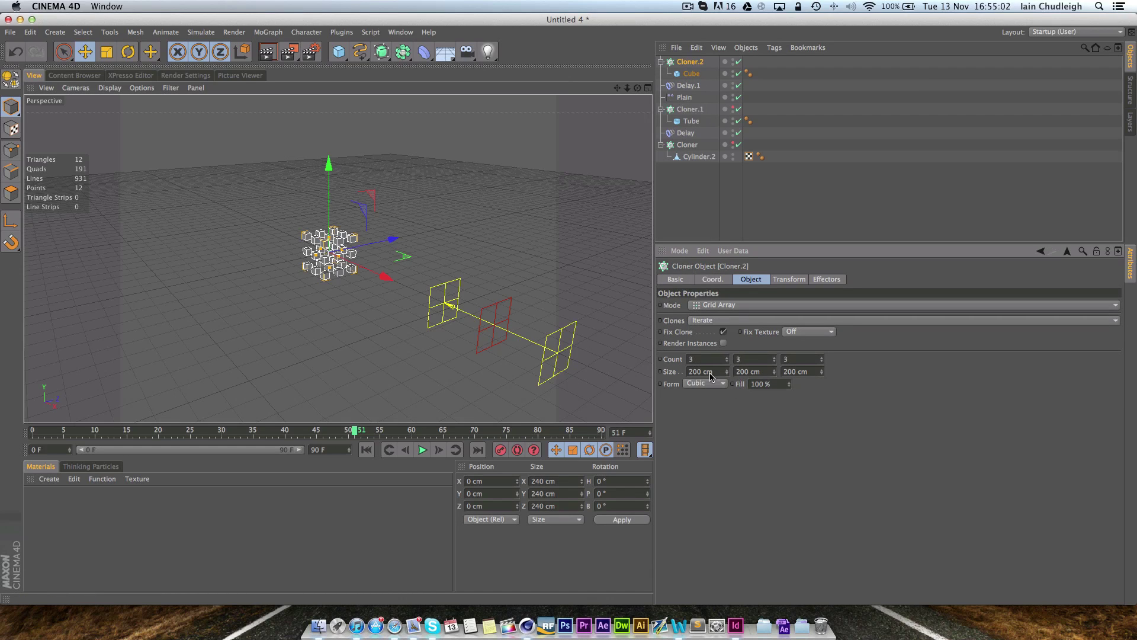
Set the cube Cloner's grid size to 1000 cm on all three axes
{"action": "left_click", "coordinate": [712, 373]}
{"action": "type", "text": "1000"}
{"action": "key", "text": "Tab"}
{"action": "type", "text": "1000"}
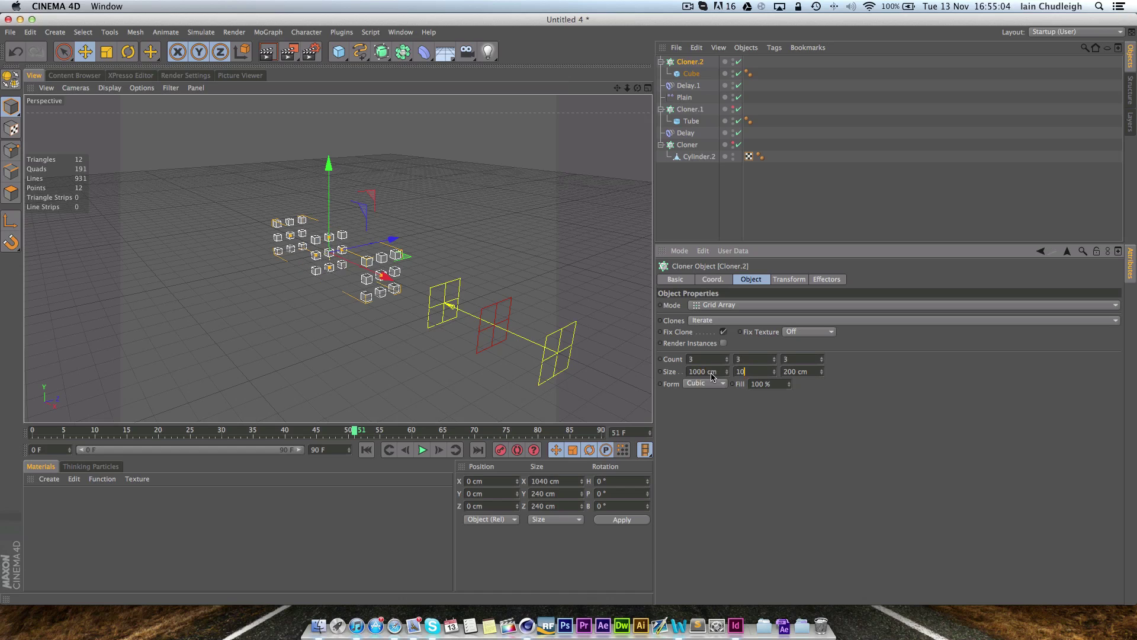
{"action": "key", "text": "Tab"}
{"action": "type", "text": "1000"}
{"action": "key", "text": "Return"}
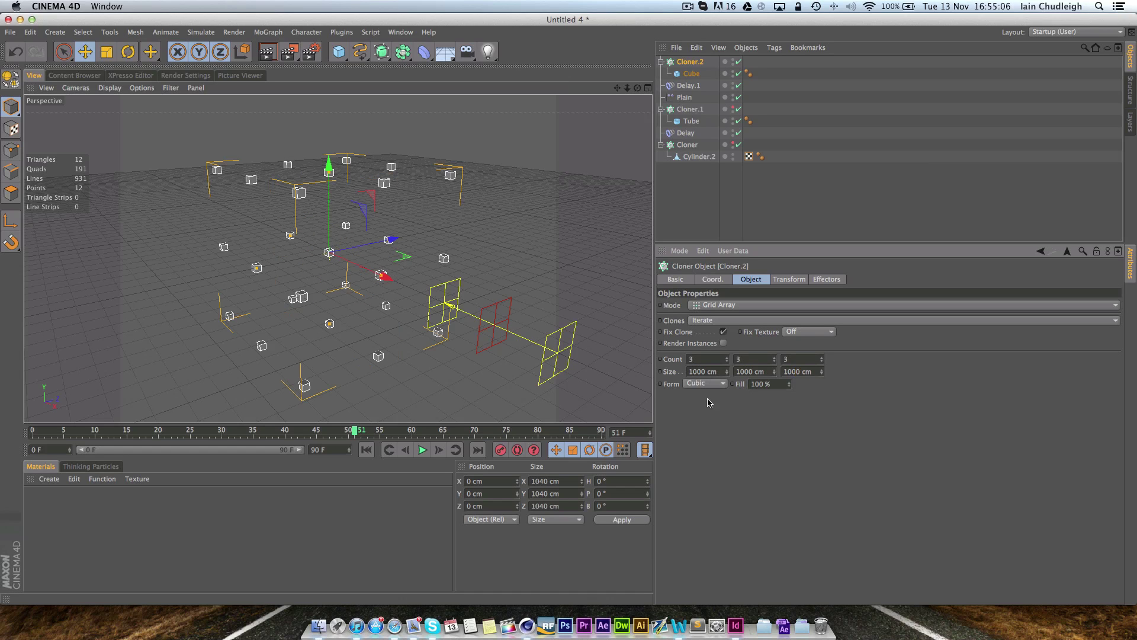
Set the cube Cloner's grid count to 10 in each direction
{"action": "type", "text": "10"}
{"action": "key", "text": "Tab"}
{"action": "type", "text": "1"}
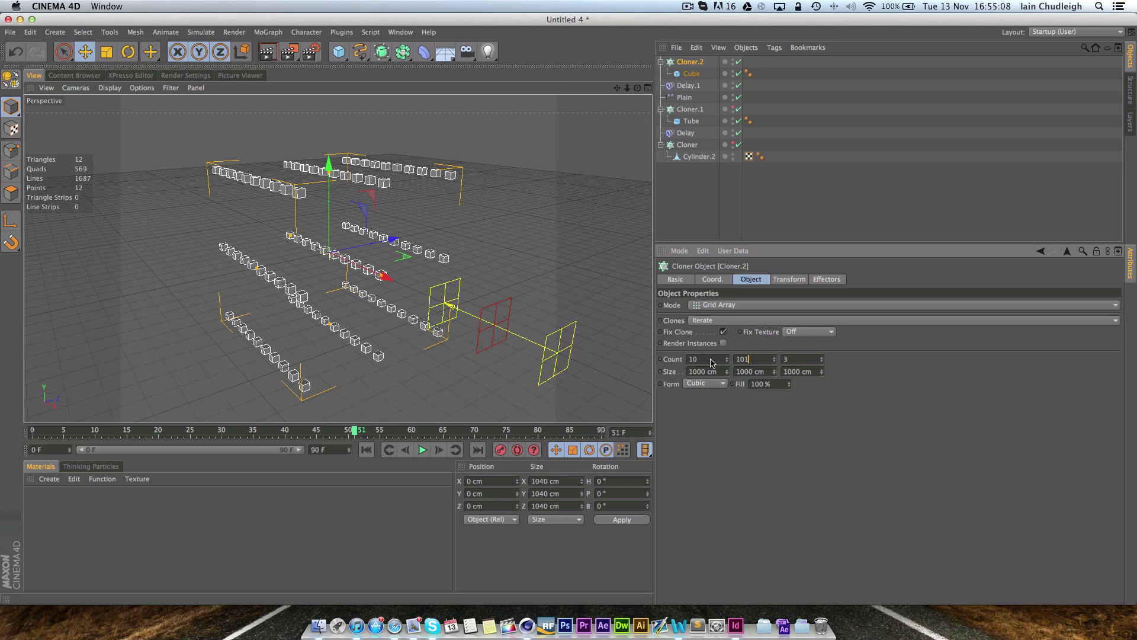
{"action": "key", "text": "Tab"}
{"action": "type", "text": "10"}
{"action": "key", "text": "Return"}
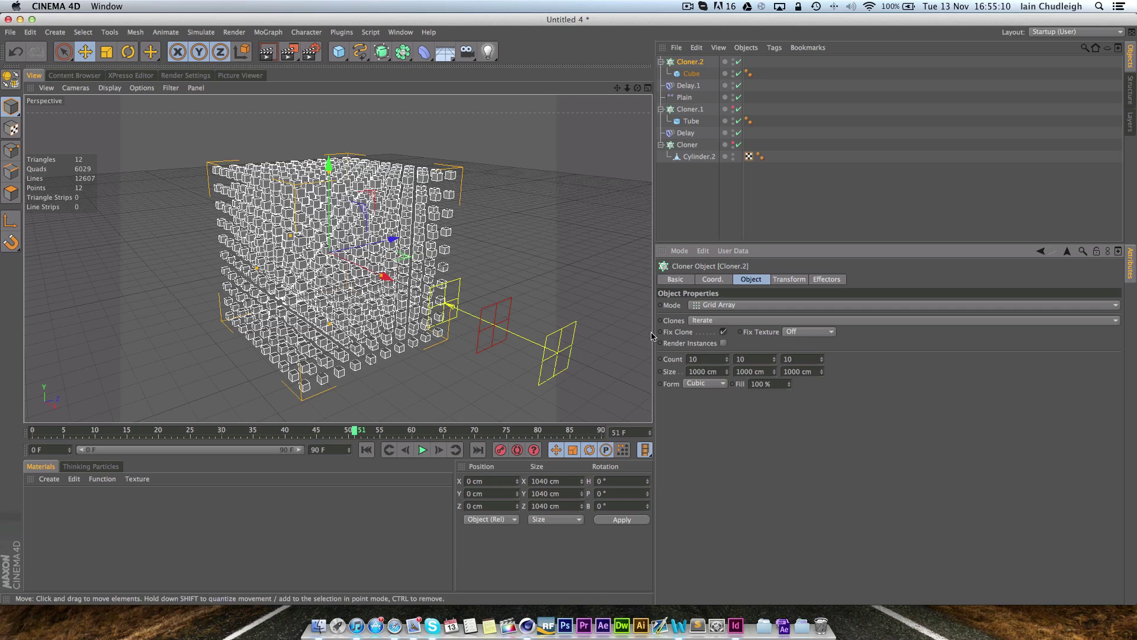
Reduce the cube Cloner's grid count to 5 in each direction
{"action": "type", "text": "5"}
{"action": "key", "text": "Tab"}
{"action": "type", "text": "5"}
{"action": "key", "text": "Tab"}
{"action": "type", "text": "5"}
{"action": "key", "text": "Tab"}
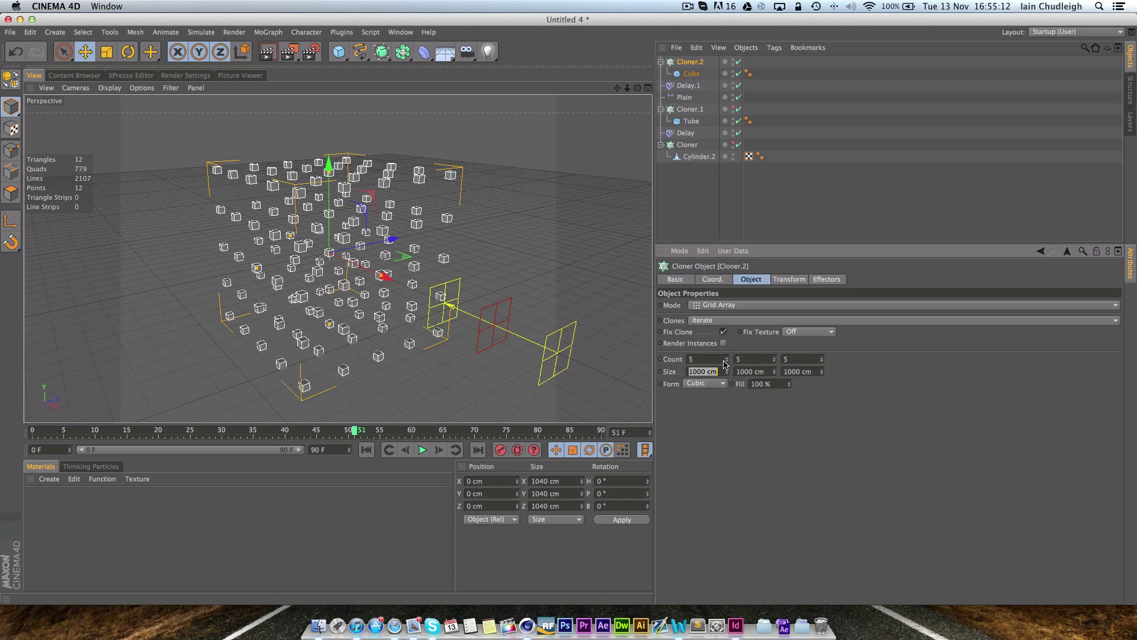
Add a Random effector to the cube Cloner
{"action": "mouse_move", "coordinate": [361, 249]}
{"action": "left_mouse_down", "text": "alt"}
{"action": "mouse_move", "coordinate": [356, 201]}
{"action": "mouse_move", "coordinate": [357, 220]}
{"action": "left_mouse_up", "text": "alt"}
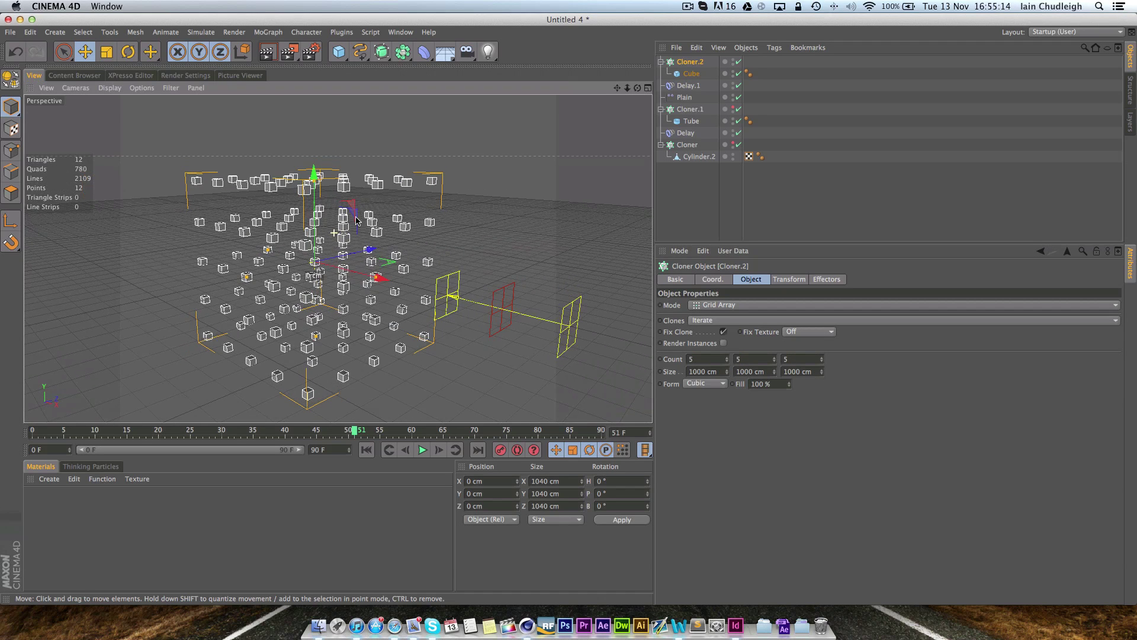
{"action": "left_click", "coordinate": [268, 32]}
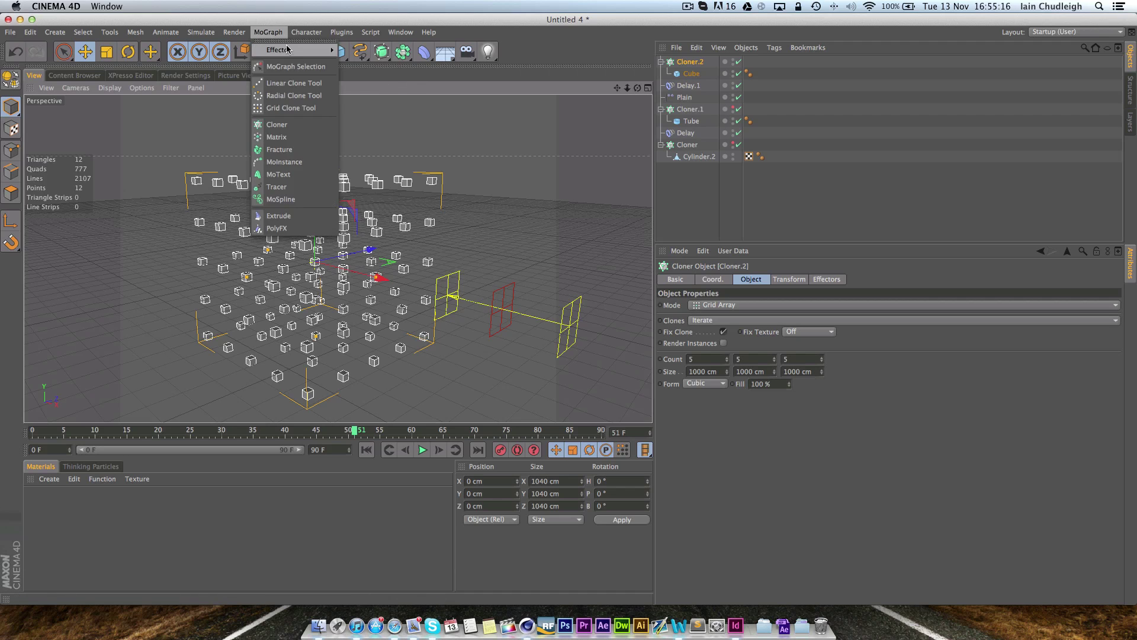
{"action": "mouse_move", "coordinate": [290, 49]}
{"action": "left_click", "coordinate": [363, 145]}
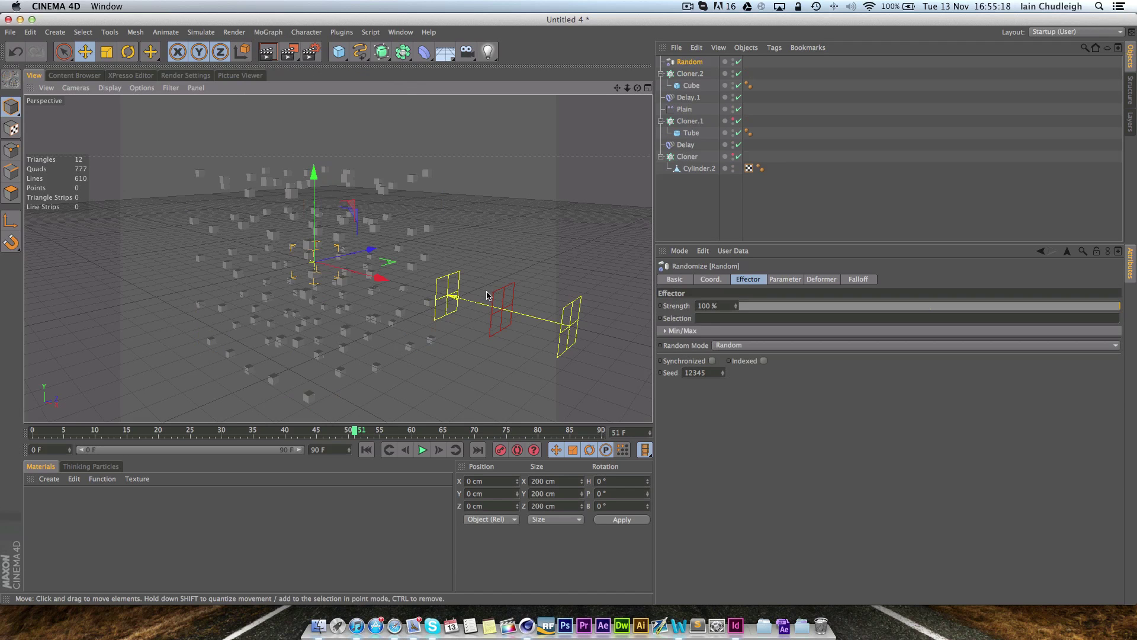
Set the Random effector's position offsets to 100 cm in X, Y and Z
{"action": "left_click", "coordinate": [784, 279]}
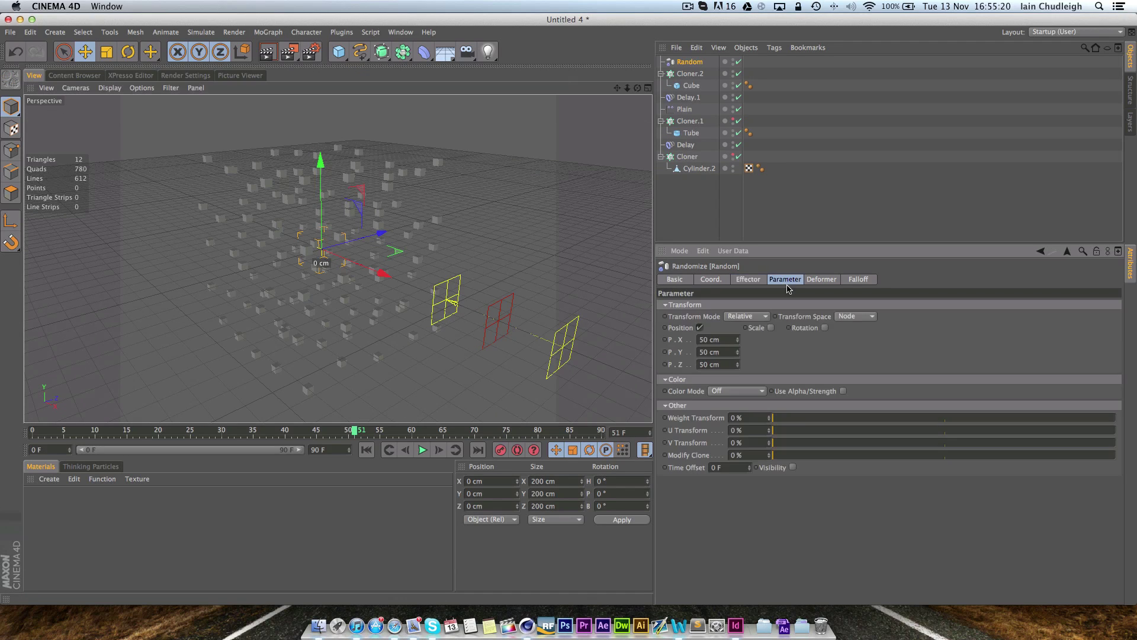
{"action": "type", "text": "0"}
{"action": "key", "text": "Tab"}
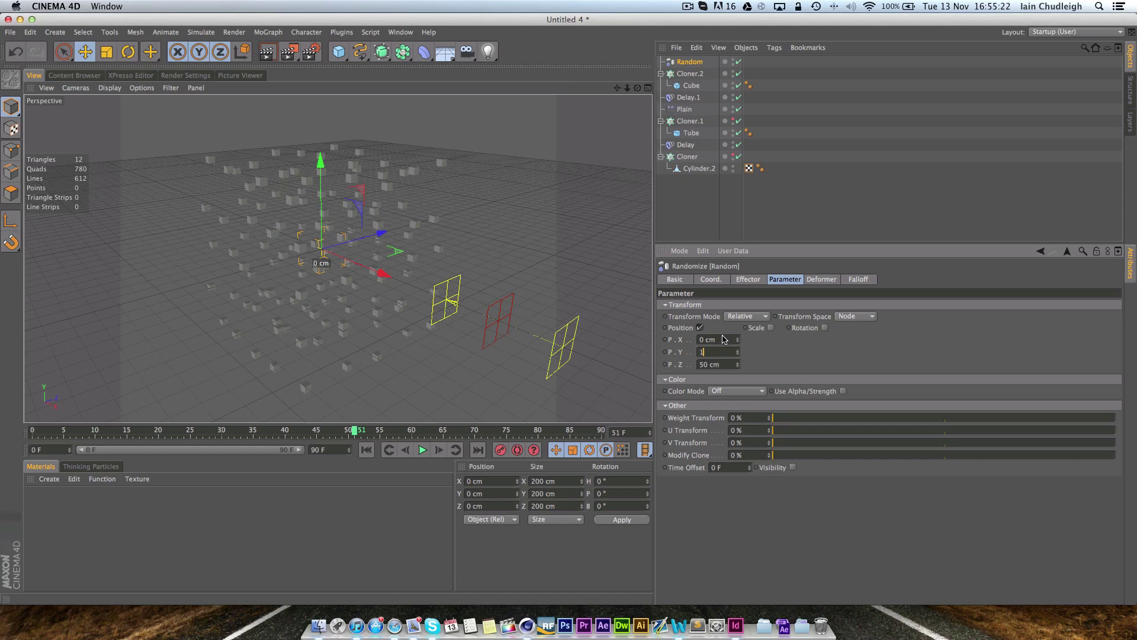
{"action": "key", "text": "shift+Tab"}
{"action": "type", "text": "1-"}
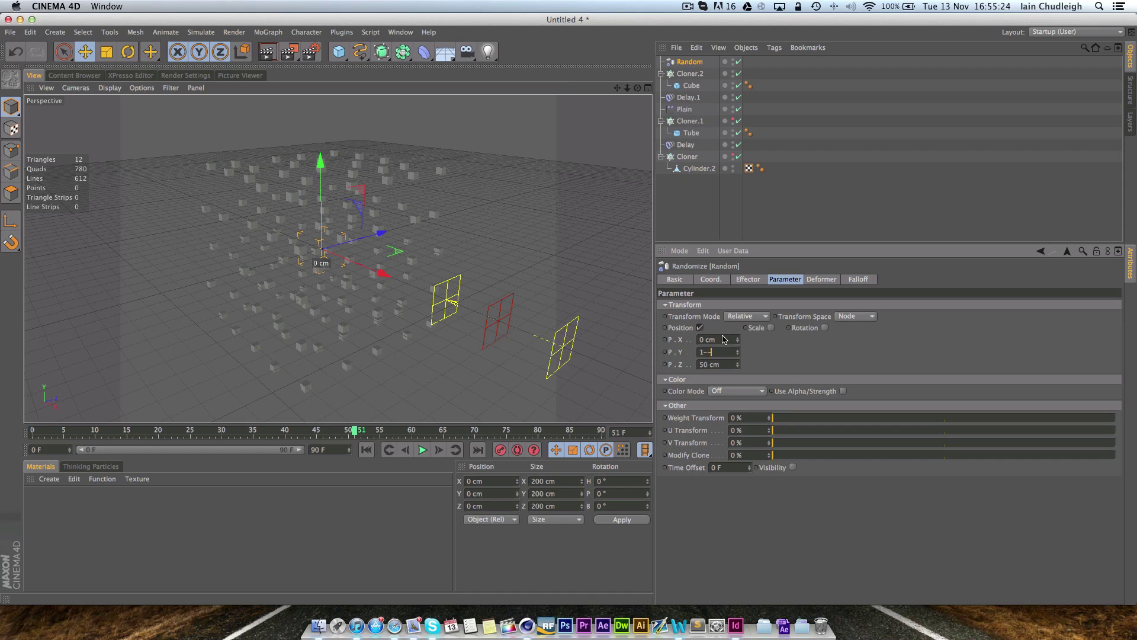
{"action": "type", "text": "100"}
{"action": "key", "text": "Tab"}
{"action": "type", "text": "100"}
{"action": "key", "text": "Tab"}
{"action": "type", "text": "100"}
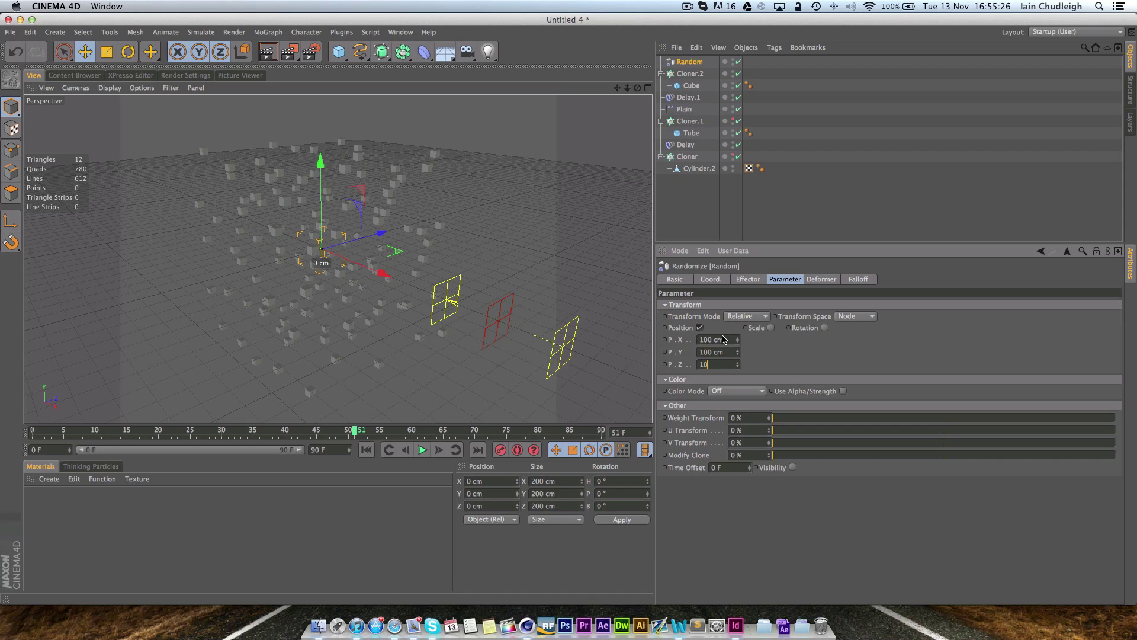
{"action": "key", "text": "Return"}
Render the view, hide the tube and rod Cloners from rendering, and render the view again
{"action": "key", "text": "super+r"}
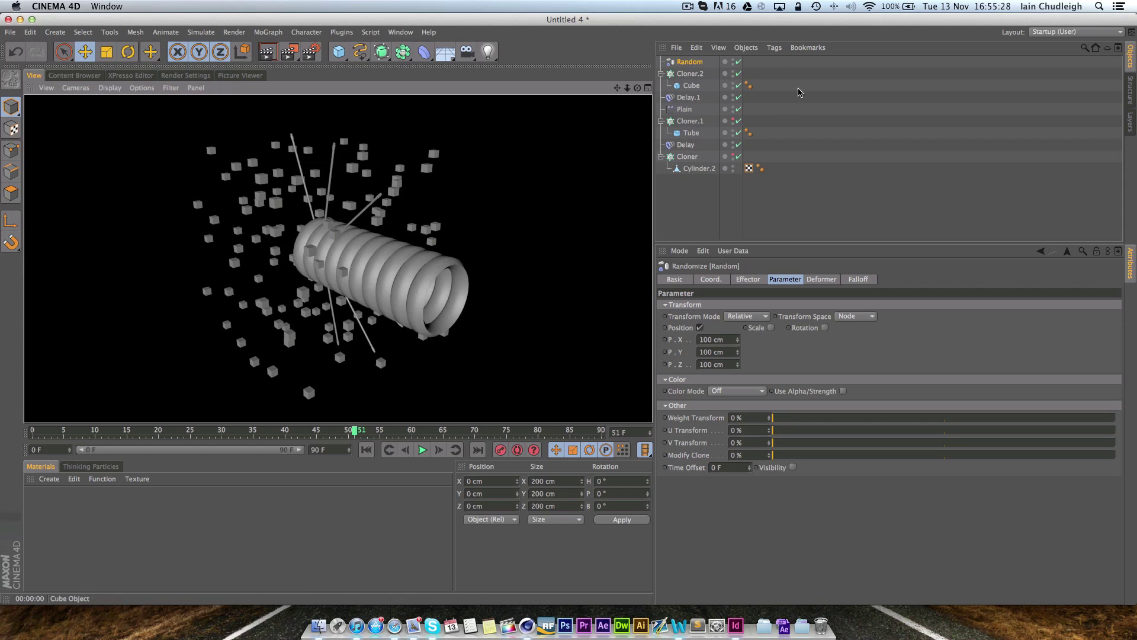
{"action": "left_click", "coordinate": [732, 121]}
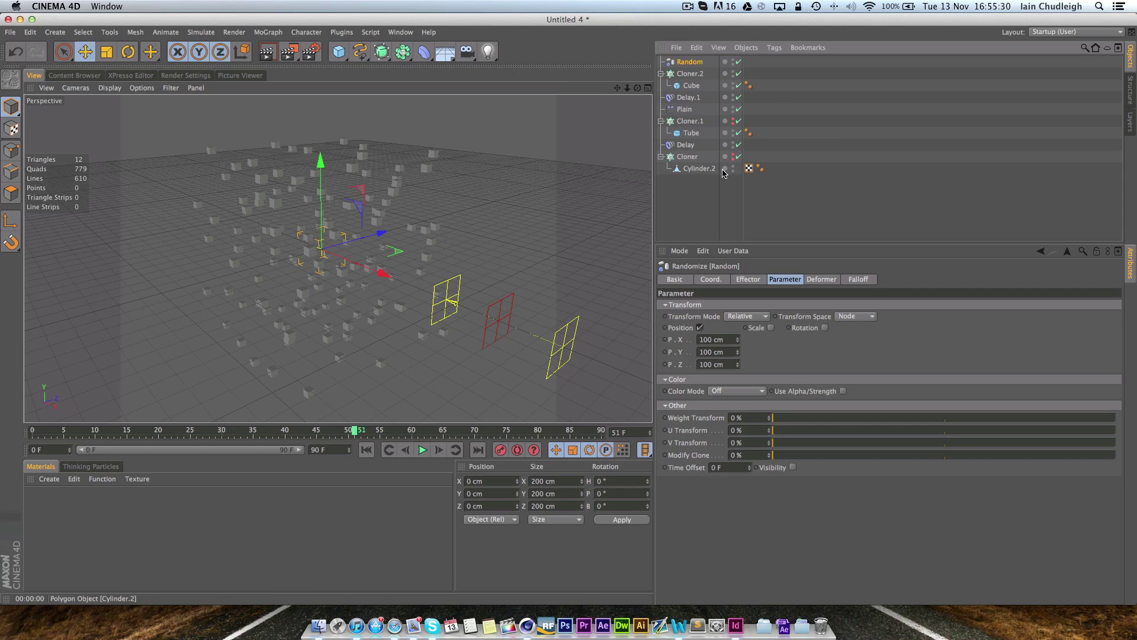
{"action": "key", "text": "super+r"}
Enable scale variation on the cube grid's Random effector, with uniform scale at 1
{"action": "left_click_drag", "start_coordinate": [284, 296], "coordinate": [313, 196], "text": "alt"}
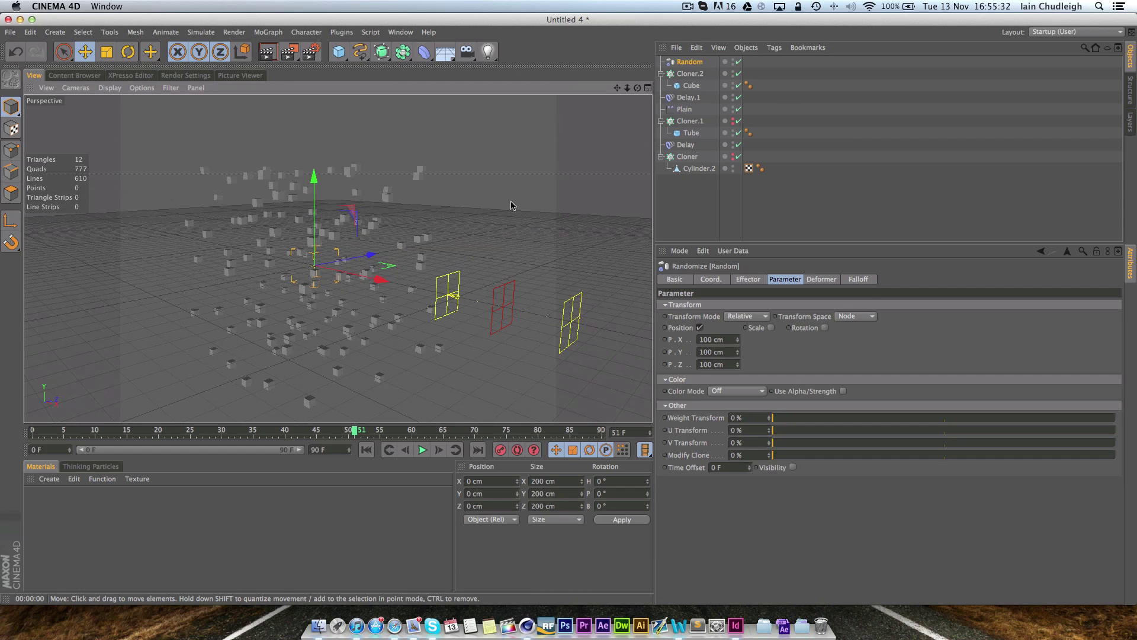
{"action": "left_click", "coordinate": [680, 77]}
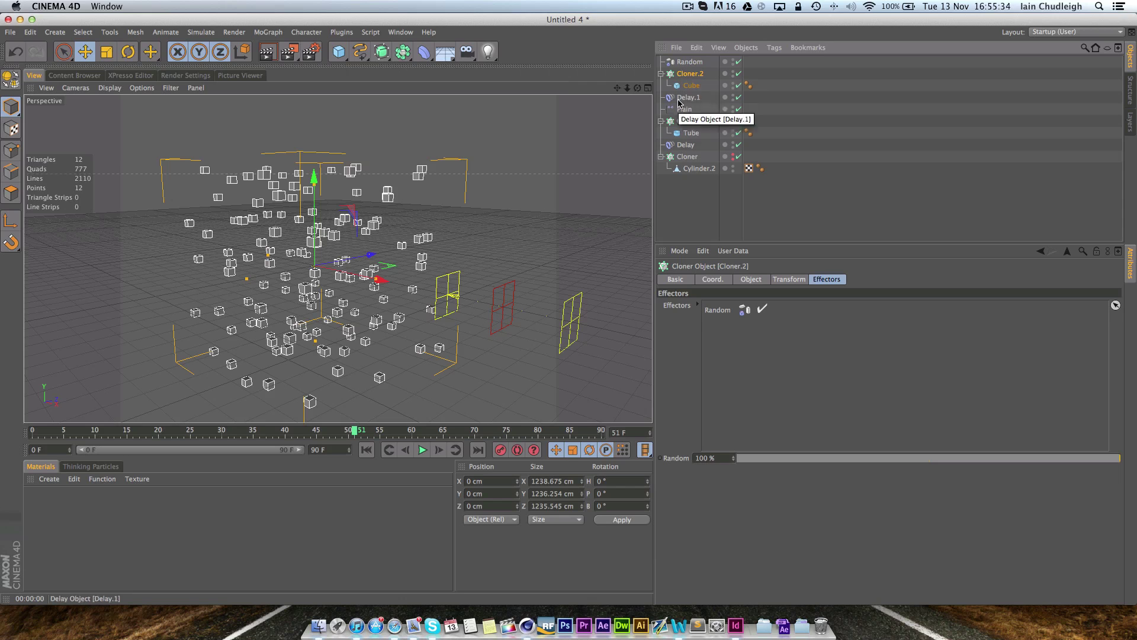
{"action": "left_click", "coordinate": [689, 61]}
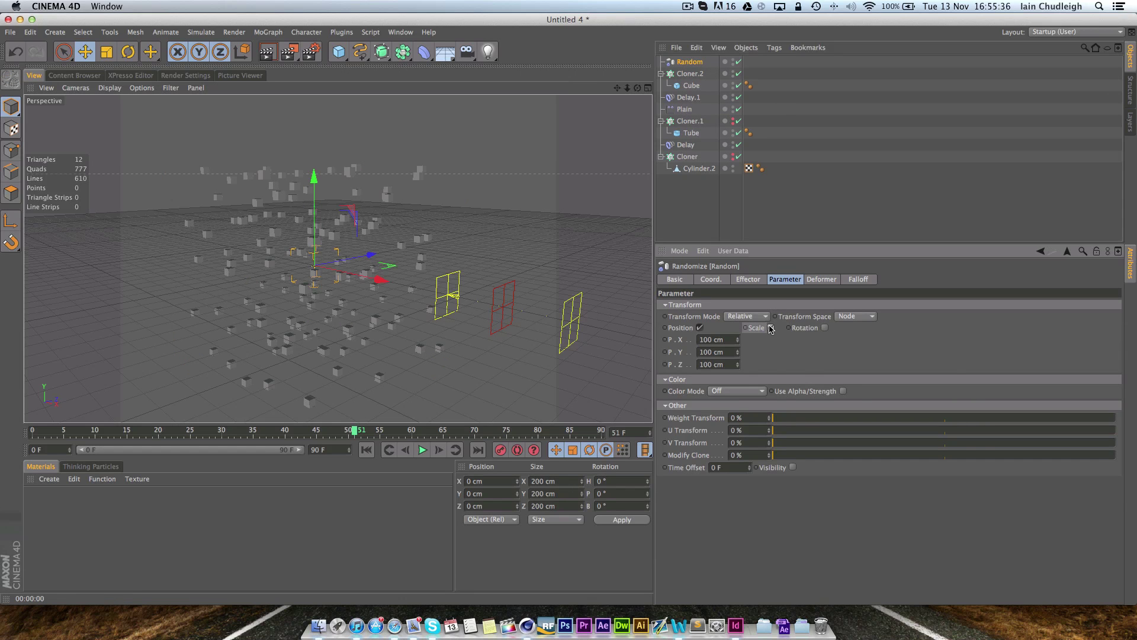
{"action": "left_click", "coordinate": [768, 327]}
{"action": "key", "text": "Return"}
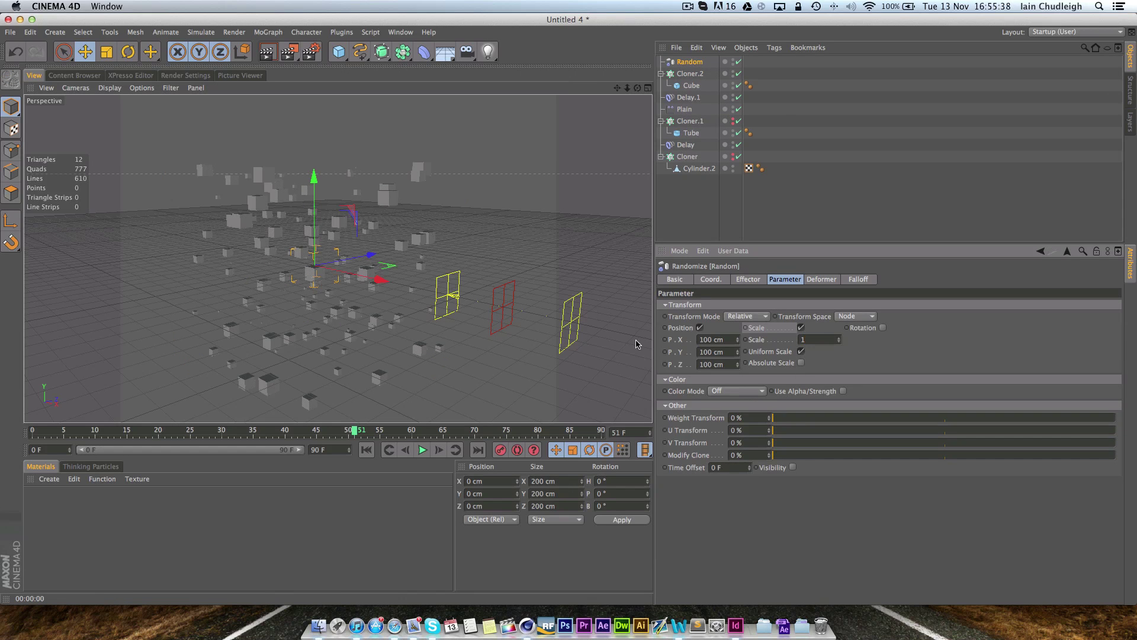
{"action": "mouse_move", "coordinate": [374, 262]}
{"action": "left_mouse_down", "text": "alt"}
{"action": "mouse_move", "coordinate": [221, 257]}
{"action": "mouse_move", "coordinate": [241, 282]}
{"action": "mouse_move", "coordinate": [465, 280]}
{"action": "mouse_move", "coordinate": [353, 302]}
{"action": "left_mouse_up", "text": "alt"}
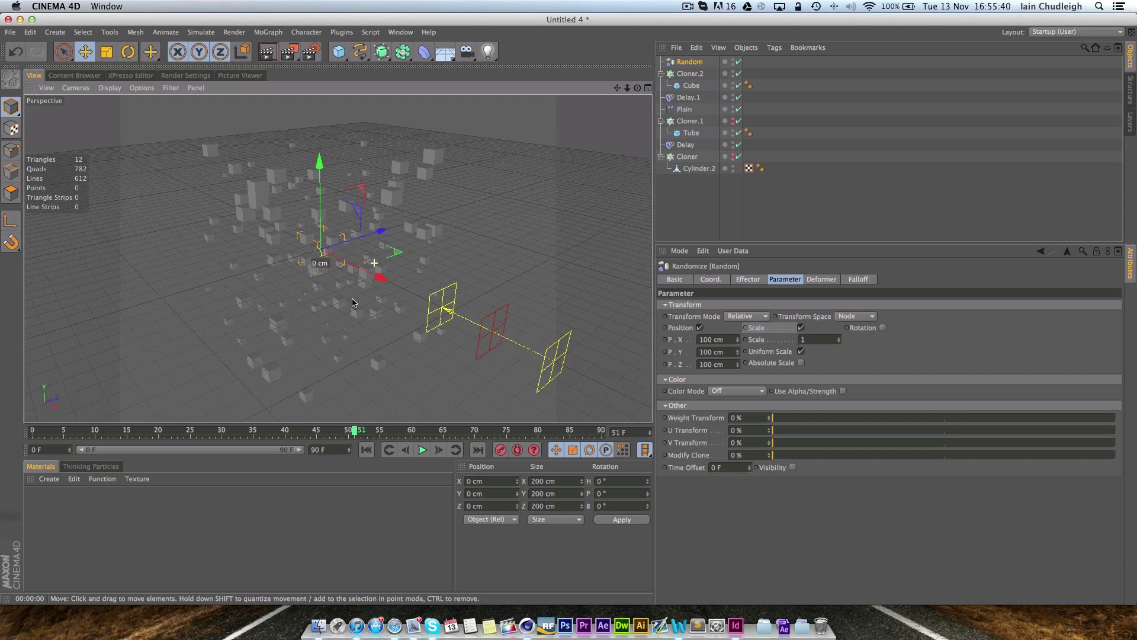
Add a Plain effector to the cube Cloner
{"action": "left_click", "coordinate": [690, 73]}
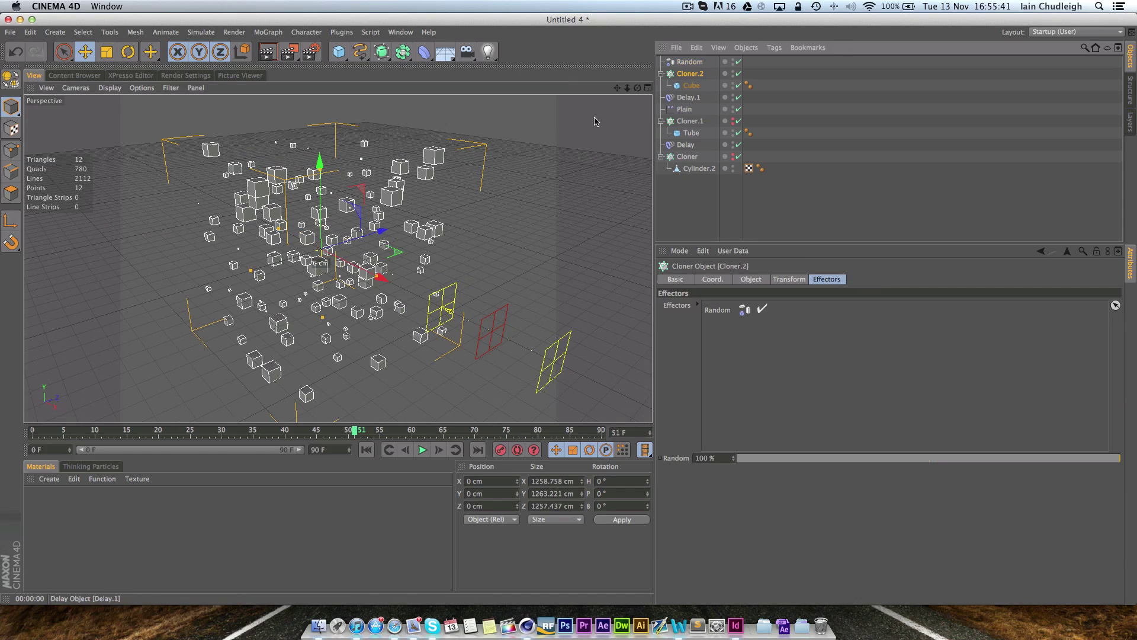
{"action": "left_click", "coordinate": [268, 32]}
{"action": "mouse_move", "coordinate": [288, 49]}
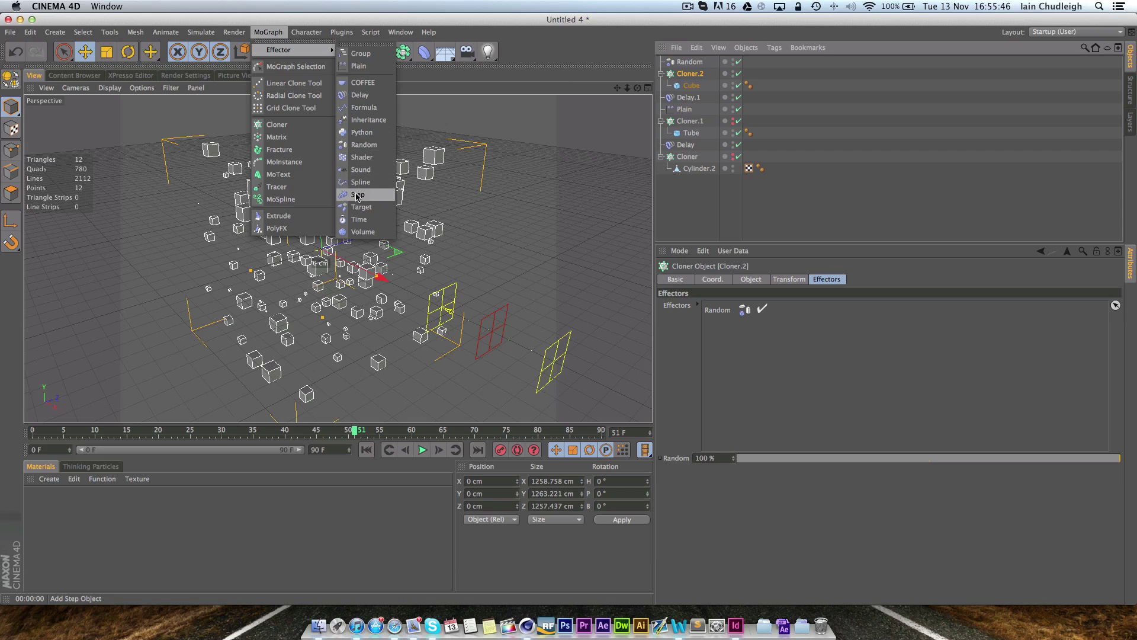
{"action": "left_click", "coordinate": [363, 65]}
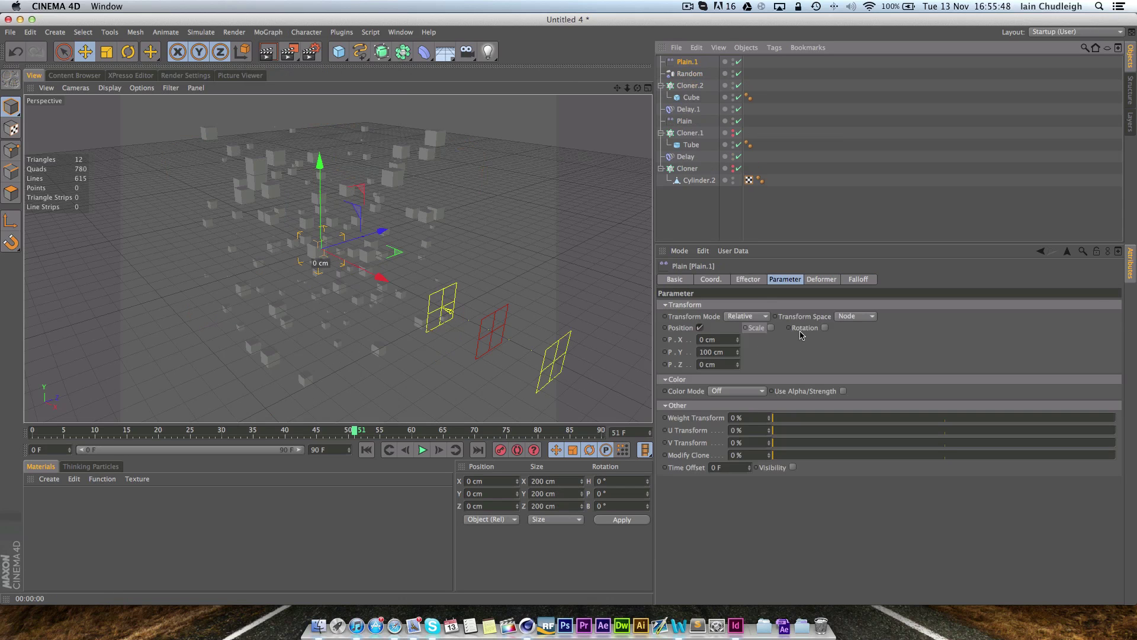
Turn off the new Plain effector's position offset and enable its scale with a uniform value of -1
{"action": "left_click", "coordinate": [701, 327]}
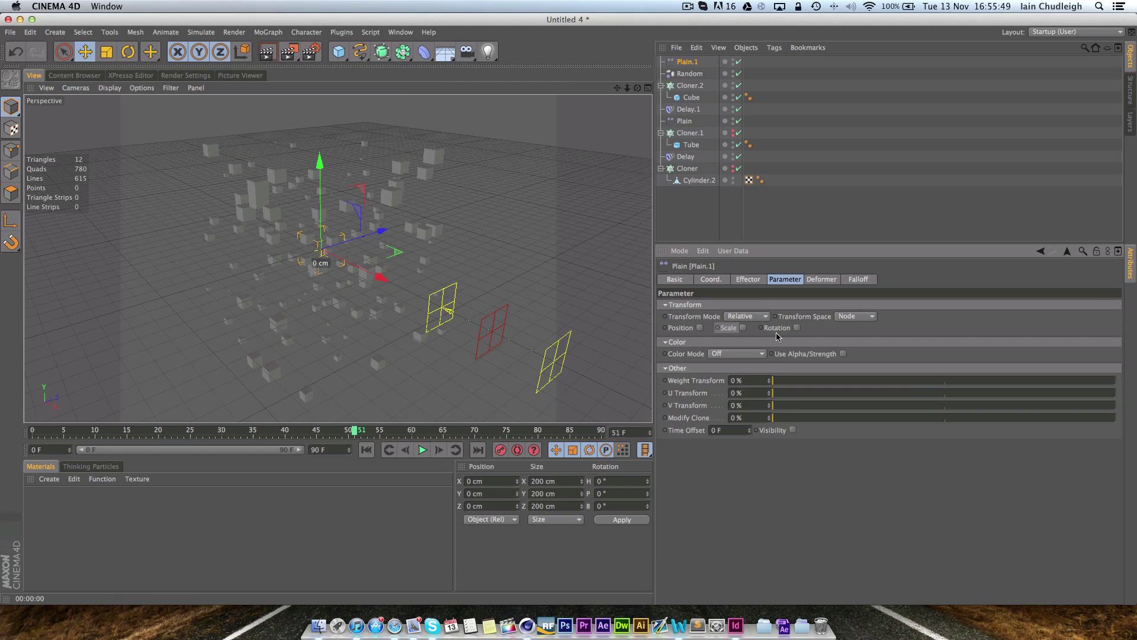
{"action": "left_click", "coordinate": [744, 328]}
{"action": "left_click", "coordinate": [773, 377]}
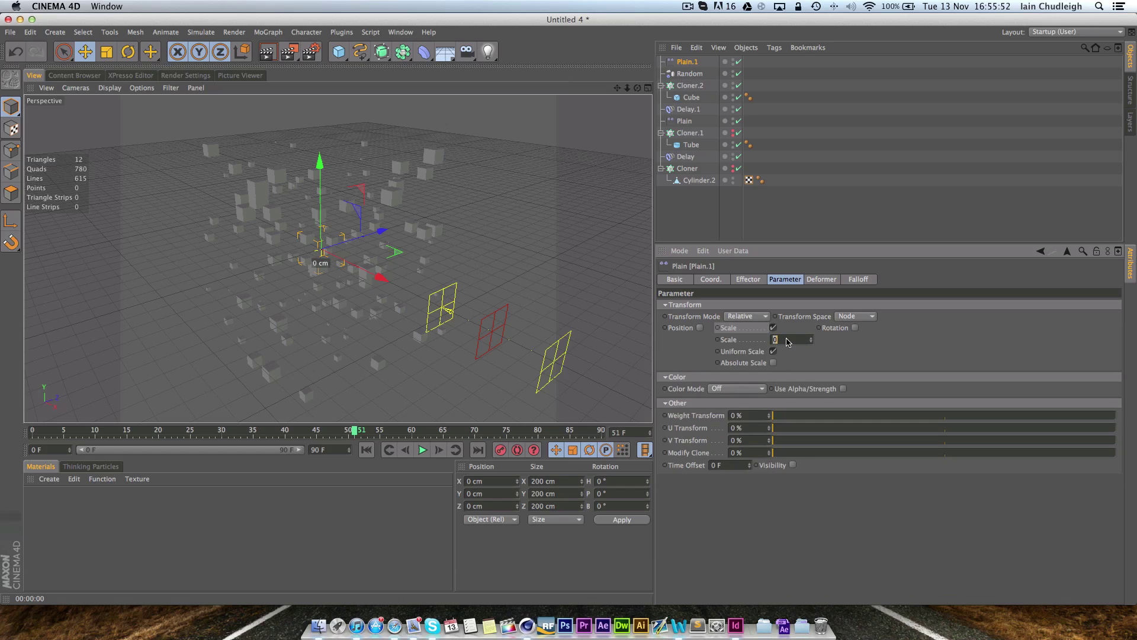
{"action": "type", "text": "-1"}
{"action": "key", "text": "Return"}
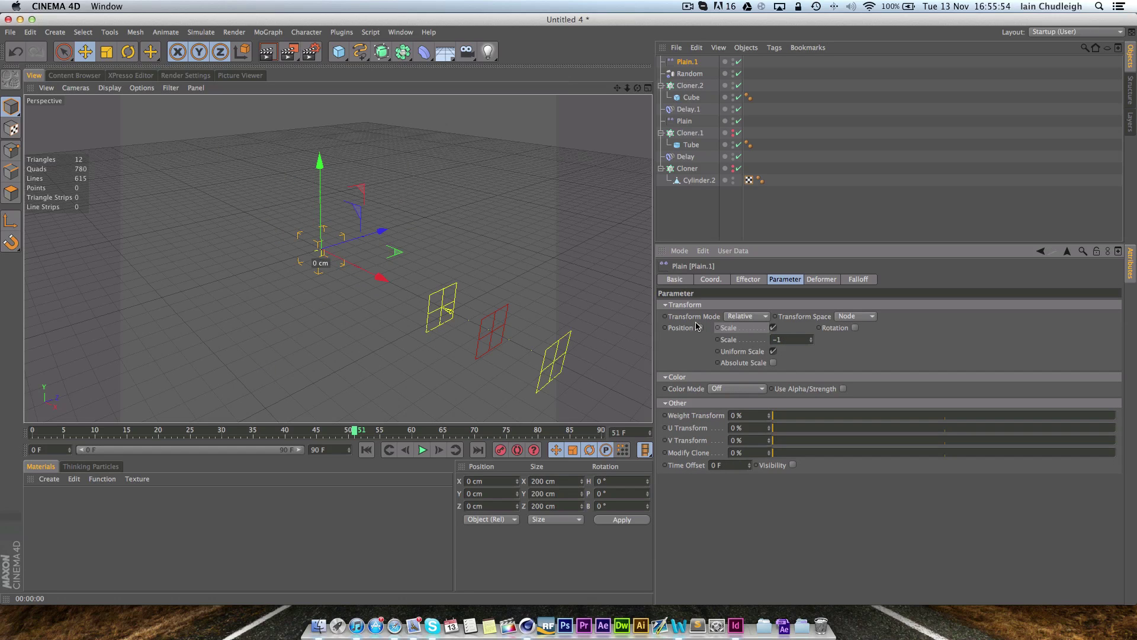
Keyframe the new Plain effector's strength at 100% on frame 0 and 0% on frame 30
{"action": "left_click", "coordinate": [755, 280]}
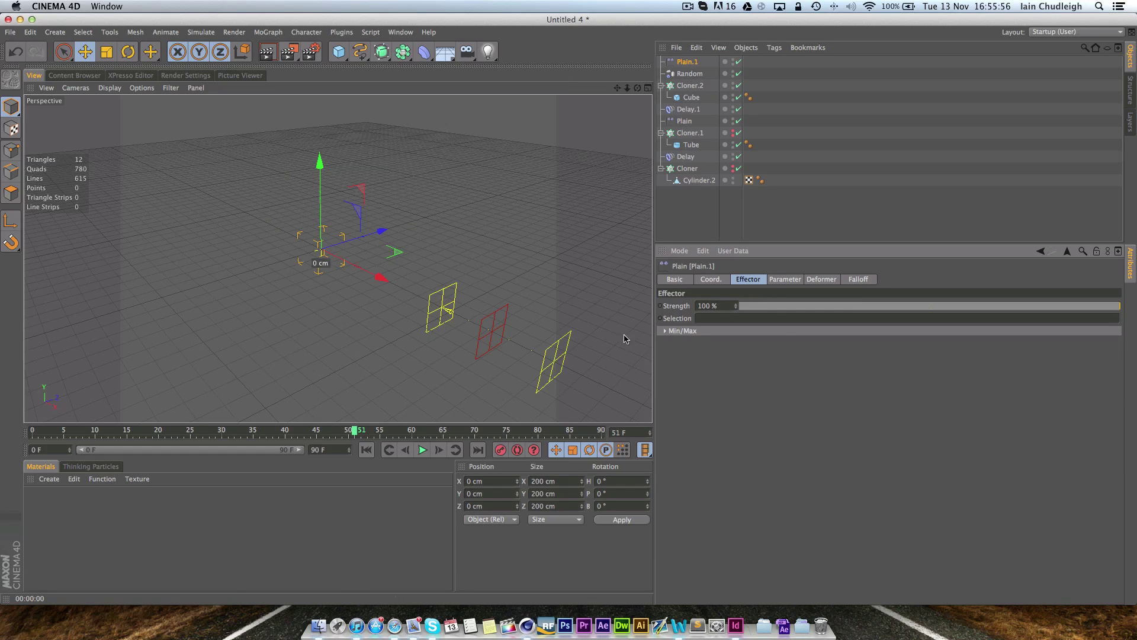
{"action": "left_click_drag", "start_coordinate": [144, 436], "coordinate": [7, 426]}
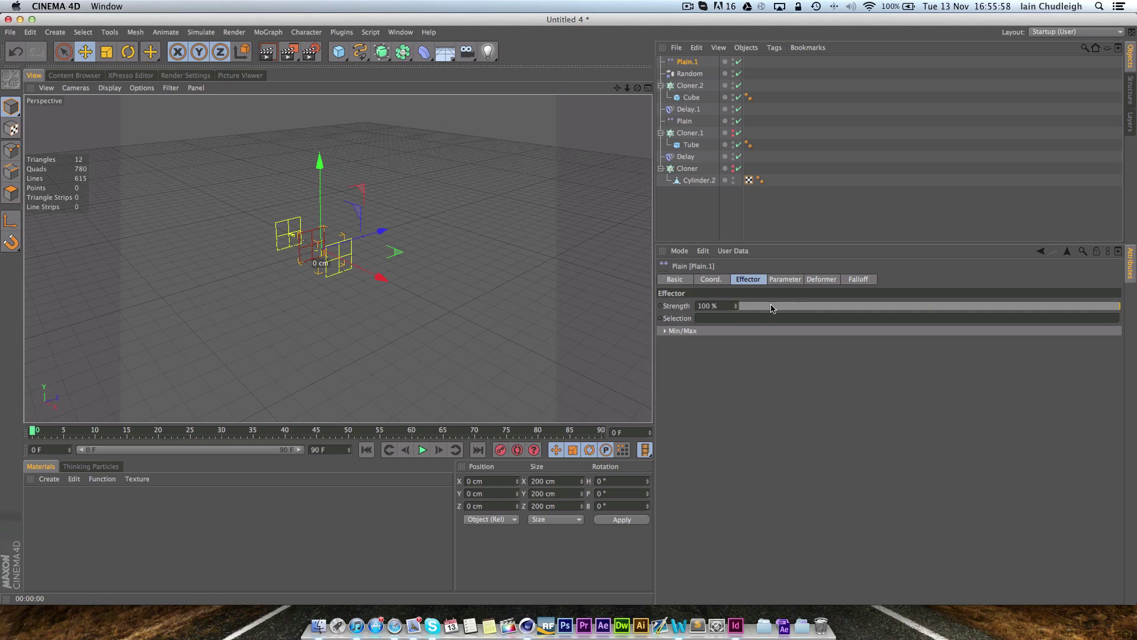
{"action": "left_click", "coordinate": [660, 306], "text": "ctrl"}
{"action": "left_click", "coordinate": [220, 434]}
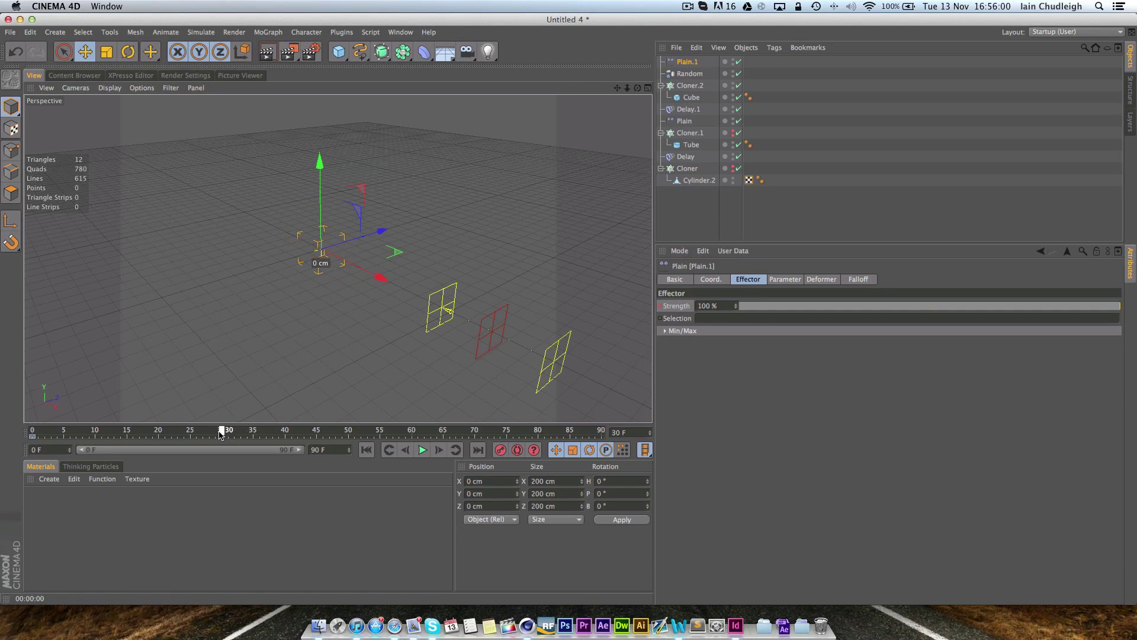
{"action": "left_click_drag", "start_coordinate": [768, 309], "coordinate": [667, 312]}
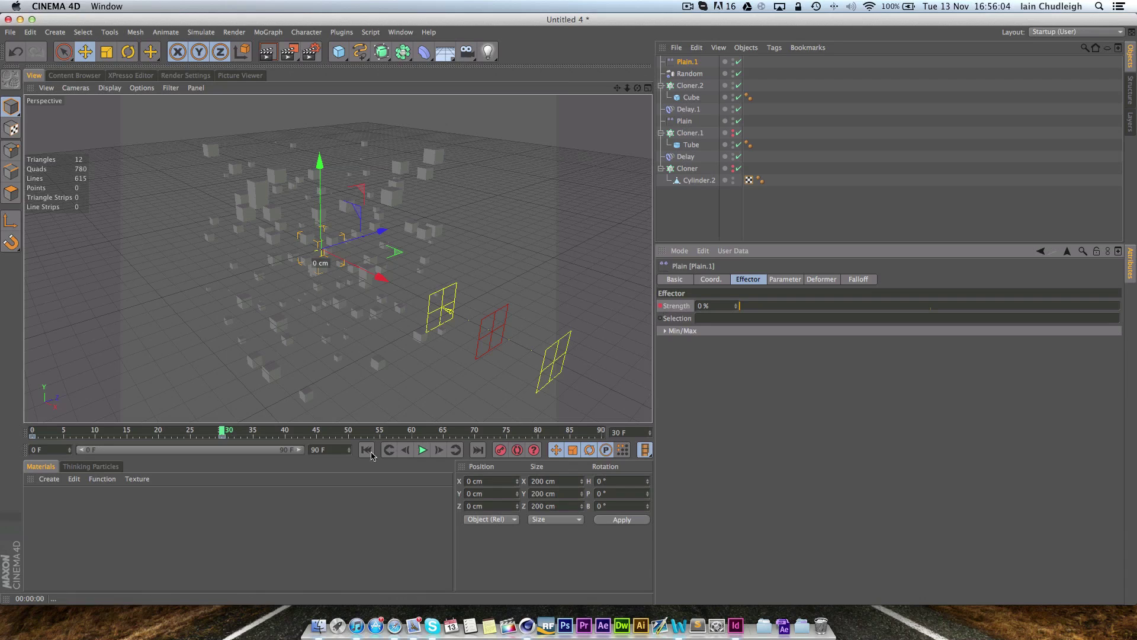
Play the animation to preview the cubes scaling up, and return to the first frame
{"action": "left_click", "coordinate": [392, 450]}
{"action": "left_click", "coordinate": [421, 450]}
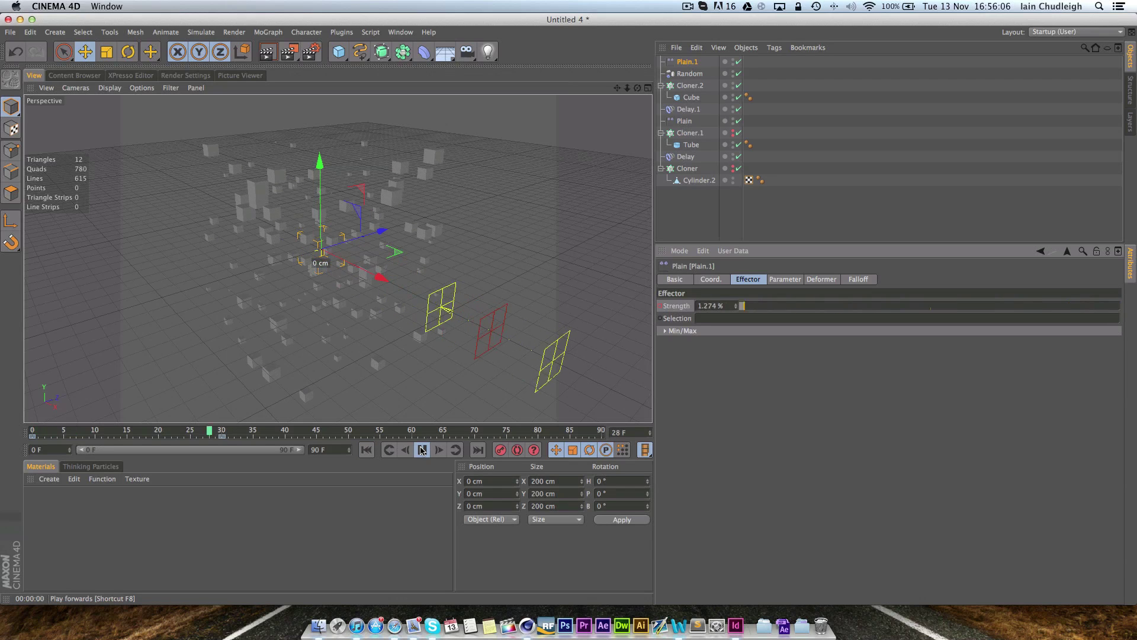
{"action": "left_click", "coordinate": [422, 450]}
{"action": "left_click", "coordinate": [366, 449]}
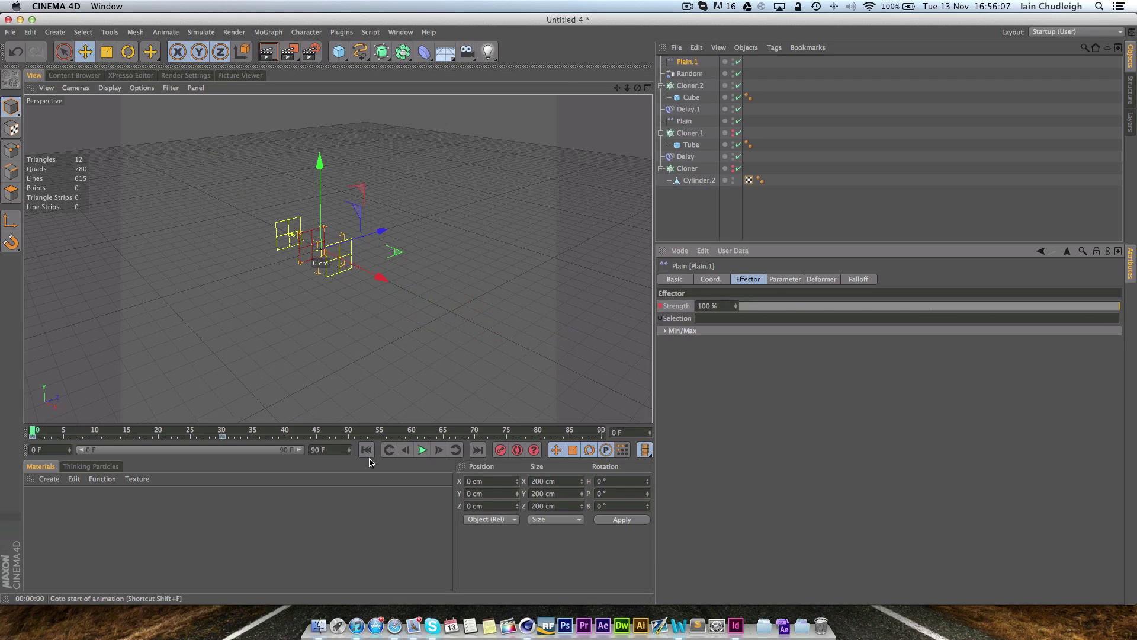
Add a Delay effector to the cube Cloner and set its mode to Spring
{"action": "left_click", "coordinate": [667, 86]}
{"action": "left_click", "coordinate": [268, 32]}
{"action": "mouse_move", "coordinate": [290, 49]}
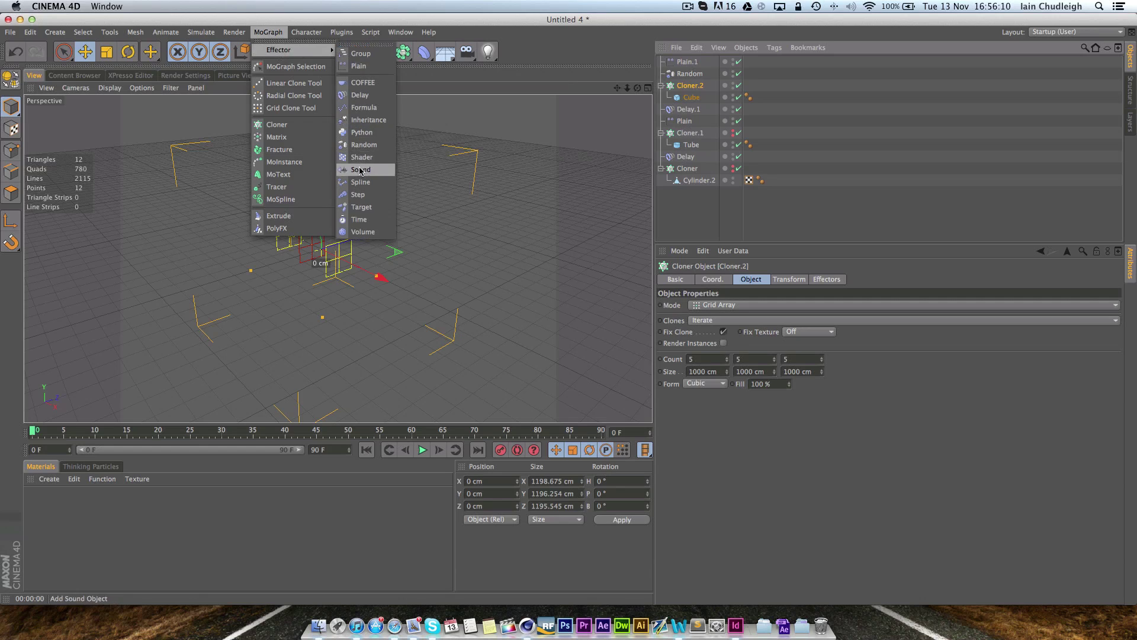
{"action": "left_click", "coordinate": [359, 95]}
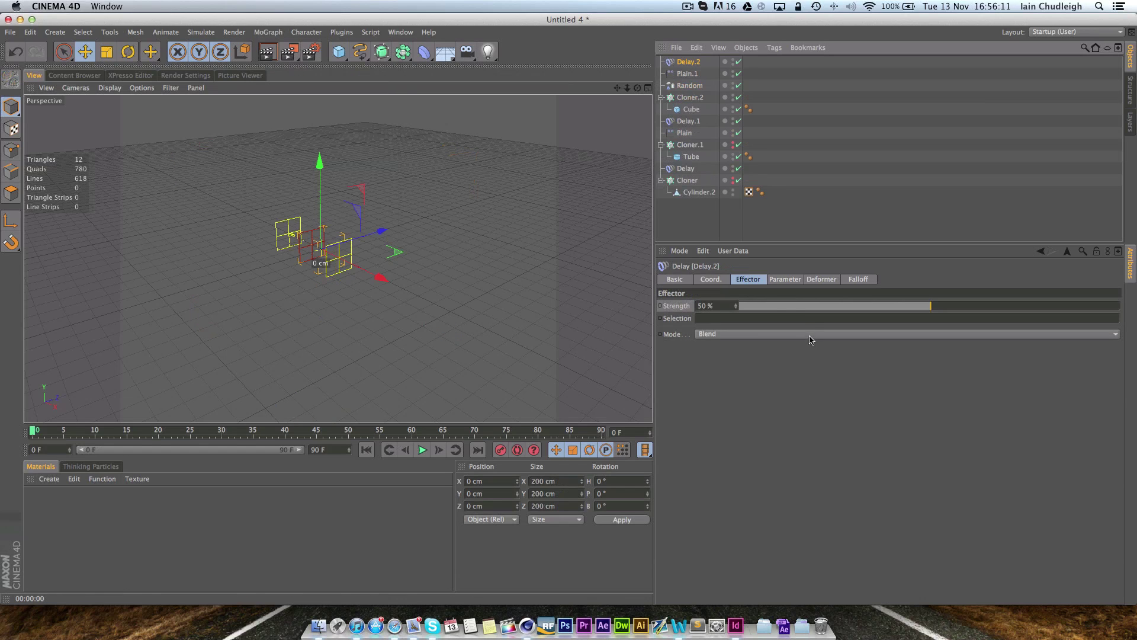
{"action": "left_click", "coordinate": [749, 335]}
{"action": "left_click", "coordinate": [745, 370]}
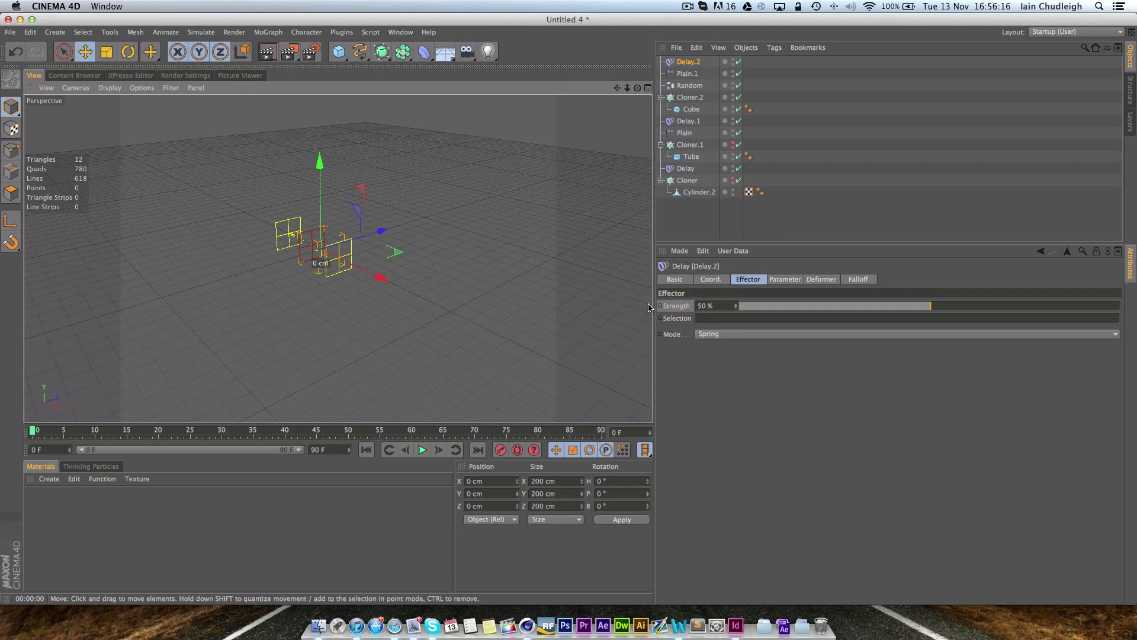
Set the new Delay effector's strength to 60% and play the animation
{"action": "left_click", "coordinate": [11, 150]}
{"action": "left_click_drag", "start_coordinate": [723, 304], "coordinate": [650, 303]}
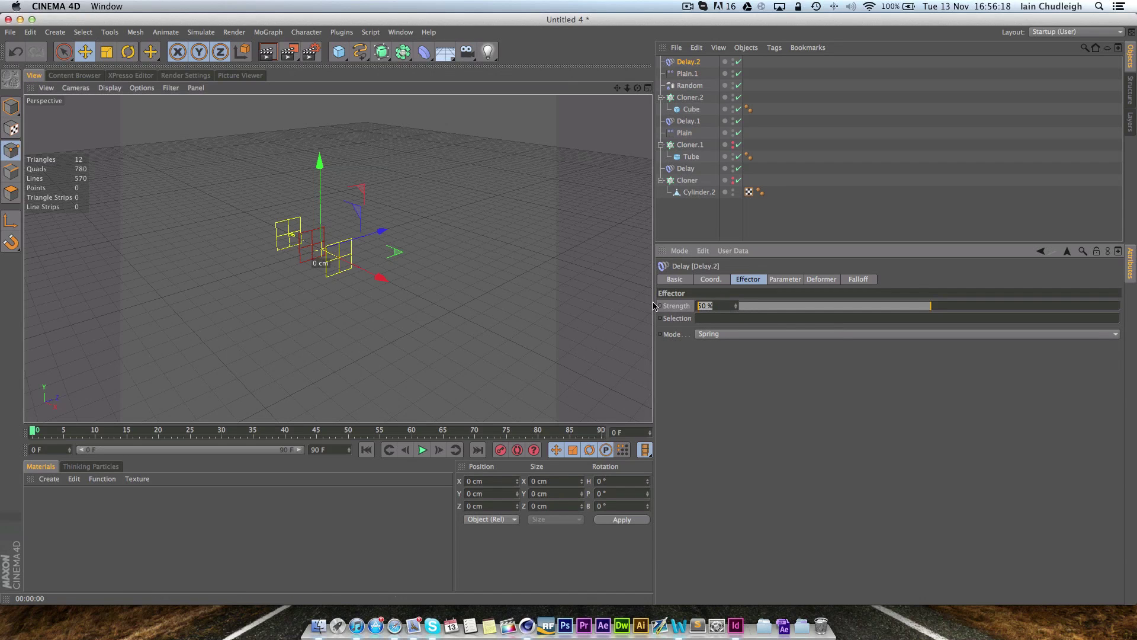
{"action": "type", "text": "60"}
{"action": "key", "text": "Return"}
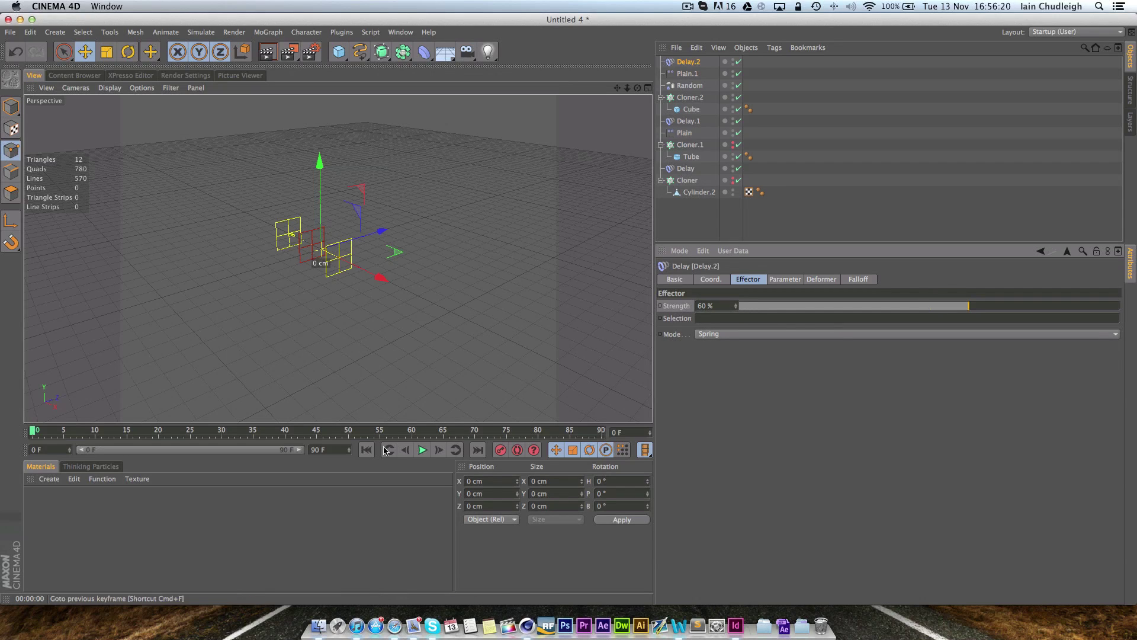
{"action": "left_click", "coordinate": [424, 450]}
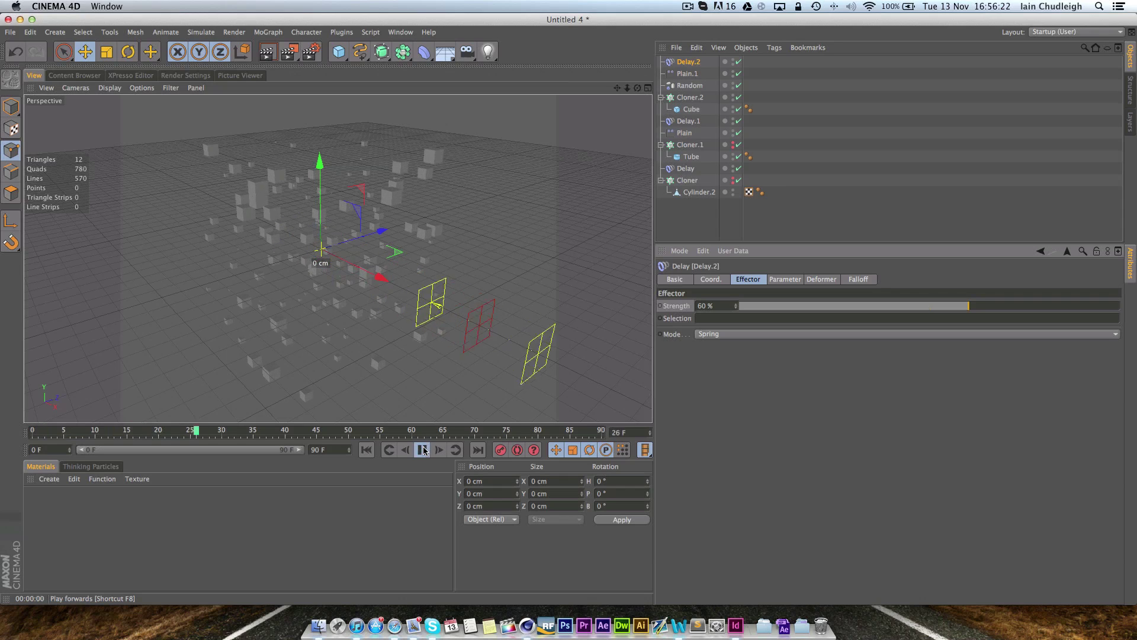
Set the cube grid's Delay effector strength to 100%, and check the Cloner's effector list and playback
{"action": "left_click_drag", "start_coordinate": [1022, 309], "coordinate": [1118, 308]}
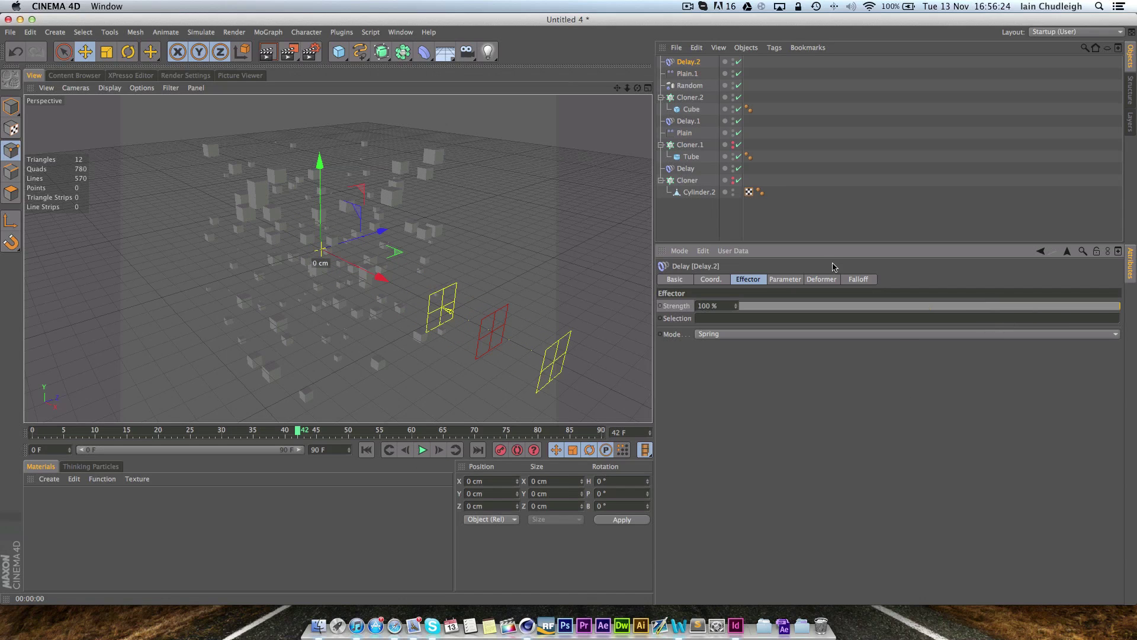
{"action": "left_click", "coordinate": [690, 98]}
{"action": "left_click", "coordinate": [826, 279]}
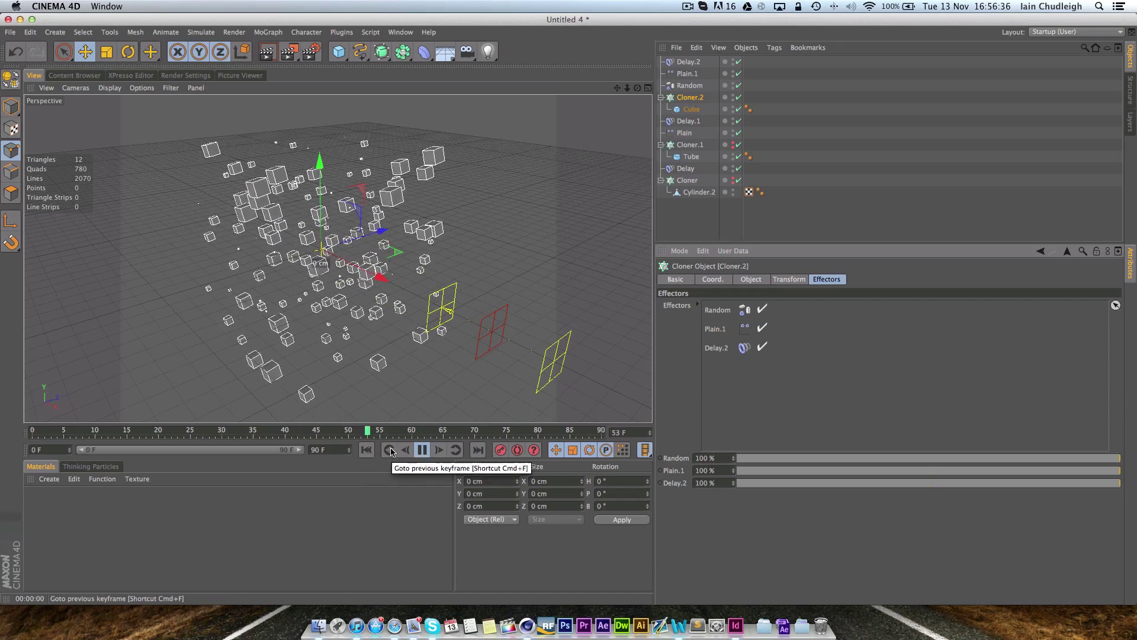
{"action": "left_click", "coordinate": [422, 450]}
Inspect the cube grid's Plain and Random effector settings, and replay the animation from the start with a closer view
{"action": "left_click", "coordinate": [687, 74]}
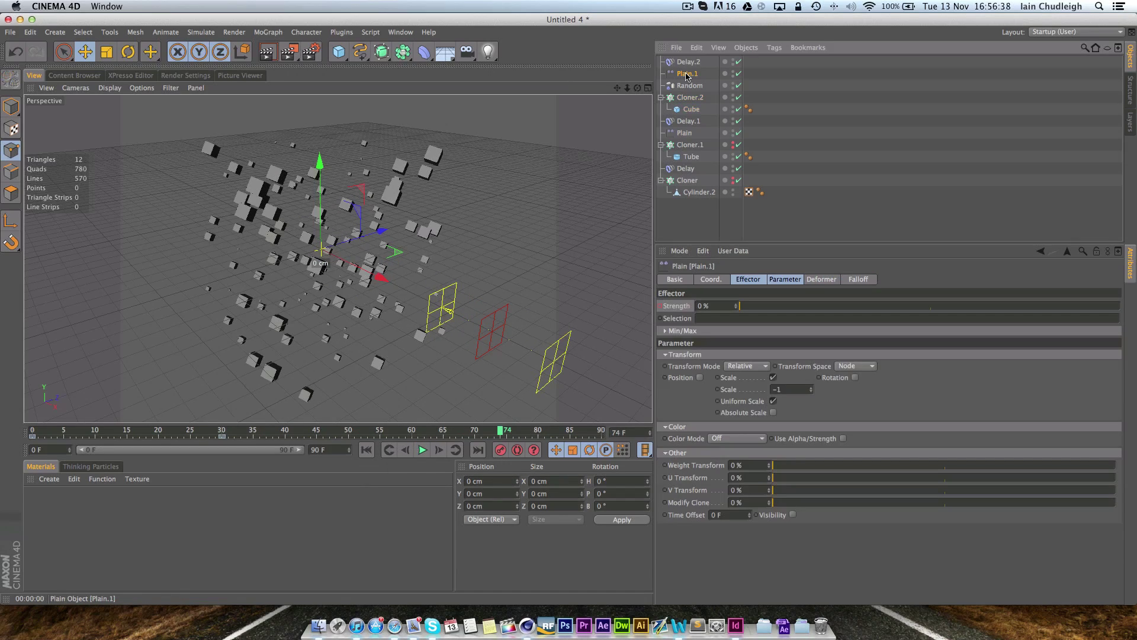
{"action": "left_click", "coordinate": [684, 86]}
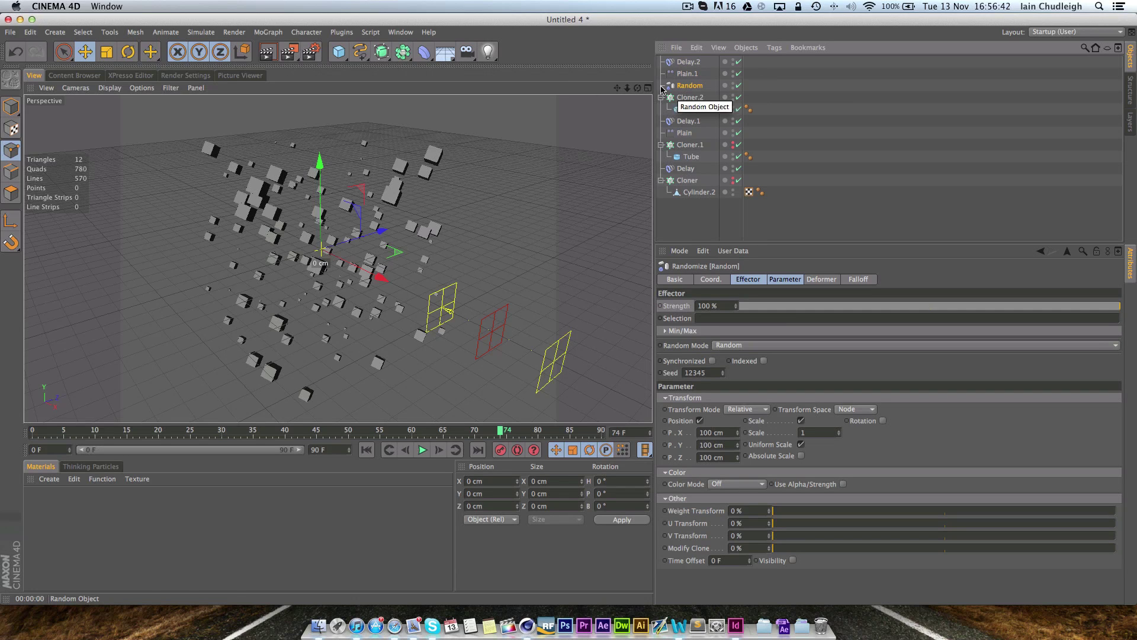
{"action": "left_click", "coordinate": [366, 449]}
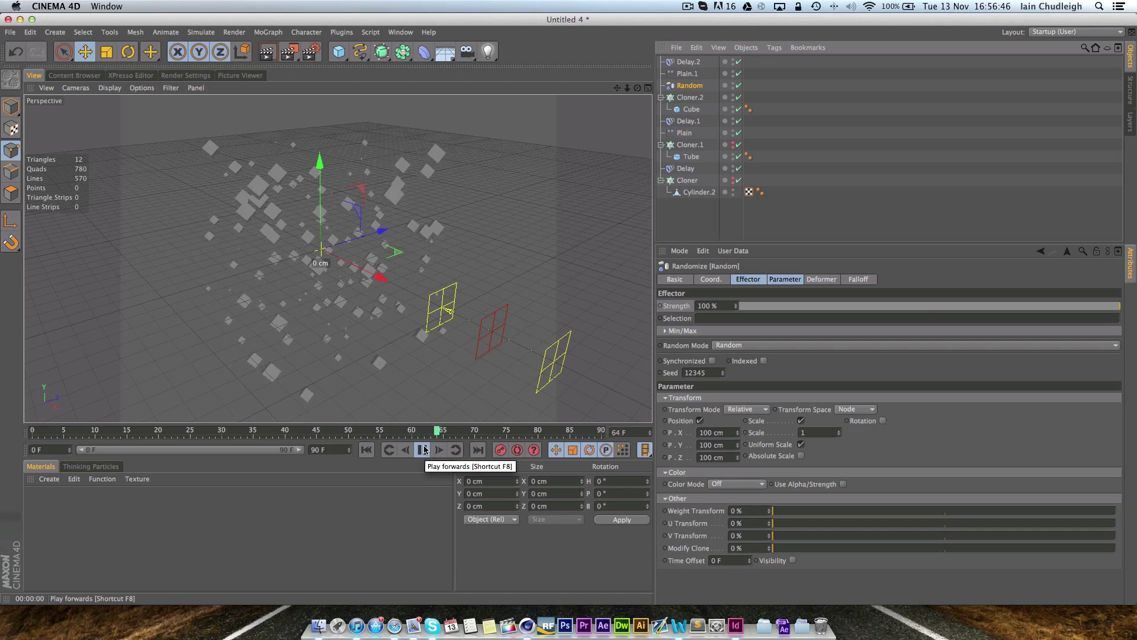
{"action": "left_click_drag", "start_coordinate": [233, 332], "coordinate": [274, 305], "text": "alt"}
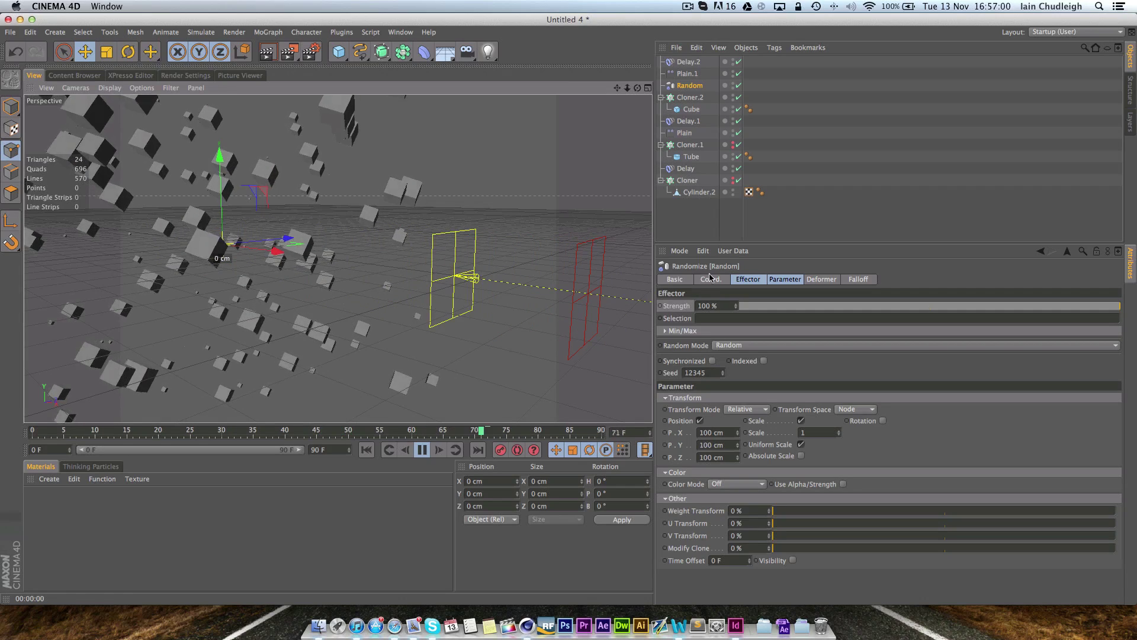
Review the strength and mode of the cube grid's Delay effector during playback, and stop the animation
{"action": "left_click", "coordinate": [688, 62]}
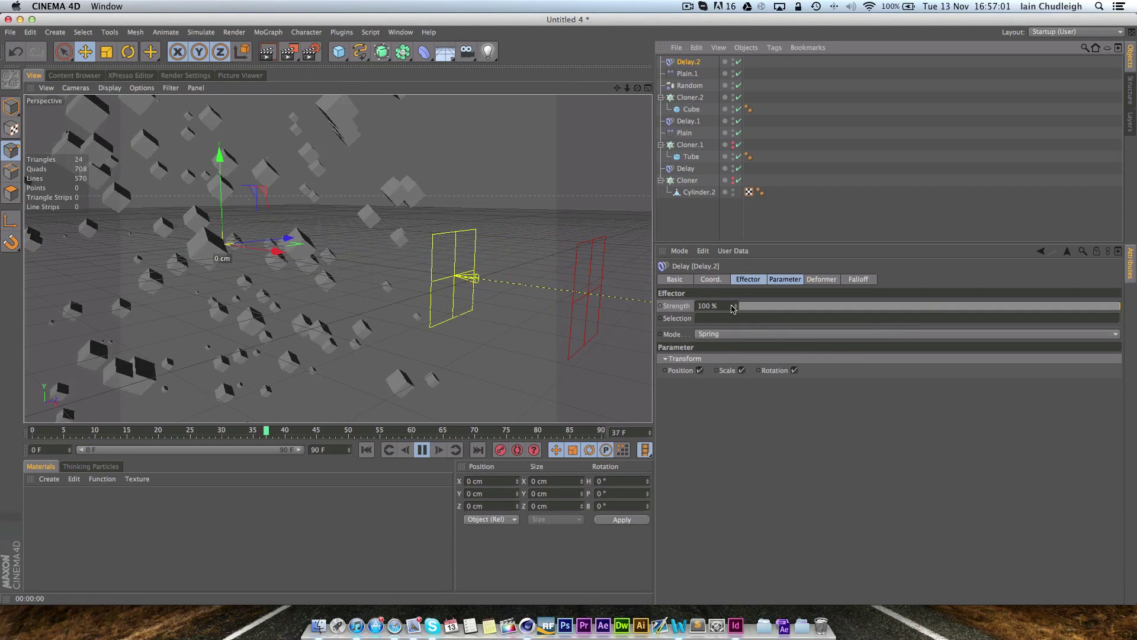
{"action": "left_click", "coordinate": [705, 305]}
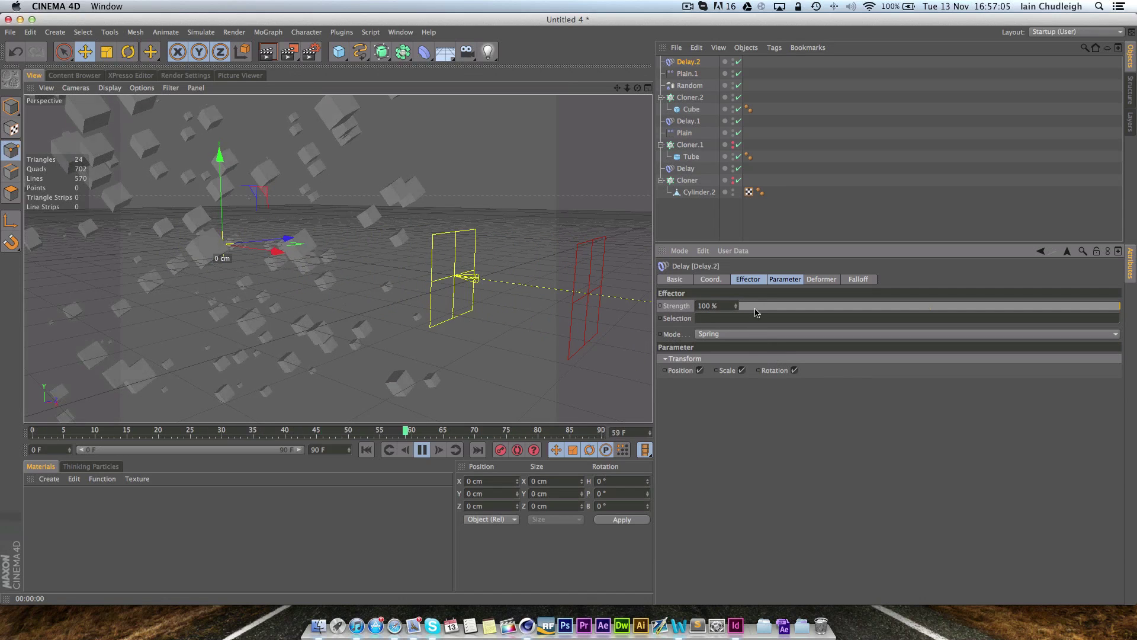
{"action": "left_click", "coordinate": [748, 334]}
{"action": "left_click", "coordinate": [747, 334]}
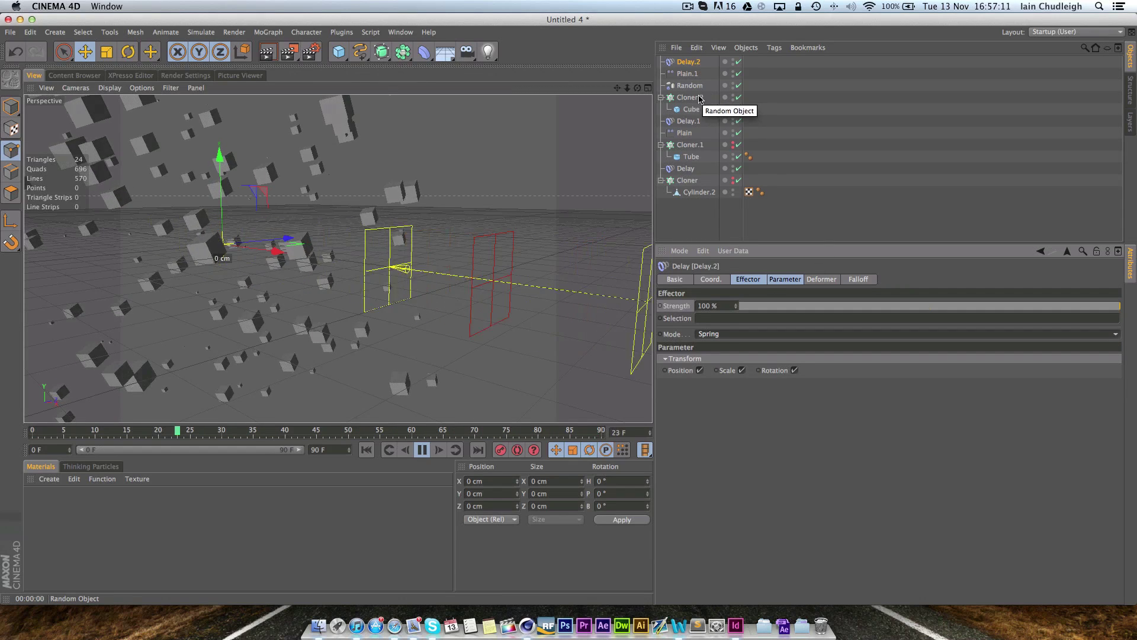
{"action": "left_click", "coordinate": [423, 450]}
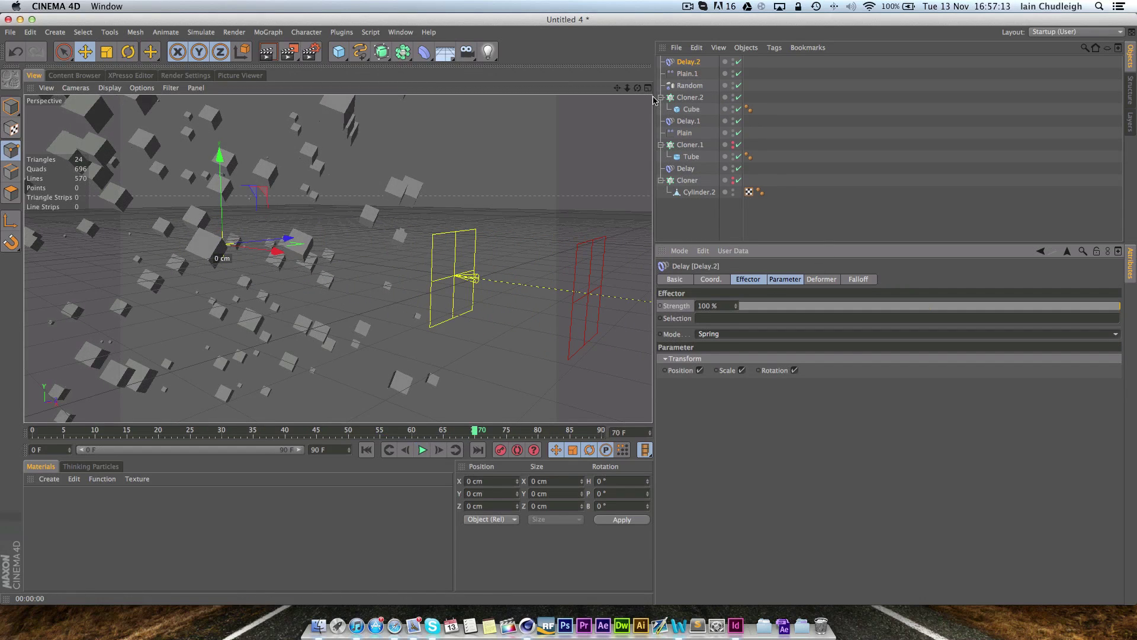
Delete the strength keyframes at frames 0 and 30 from the cube grid's Plain effector
{"action": "left_click", "coordinate": [687, 73]}
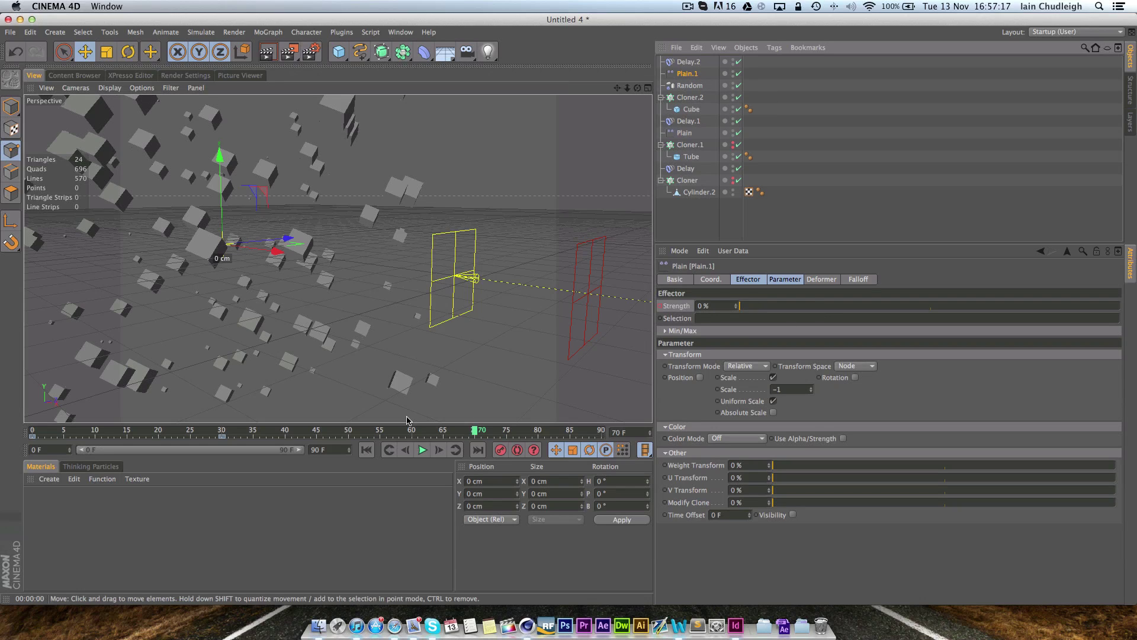
{"action": "left_click_drag", "start_coordinate": [267, 437], "coordinate": [26, 438]}
{"action": "key", "text": "Delete"}
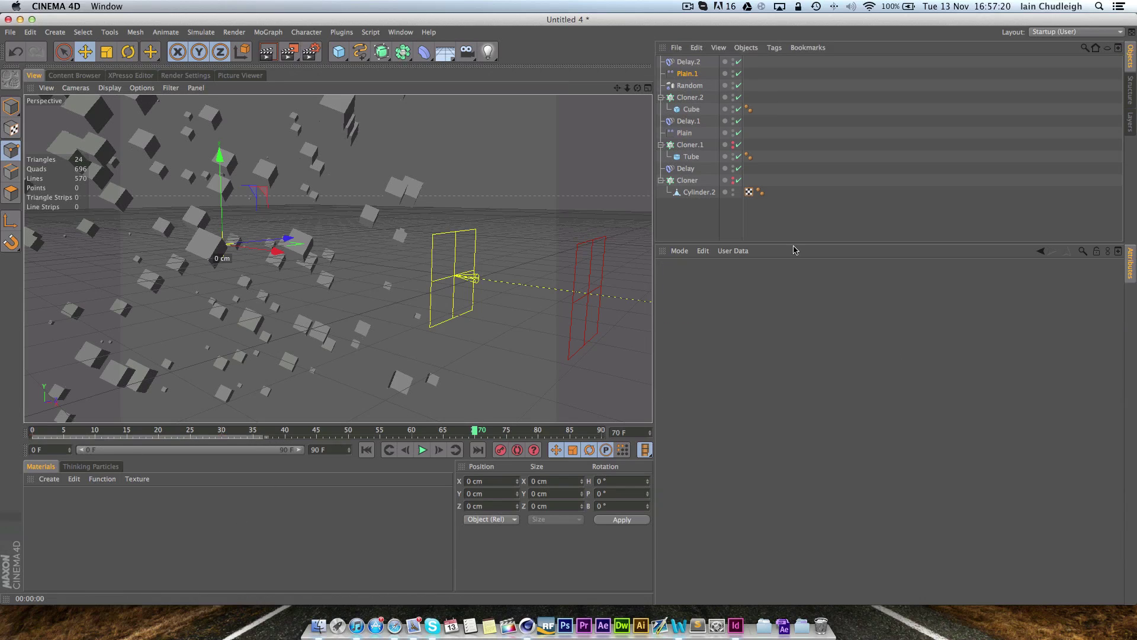
Set the cube grid's Plain effector strength to 100% and return the timeline to frame 0
{"action": "left_click", "coordinate": [681, 75]}
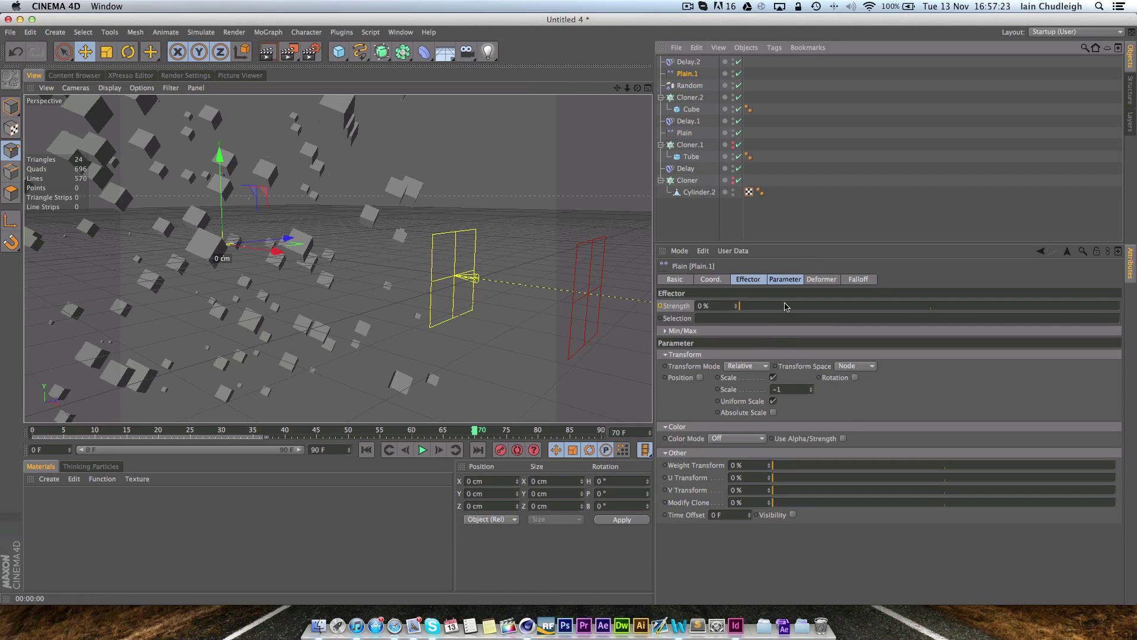
{"action": "left_click_drag", "start_coordinate": [785, 306], "coordinate": [1047, 319]}
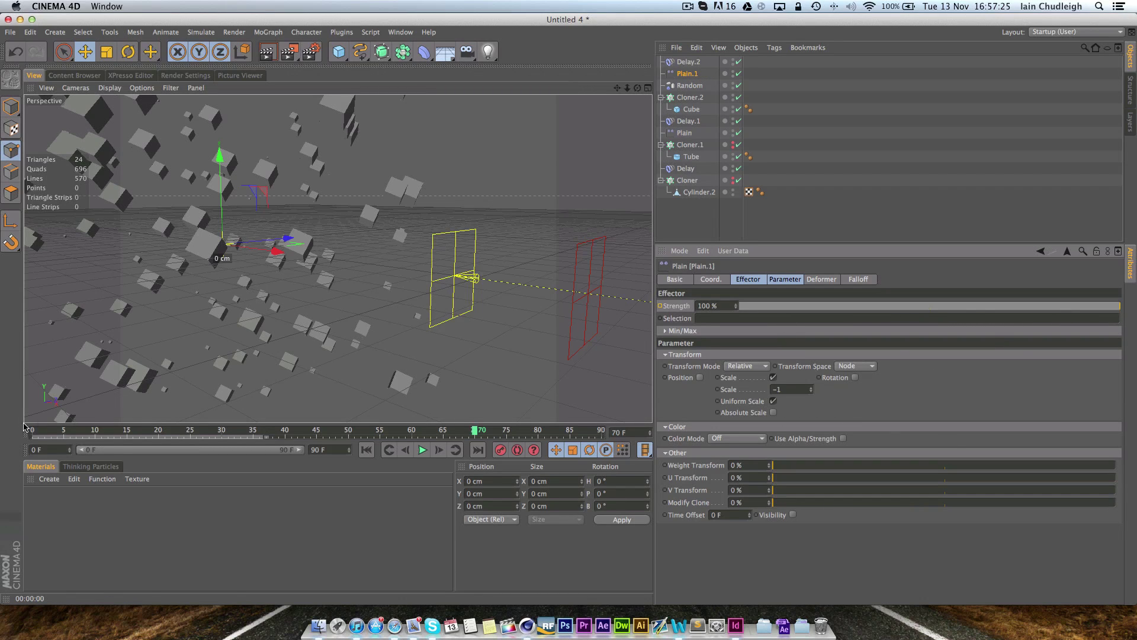
{"action": "mouse_move", "coordinate": [29, 431]}
{"action": "left_mouse_down"}
{"action": "mouse_move", "coordinate": [105, 430]}
{"action": "mouse_move", "coordinate": [2, 435]}
{"action": "left_mouse_up"}
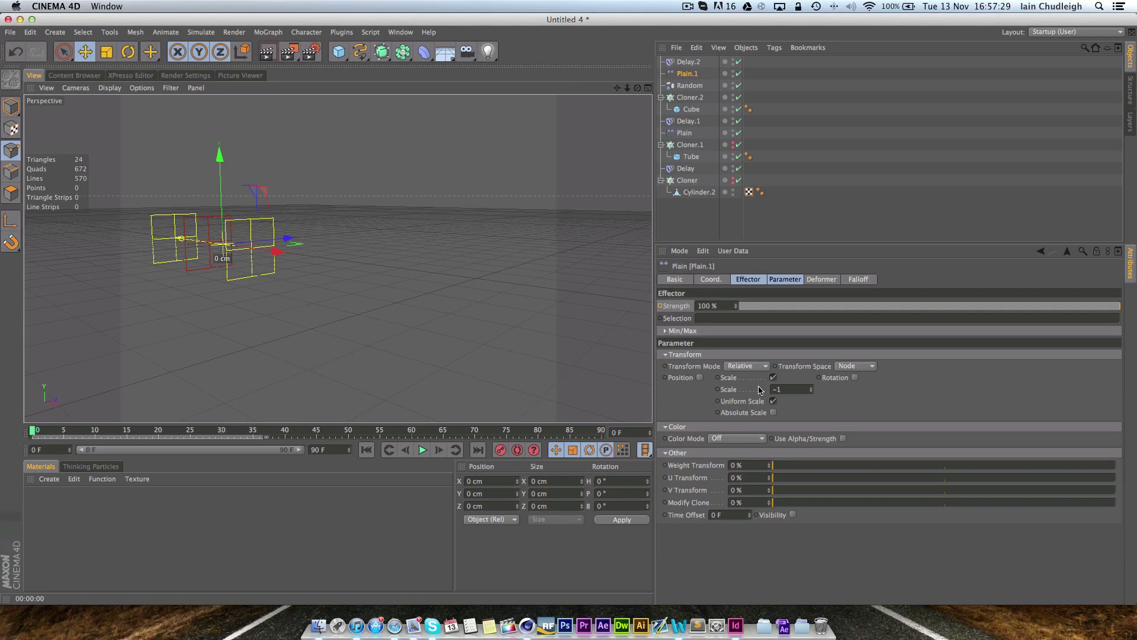
Keyframe the Plain effector's scale at -1 on frame 0 and 0 on frame 30, and play the animation from the start
{"action": "left_click", "coordinate": [723, 391]}
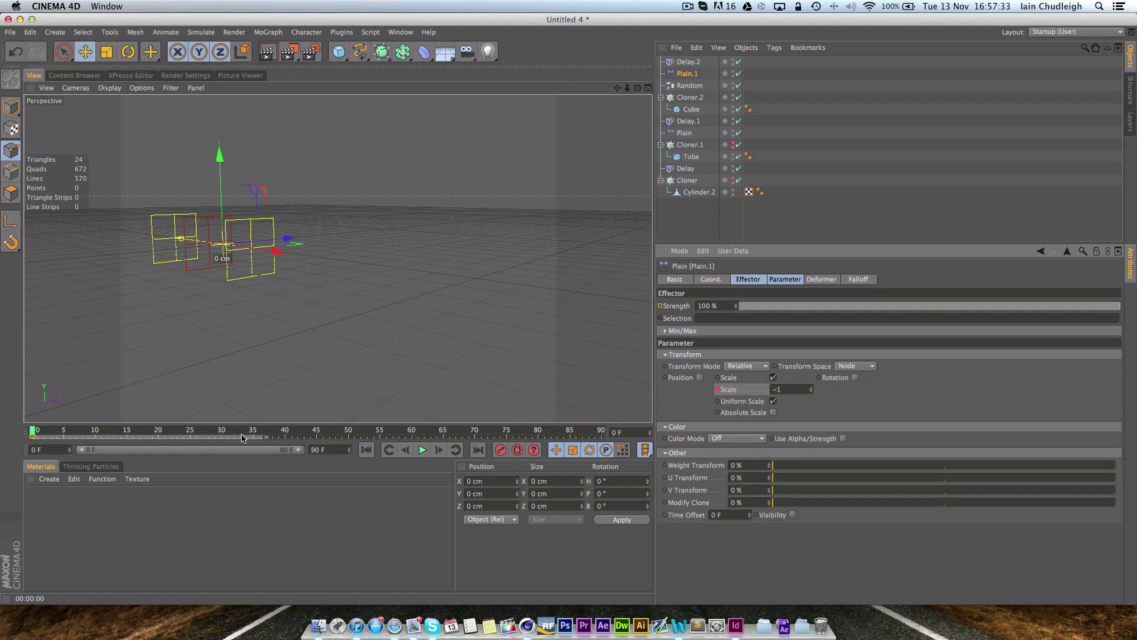
{"action": "left_click", "coordinate": [221, 431]}
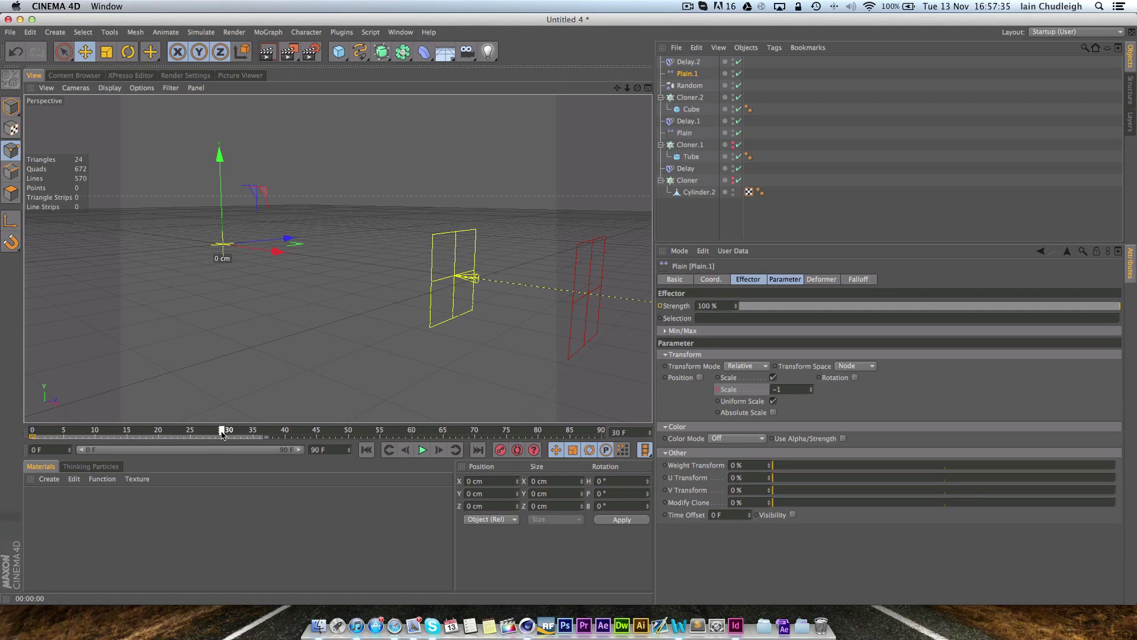
{"action": "left_click", "coordinate": [797, 390]}
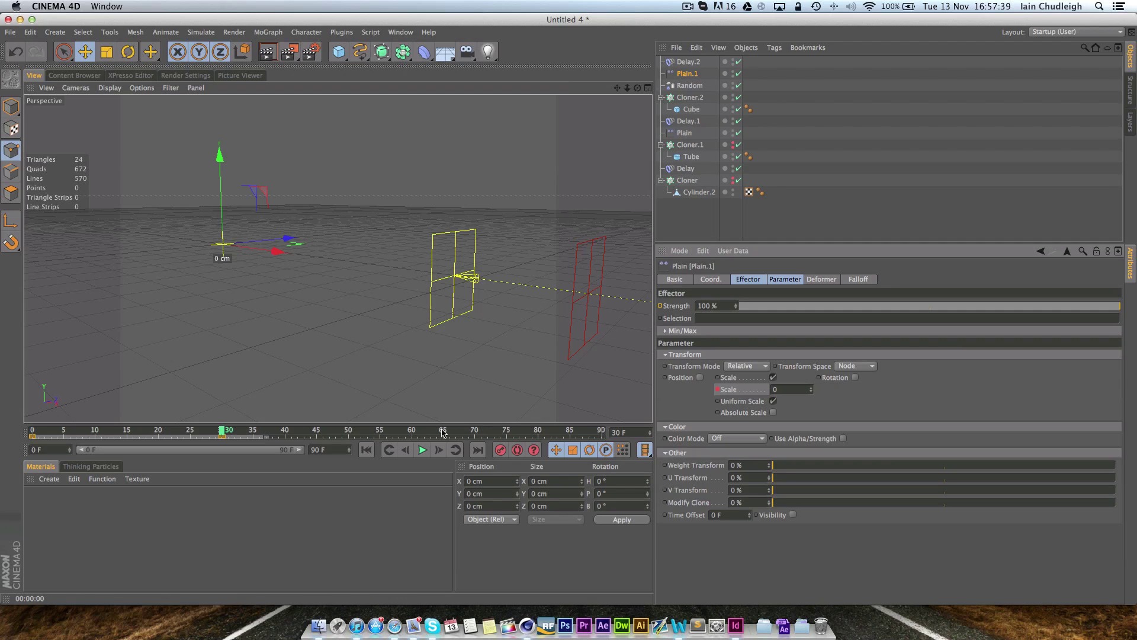
{"action": "left_click", "coordinate": [366, 449]}
{"action": "left_click", "coordinate": [422, 449]}
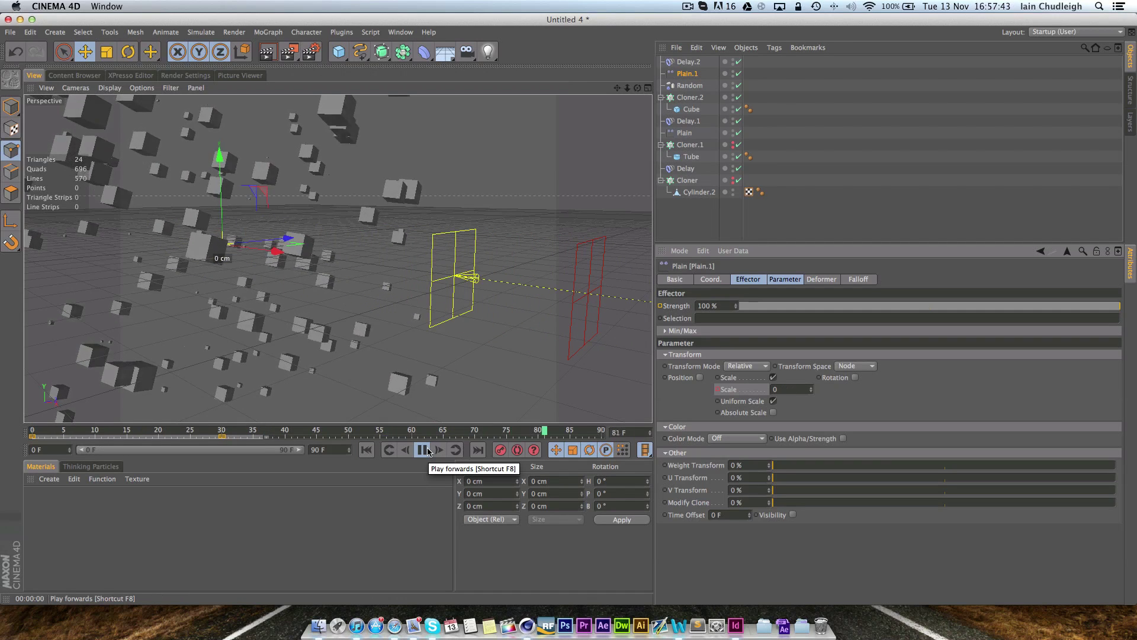
{"action": "left_click", "coordinate": [429, 451]}
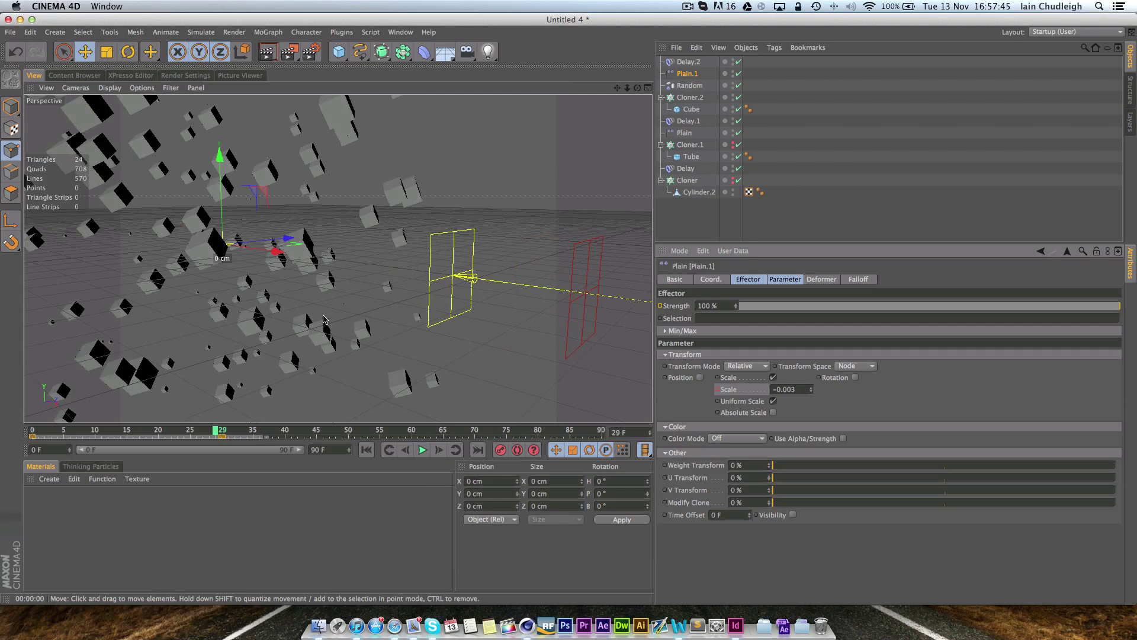
Reset the cube grid's Plain effector scale to -1 and delete its scale keyframes at frames 0 and 30
{"action": "scroll", "coordinate": [322, 312], "scroll_direction": "down", "scroll_amount": 5}
{"action": "mouse_move", "coordinate": [322, 312]}
{"action": "left_mouse_down", "text": "alt"}
{"action": "mouse_move", "coordinate": [533, 287]}
{"action": "mouse_move", "coordinate": [328, 306]}
{"action": "left_mouse_up", "text": "alt"}
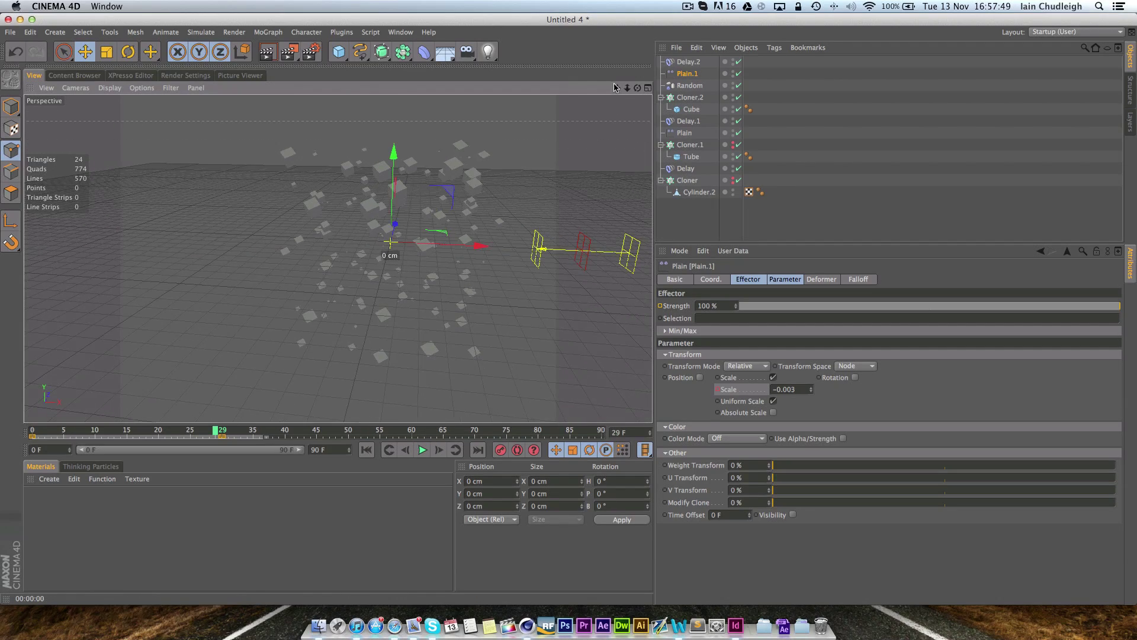
{"action": "left_click_drag", "start_coordinate": [618, 88], "coordinate": [528, 106]}
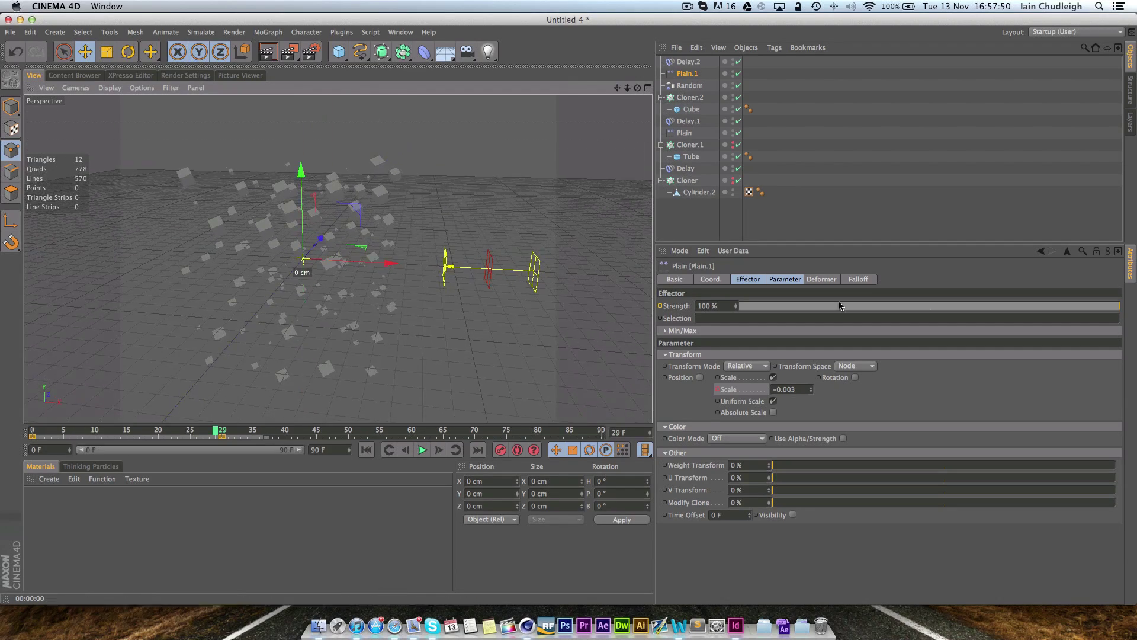
{"action": "left_click", "coordinate": [797, 389]}
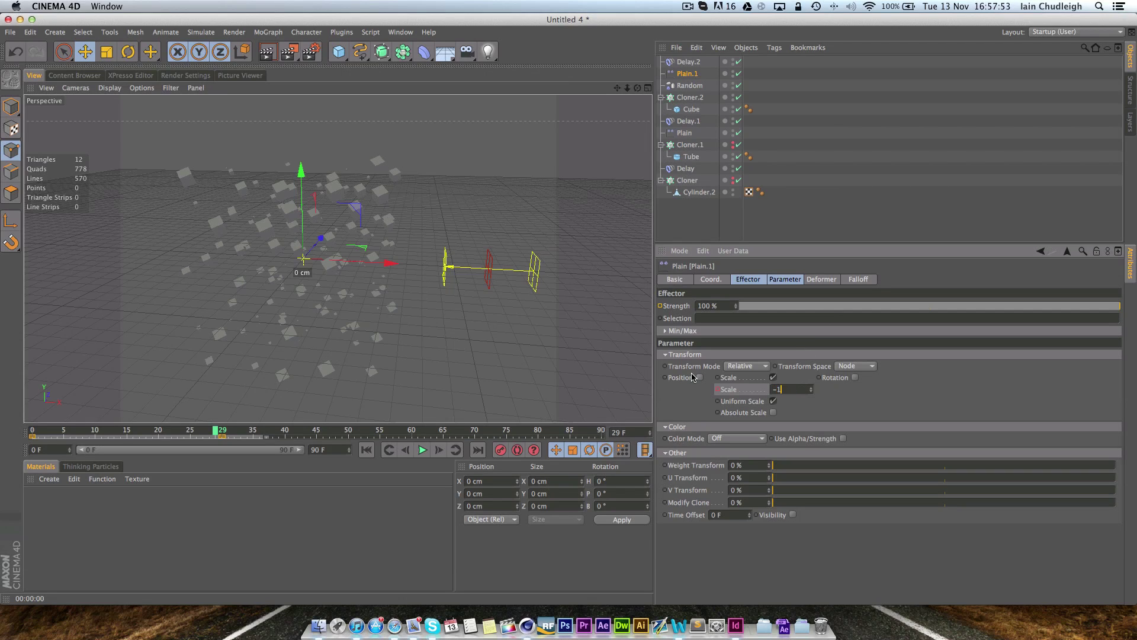
{"action": "left_click_drag", "start_coordinate": [241, 438], "coordinate": [31, 437]}
{"action": "key", "text": "Delete"}
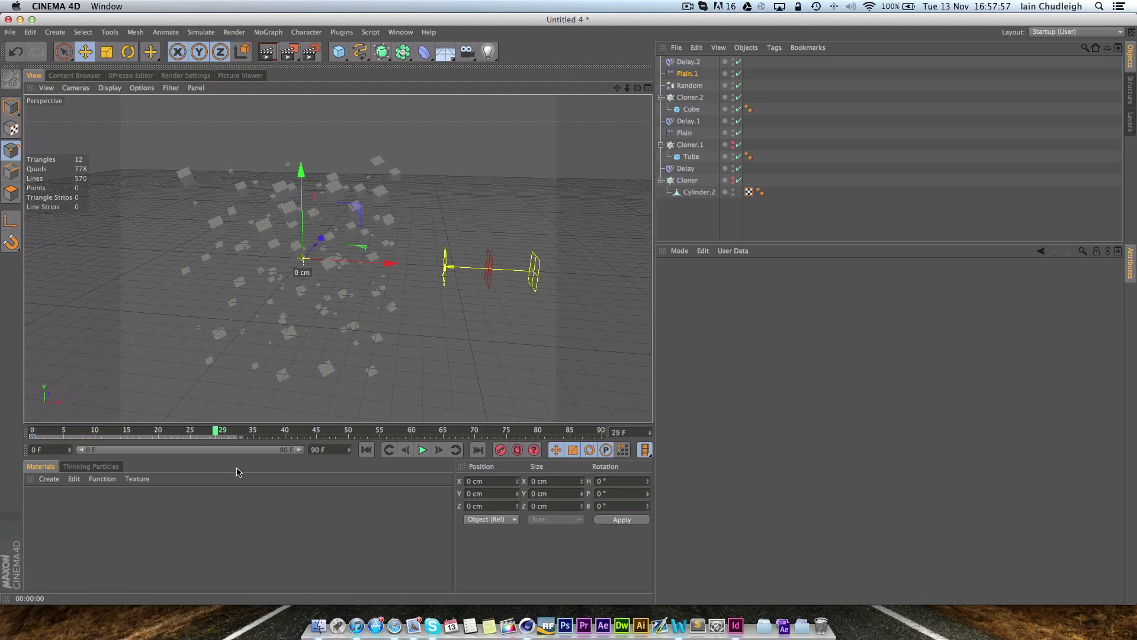
At frame 0, disable the tube row's Plain effector and set the falloff shape of the cube grid's Plain effector to Linear
{"action": "left_click", "coordinate": [688, 74]}
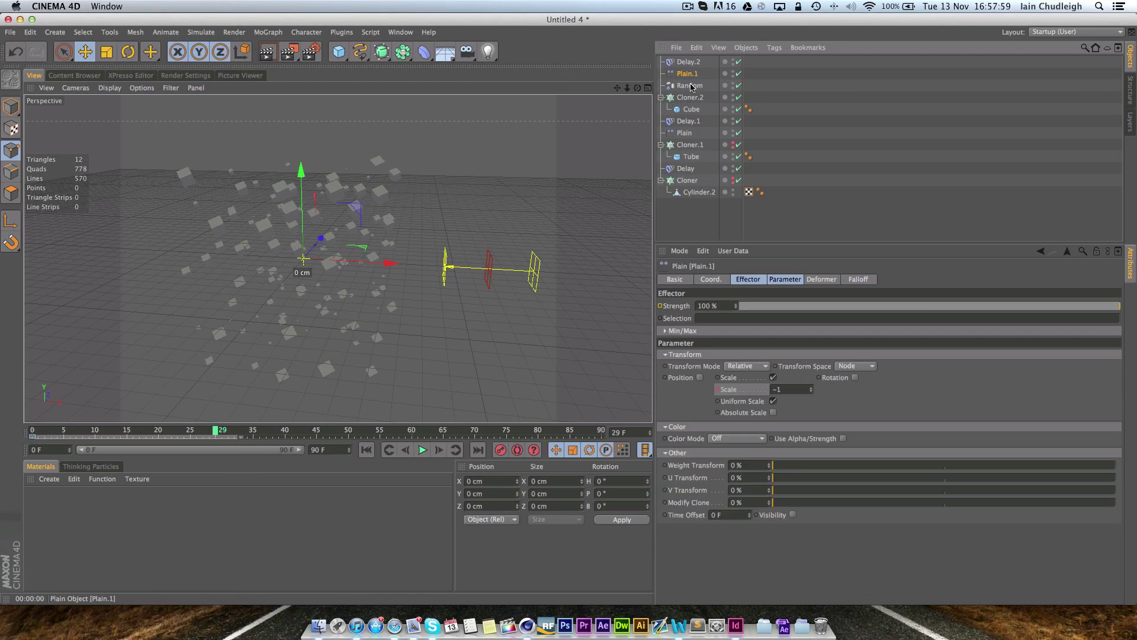
{"action": "left_click_drag", "start_coordinate": [59, 430], "coordinate": [31, 431]}
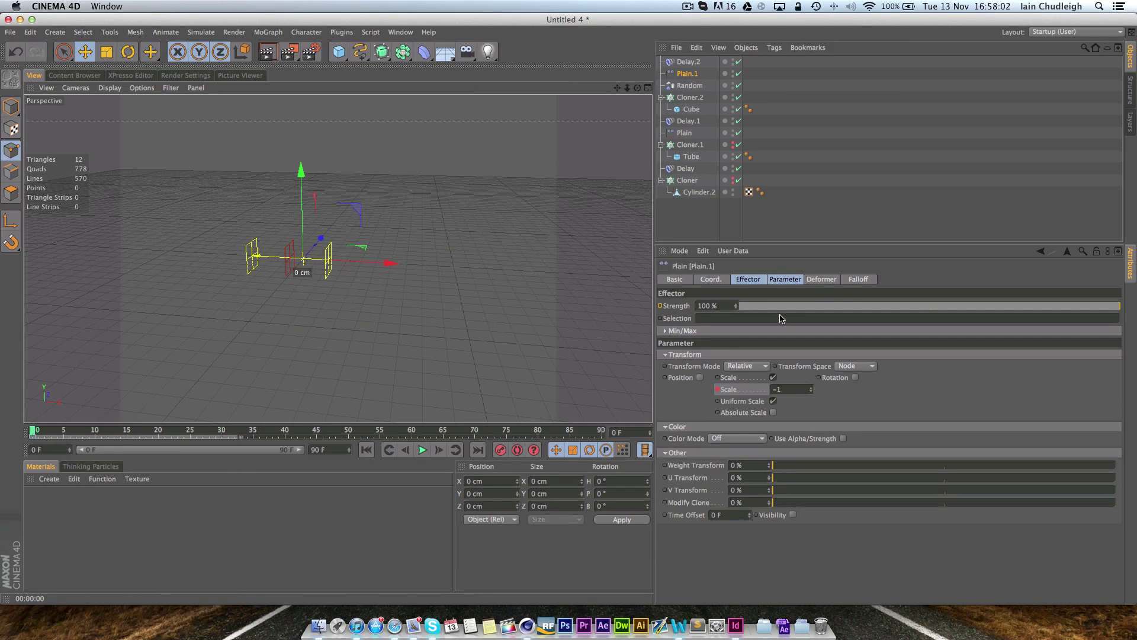
{"action": "left_click", "coordinate": [739, 133]}
{"action": "left_click", "coordinate": [858, 279]}
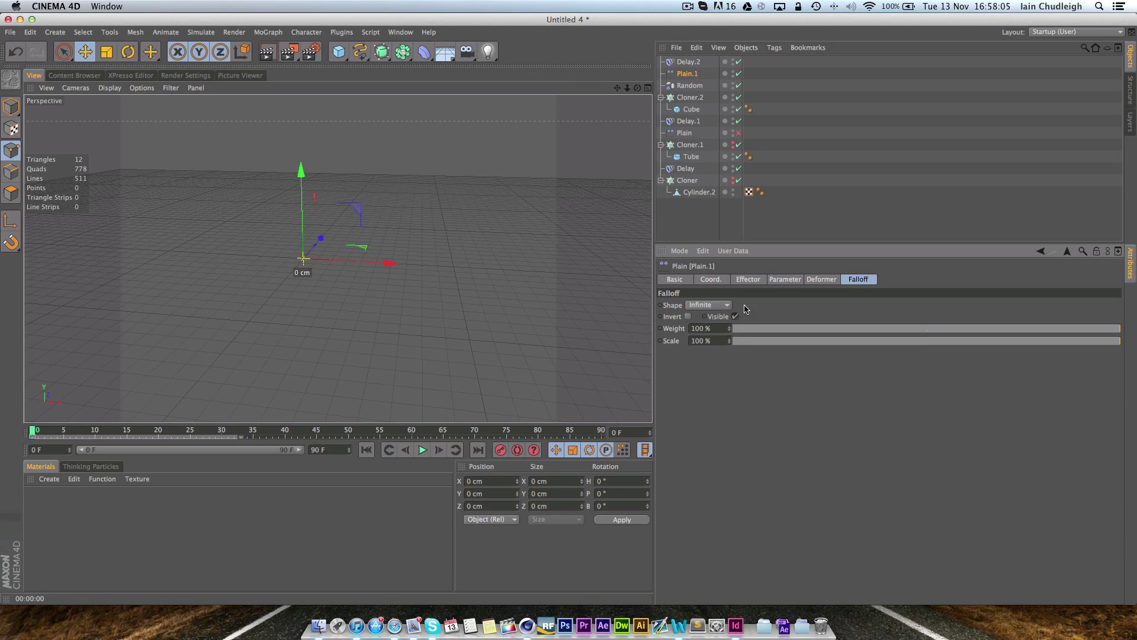
{"action": "left_click", "coordinate": [708, 305]}
{"action": "left_click", "coordinate": [716, 389]}
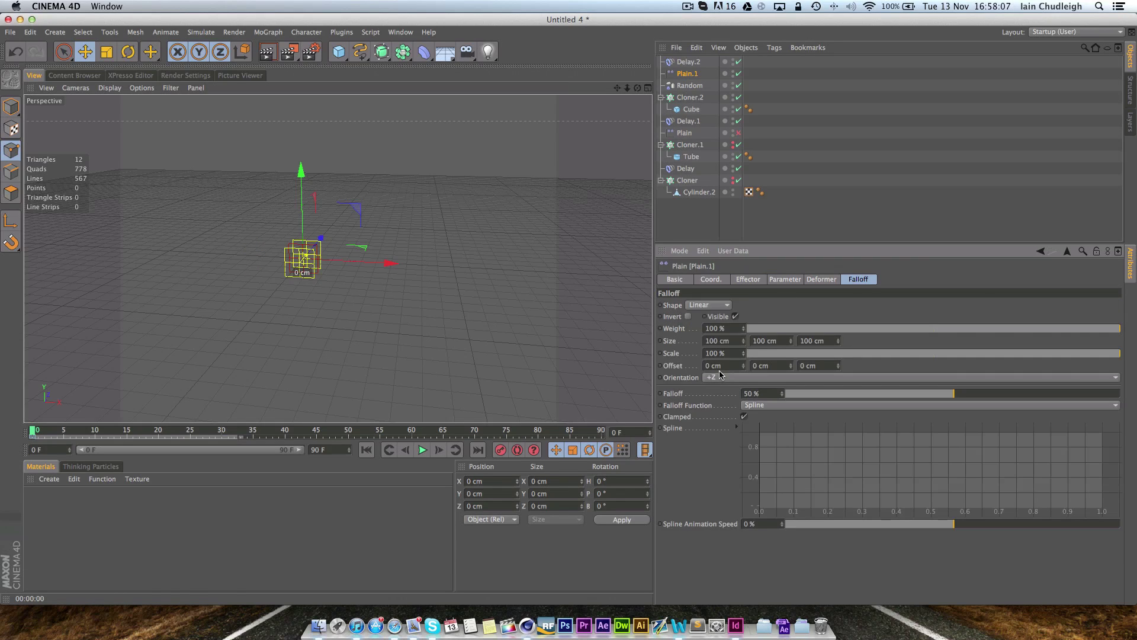
Move the cube grid's Plain effector away from the origin along Z, and place it above Random in the Cloner's effector order
{"action": "mouse_move", "coordinate": [475, 338]}
{"action": "left_mouse_down", "text": "alt"}
{"action": "mouse_move", "coordinate": [400, 225]}
{"action": "mouse_move", "coordinate": [303, 259]}
{"action": "mouse_move", "coordinate": [515, 224]}
{"action": "mouse_move", "coordinate": [507, 214]}
{"action": "left_mouse_up", "text": "alt"}
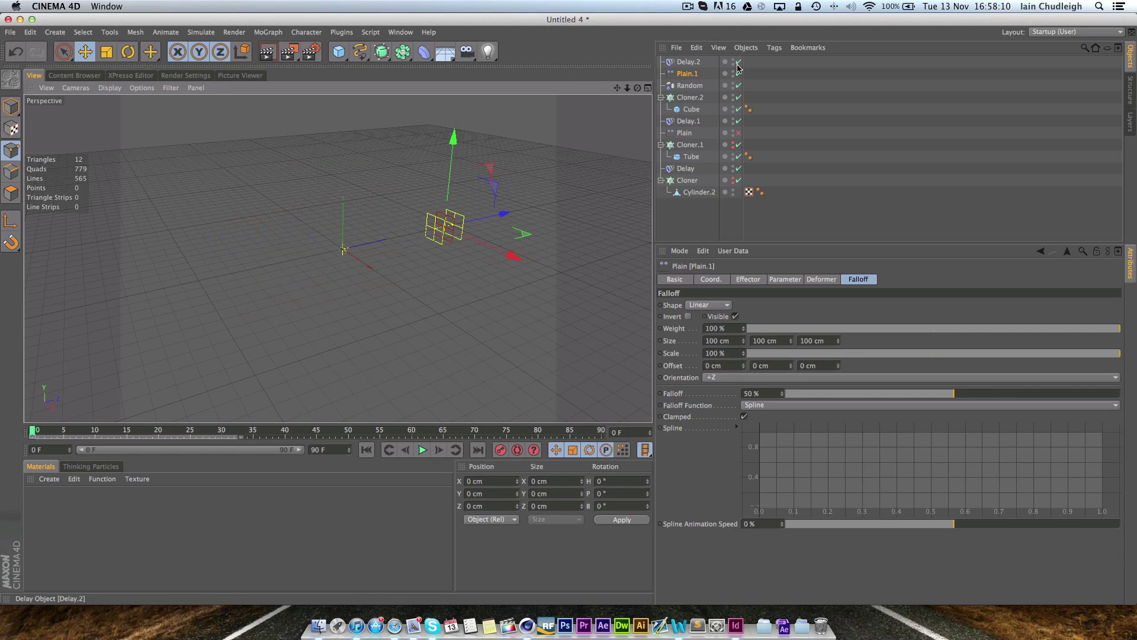
{"action": "left_click", "coordinate": [689, 97]}
{"action": "left_click", "coordinate": [827, 278]}
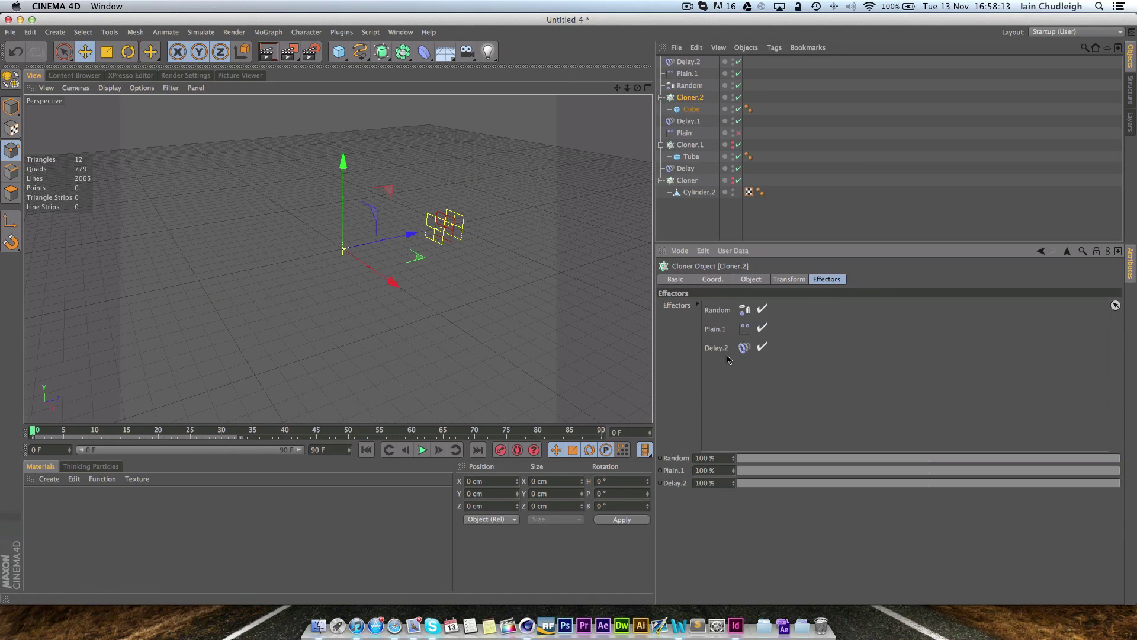
{"action": "left_click_drag", "start_coordinate": [722, 305], "coordinate": [722, 306]}
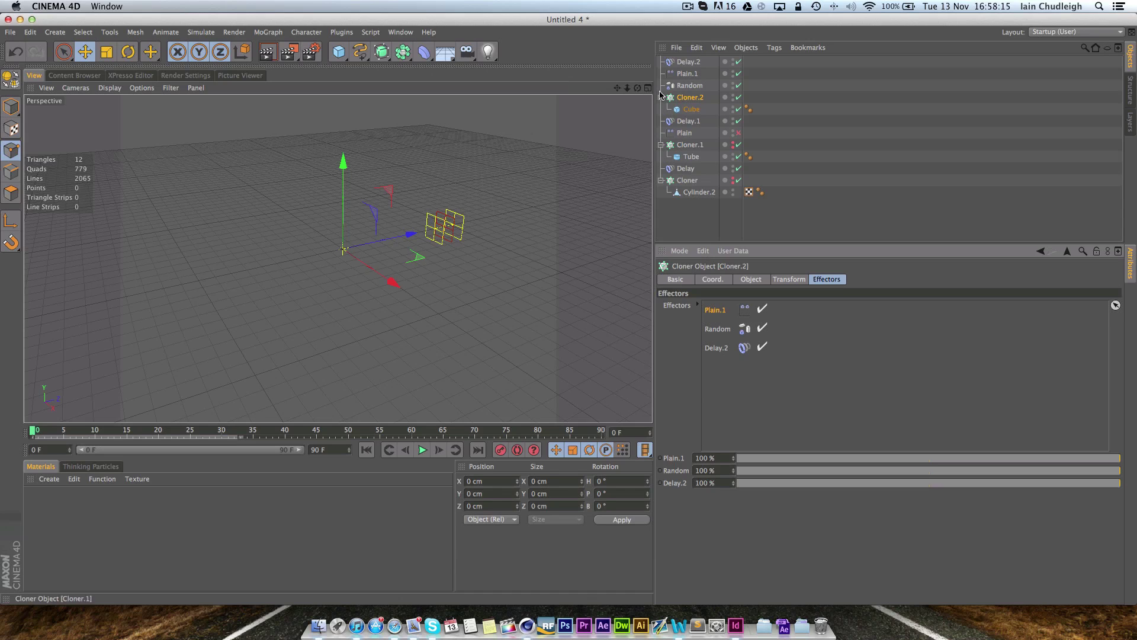
Slide the cube grid's Plain effector back along Z through the grid to the opposite side, and play the animation briefly
{"action": "left_click", "coordinate": [687, 74]}
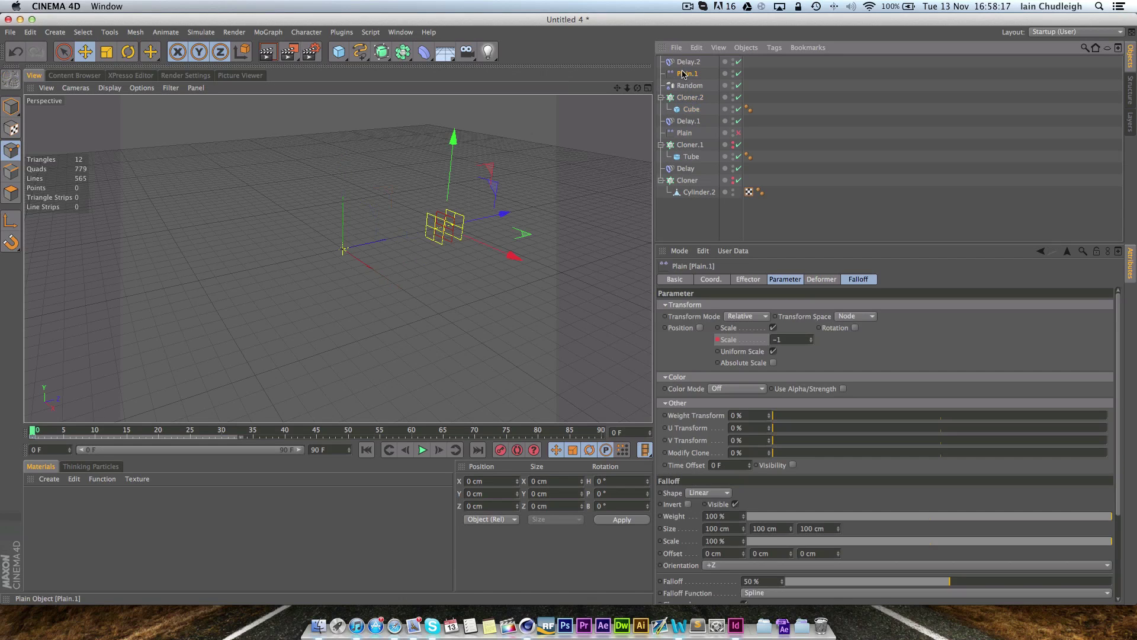
{"action": "left_click_drag", "start_coordinate": [496, 221], "coordinate": [226, 274]}
{"action": "left_click", "coordinate": [421, 449]}
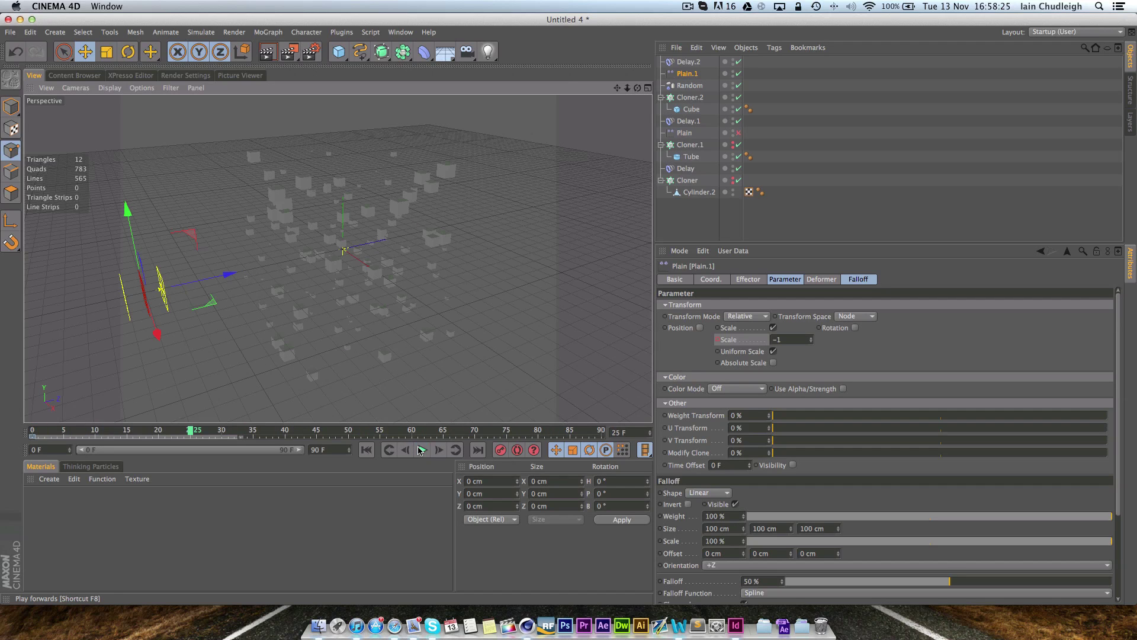
{"action": "left_click", "coordinate": [421, 450]}
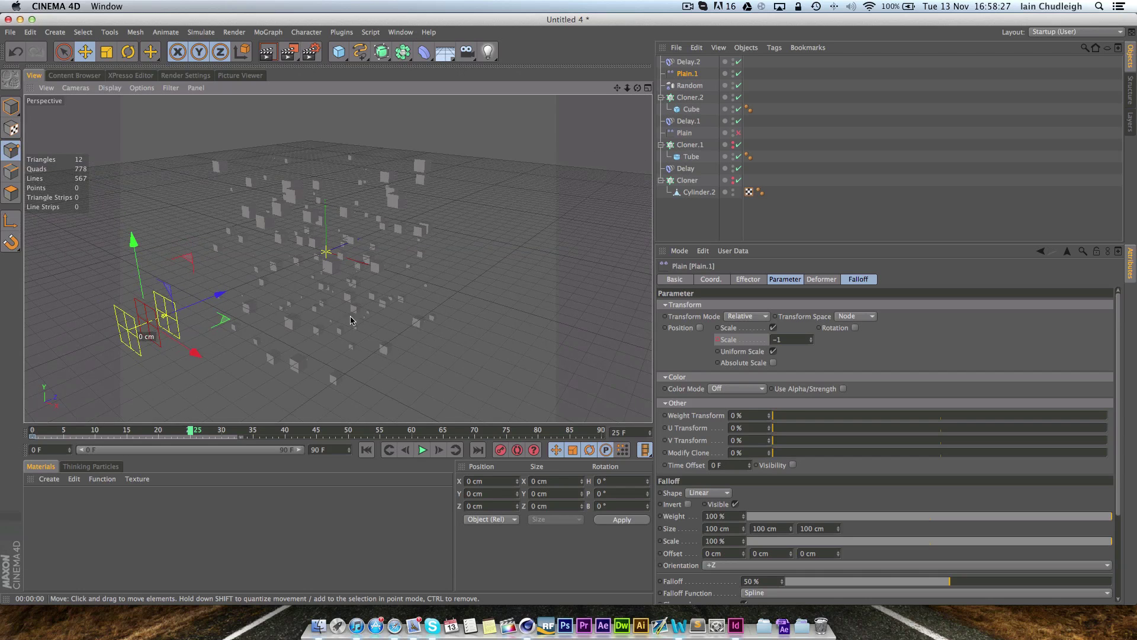
Delete the cube grid's Delay effector
{"action": "left_click_drag", "start_coordinate": [350, 320], "coordinate": [312, 298], "text": "alt"}
{"action": "left_click", "coordinate": [682, 62]}
{"action": "key", "text": "Delete"}
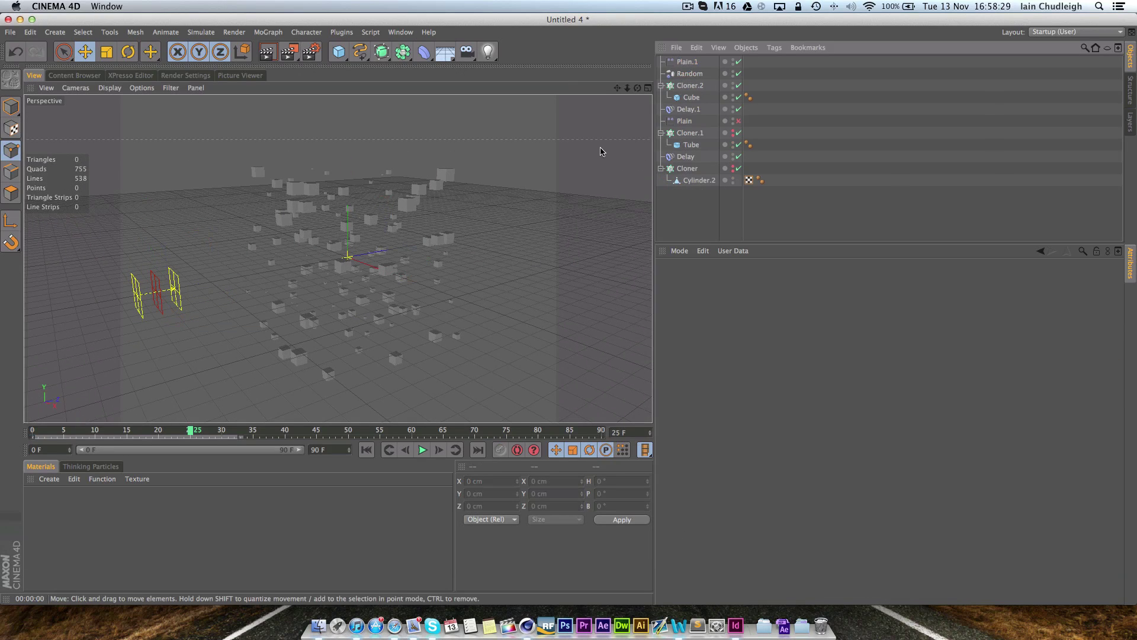
Move the cube grid's Plain effector in the positive Z direction through the grid until all the cubes are scaled away
{"action": "left_click", "coordinate": [687, 61]}
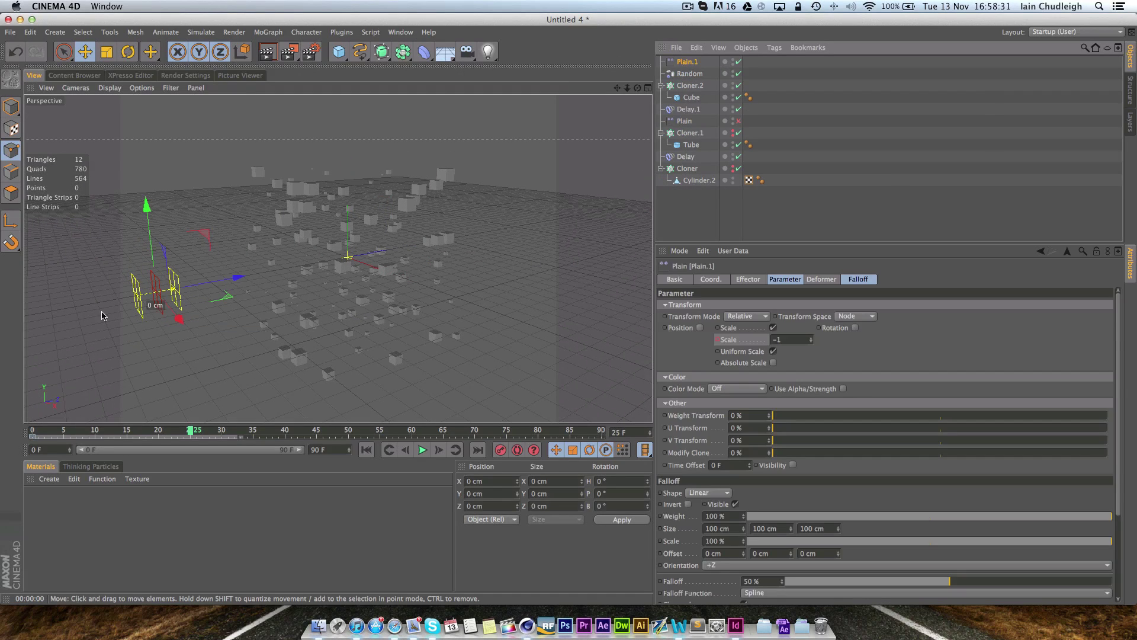
{"action": "left_click_drag", "start_coordinate": [178, 289], "coordinate": [404, 274]}
{"action": "key", "text": "super+z"}
{"action": "mouse_move", "coordinate": [467, 241]}
{"action": "left_mouse_down"}
{"action": "mouse_move", "coordinate": [479, 240]}
{"action": "mouse_move", "coordinate": [467, 241]}
{"action": "left_mouse_up"}
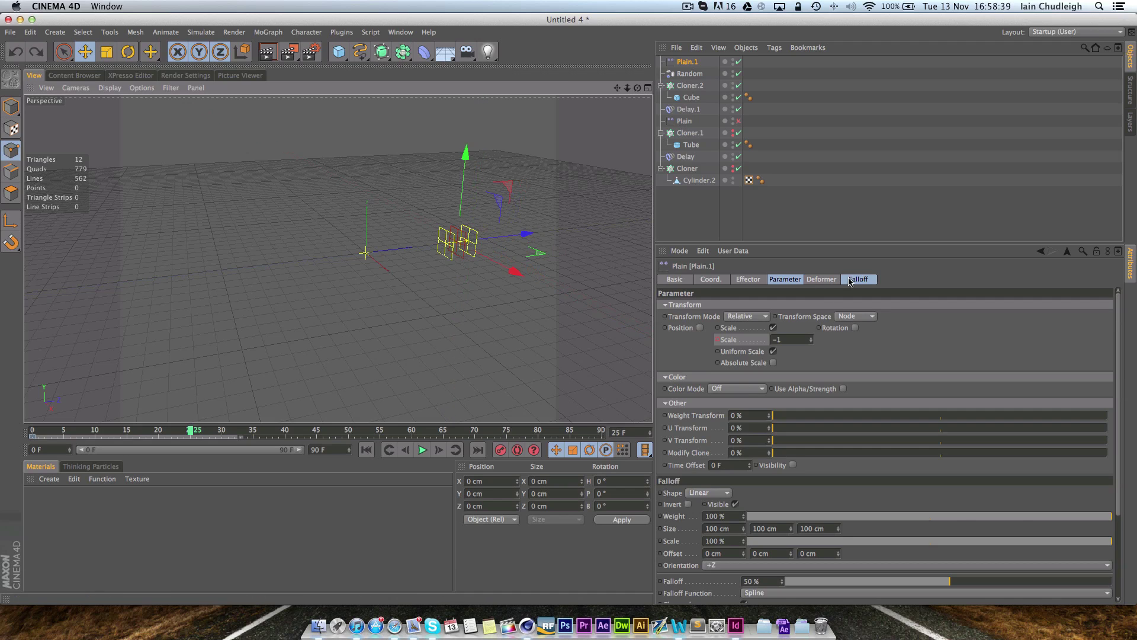
Set the Z size of the Plain effector's linear falloff to 270 cm
{"action": "left_click", "coordinate": [857, 280]}
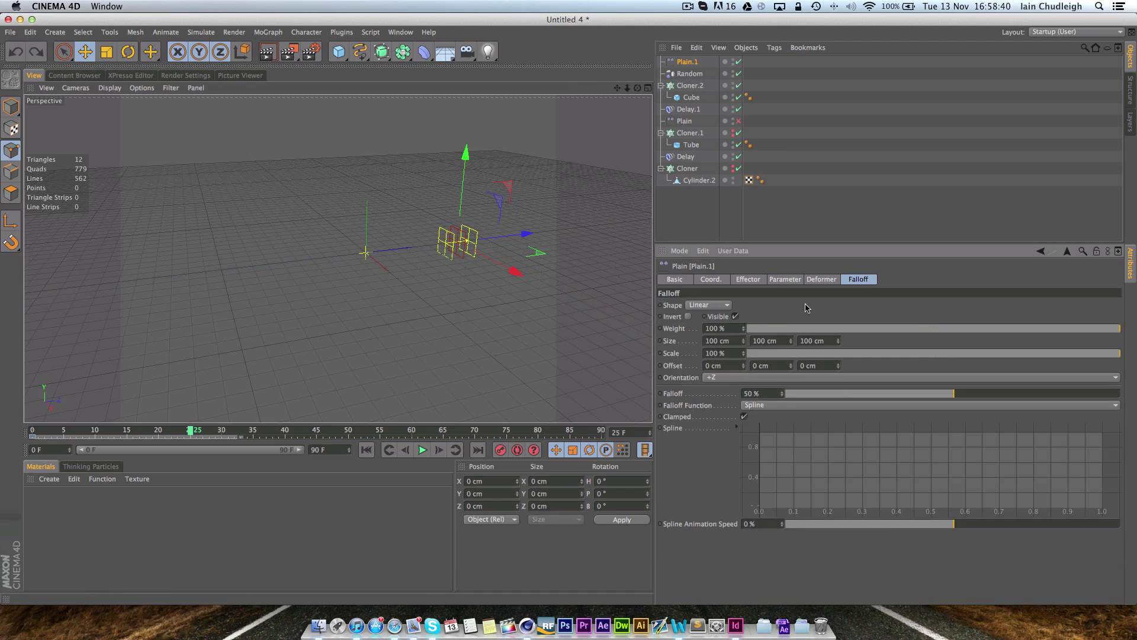
{"action": "left_click", "coordinate": [743, 343]}
{"action": "mouse_move", "coordinate": [835, 343]}
{"action": "left_mouse_down"}
{"action": "mouse_move", "coordinate": [835, 332]}
{"action": "mouse_move", "coordinate": [835, 342]}
{"action": "left_mouse_up"}
Keyframe the Plain effector at frame 0 and, moved along Z through the grid, at frame 40, and scrub through the motion
{"action": "left_click_drag", "start_coordinate": [182, 431], "coordinate": [31, 432]}
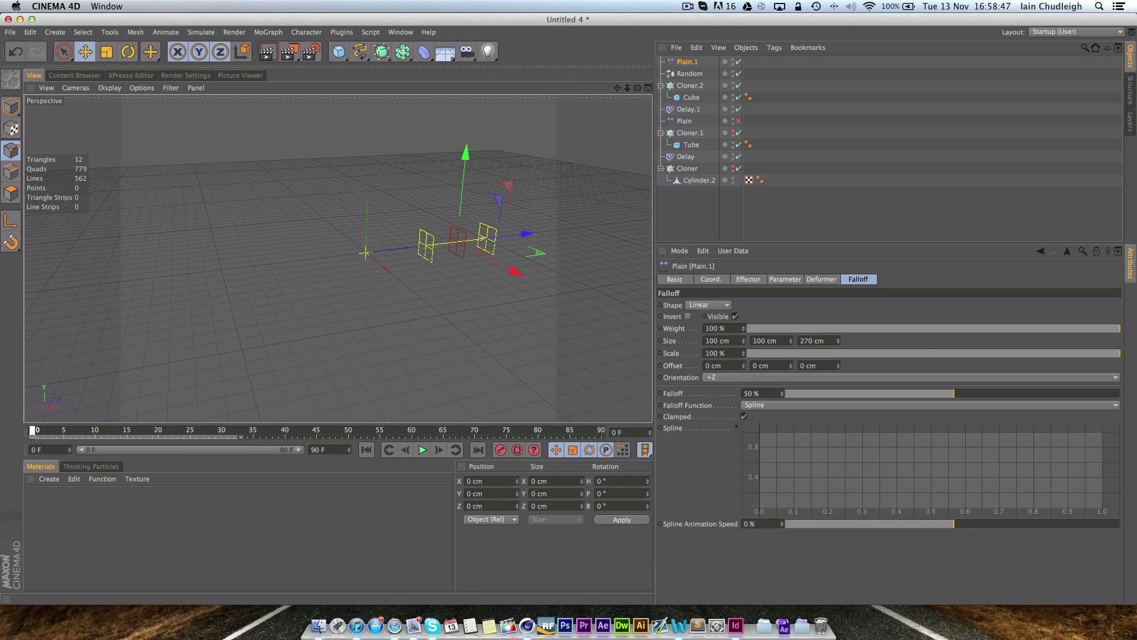
{"action": "left_click", "coordinate": [498, 453]}
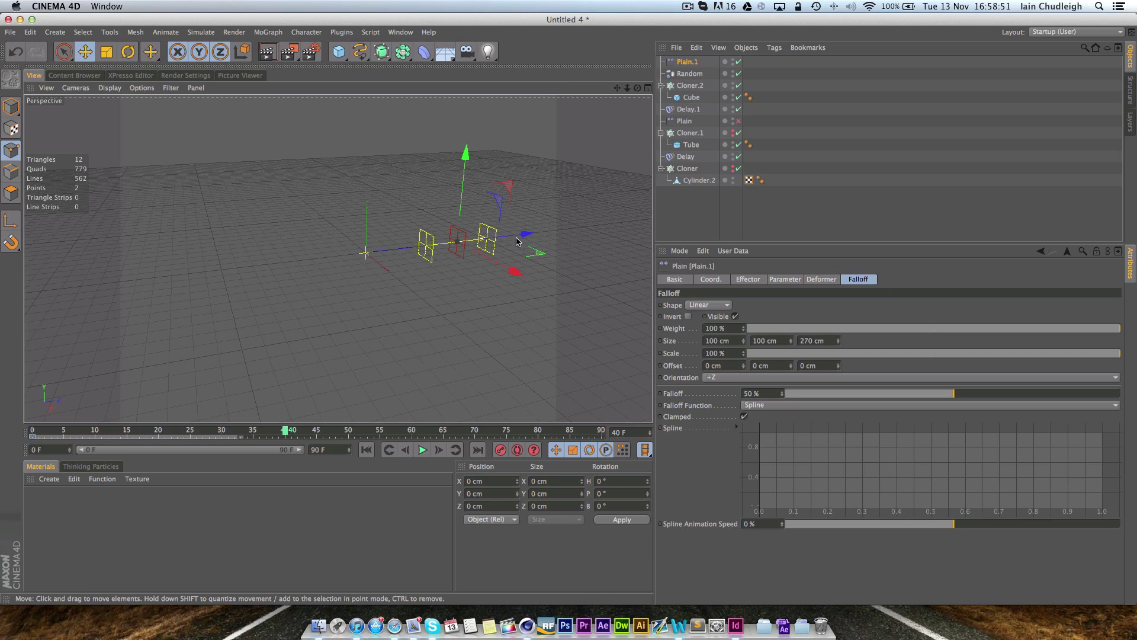
{"action": "left_click_drag", "start_coordinate": [516, 241], "coordinate": [300, 266]}
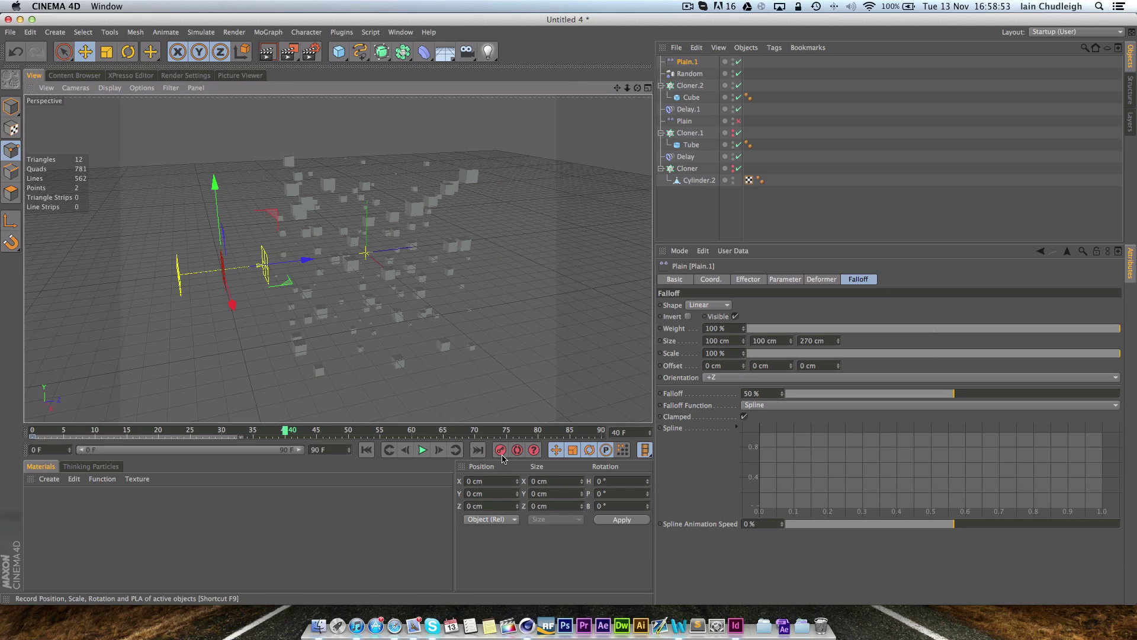
{"action": "left_click_drag", "start_coordinate": [273, 432], "coordinate": [146, 433]}
Add a Delay effector to the cube grid's Cloner and set its mode to Spring
{"action": "left_click", "coordinate": [690, 86]}
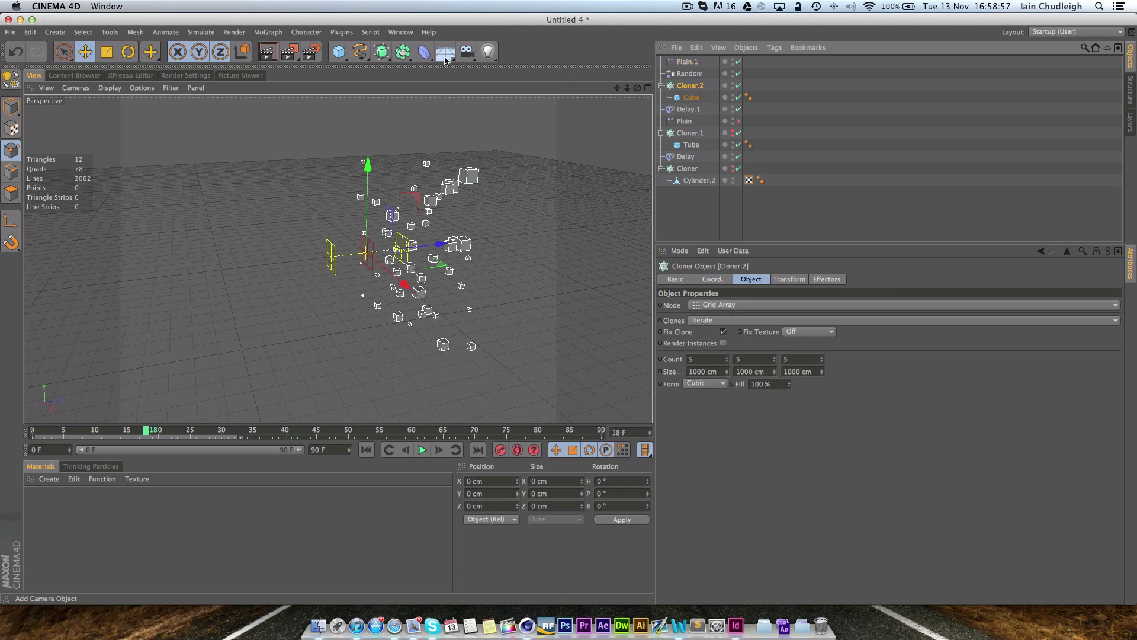
{"action": "left_click", "coordinate": [264, 32]}
{"action": "mouse_move", "coordinate": [282, 50]}
{"action": "left_click", "coordinate": [364, 97]}
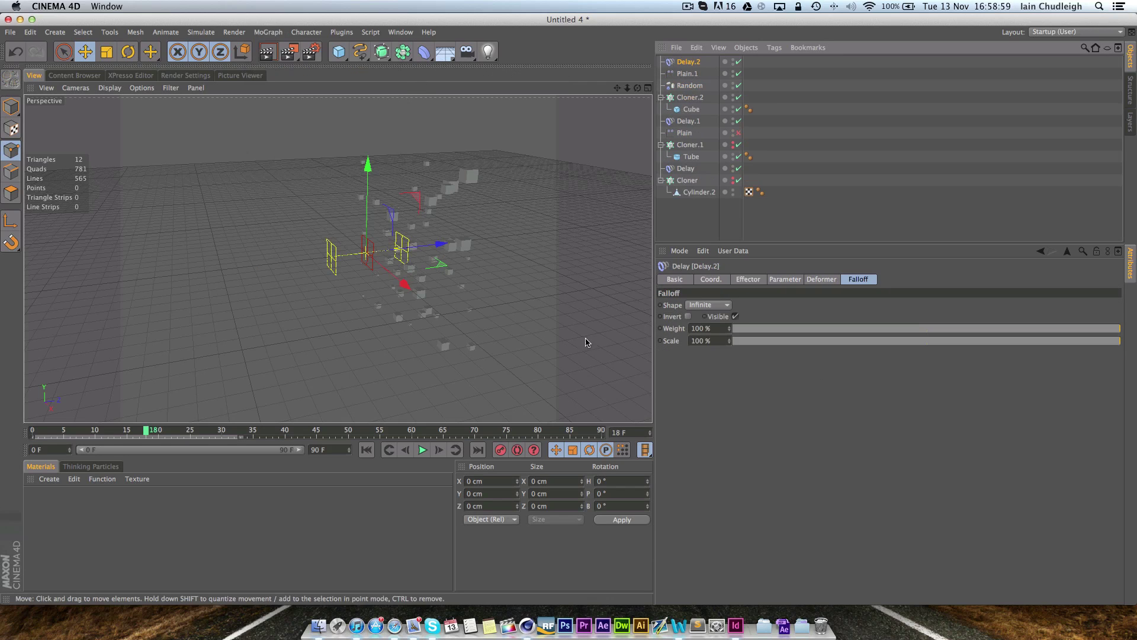
{"action": "left_click", "coordinate": [749, 279]}
{"action": "left_click", "coordinate": [727, 333]}
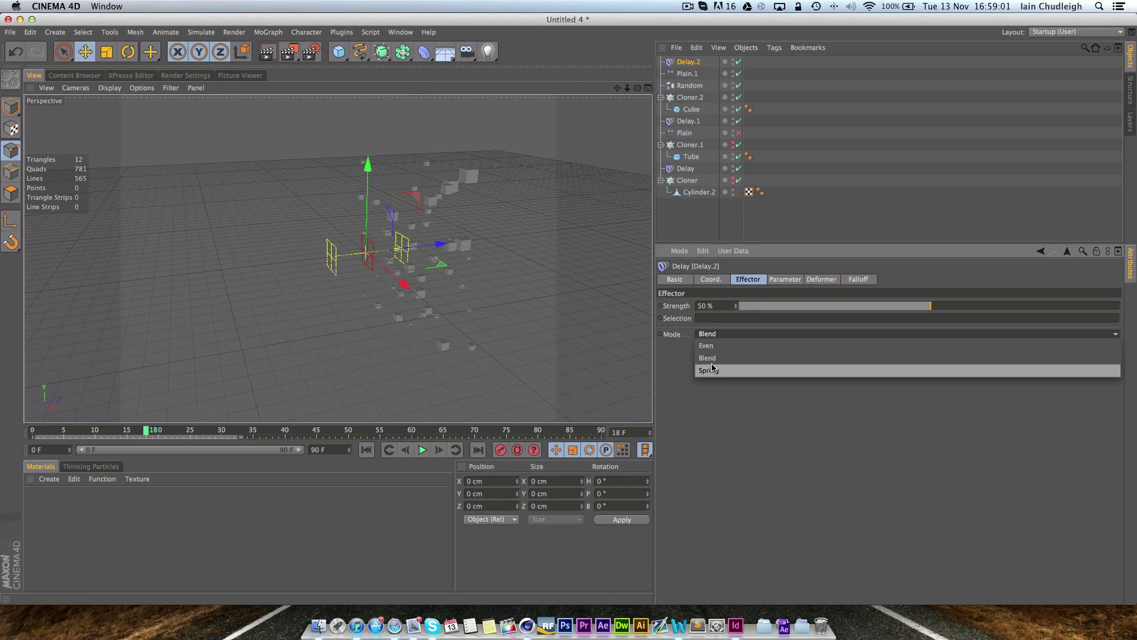
{"action": "left_click", "coordinate": [711, 370]}
Play the animation from the start and raise the cube grid's Delay effector strength to 76% during playback
{"action": "left_click", "coordinate": [366, 449]}
{"action": "left_click", "coordinate": [422, 449]}
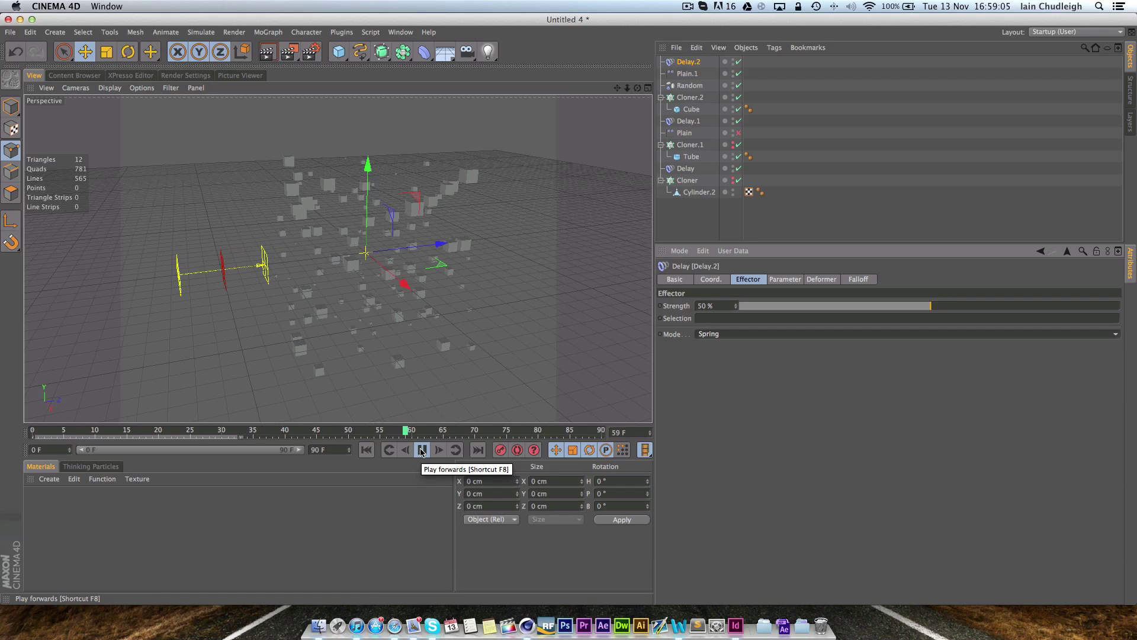
{"action": "left_click", "coordinate": [1029, 306]}
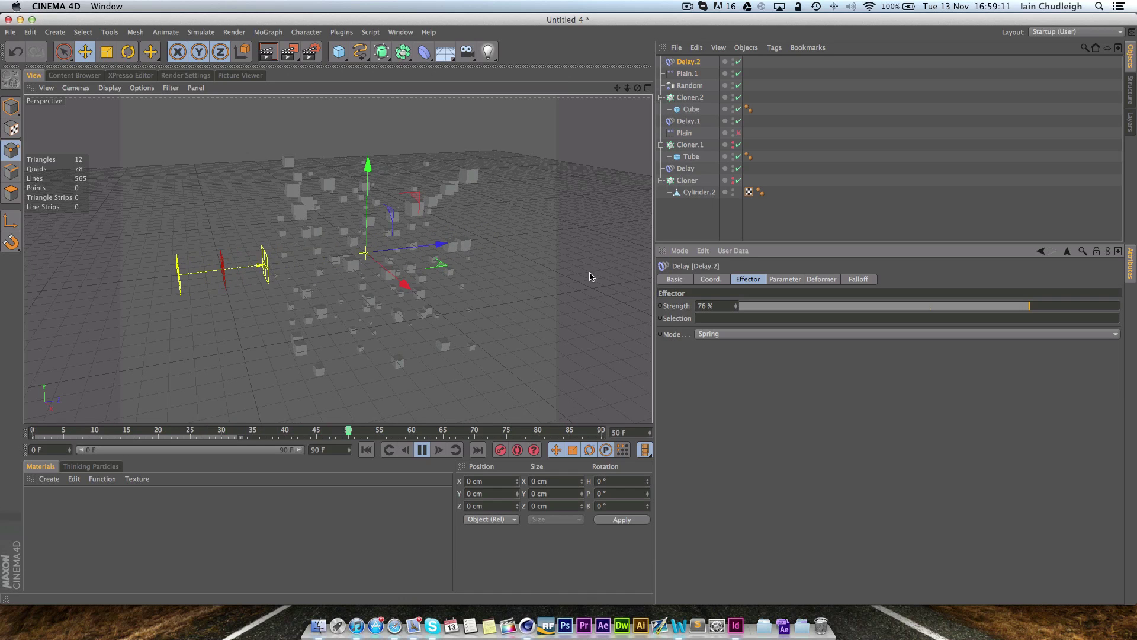
{"action": "scroll", "coordinate": [590, 277], "scroll_direction": "up", "scroll_amount": 5}
{"action": "left_click_drag", "start_coordinate": [393, 256], "coordinate": [485, 248], "text": "alt"}
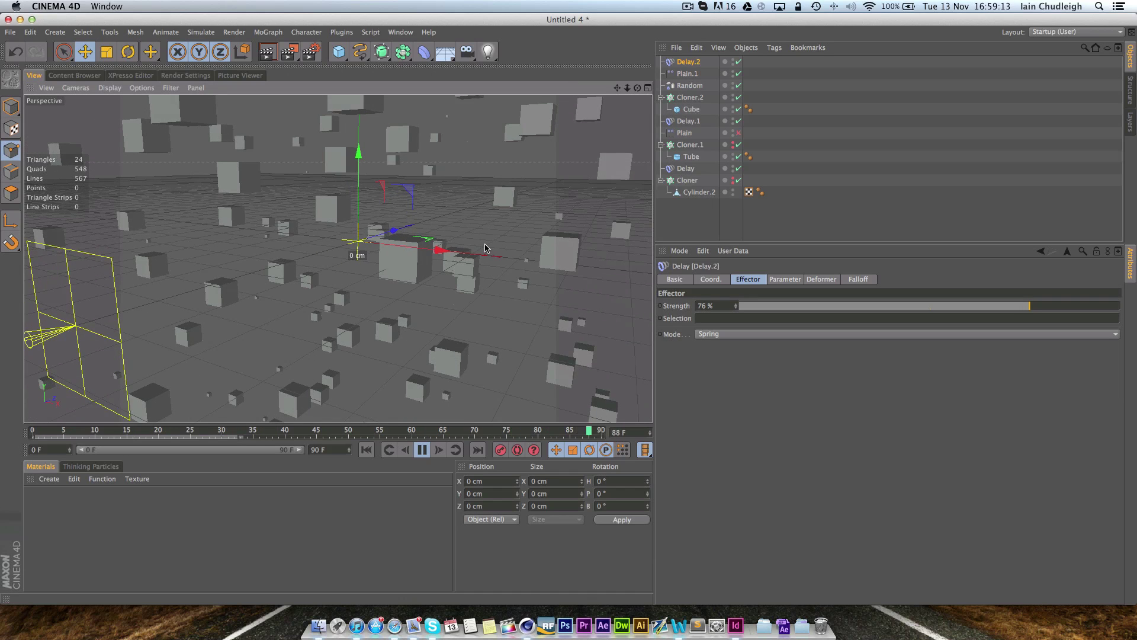
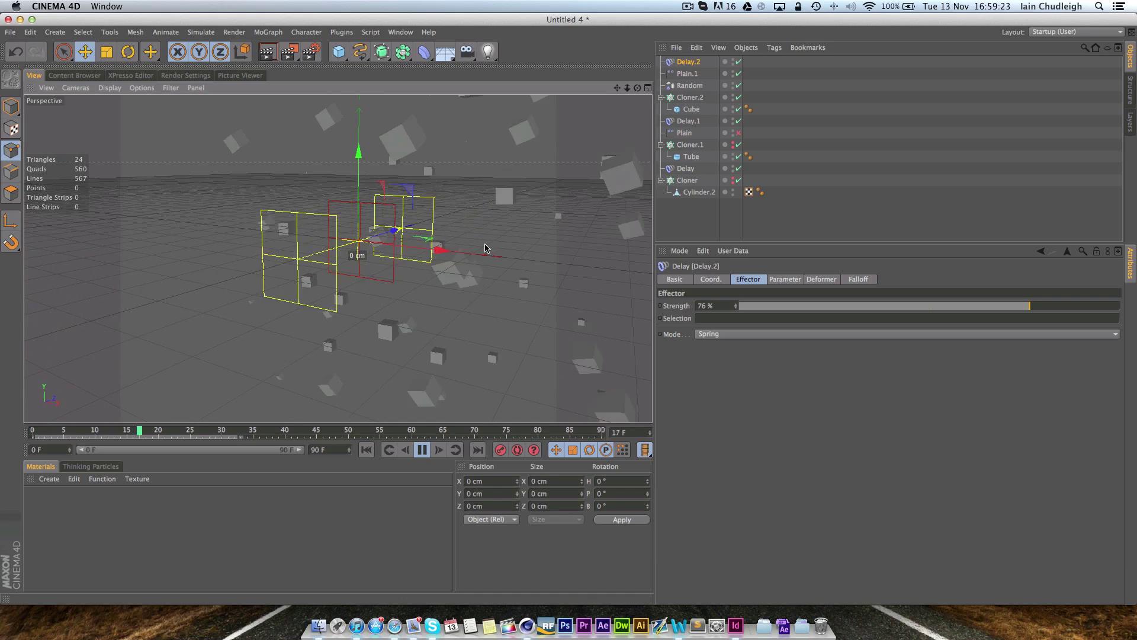
Set the X, Y and Z sizes of the cube in the grid's Cloner to 1 cm
{"action": "left_click", "coordinate": [693, 111]}
{"action": "double_click", "coordinate": [712, 306]}
{"action": "type", "text": "1"}
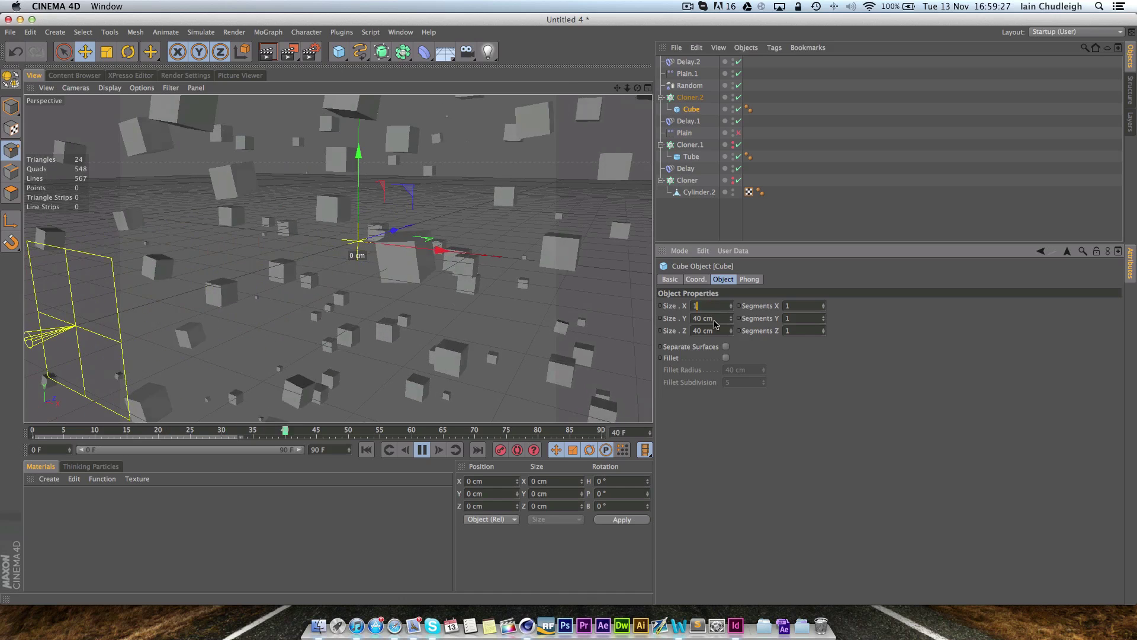
{"action": "double_click", "coordinate": [714, 321]}
{"action": "type", "text": "1"}
{"action": "double_click", "coordinate": [713, 332]}
{"action": "type", "text": "1"}
{"action": "left_click", "coordinate": [811, 372]}
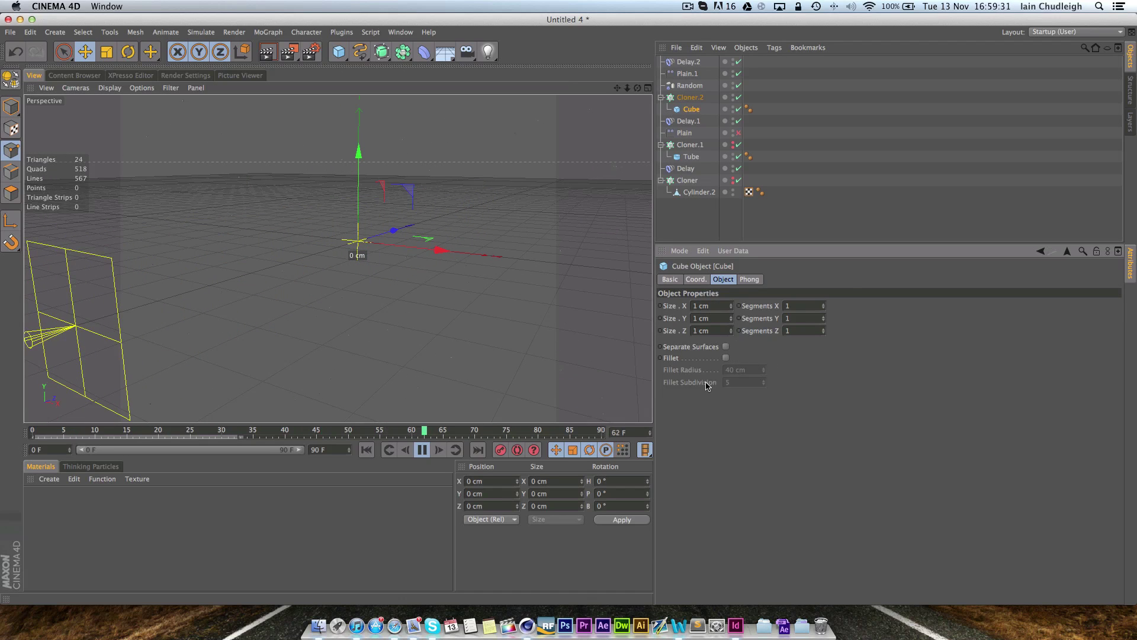
Stop the playback and render the viewport from two different angles to check the tiny cubes
{"action": "key", "text": "space"}
{"action": "key", "text": "super+r"}
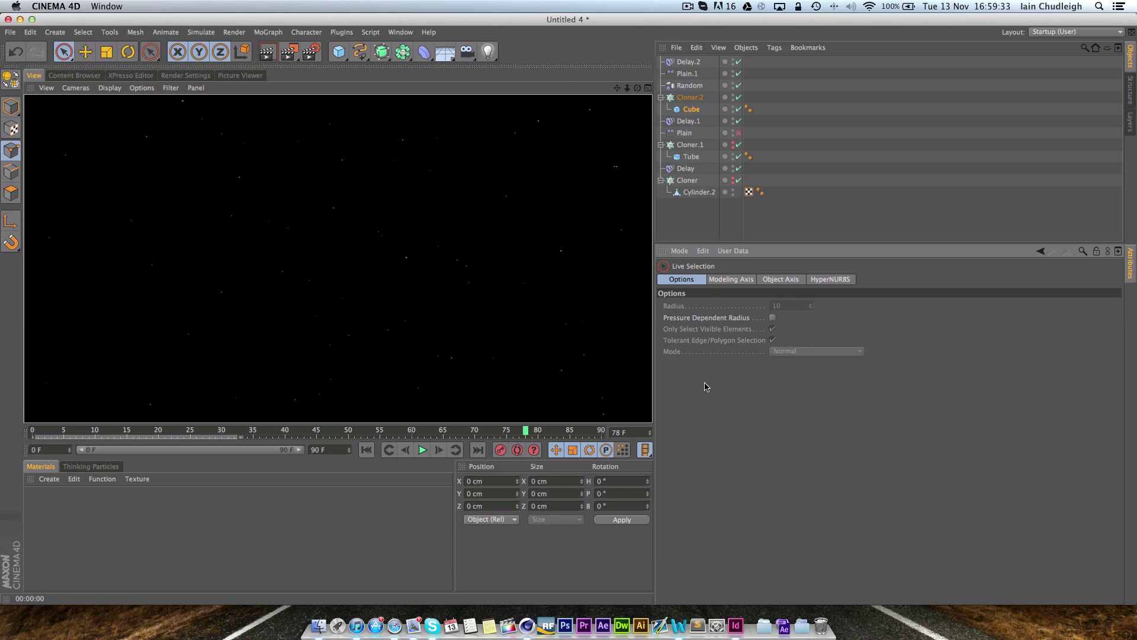
{"action": "left_click_drag", "start_coordinate": [486, 213], "coordinate": [383, 231], "text": "alt"}
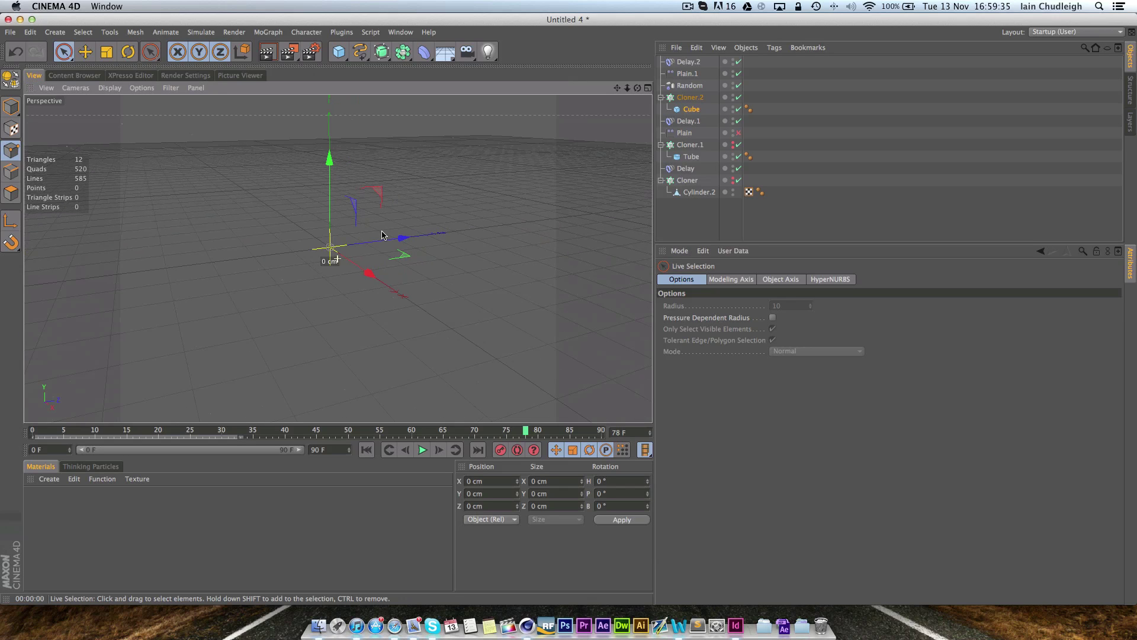
{"action": "key", "text": "super+r"}
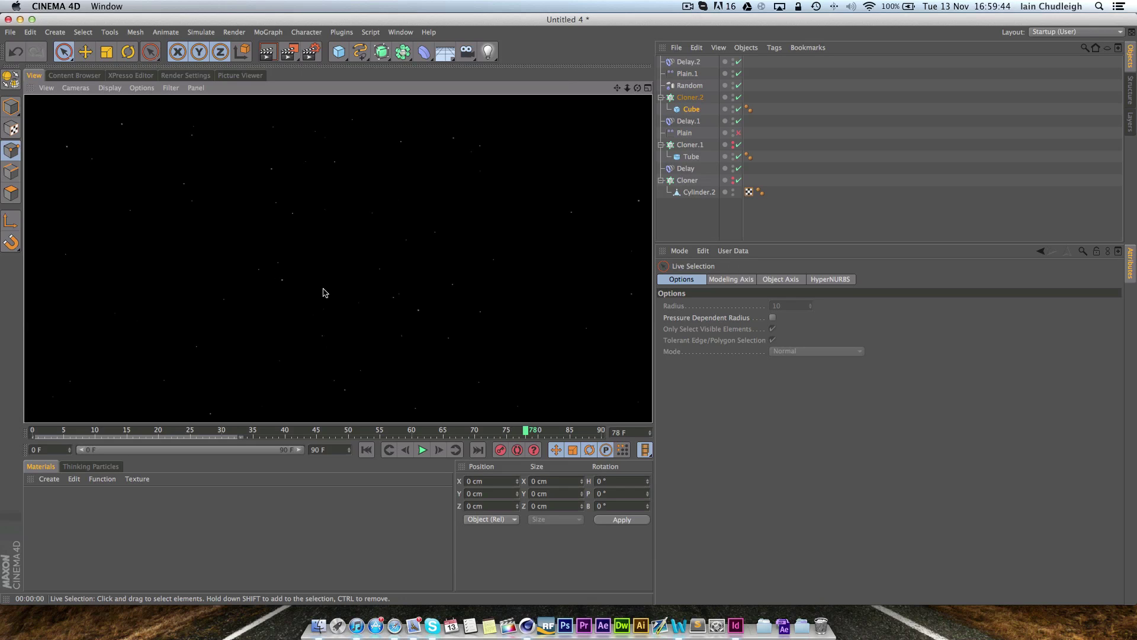
{"action": "scroll", "coordinate": [324, 292], "scroll_direction": "down", "scroll_amount": 6}
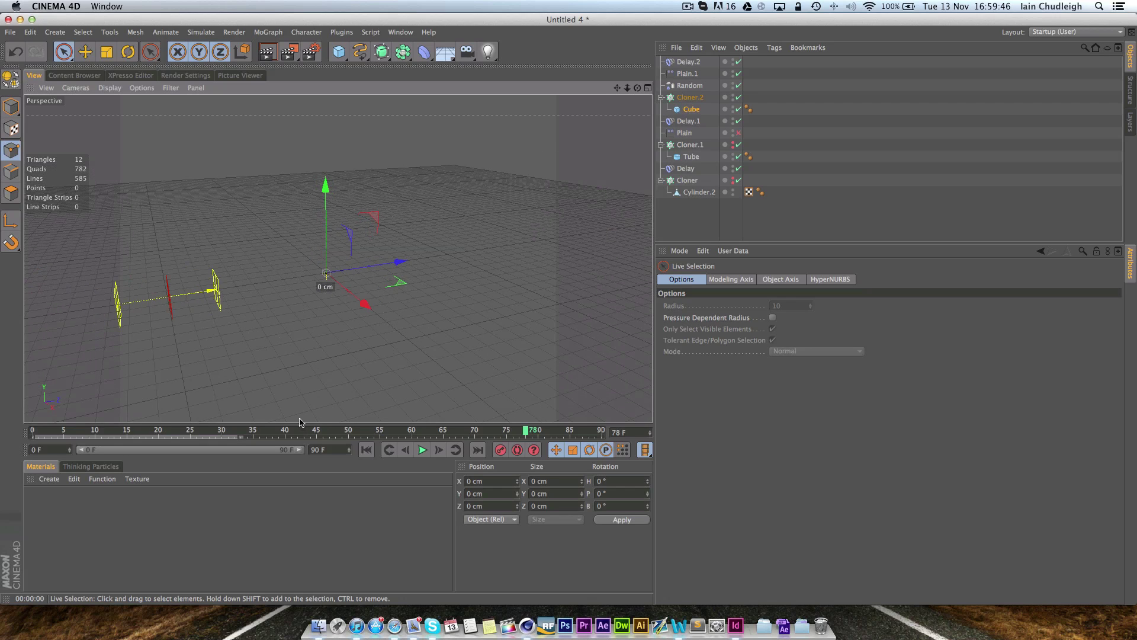
Examine the cube grid's Delay effector at frame 4: its mode options, transform parameters and falloff shapes
{"action": "left_click_drag", "start_coordinate": [299, 422], "coordinate": [57, 412]}
{"action": "left_click", "coordinate": [688, 61]}
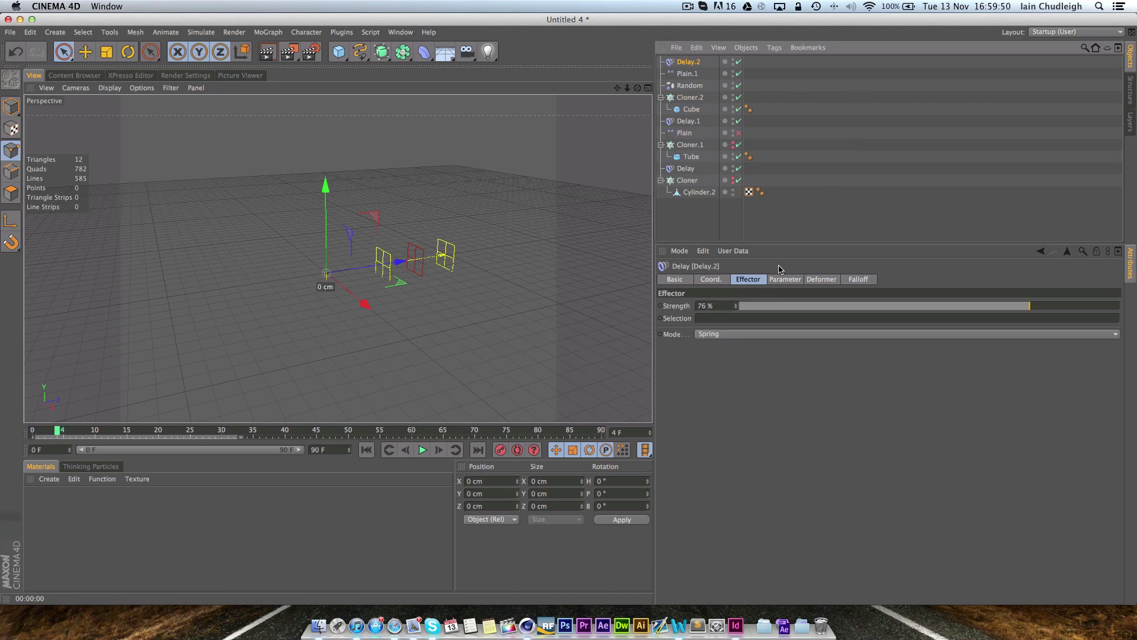
{"action": "left_click", "coordinate": [740, 337]}
{"action": "left_click", "coordinate": [763, 445]}
{"action": "left_click", "coordinate": [785, 280]}
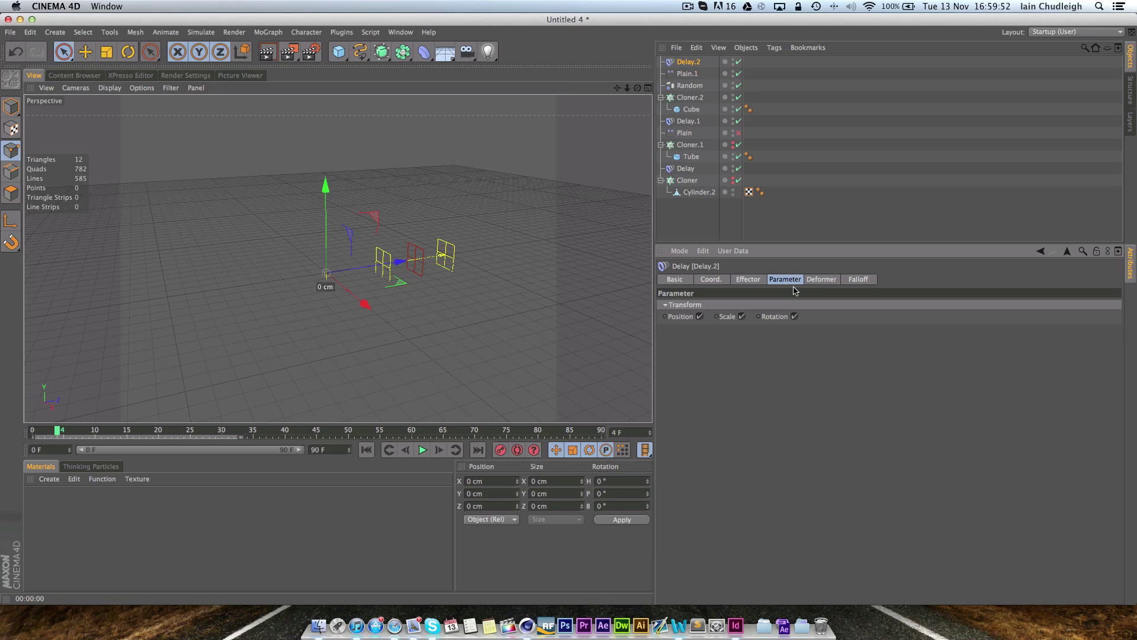
{"action": "left_click", "coordinate": [748, 280]}
{"action": "left_click", "coordinate": [729, 334]}
{"action": "left_click", "coordinate": [755, 430]}
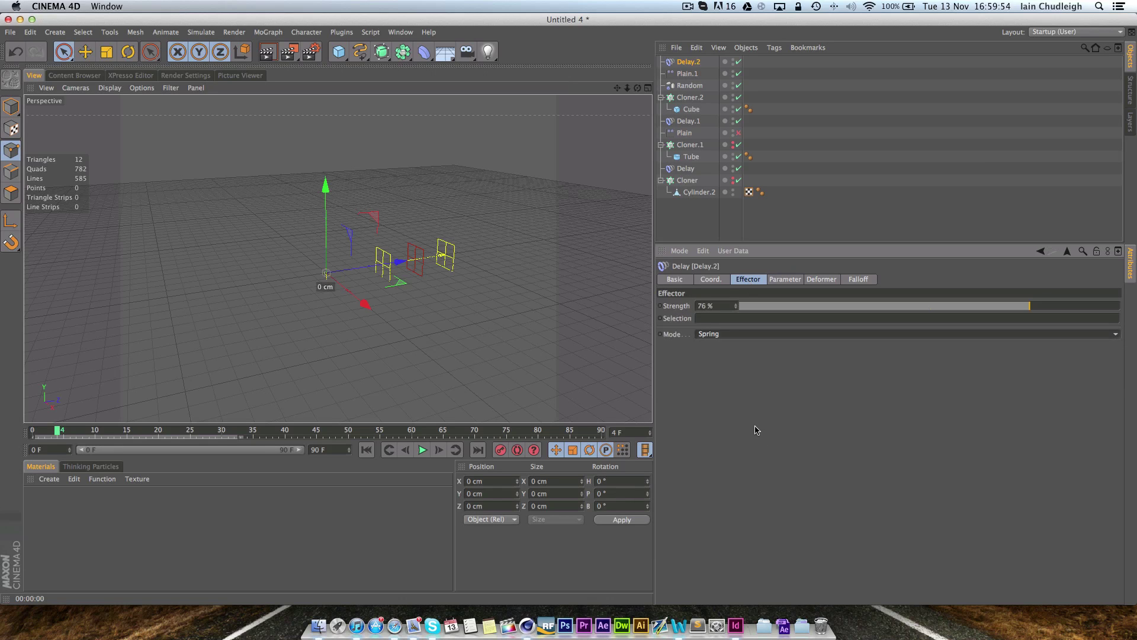
{"action": "left_click_drag", "start_coordinate": [447, 275], "coordinate": [518, 294], "text": "alt"}
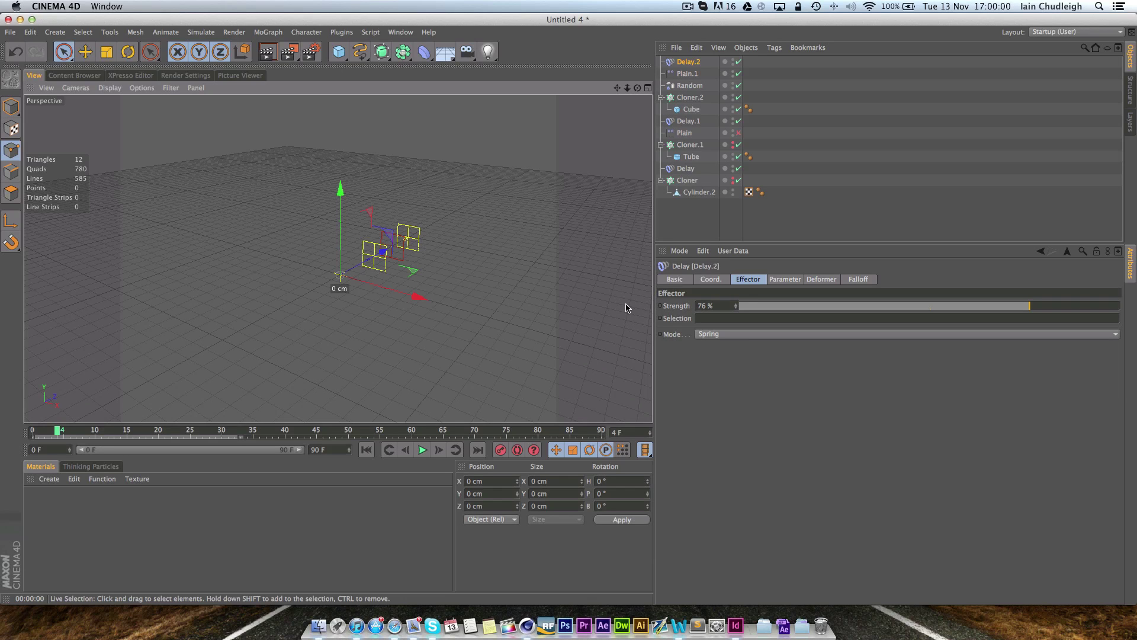
{"action": "left_click", "coordinate": [849, 282]}
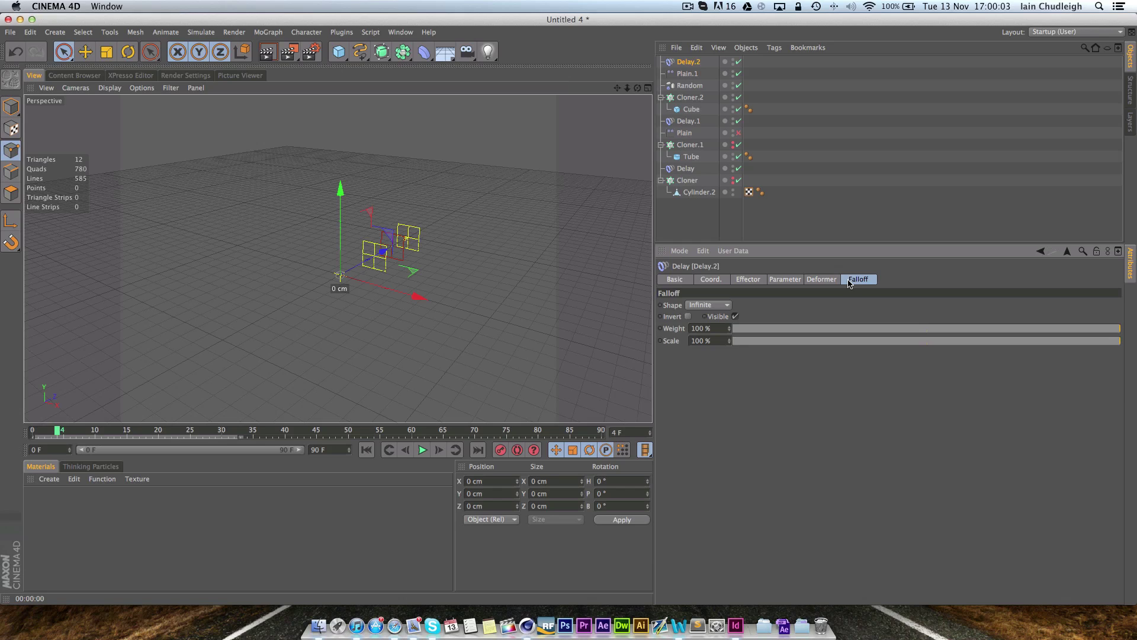
{"action": "left_click", "coordinate": [724, 305]}
{"action": "left_click", "coordinate": [781, 447]}
Set the cube's X, Y and Z sizes to 2 cm and render the viewport at frame 38
{"action": "left_click_drag", "start_coordinate": [59, 431], "coordinate": [260, 430]}
{"action": "left_click", "coordinate": [691, 109]}
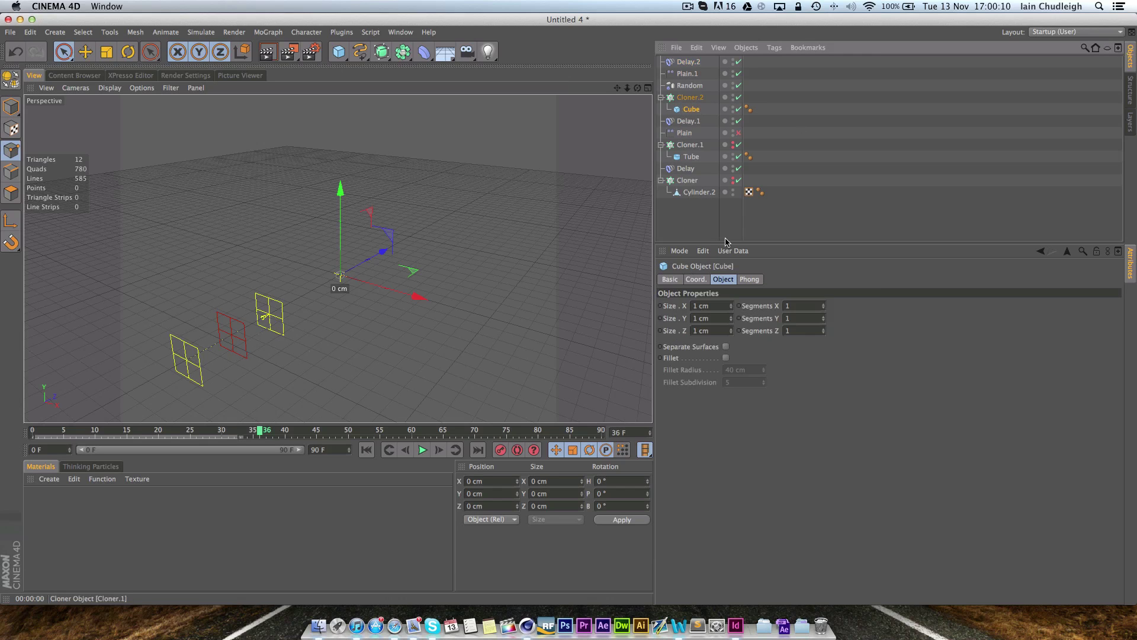
{"action": "left_click", "coordinate": [710, 306]}
{"action": "type", "text": "2"}
{"action": "left_click", "coordinate": [711, 318]}
{"action": "type", "text": "2"}
{"action": "left_click", "coordinate": [711, 331]}
{"action": "type", "text": "2"}
{"action": "key", "text": "Return"}
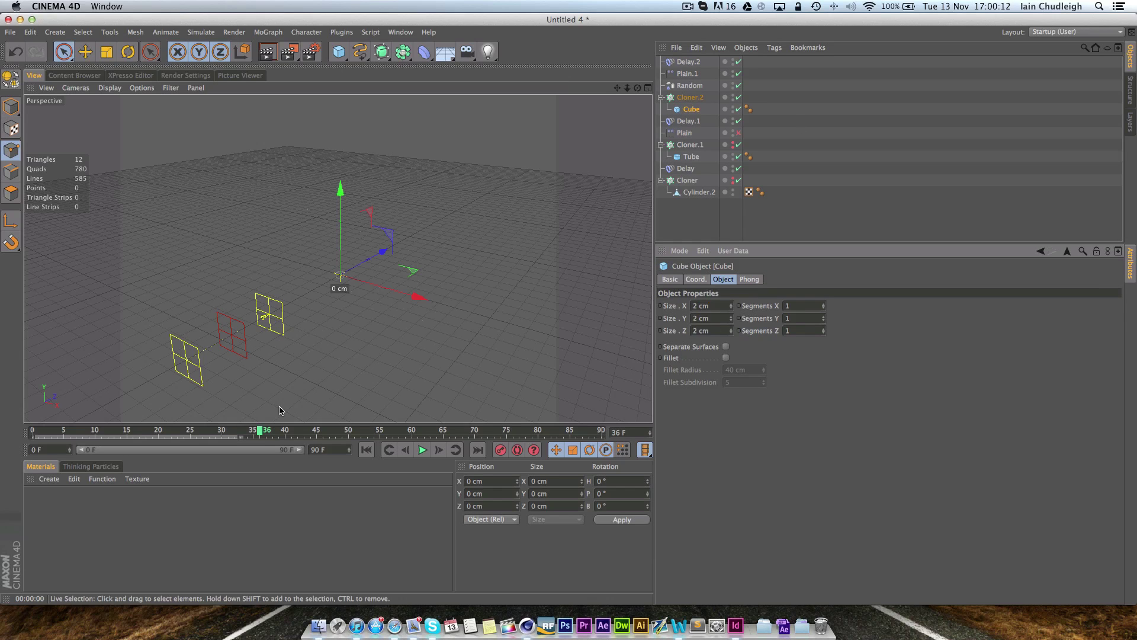
{"action": "mouse_move", "coordinate": [215, 429]}
{"action": "left_mouse_down"}
{"action": "mouse_move", "coordinate": [38, 428]}
{"action": "mouse_move", "coordinate": [275, 403]}
{"action": "left_mouse_up"}
{"action": "key", "text": "super+r"}
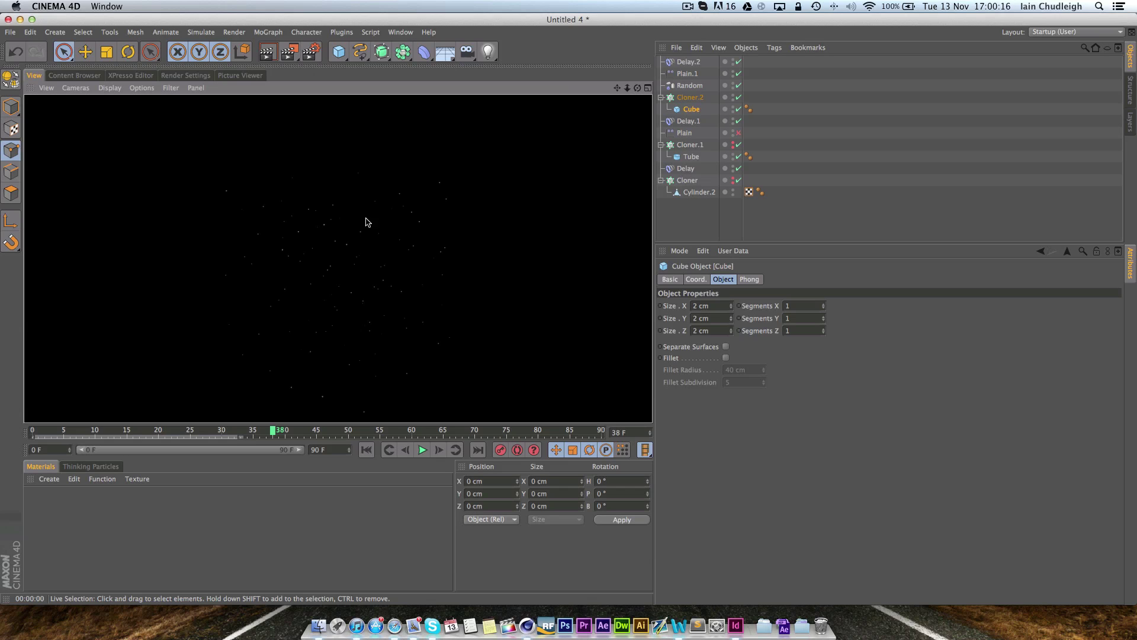
Hide the cube grid's Cloner, show the cylinder rods' Cloner, and render the viewport at frame 44
{"action": "double_click", "coordinate": [733, 95], "text": "alt"}
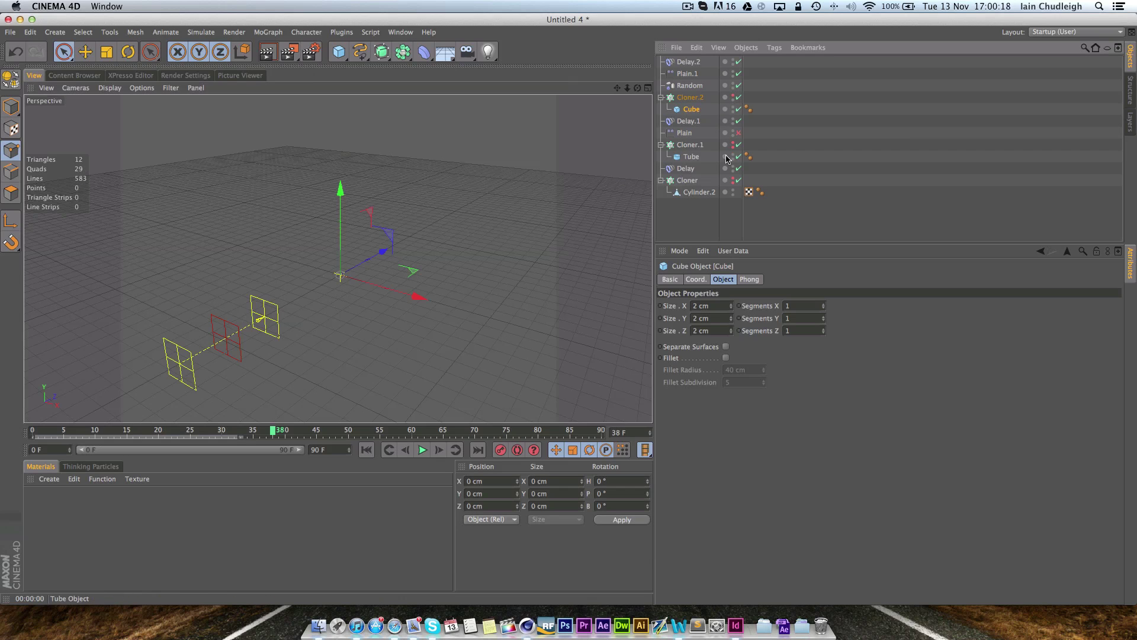
{"action": "left_click", "coordinate": [733, 179]}
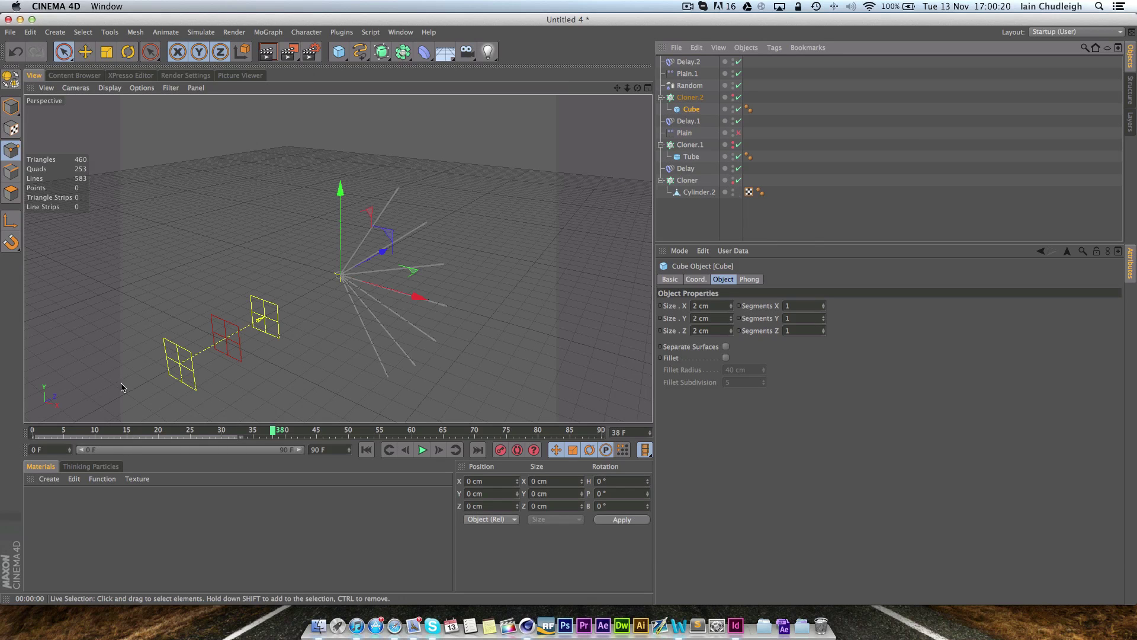
{"action": "mouse_move", "coordinate": [118, 431]}
{"action": "left_mouse_down"}
{"action": "mouse_move", "coordinate": [108, 432]}
{"action": "mouse_move", "coordinate": [311, 433]}
{"action": "left_mouse_up"}
{"action": "key", "text": "super+r"}
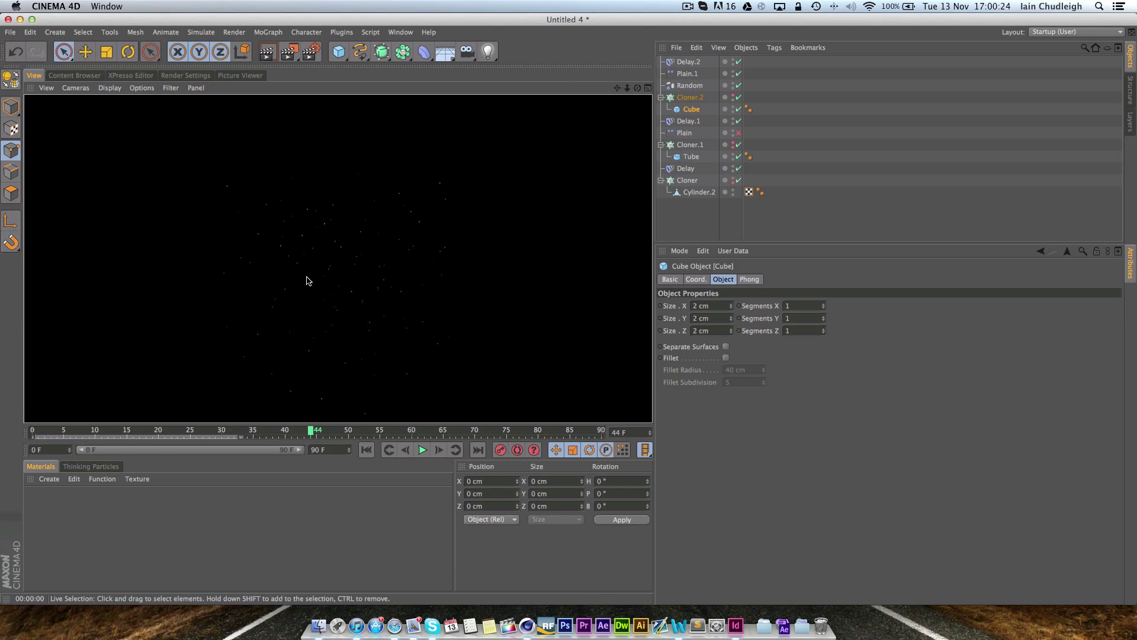
{"action": "left_click", "coordinate": [196, 341]}
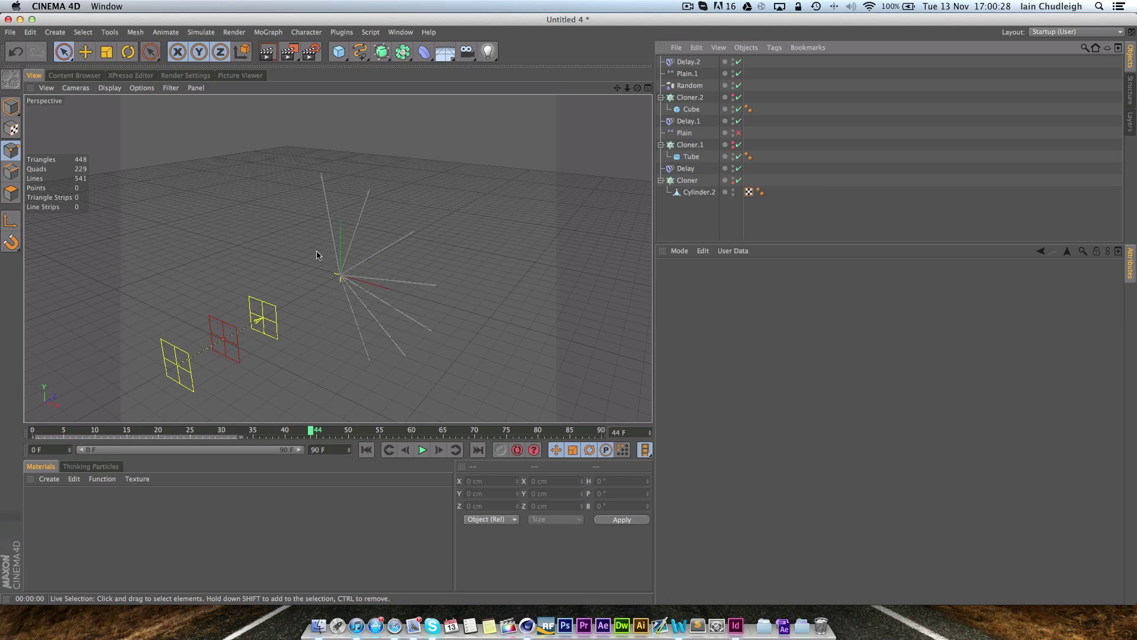
Play the springy rods' animation from the start
{"action": "right_click_drag", "start_coordinate": [389, 279], "coordinate": [389, 293], "text": "alt"}
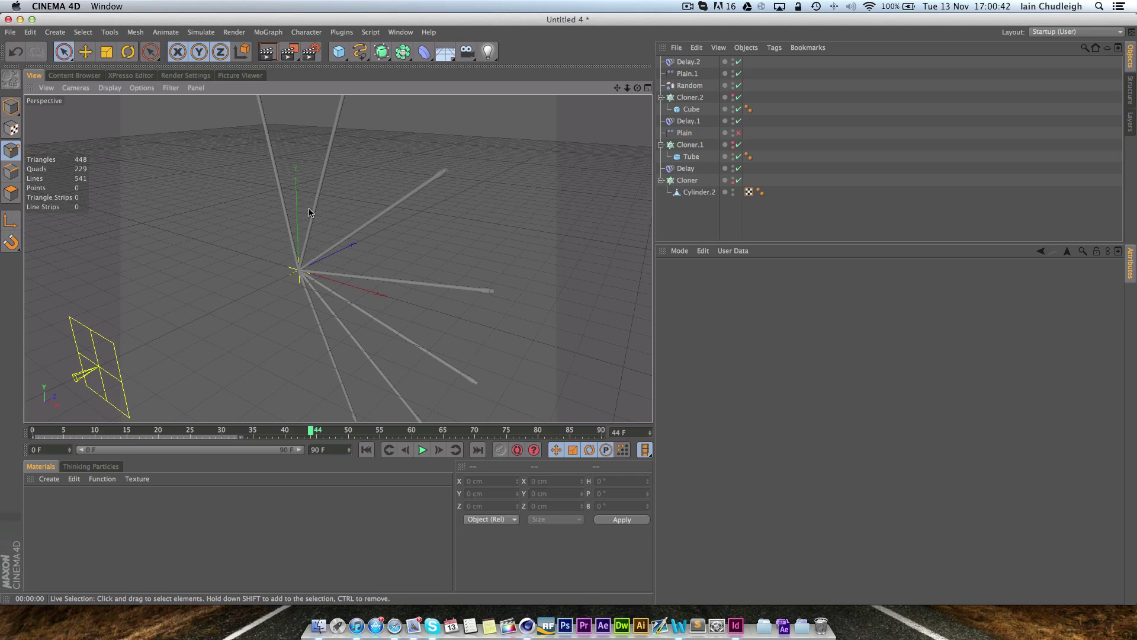
{"action": "scroll", "coordinate": [309, 212], "scroll_direction": "down", "scroll_amount": 5}
{"action": "scroll", "coordinate": [310, 212], "scroll_direction": "up", "scroll_amount": 3}
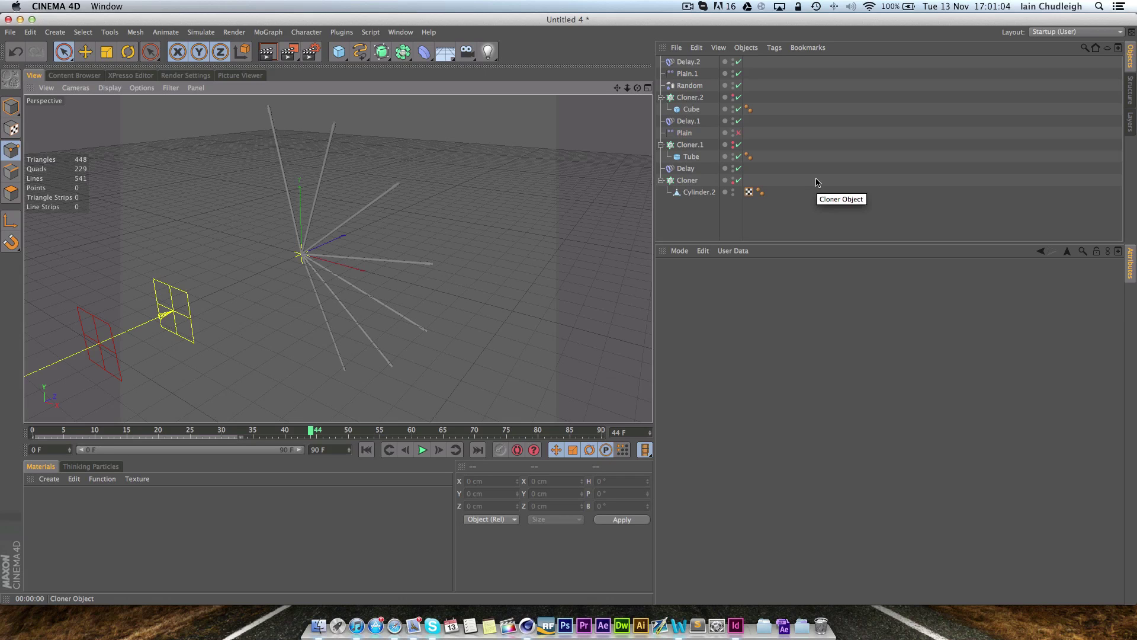
{"action": "left_click", "coordinate": [379, 450]}
{"action": "left_click", "coordinate": [420, 449]}
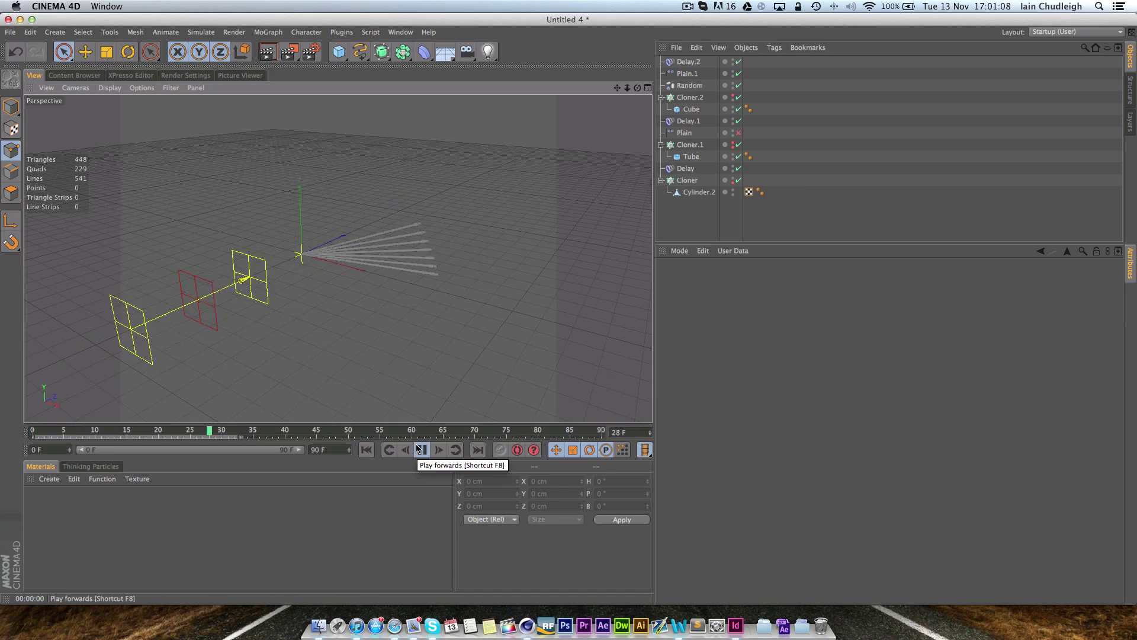